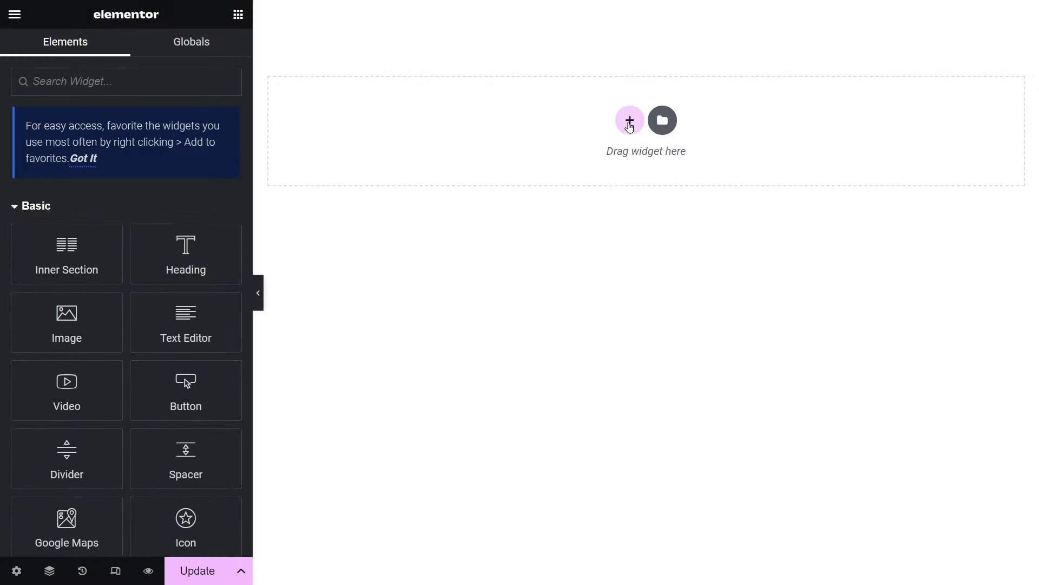
# Add a three-column section with an Inner Section in the middle column, then change the device preview
pyautogui.click(628, 128)
pyautogui.click(606, 156)
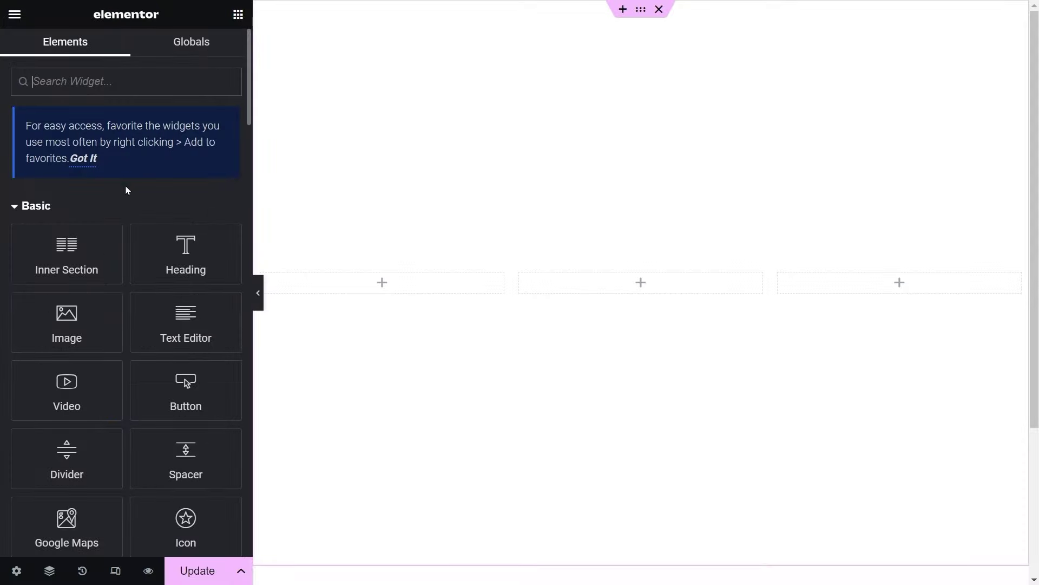
pyautogui.moveTo(99, 281); pyautogui.dragTo(629, 292)
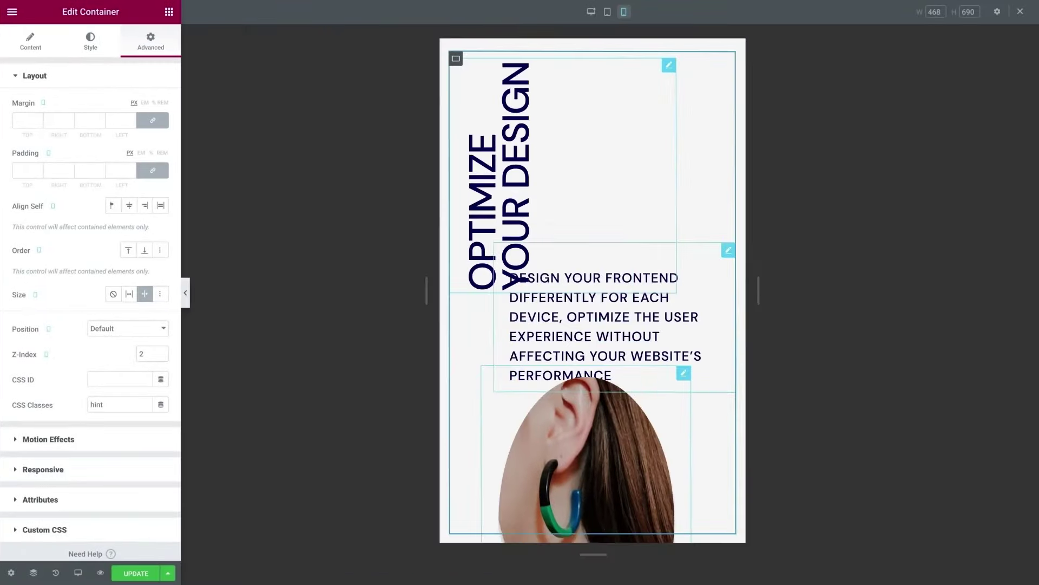
pyautogui.click(36, 294)
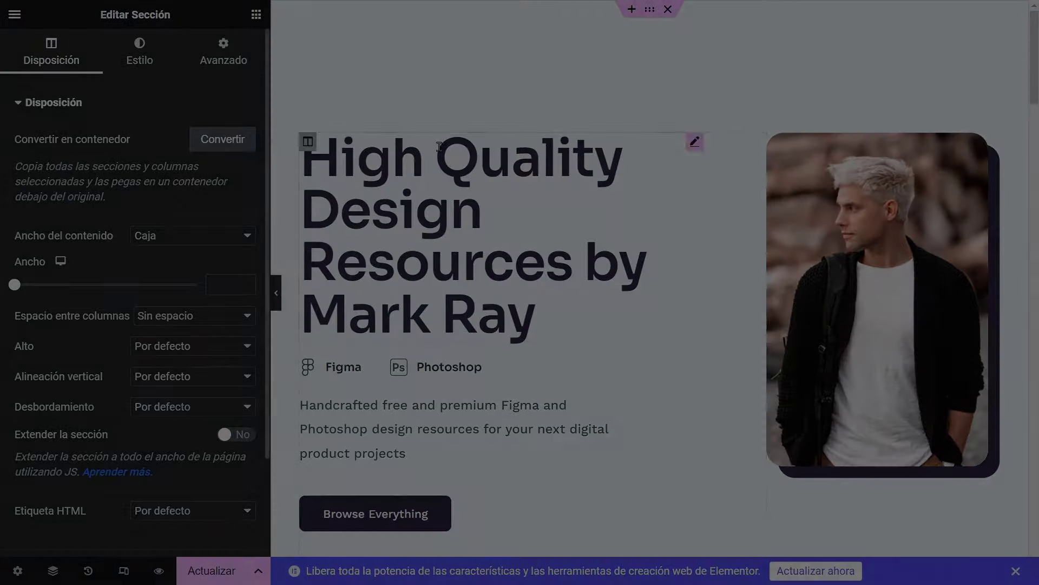
# Convert the hero section into a Flexbox container
pyautogui.scroll(-10, 574, 195)
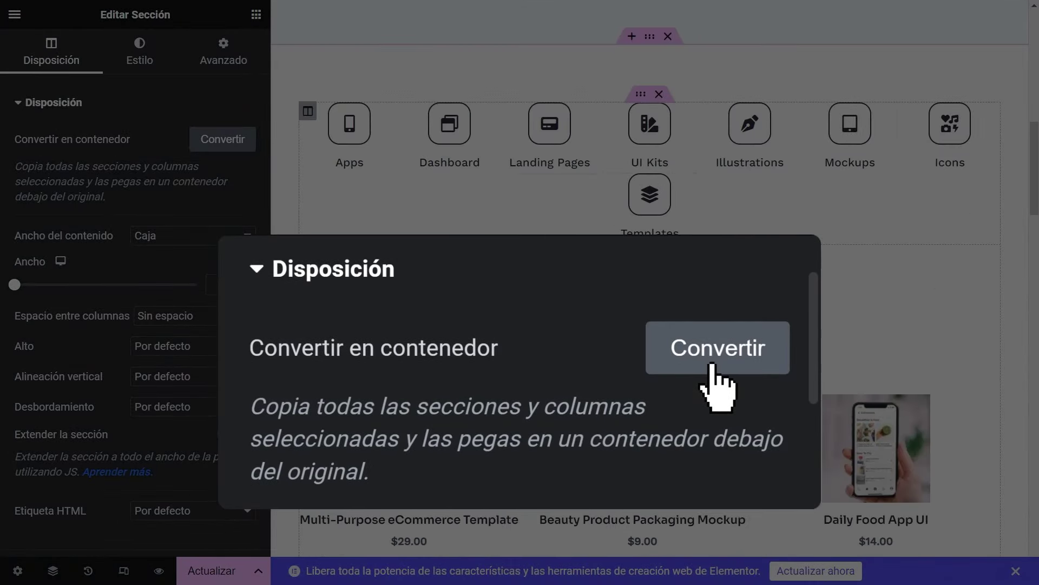
pyautogui.scroll(10, 650, 271)
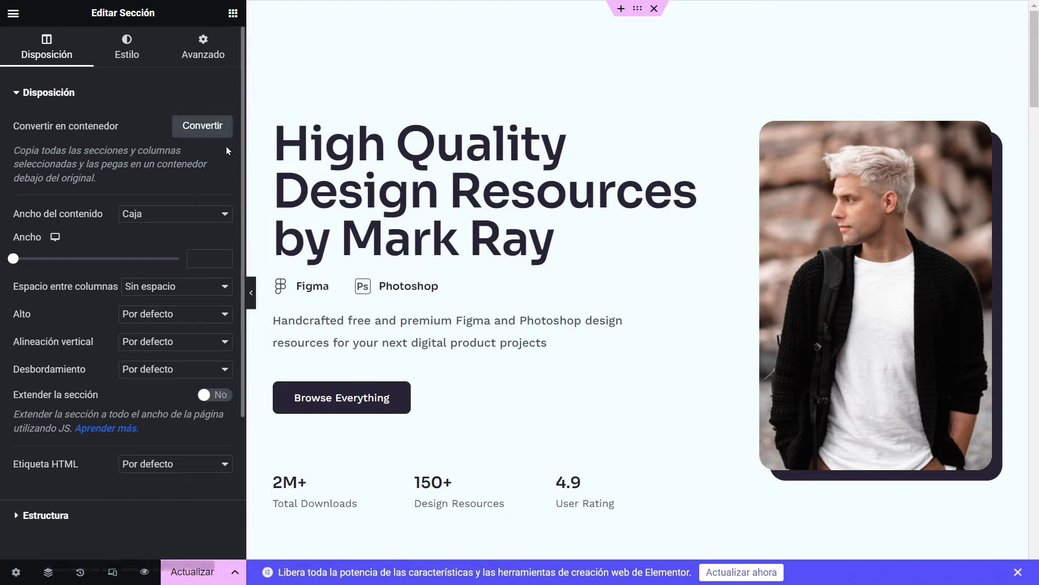
pyautogui.click(222, 131)
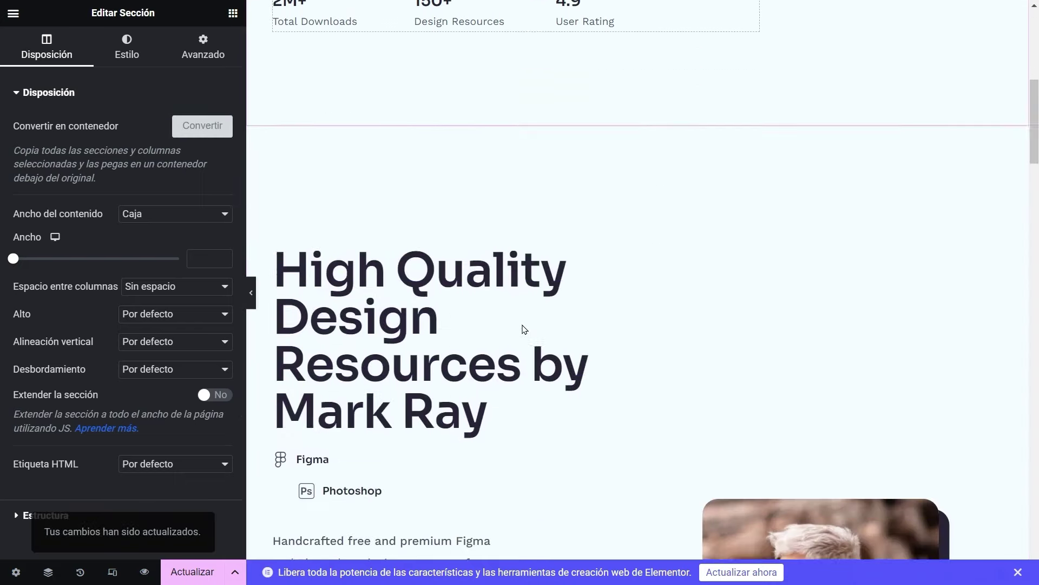
# Group the 2M+, 150+ and 4.9 stats in a new row-direction container below the button
pyautogui.scroll(-3, 523, 326)
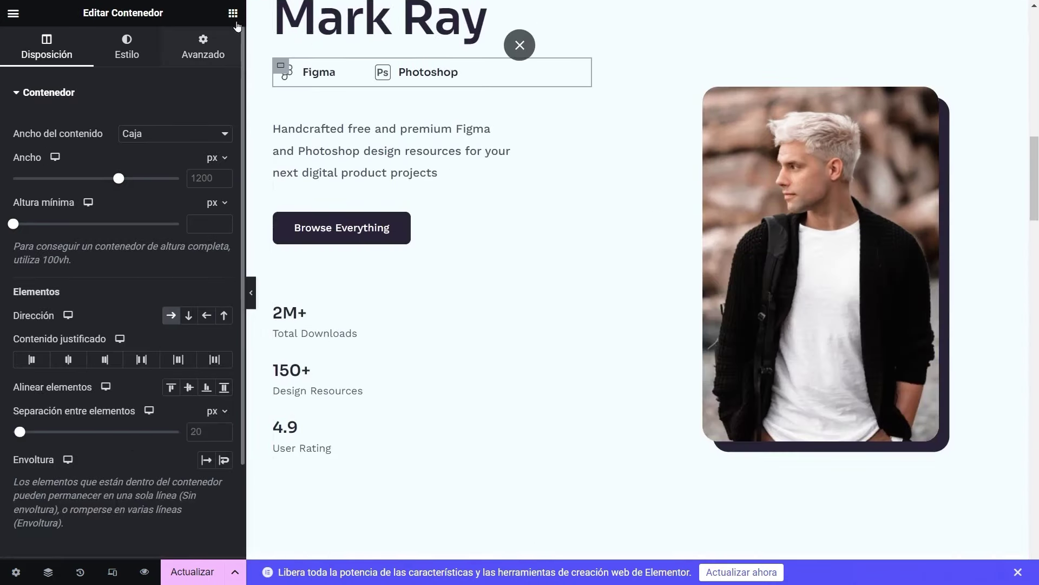
pyautogui.click(233, 15)
pyautogui.moveTo(39, 243); pyautogui.dragTo(304, 273)
pyautogui.moveTo(369, 403); pyautogui.dragTo(372, 343)
pyautogui.moveTo(371, 382); pyautogui.dragTo(370, 343)
pyautogui.moveTo(370, 436); pyautogui.dragTo(374, 388)
pyautogui.click(287, 315)
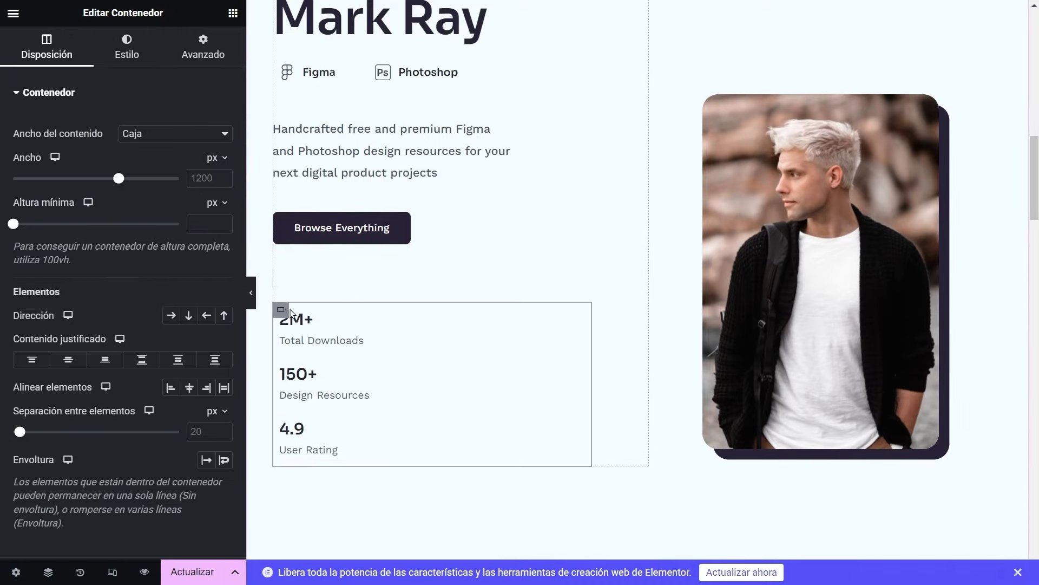
pyautogui.click(171, 315)
# Set the Browse Everything button's bottom margin to 0
pyautogui.scroll(3, 390, 376)
pyautogui.scroll(-1, 390, 376)
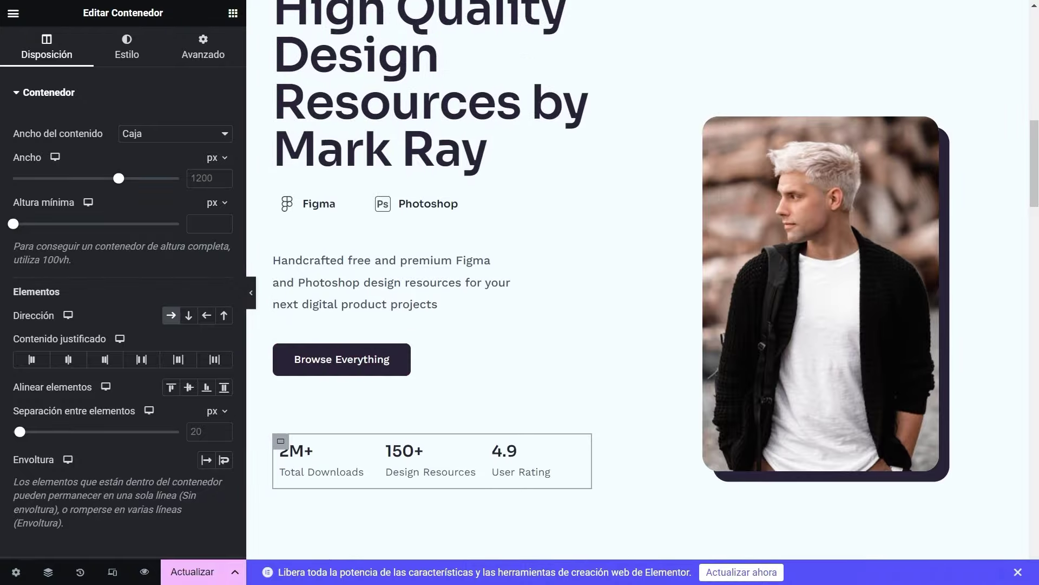
pyautogui.scroll(2, 390, 376)
pyautogui.click(341, 445)
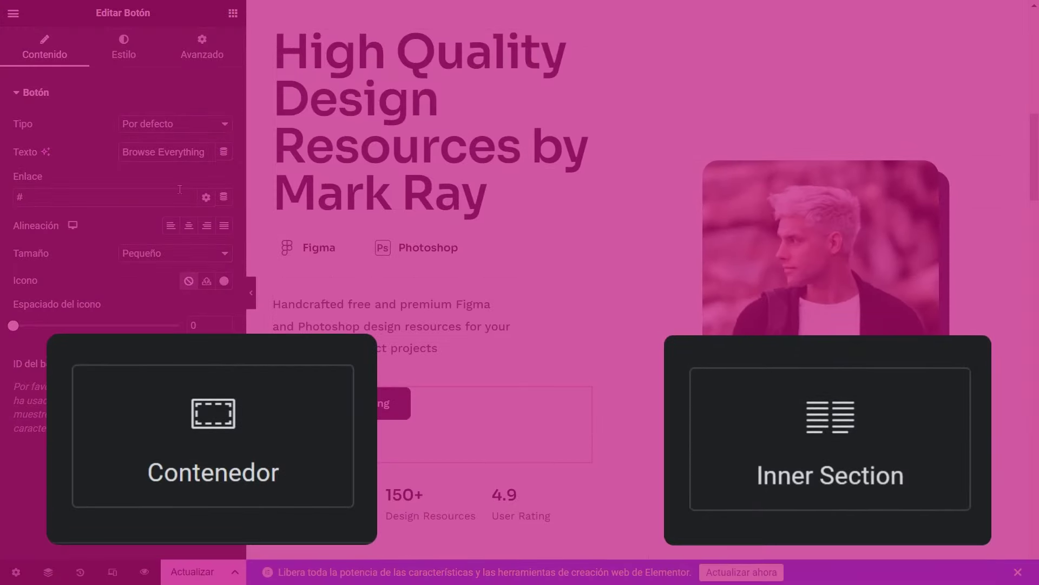
pyautogui.click(202, 54)
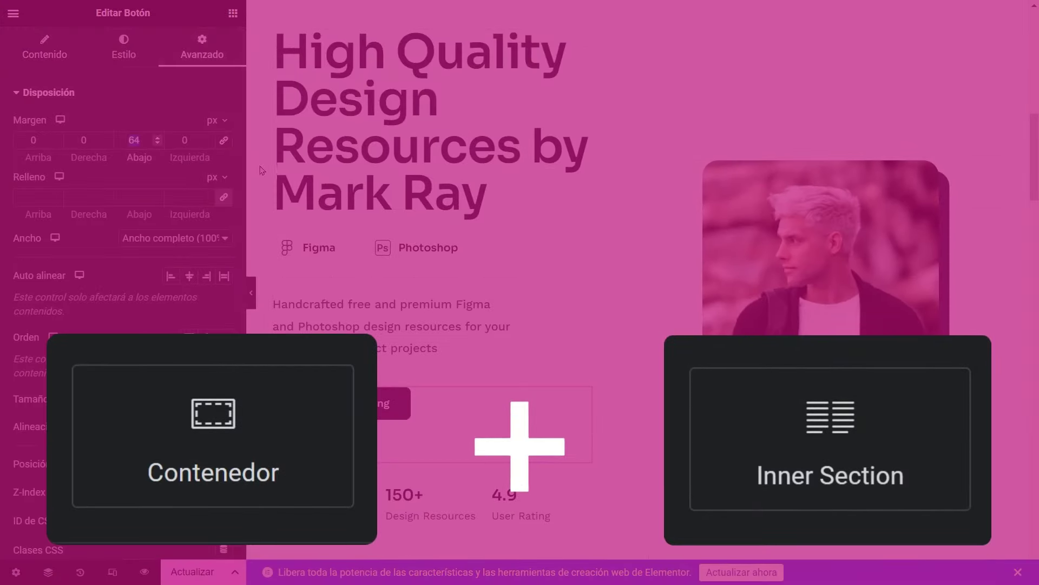
pyautogui.write('0')
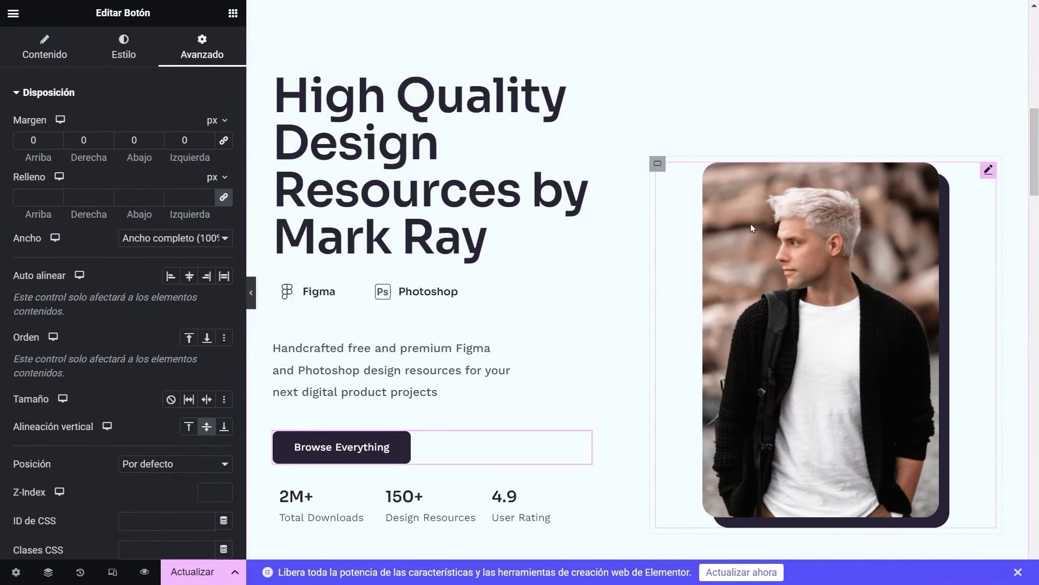
# Shrink the main heading's typography font size
pyautogui.click(411, 141)
pyautogui.click(124, 49)
pyautogui.click(225, 151)
pyautogui.moveTo(26, 257); pyautogui.dragTo(64, 257)
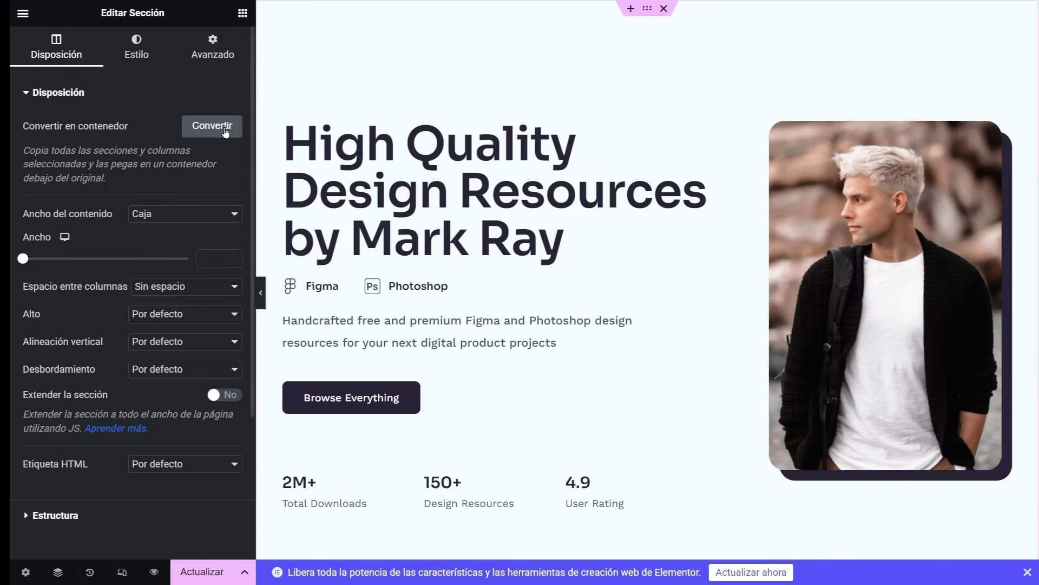
# Convert the hero into a container and move an icon box into the new container
pyautogui.click(226, 132)
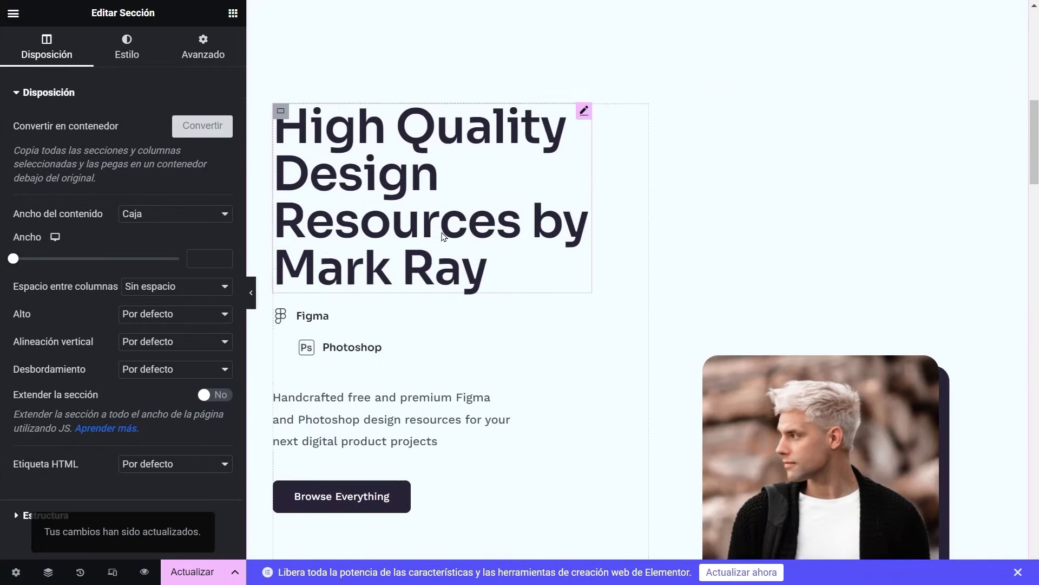
pyautogui.scroll(-1, 444, 234)
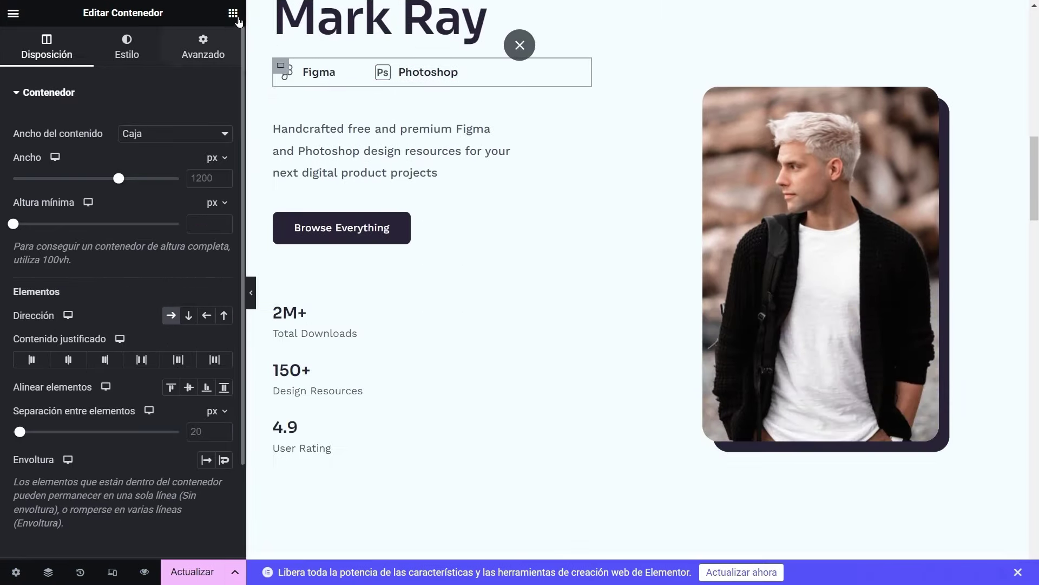
pyautogui.moveTo(303, 389); pyautogui.dragTo(365, 340)
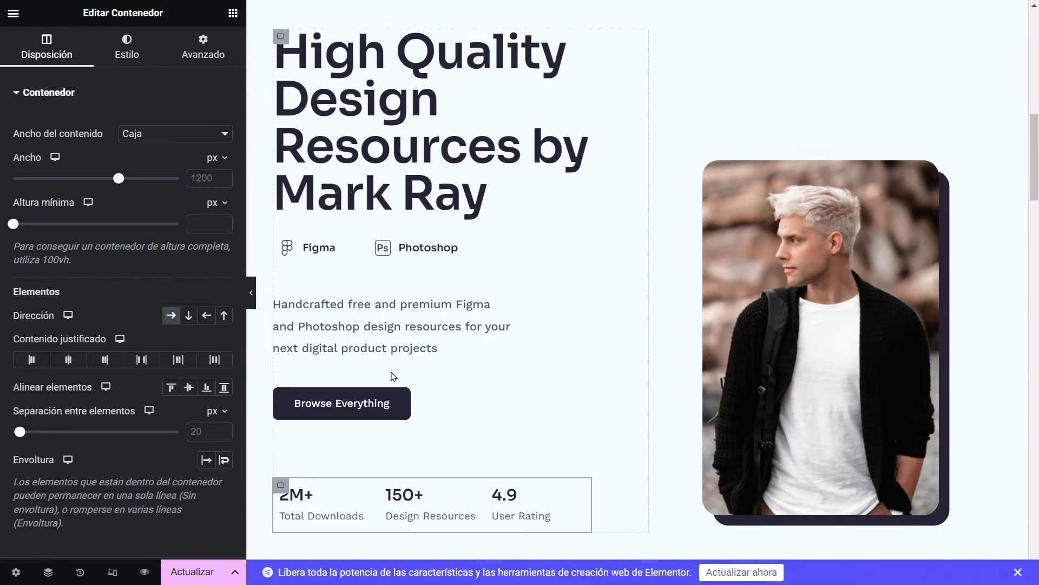
# Set the heading font size to 57 px and preview the full page without the editor panel
pyautogui.click(487, 424)
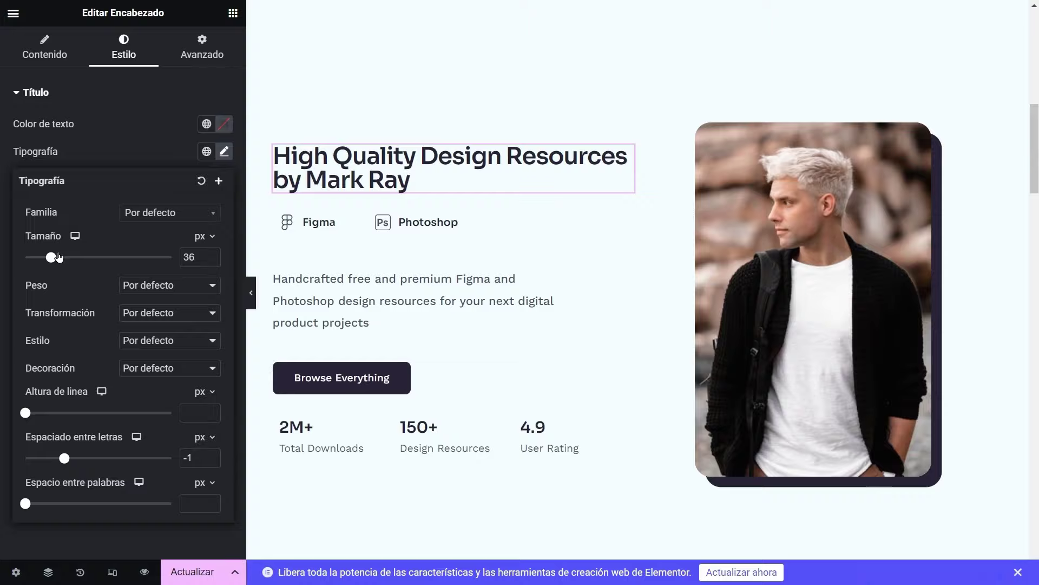
pyautogui.moveTo(69, 255); pyautogui.dragTo(77, 255)
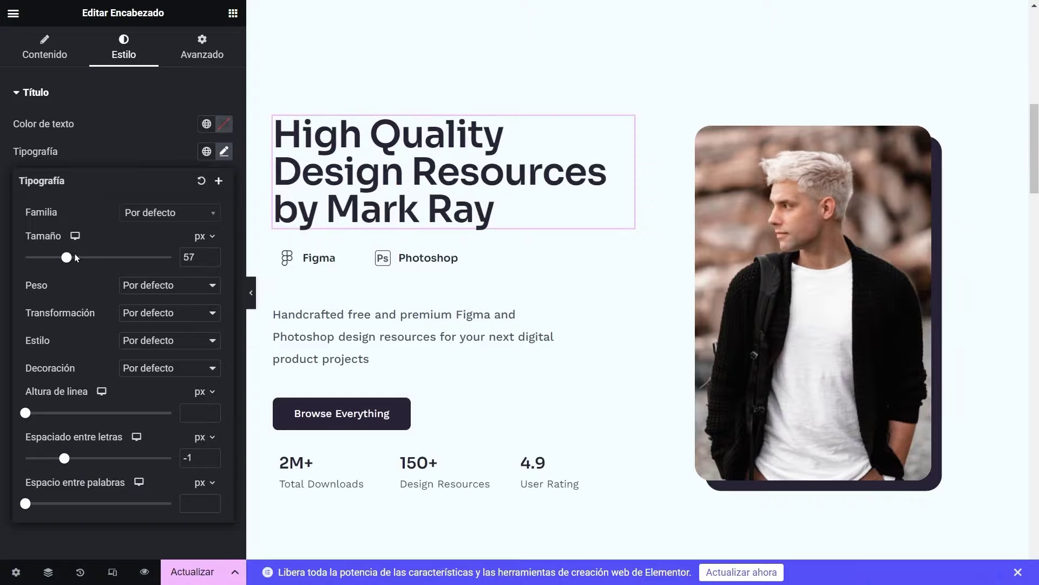
pyautogui.click(251, 292)
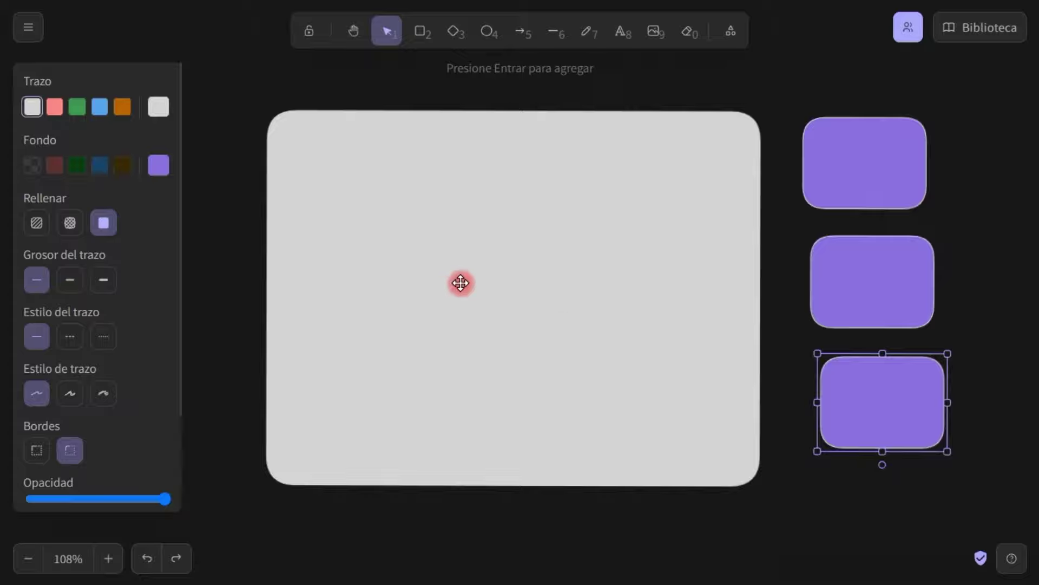
# Line up the three purple boxes along the top row of the frame
pyautogui.moveTo(868, 396); pyautogui.dragTo(370, 186)
pyautogui.moveTo(925, 281); pyautogui.dragTo(575, 190)
pyautogui.moveTo(877, 168); pyautogui.dragTo(677, 191)
pyautogui.moveTo(562, 200); pyautogui.dragTo(561, 196)
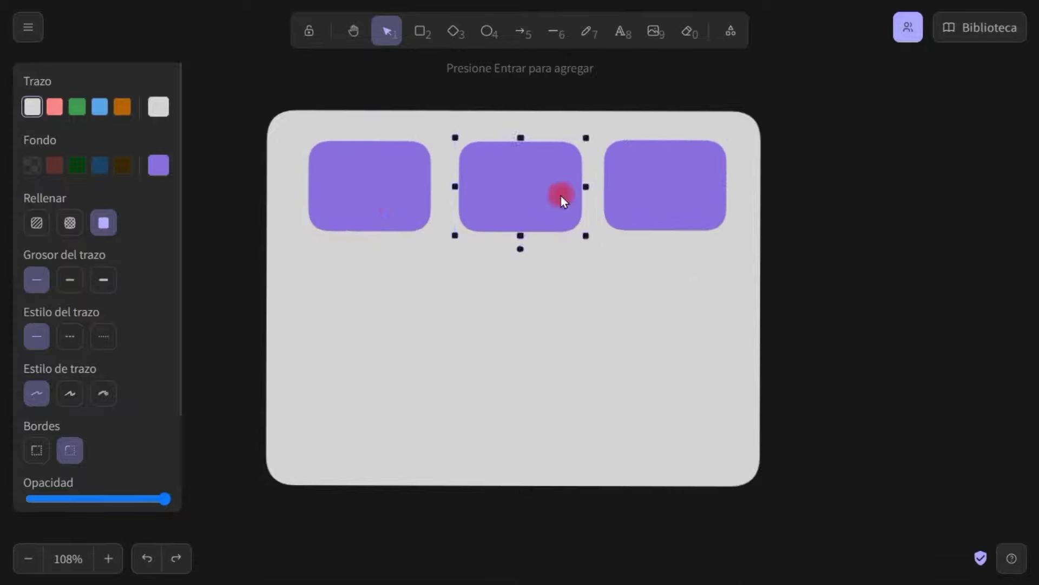
pyautogui.moveTo(370, 187); pyautogui.dragTo(373, 188)
pyautogui.click(520, 190)
pyautogui.click(232, 260)
# Stretch the left, middle and right boxes down into equally tall columns
pyautogui.click(356, 212)
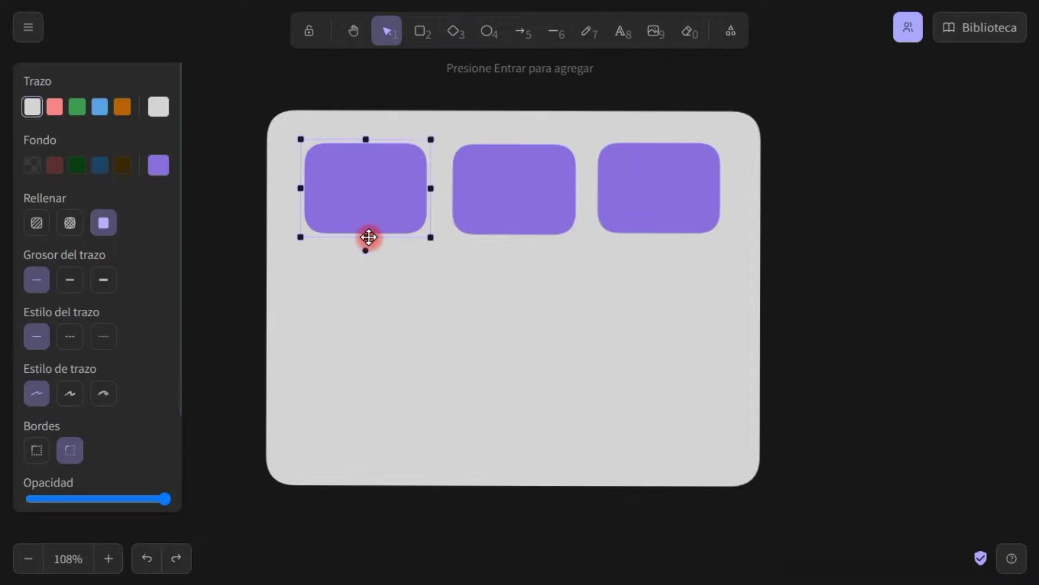
pyautogui.moveTo(368, 237); pyautogui.dragTo(373, 447)
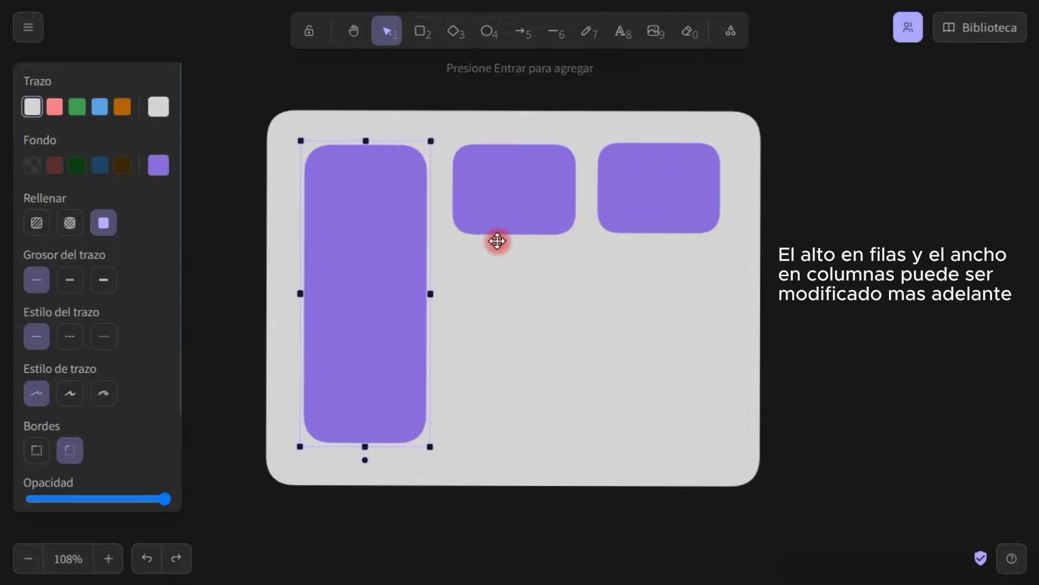
pyautogui.click(503, 232)
pyautogui.moveTo(514, 238); pyautogui.dragTo(513, 441)
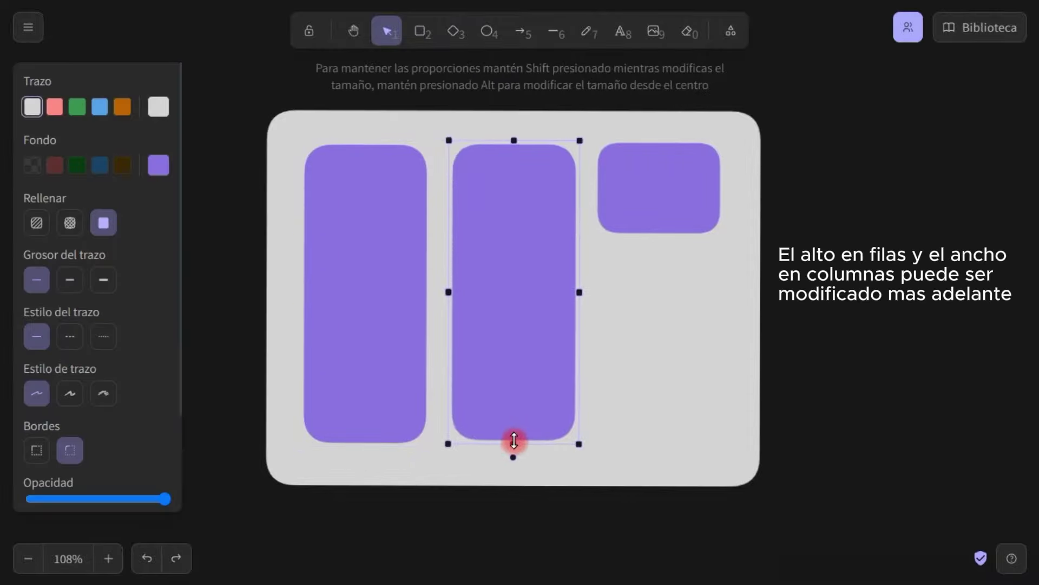
pyautogui.click(675, 158)
pyautogui.moveTo(658, 237); pyautogui.dragTo(662, 443)
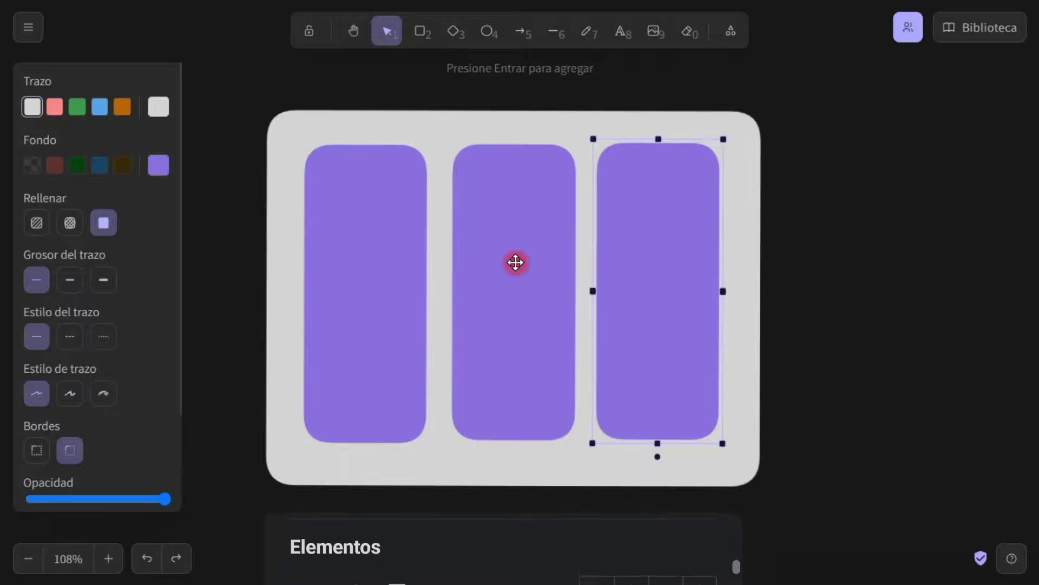
# Shrink all three columns back to card size
pyautogui.click(376, 346)
pyautogui.moveTo(365, 446); pyautogui.dragTo(367, 228)
pyautogui.click(510, 229)
pyautogui.moveTo(509, 437); pyautogui.dragTo(511, 224)
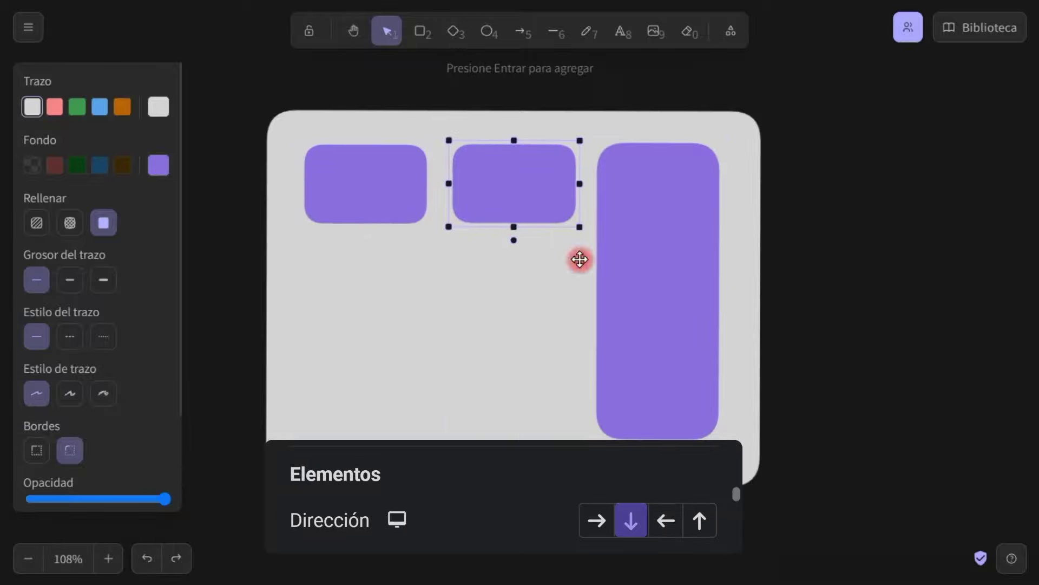
pyautogui.click(658, 428)
pyautogui.moveTo(658, 439); pyautogui.dragTo(638, 219)
# Stack the three cards vertically in the frame
pyautogui.moveTo(533, 167); pyautogui.dragTo(385, 258)
pyautogui.moveTo(701, 219); pyautogui.dragTo(405, 421)
pyautogui.keyDown('shift'); pyautogui.click(372, 272); pyautogui.keyUp('shift')
pyautogui.keyDown('shift'); pyautogui.click(385, 194); pyautogui.keyUp('shift')
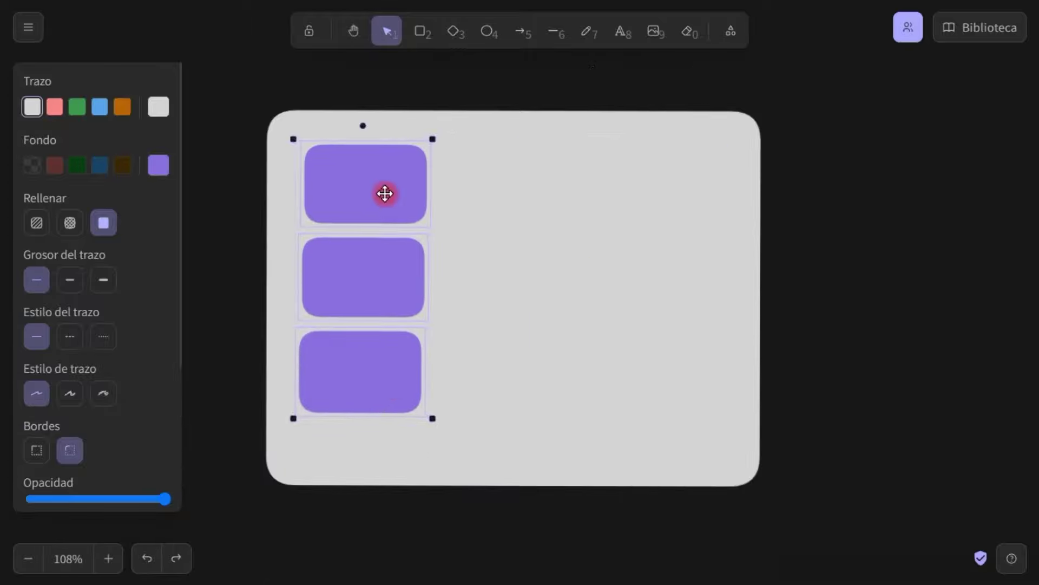
pyautogui.moveTo(409, 281); pyautogui.dragTo(406, 293)
# Stretch each stacked card into a full-width bar and center the three bars in the frame
pyautogui.click(413, 195)
pyautogui.moveTo(428, 196); pyautogui.dragTo(720, 206)
pyautogui.click(417, 288)
pyautogui.hotkey('ctrl', 'z')
pyautogui.moveTo(413, 281); pyautogui.dragTo(717, 289)
pyautogui.click(384, 391)
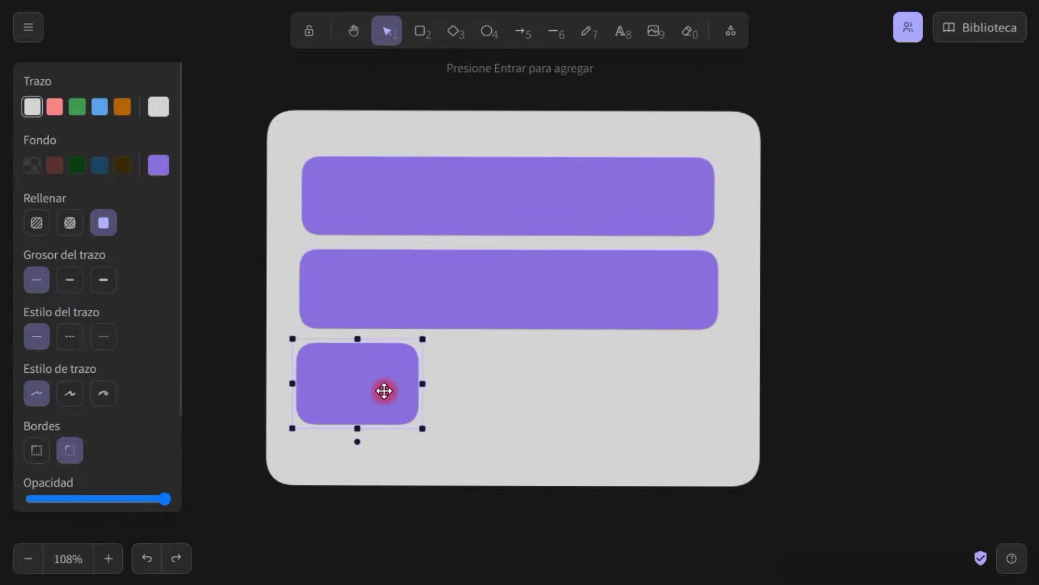
pyautogui.moveTo(422, 385); pyautogui.dragTo(723, 386)
pyautogui.moveTo(489, 411); pyautogui.dragTo(489, 418)
pyautogui.moveTo(508, 309); pyautogui.dragTo(508, 312)
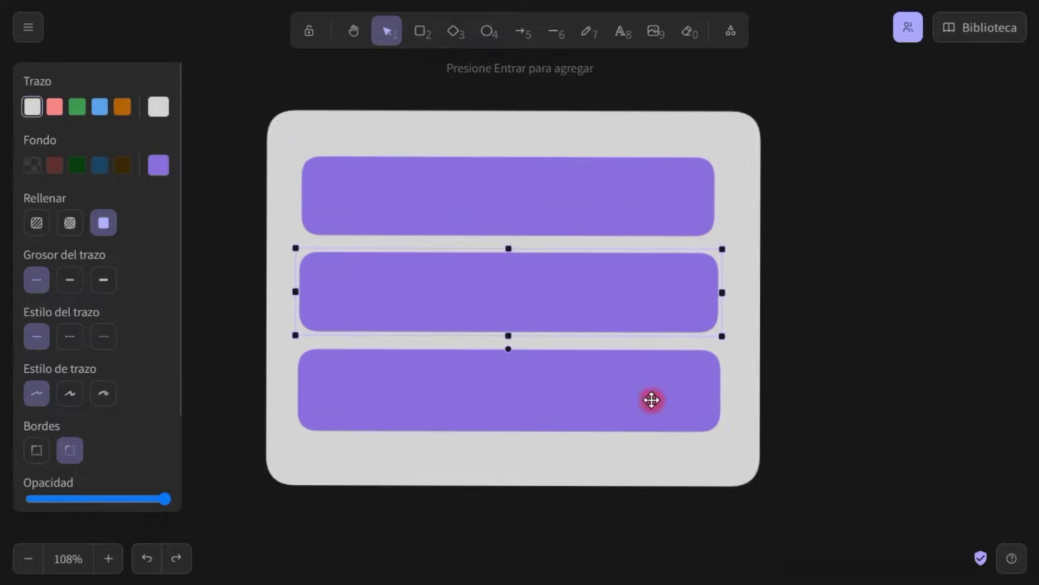
pyautogui.keyDown('shift'); pyautogui.click(652, 401); pyautogui.keyUp('shift')
pyautogui.keyDown('shift'); pyautogui.click(645, 205); pyautogui.keyUp('shift')
pyautogui.moveTo(644, 206); pyautogui.dragTo(645, 200)
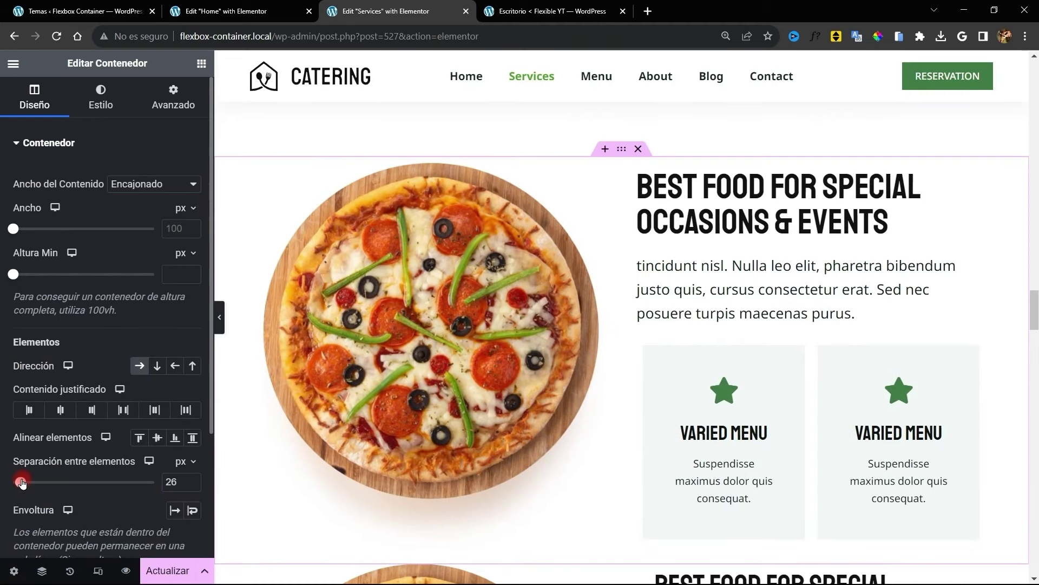
pyautogui.moveTo(23, 478); pyautogui.dragTo(31, 478)
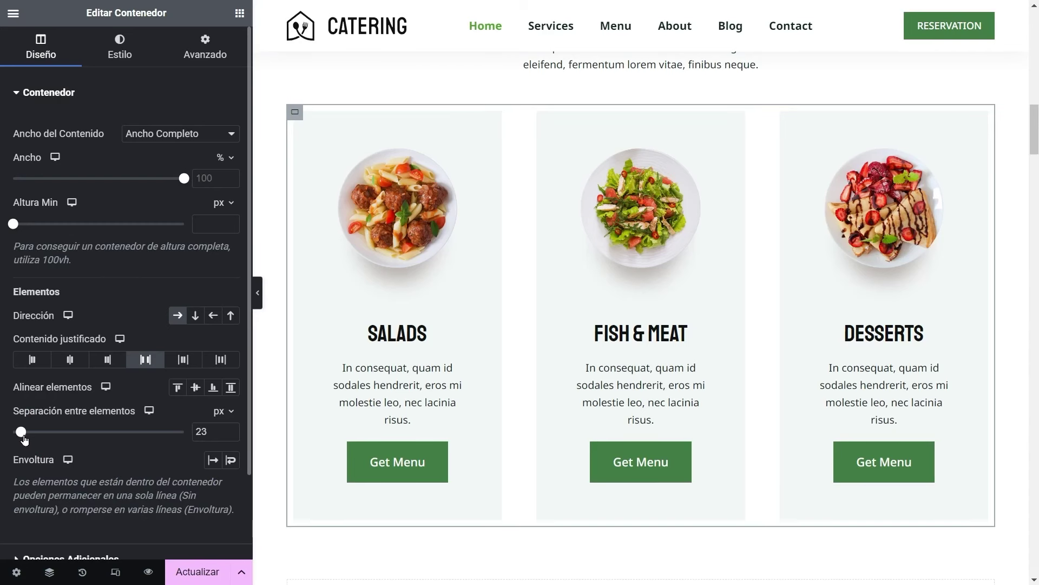
# Increase Separación entre elementos to 42 and set Contenido justificado to Centrado
pyautogui.moveTo(24, 438); pyautogui.dragTo(32, 436)
pyautogui.click(39, 364)
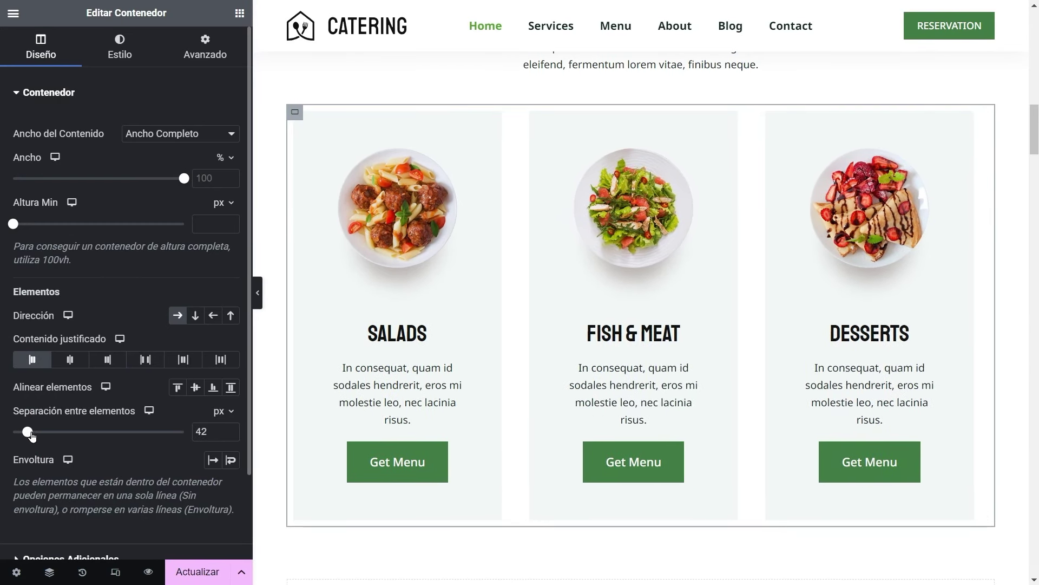
pyautogui.click(70, 360)
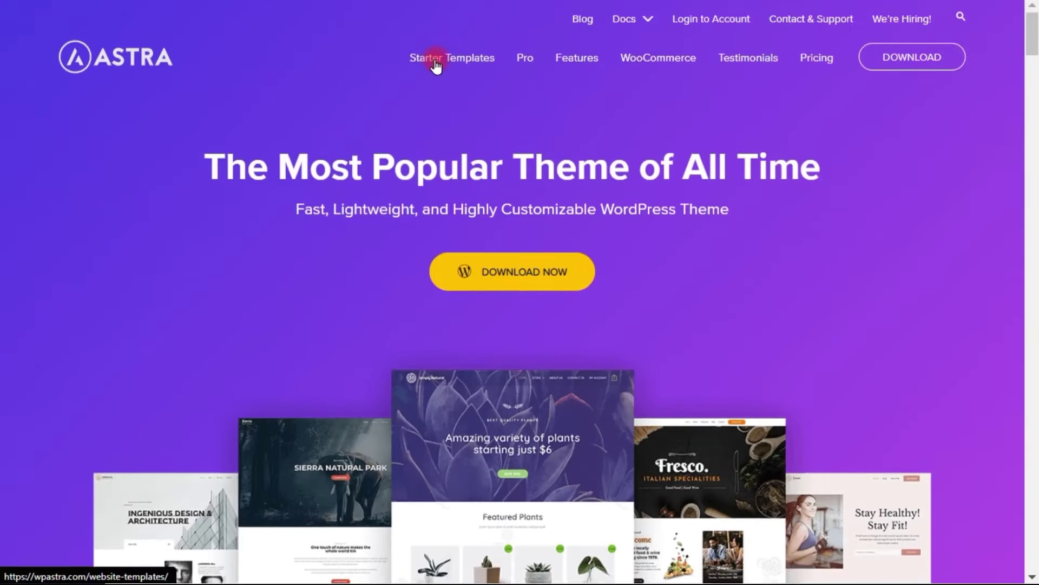
# Open the starter templates library and browse the Astra and Blocksy starter-site galleries
pyautogui.click(427, 61)
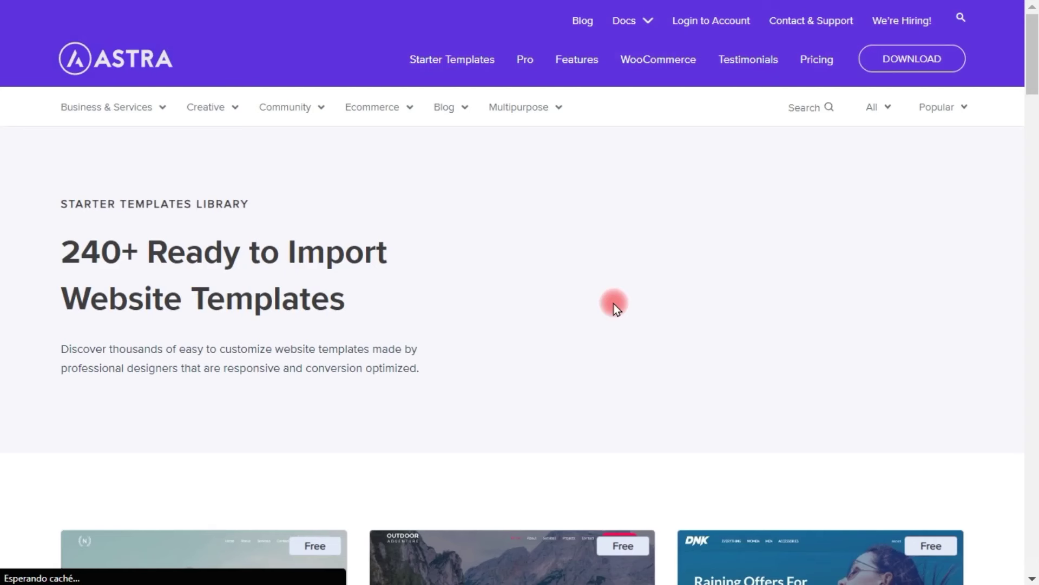
pyautogui.scroll(-4, 574, 222)
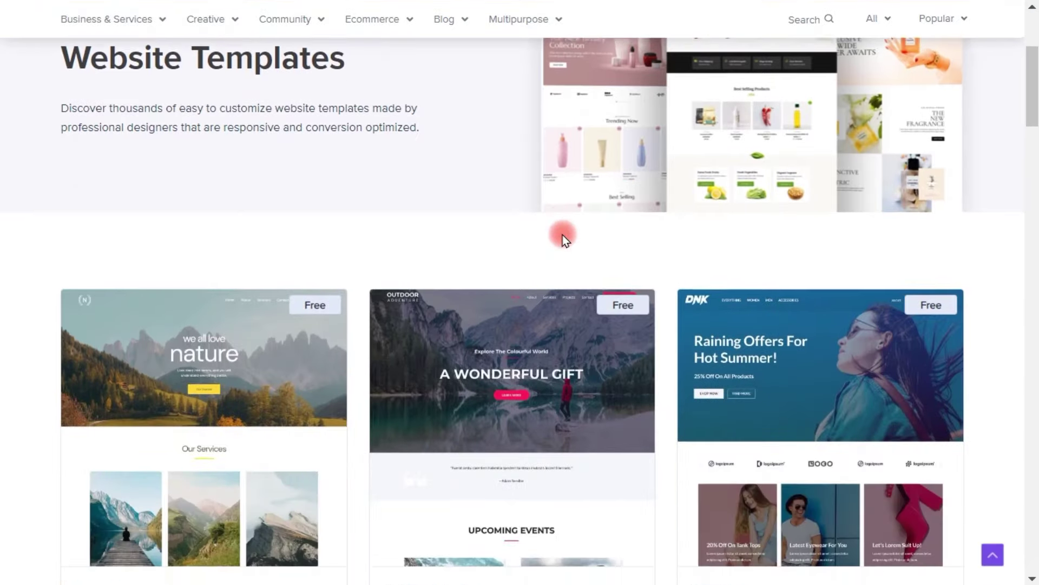
pyautogui.scroll(-6, 563, 235)
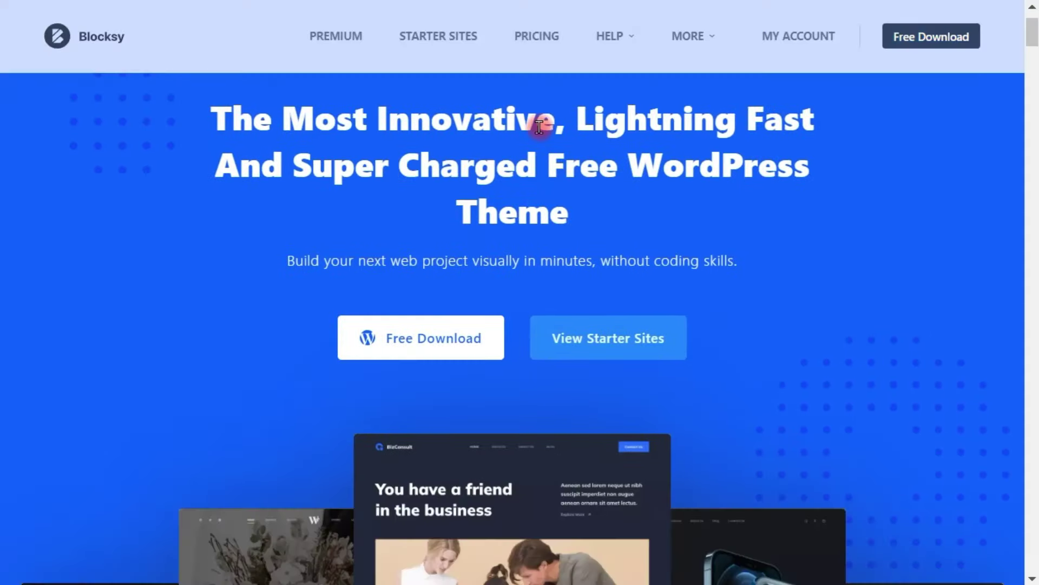
pyautogui.scroll(-4, 569, 162)
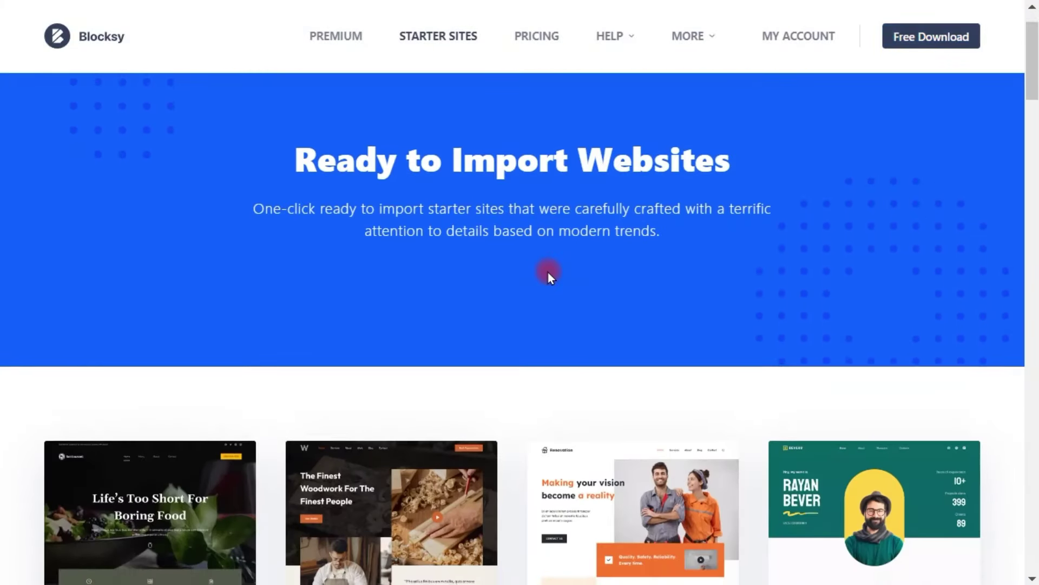
pyautogui.scroll(-5, 547, 271)
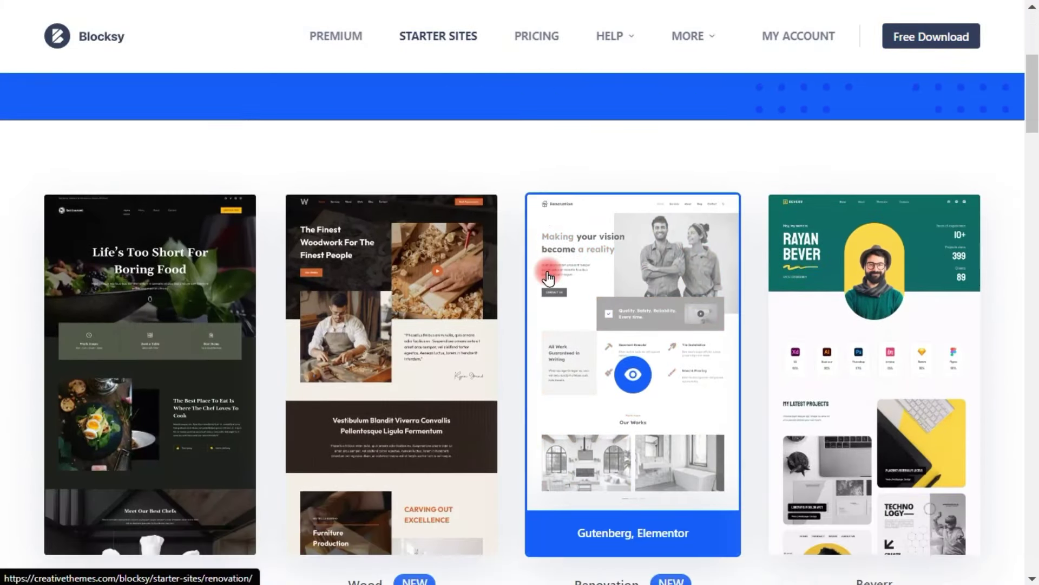
pyautogui.scroll(-4, 547, 271)
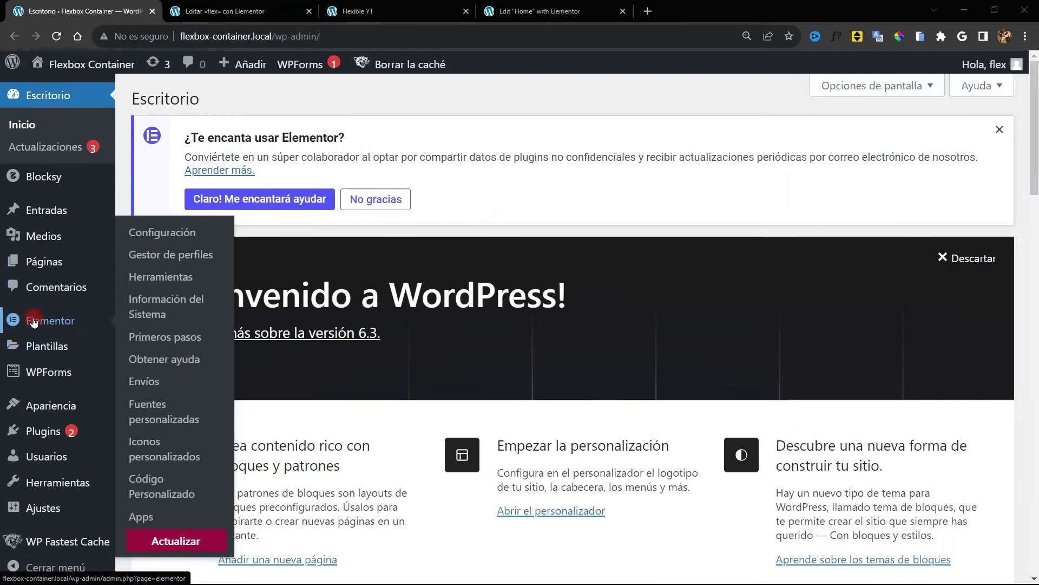
# Go to Elementor's Características experiments settings and find Contenedor Flexbox
pyautogui.click(32, 322)
pyautogui.click(394, 271)
pyautogui.scroll(-6, 382, 379)
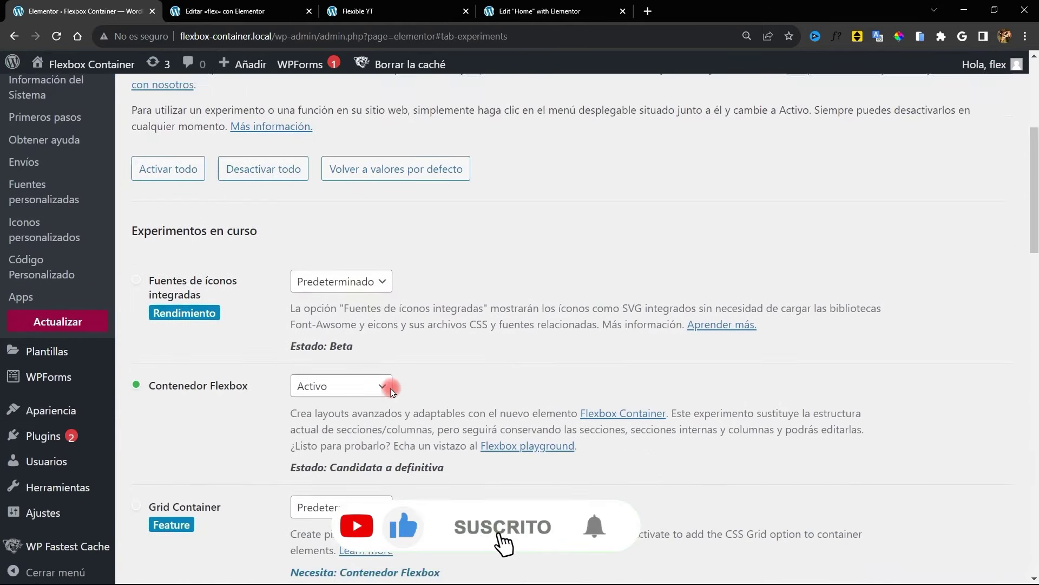
# Switch the Contenedor Flexbox experiment's status to Predeterminado
pyautogui.moveTo(260, 319); pyautogui.dragTo(144, 320)
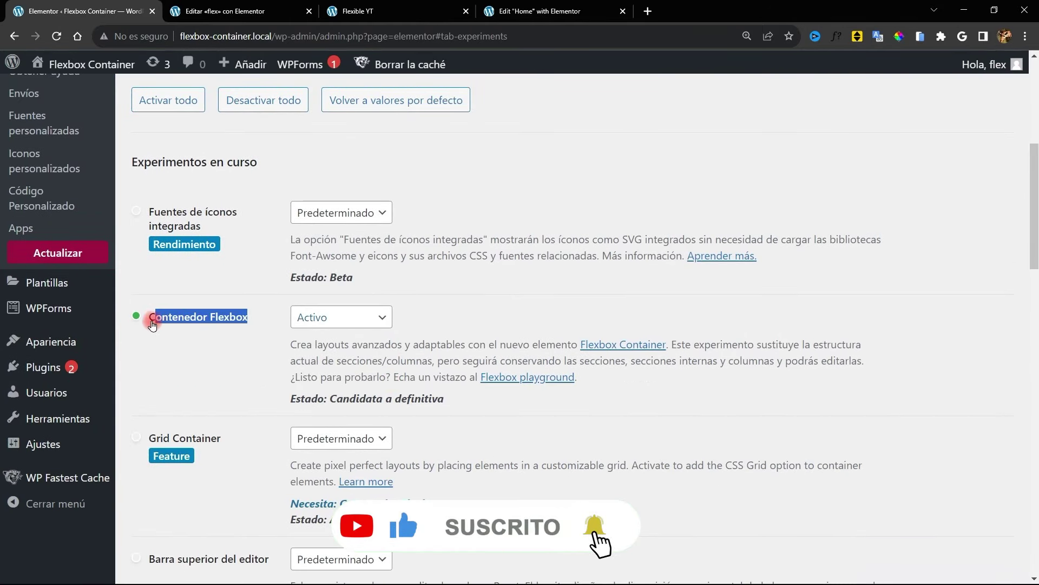
pyautogui.click(334, 321)
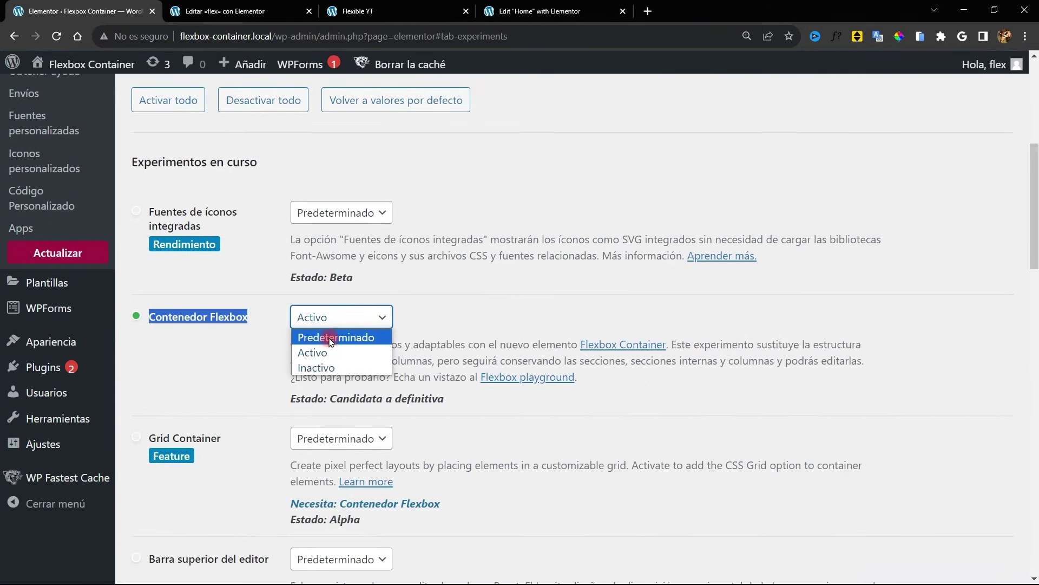
pyautogui.click(331, 339)
# Translate the page into Spanish and dismiss the deactivation warning
pyautogui.rightClick(495, 290)
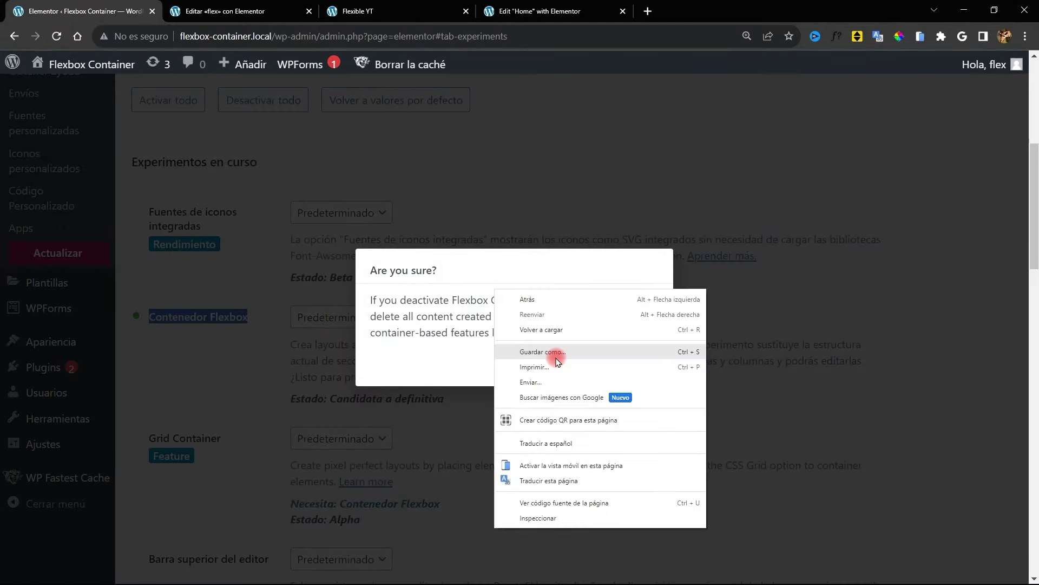
pyautogui.click(545, 443)
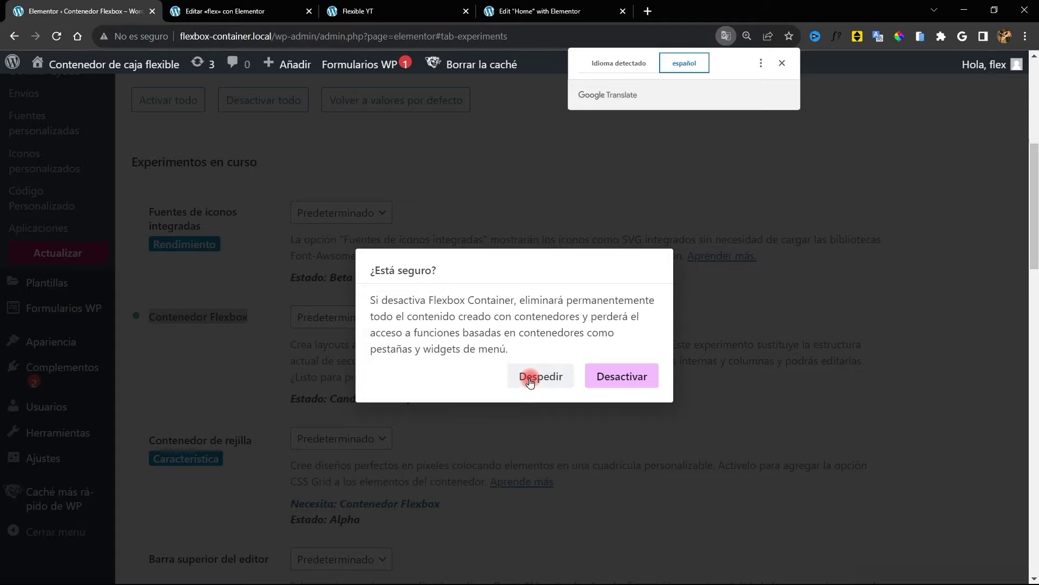
pyautogui.click(530, 380)
# Keep Contenedor Flexbox set to Activo and save the changes
pyautogui.click(382, 328)
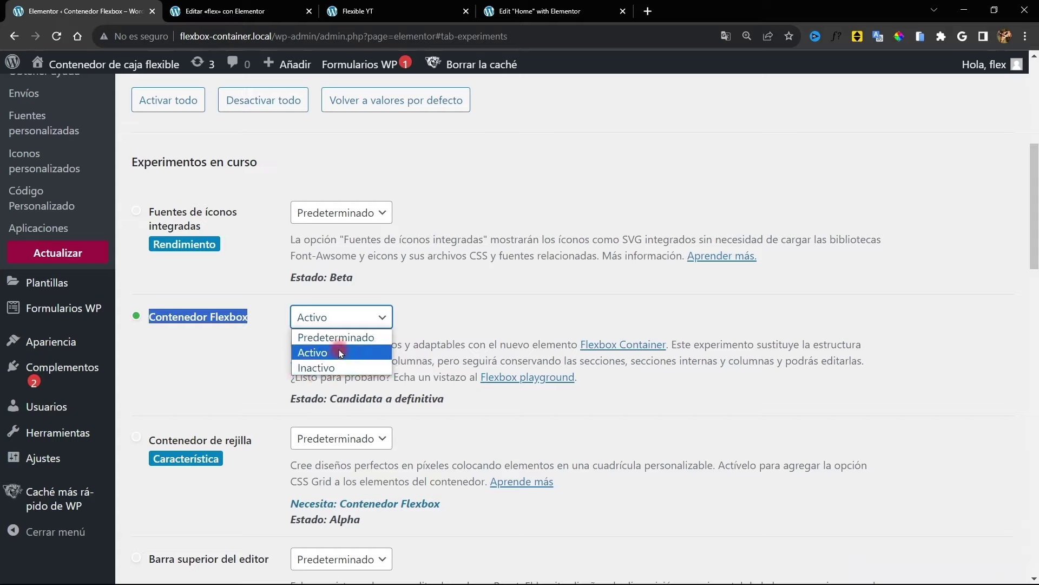
pyautogui.click(428, 302)
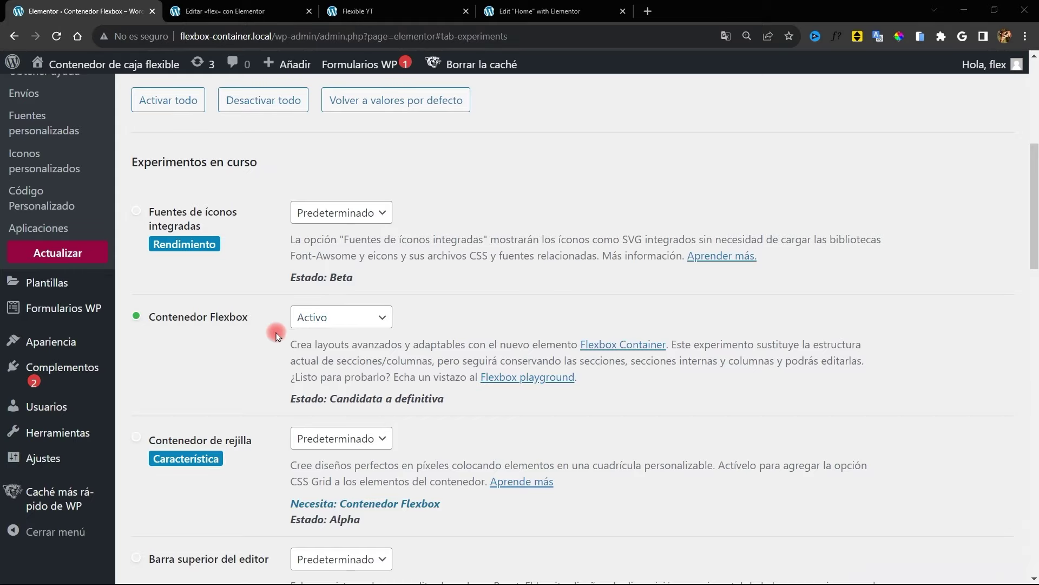
pyautogui.scroll(-20, 276, 336)
pyautogui.click(174, 508)
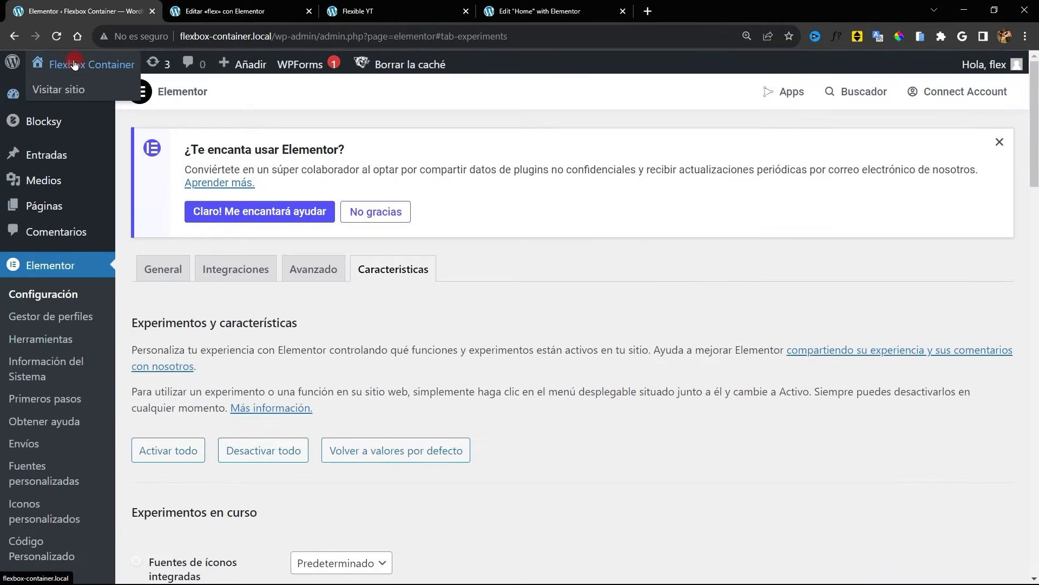
pyautogui.rightClick(84, 65)
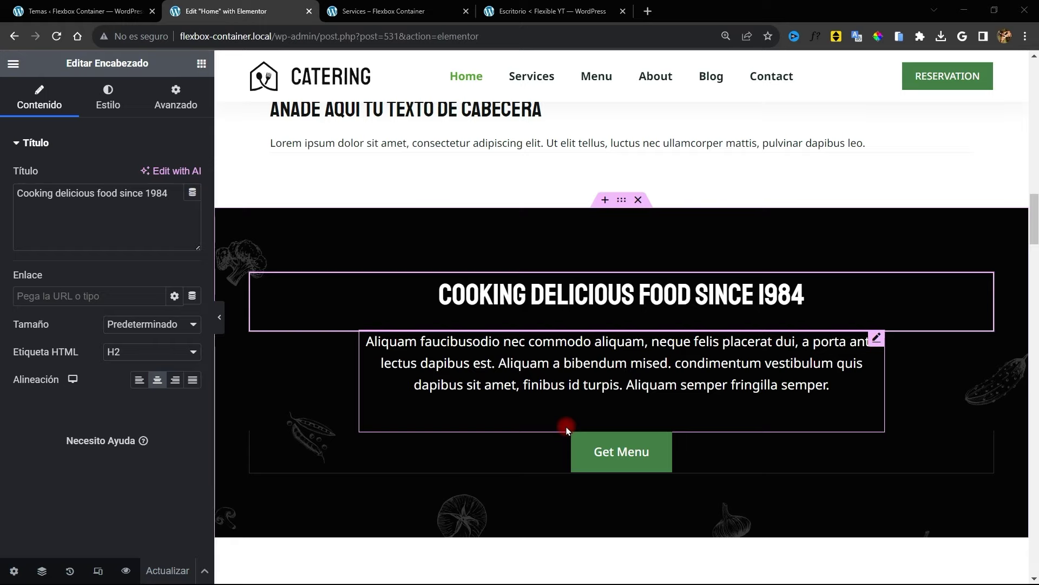
# Start a new container above the dark section and stack three purple boxes in the sketch frame
pyautogui.click(605, 200)
pyautogui.click(606, 346)
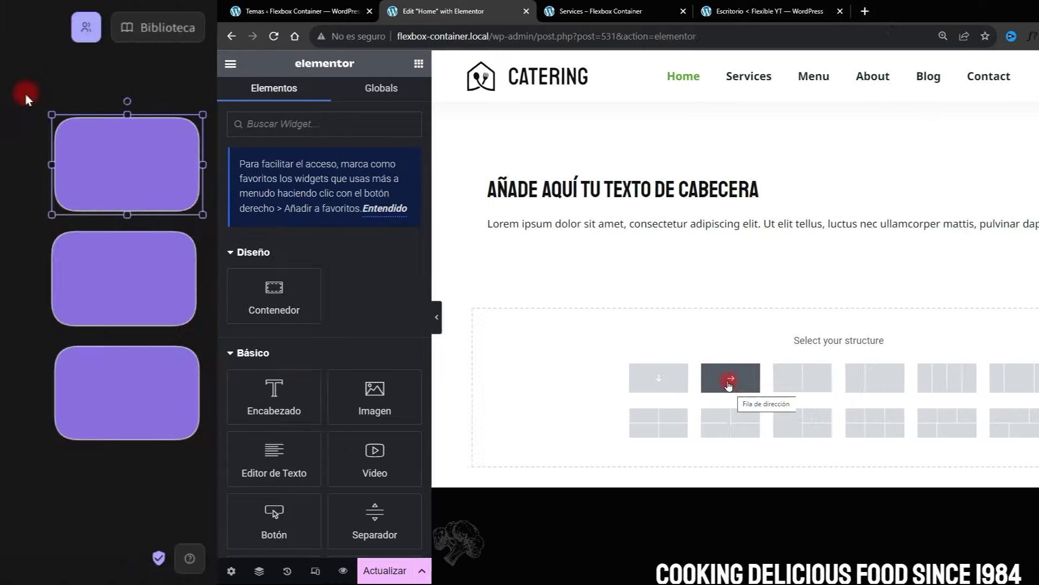
pyautogui.moveTo(908, 134); pyautogui.dragTo(353, 193)
pyautogui.moveTo(943, 276); pyautogui.dragTo(358, 327)
pyautogui.moveTo(911, 390); pyautogui.dragTo(334, 434)
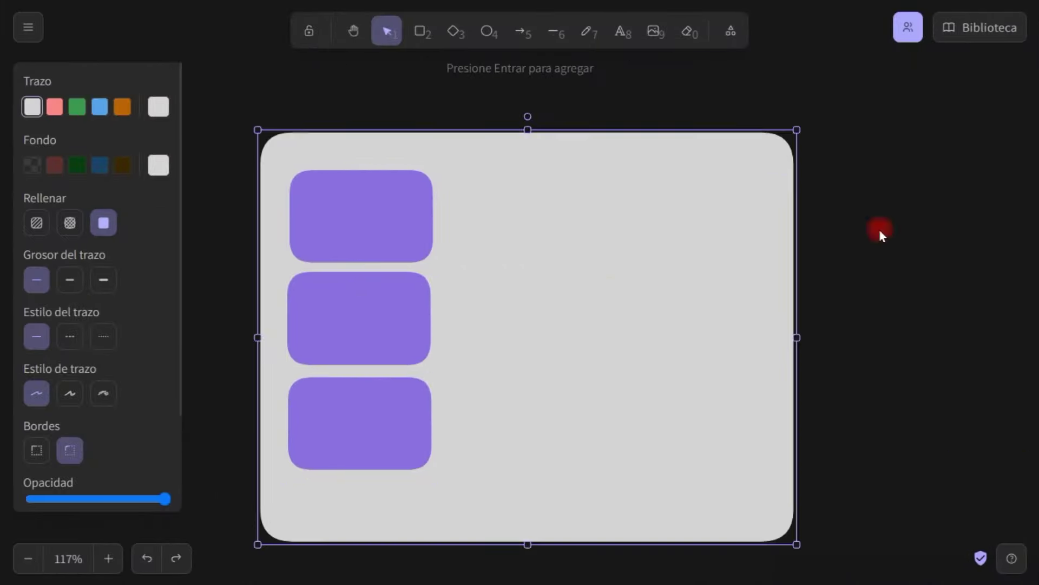
# Rearrange the sketched boxes into a row, then choose the single vertical column structure
pyautogui.click(362, 322)
pyautogui.moveTo(371, 390); pyautogui.dragTo(492, 232)
pyautogui.moveTo(395, 342); pyautogui.dragTo(638, 237)
pyautogui.click(873, 320)
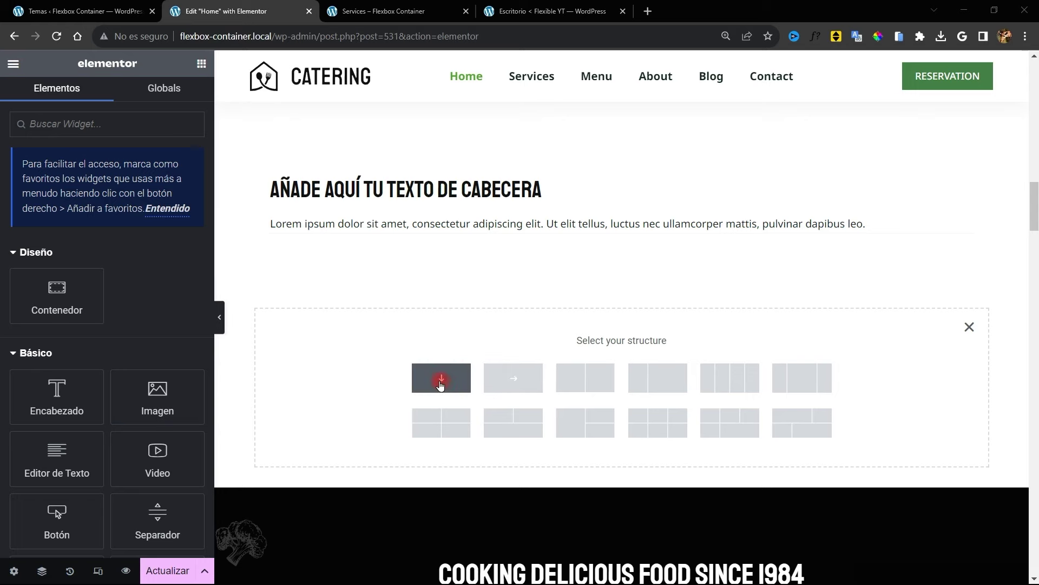
pyautogui.click(440, 381)
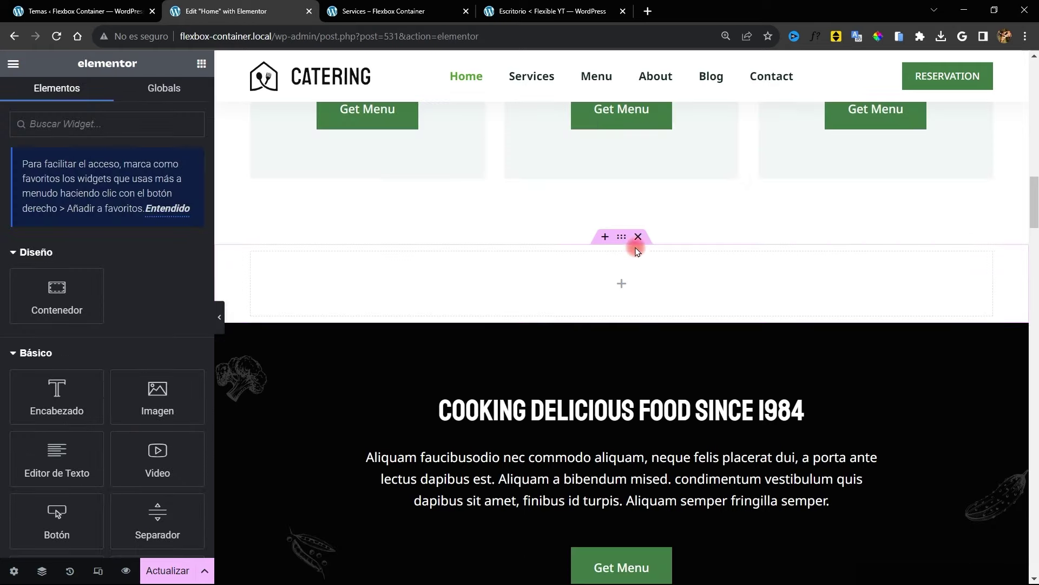
# Set the new container's minimum height to 550
pyautogui.click(622, 237)
pyautogui.click(174, 273)
pyautogui.write('5')
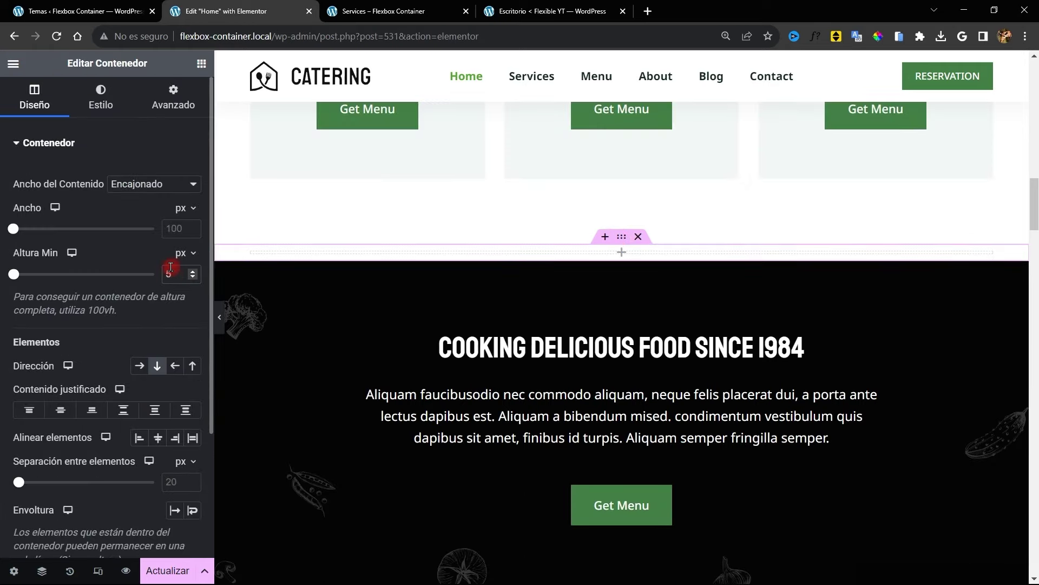
pyautogui.write('500')
pyautogui.scroll(-1, 459, 282)
# Add a heading, a text editor block and a button into the container
pyautogui.click(201, 64)
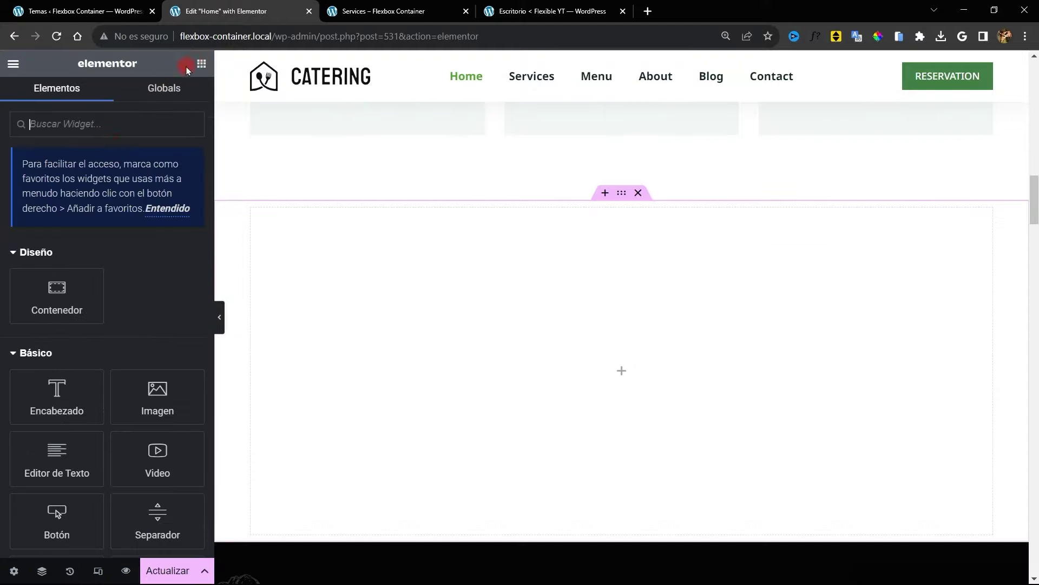
pyautogui.click(64, 395)
pyautogui.click(201, 64)
pyautogui.moveTo(57, 449); pyautogui.dragTo(371, 234)
pyautogui.moveTo(54, 520); pyautogui.dragTo(374, 268)
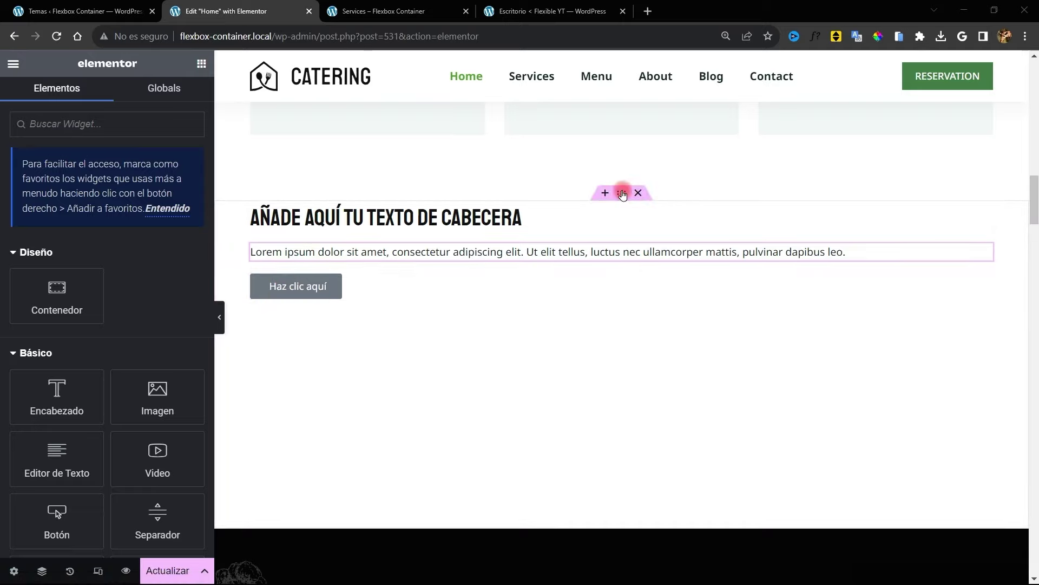
# Try centring the heading, then return the heading, text and button to left alignment
pyautogui.click(617, 194)
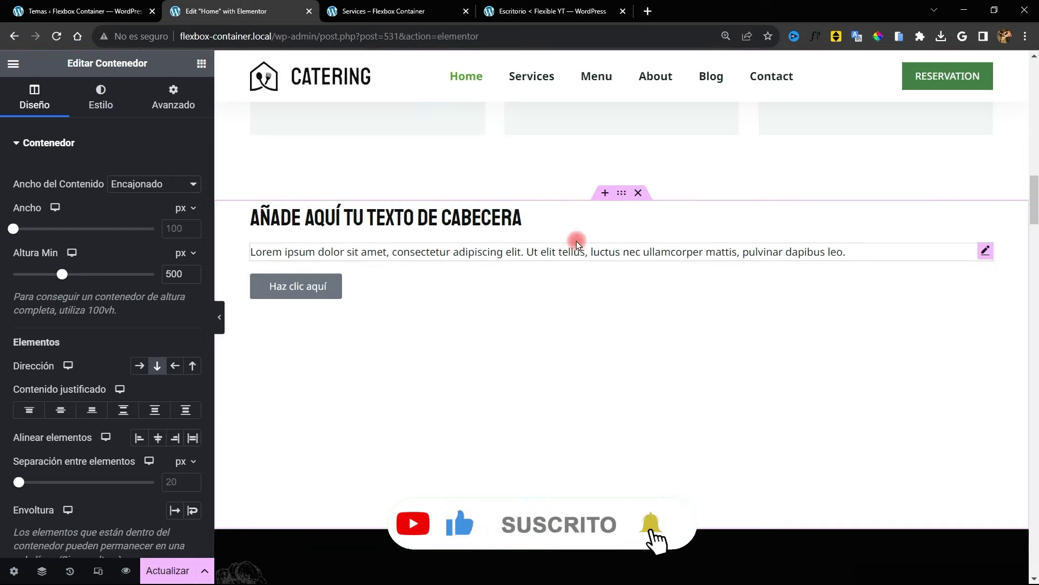
pyautogui.click(487, 219)
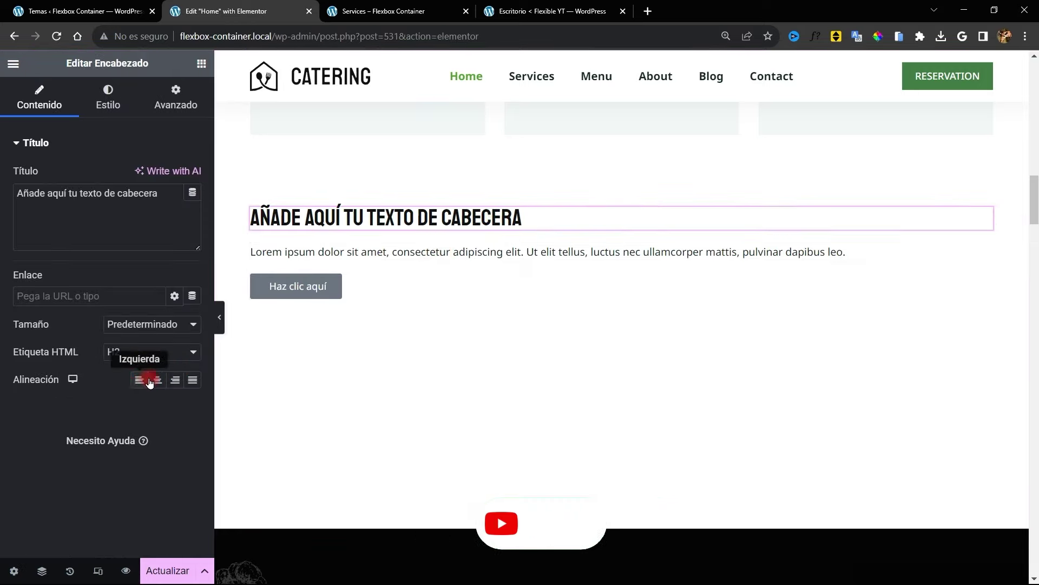
pyautogui.click(155, 381)
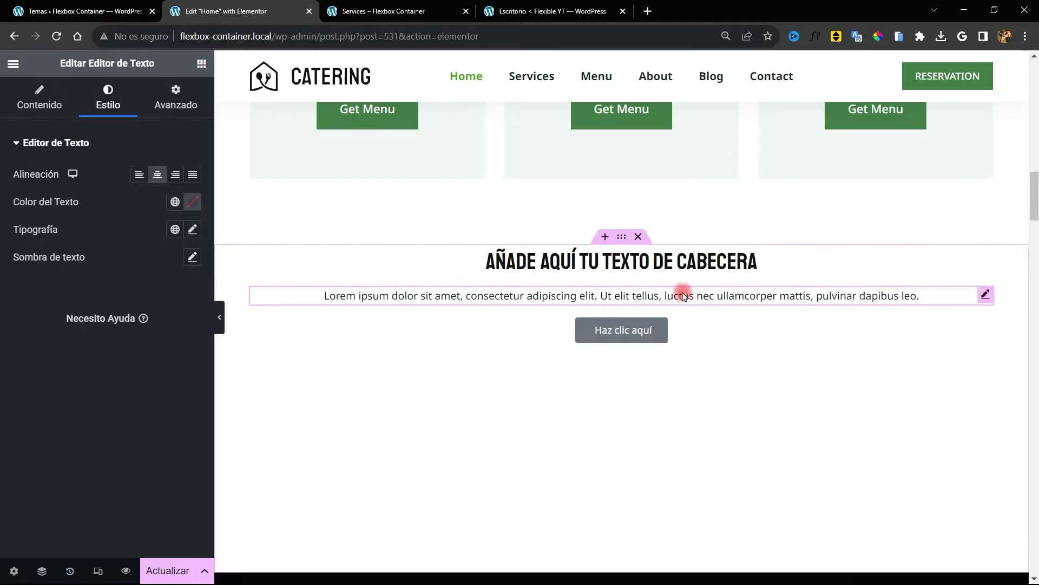
pyautogui.click(681, 262)
pyautogui.click(669, 296)
pyautogui.click(652, 328)
pyautogui.click(133, 278)
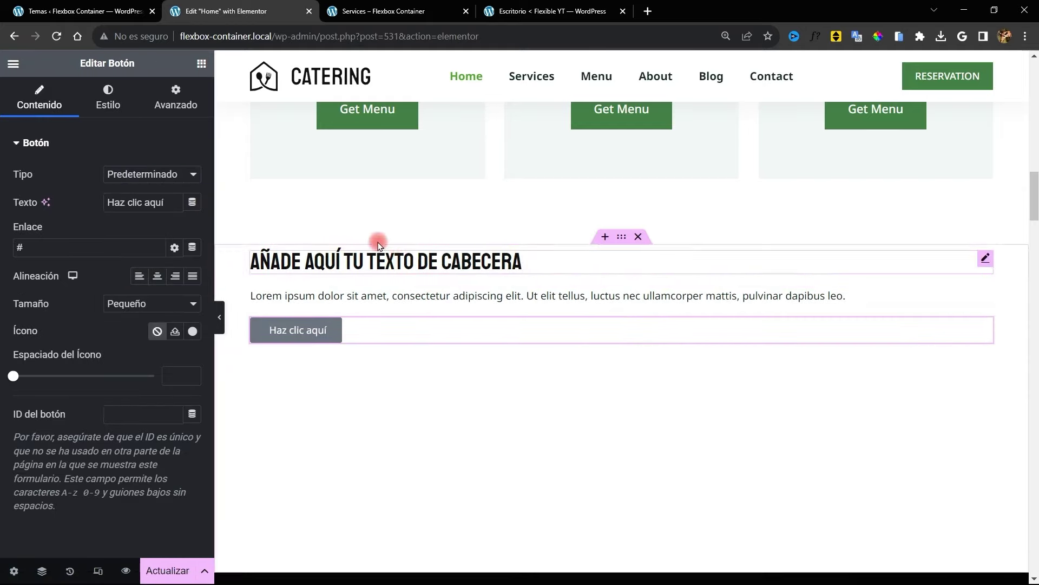
# Set the container's Dirección to Fila so its items line up horizontally
pyautogui.click(621, 238)
pyautogui.click(140, 367)
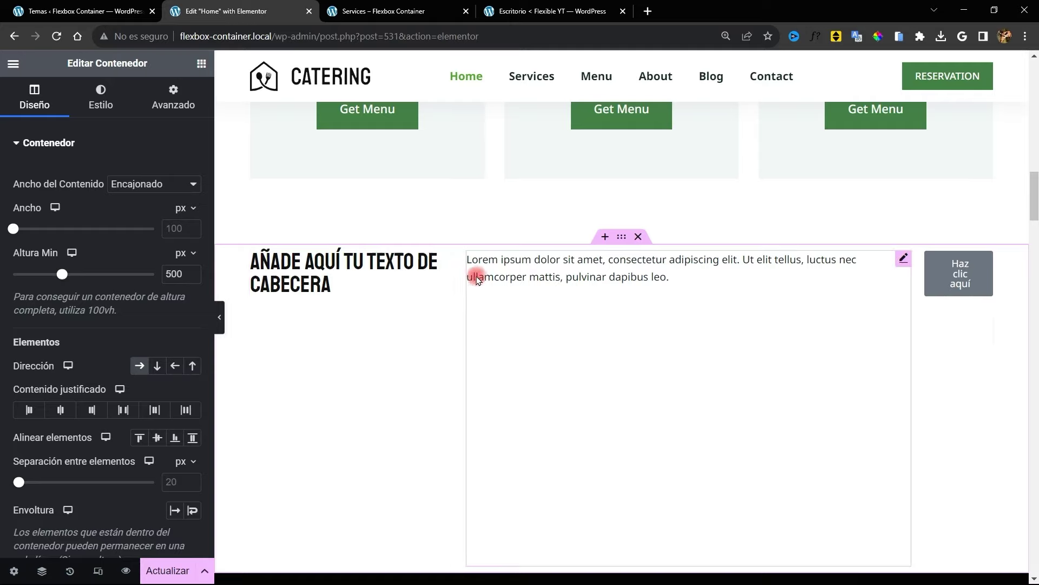
pyautogui.scroll(-1, 273, 249)
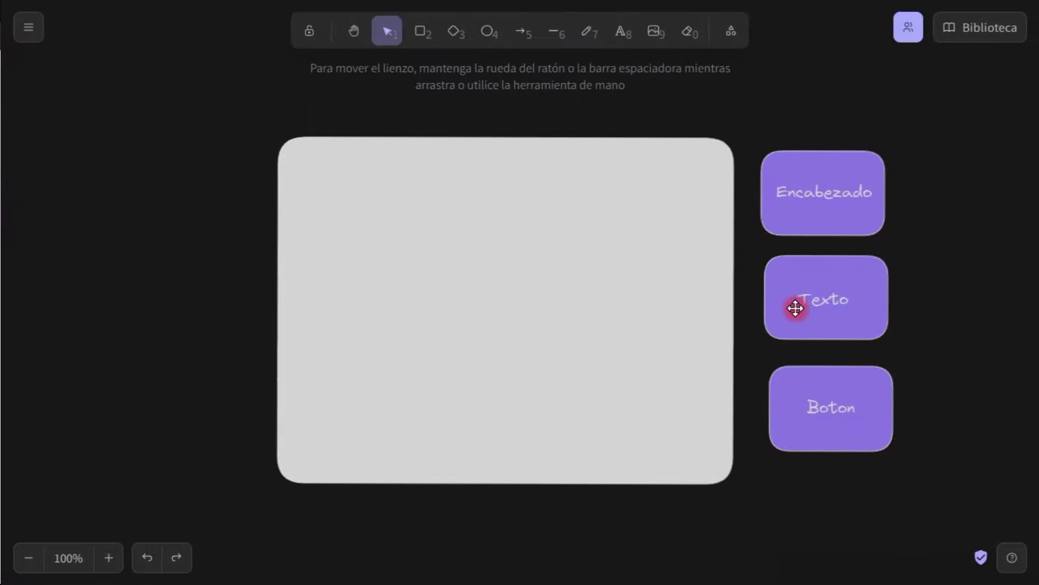
# Place the Encabezado, Texto and Boton boxes evenly in one row inside the grey frame
pyautogui.moveTo(866, 210); pyautogui.dragTo(417, 225)
pyautogui.moveTo(819, 303); pyautogui.dragTo(520, 215)
pyautogui.moveTo(832, 423); pyautogui.dragTo(664, 218)
pyautogui.moveTo(529, 220); pyautogui.dragTo(517, 220)
pyautogui.moveTo(637, 222); pyautogui.dragTo(626, 226)
pyautogui.moveTo(529, 221); pyautogui.dragTo(527, 220)
pyautogui.moveTo(407, 229); pyautogui.dragTo(398, 229)
pyautogui.moveTo(501, 234); pyautogui.dragTo(495, 233)
# Stretch all three boxes to the frame's full height, then restack the Elementor container's items vertically
pyautogui.click(379, 233)
pyautogui.moveTo(366, 249); pyautogui.dragTo(357, 461)
pyautogui.click(508, 241)
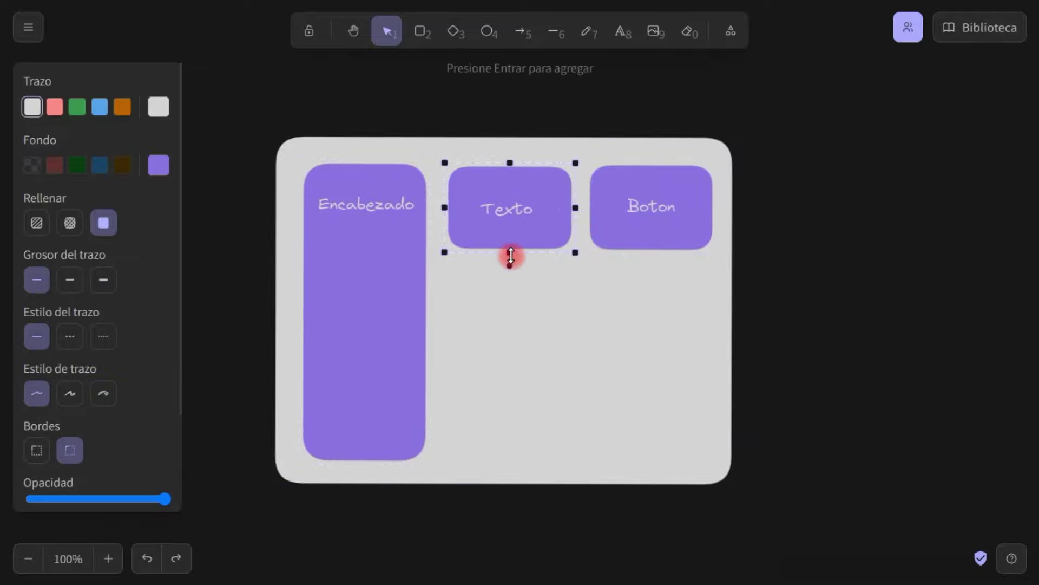
pyautogui.moveTo(510, 253); pyautogui.dragTo(514, 461)
pyautogui.click(651, 242)
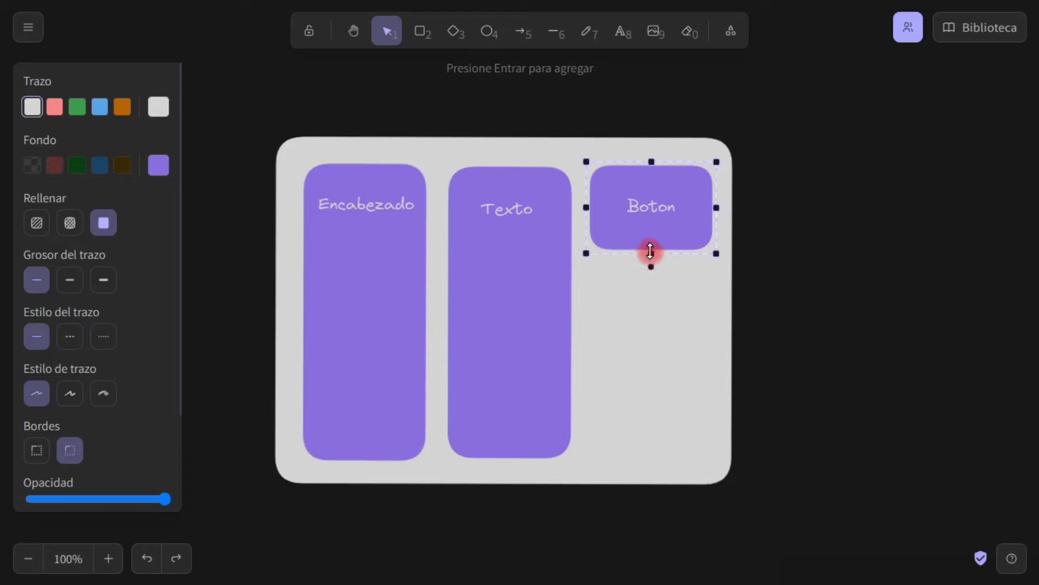
pyautogui.moveTo(651, 252); pyautogui.dragTo(633, 455)
pyautogui.click(197, 255)
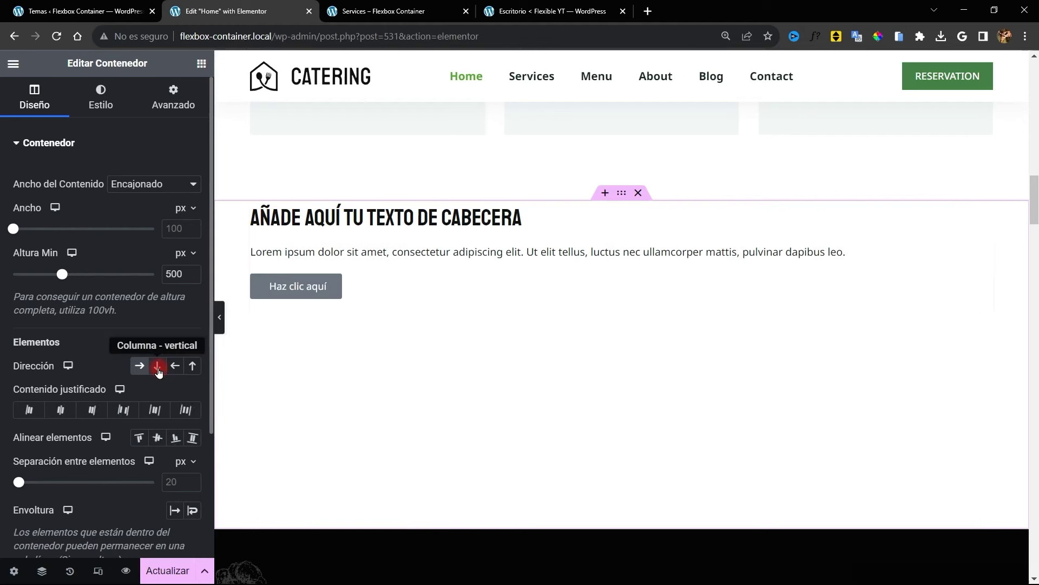
pyautogui.click(158, 369)
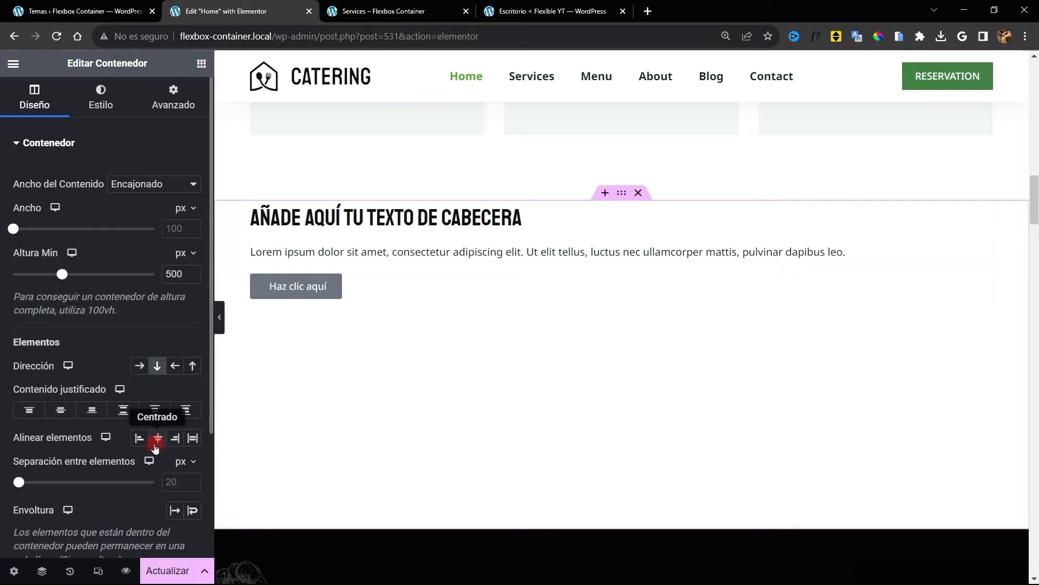
# Try centre, left, right and stretch item alignment on the container
pyautogui.click(156, 442)
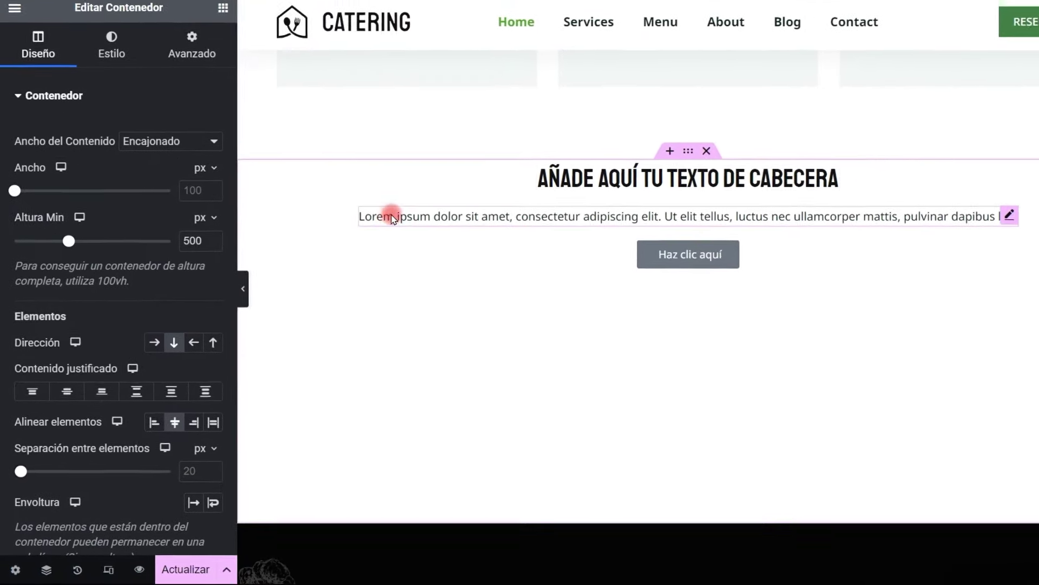
pyautogui.click(166, 409)
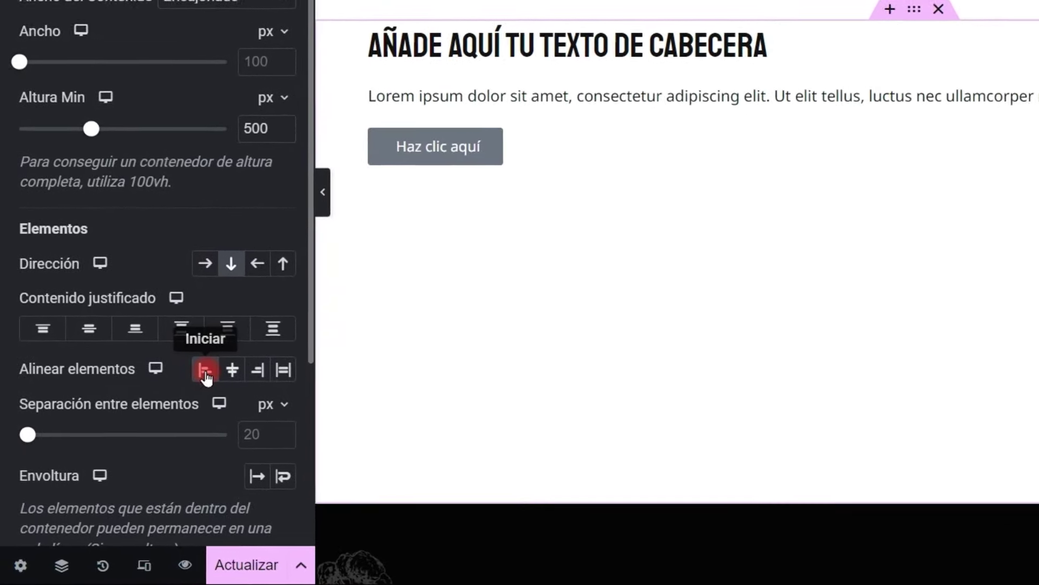
pyautogui.click(188, 409)
pyautogui.click(273, 356)
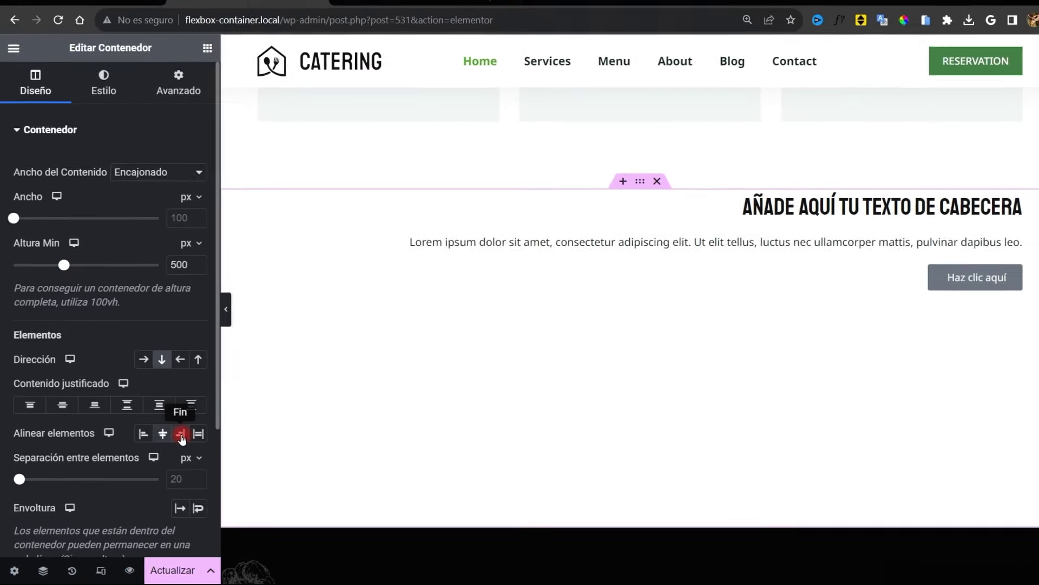
pyautogui.click(198, 433)
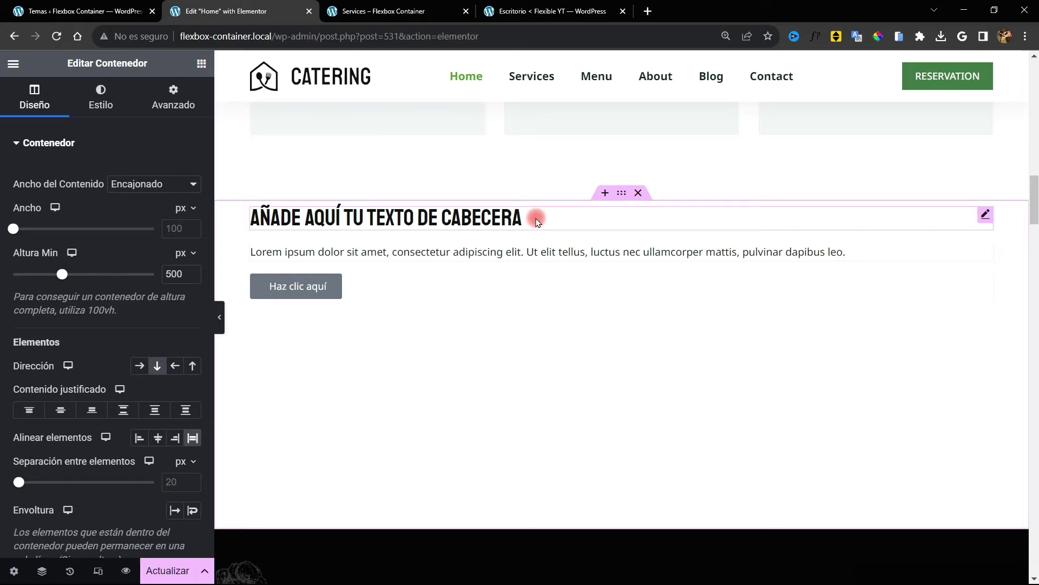
# Keep the heading text left-aligned and set the container's Alinear elementos to Centrado
pyautogui.click(537, 222)
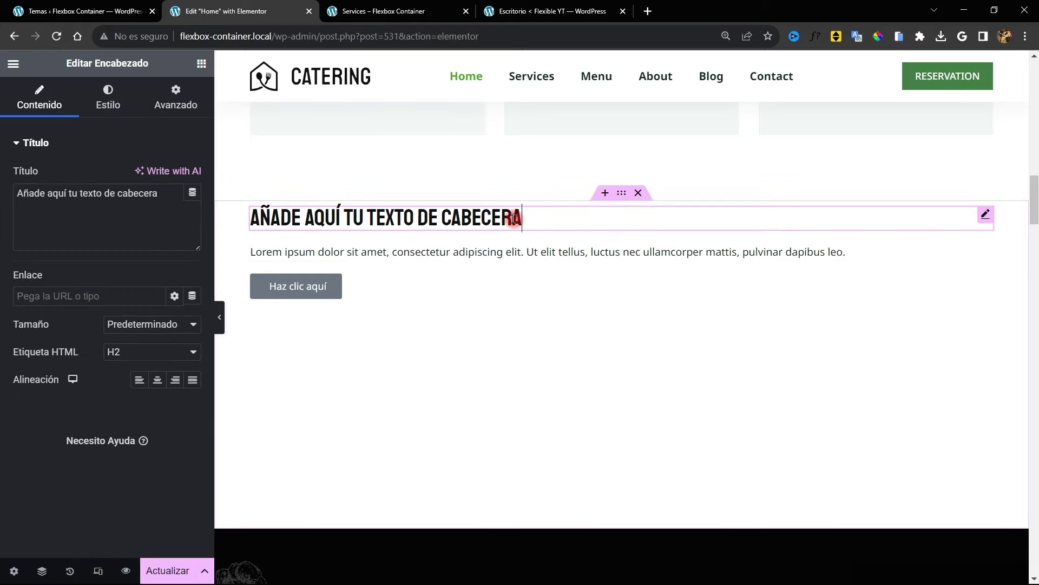
pyautogui.click(158, 382)
pyautogui.click(156, 380)
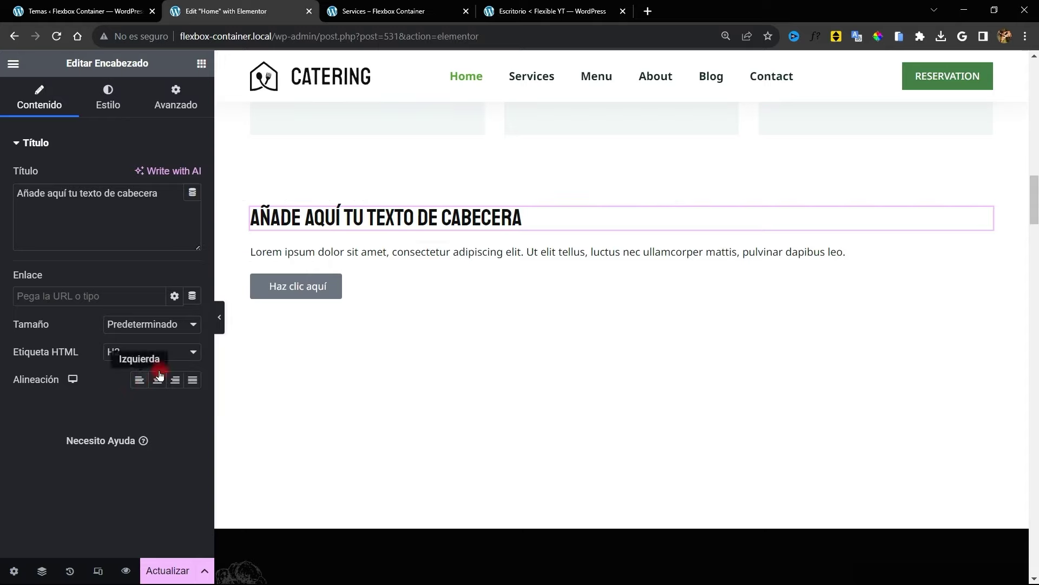
pyautogui.click(631, 206)
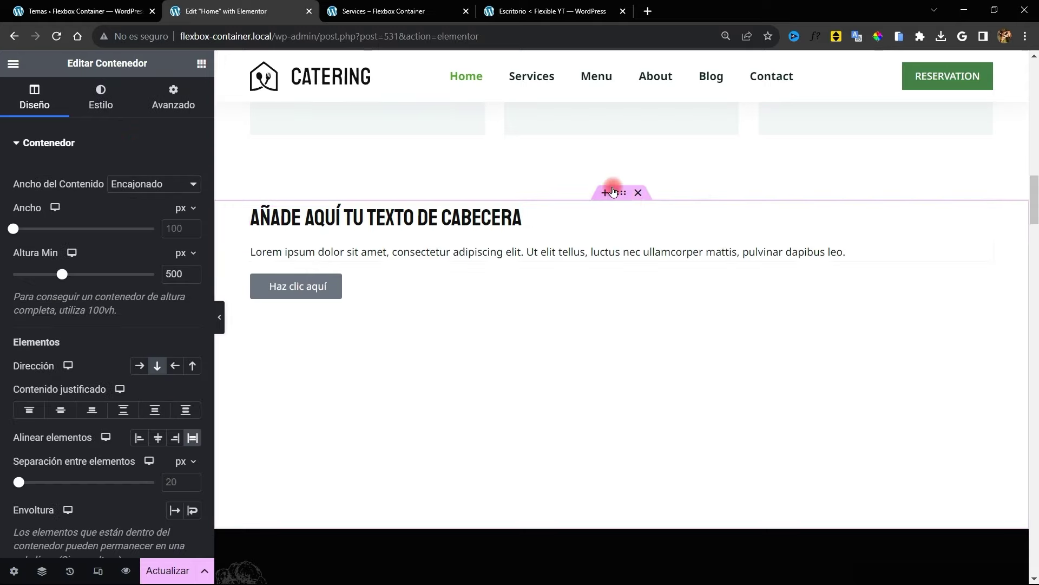
pyautogui.click(160, 437)
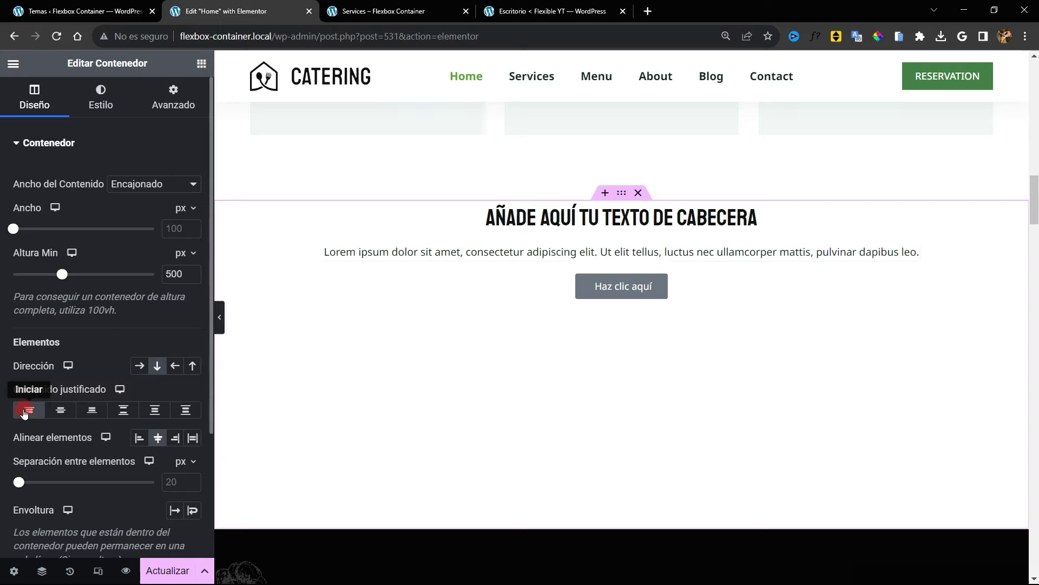
# Set the section's Contenido justificado to Centro so content sits vertically centred
pyautogui.click(91, 410)
pyautogui.click(61, 410)
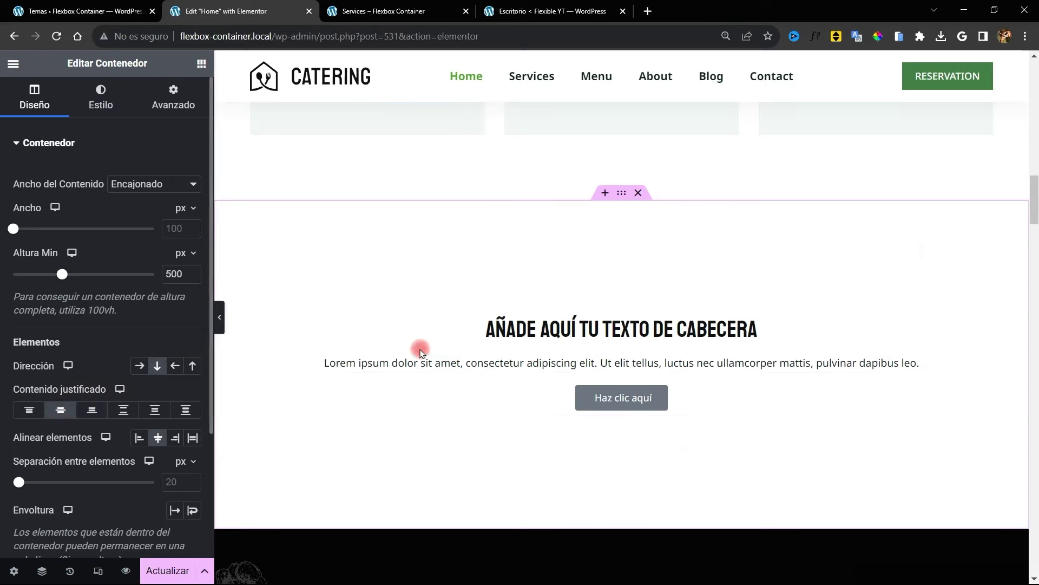
pyautogui.scroll(-4, 508, 295)
pyautogui.scroll(2, 508, 313)
# Lengthen the paragraph by repeating part of its Lorem ipsum text
pyautogui.doubleClick(645, 232)
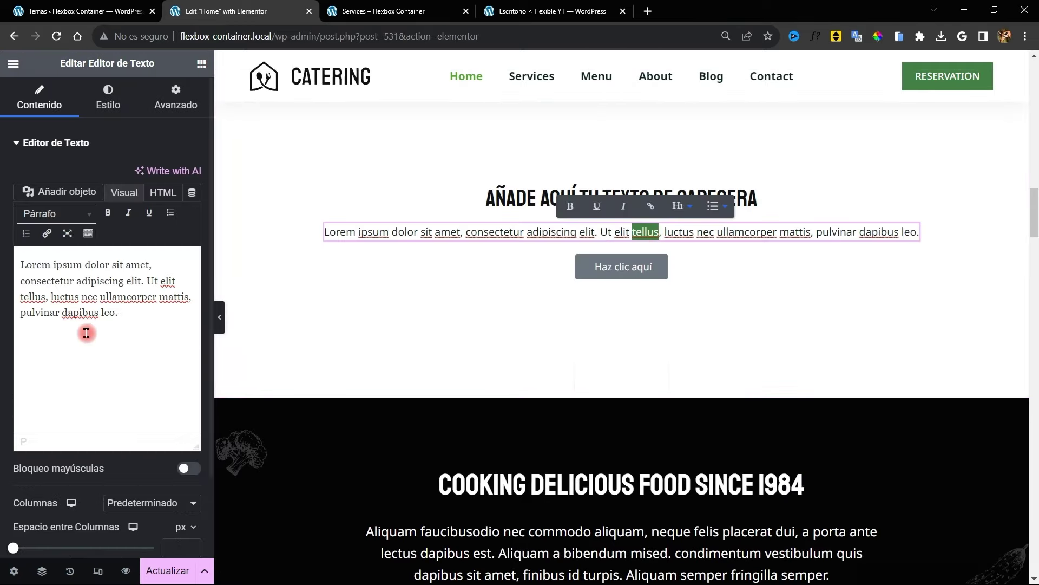
pyautogui.moveTo(120, 313); pyautogui.dragTo(20, 280)
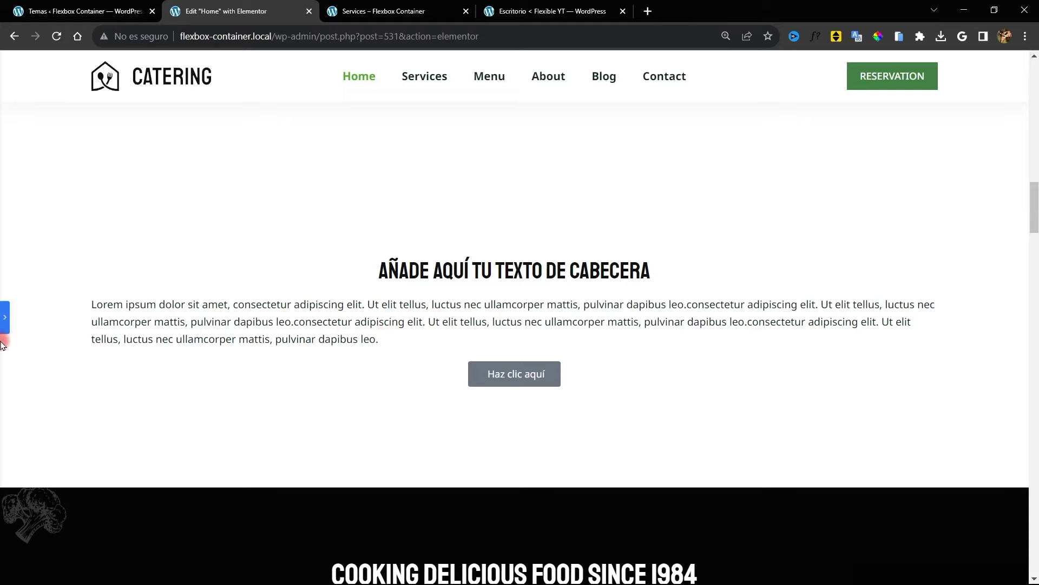
pyautogui.click(4, 318)
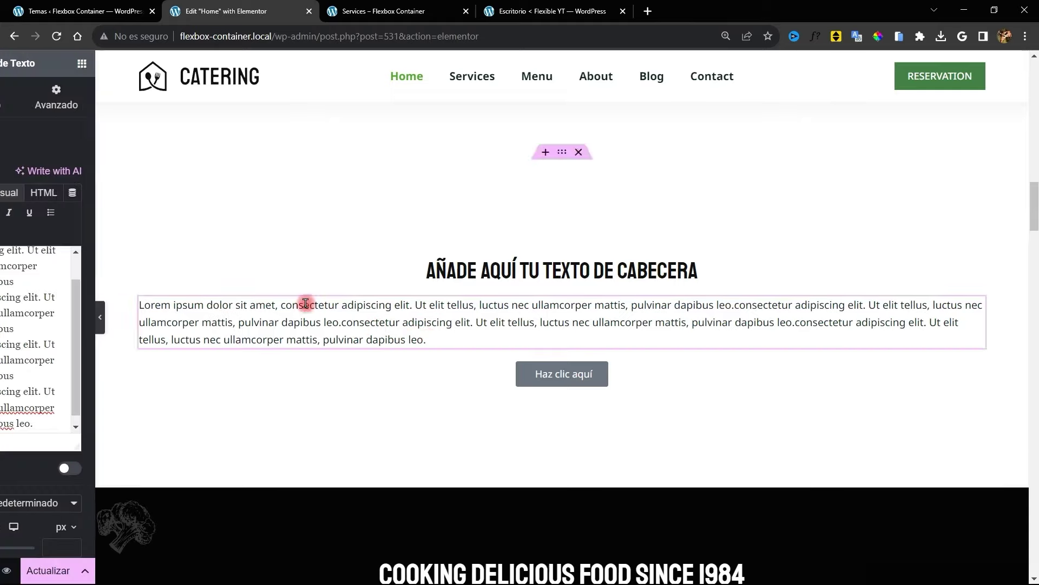
# Centre-align the paragraph text in its Estilo settings and preview the page
pyautogui.click(108, 97)
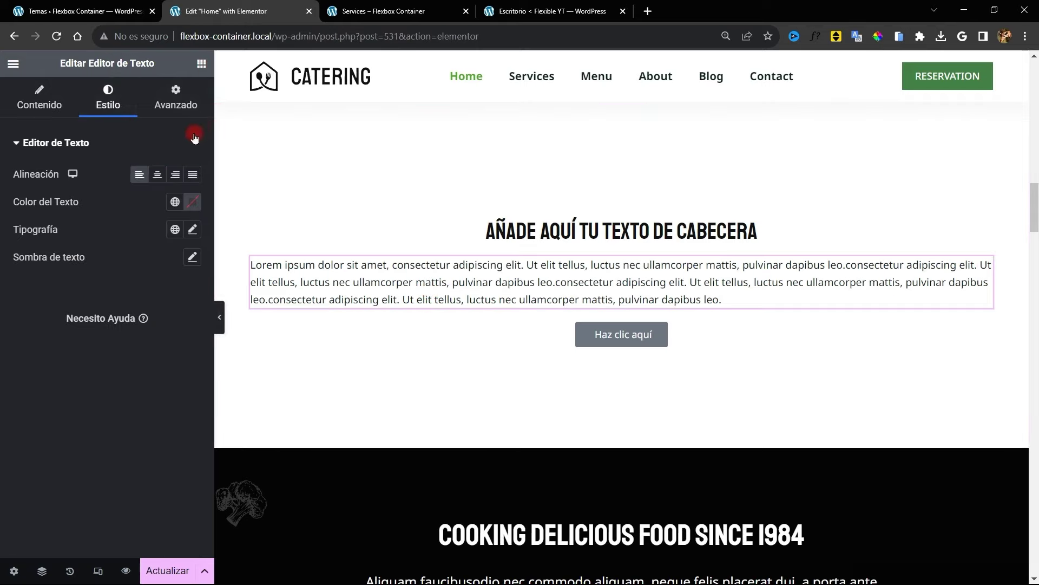
pyautogui.click(157, 175)
pyautogui.hotkey('ctrl', 'p')
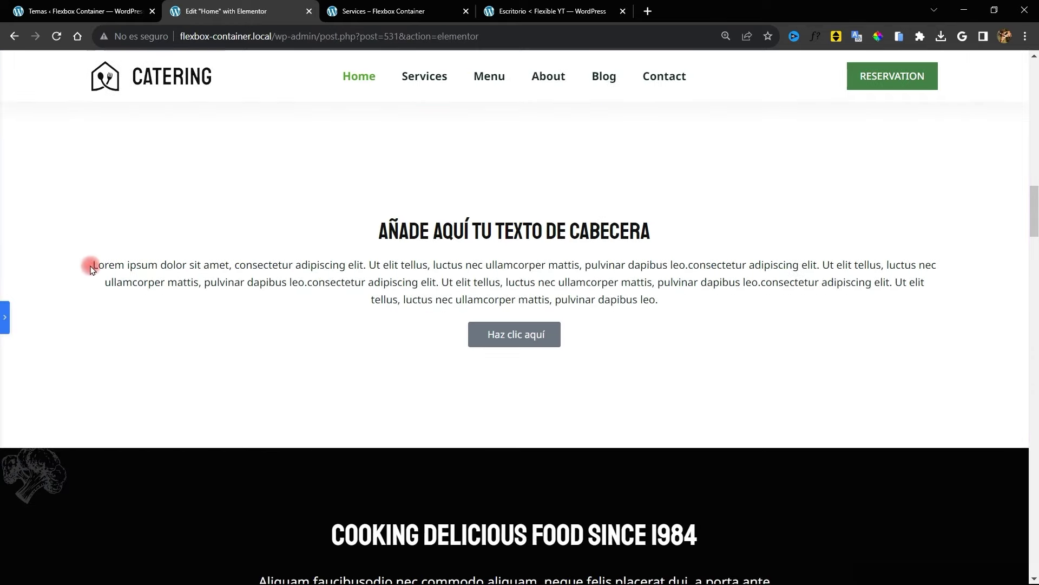
pyautogui.click(5, 319)
# Unlink the container's Acolchado and set 200 px padding on the right and left
pyautogui.click(621, 112)
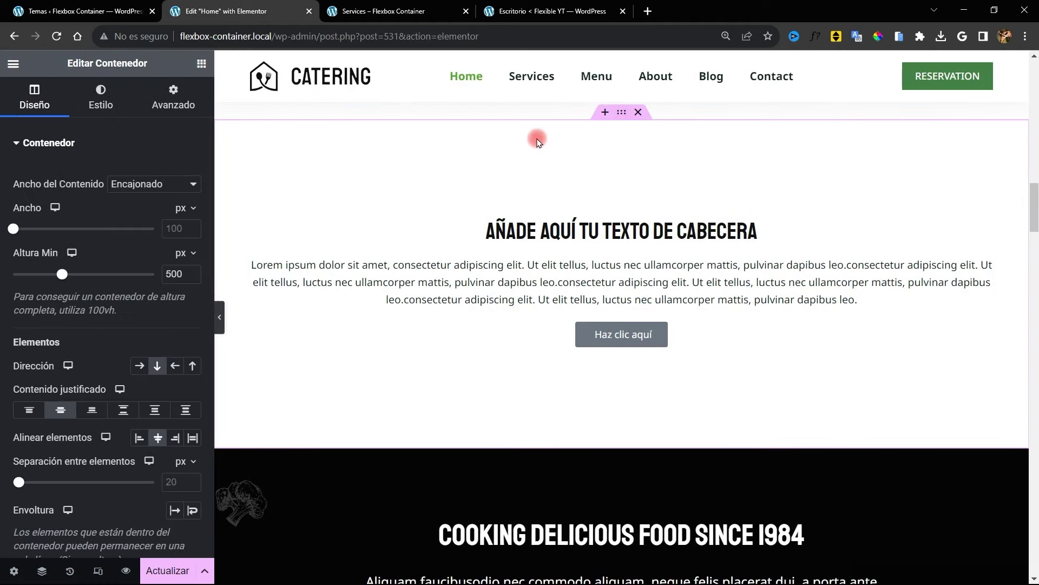
pyautogui.click(165, 107)
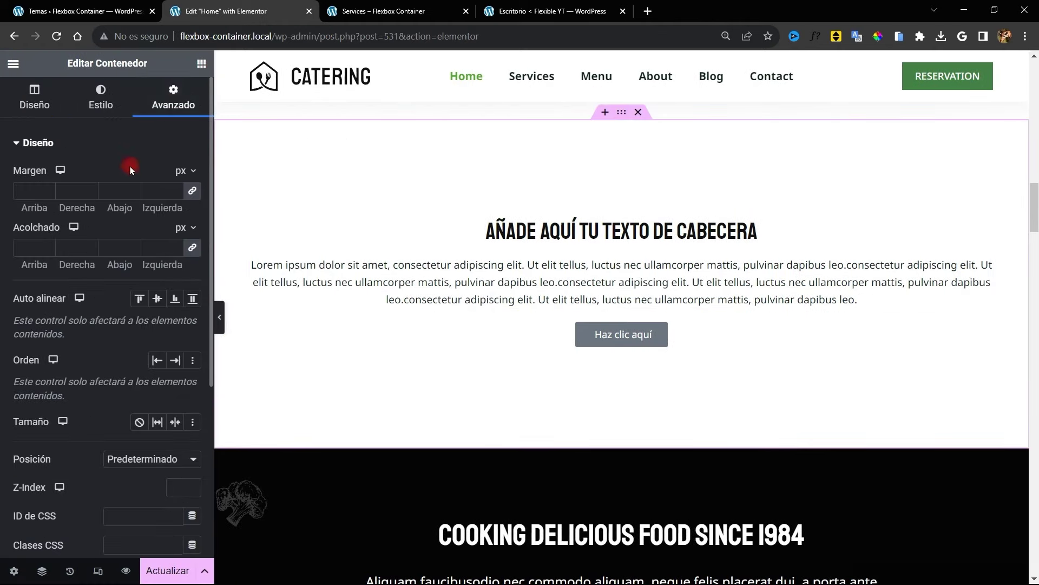
pyautogui.click(192, 247)
pyautogui.click(67, 246)
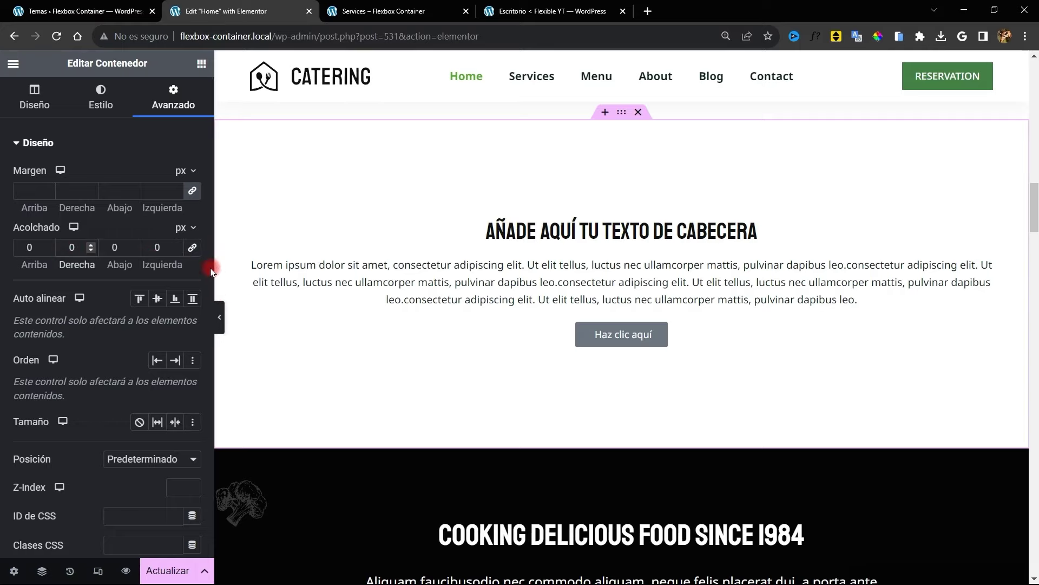
pyautogui.write('200')
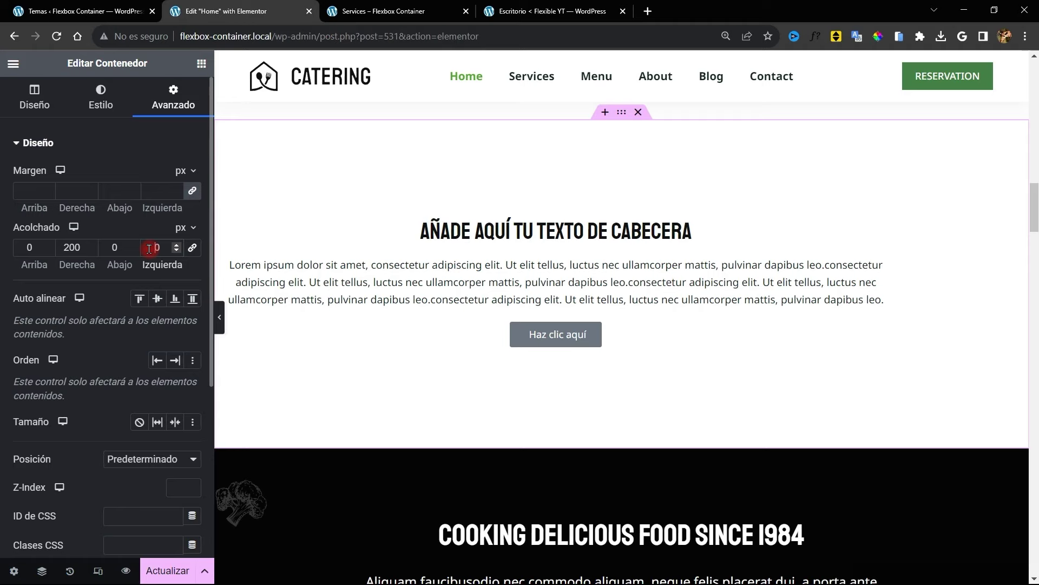
pyautogui.write('200')
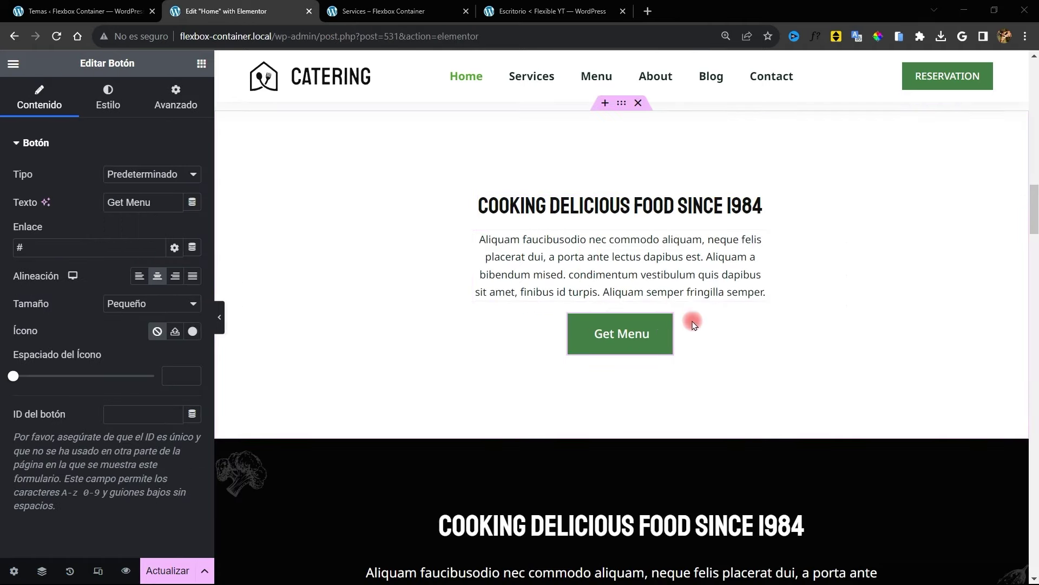
# Add a new Contenedor holding the Get Menu buttons, keeping them justified to the left
pyautogui.click(203, 65)
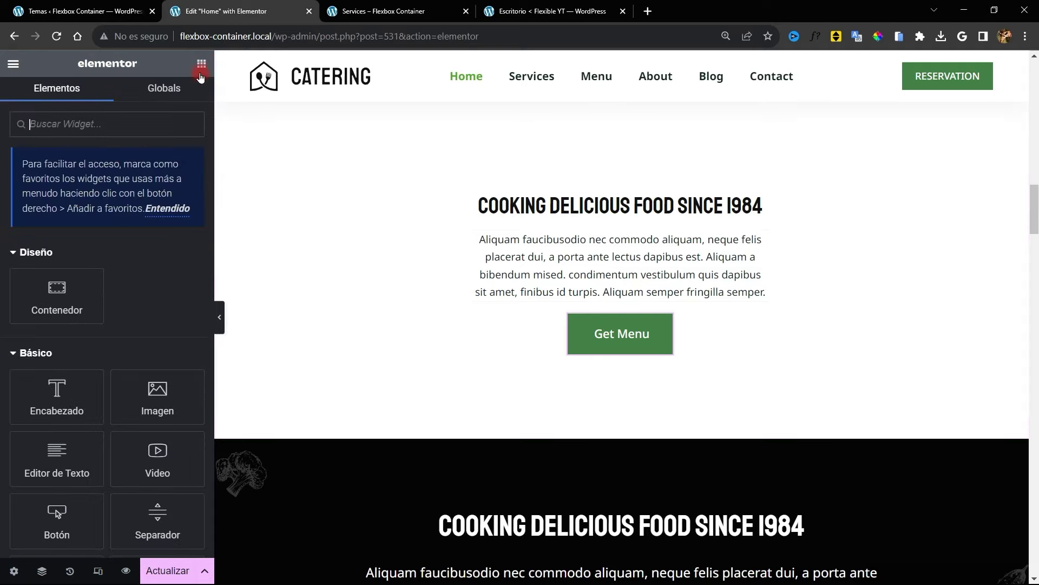
pyautogui.moveTo(54, 295); pyautogui.dragTo(596, 314)
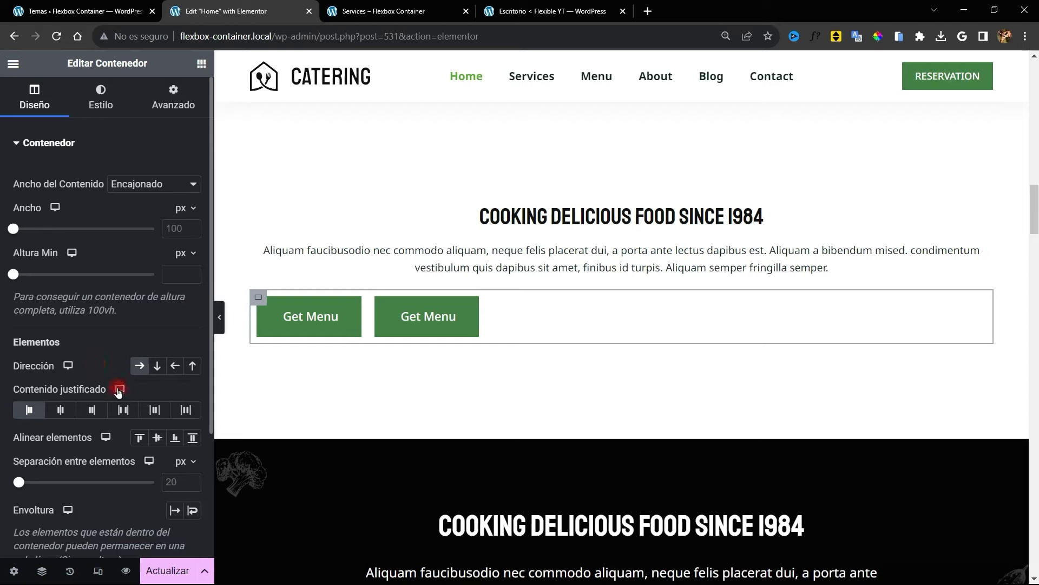
pyautogui.click(94, 410)
pyautogui.click(29, 410)
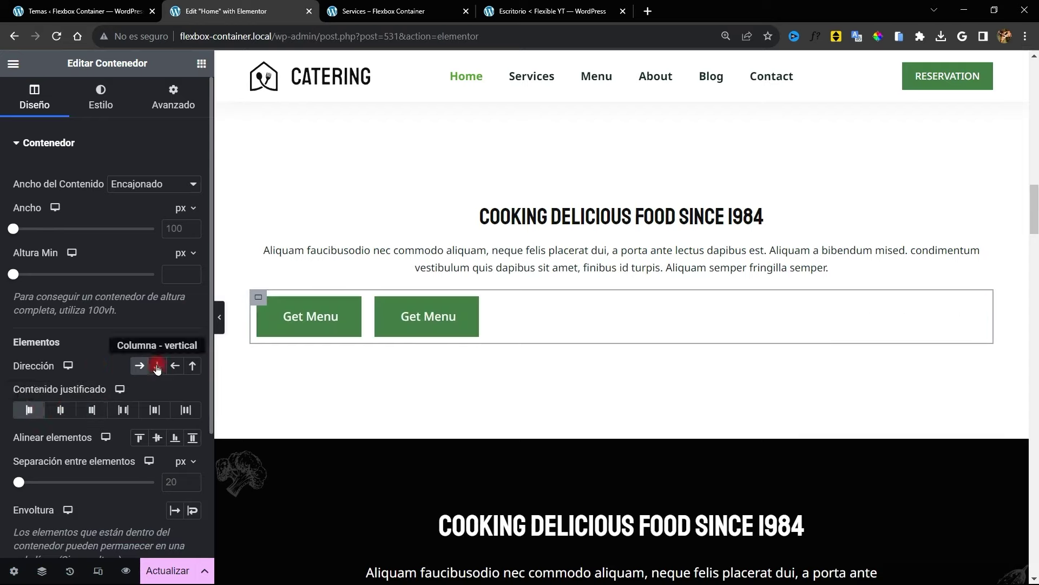
# Stack the Get Menu buttons vertically and, after testing alignments, align them to the start
pyautogui.click(157, 366)
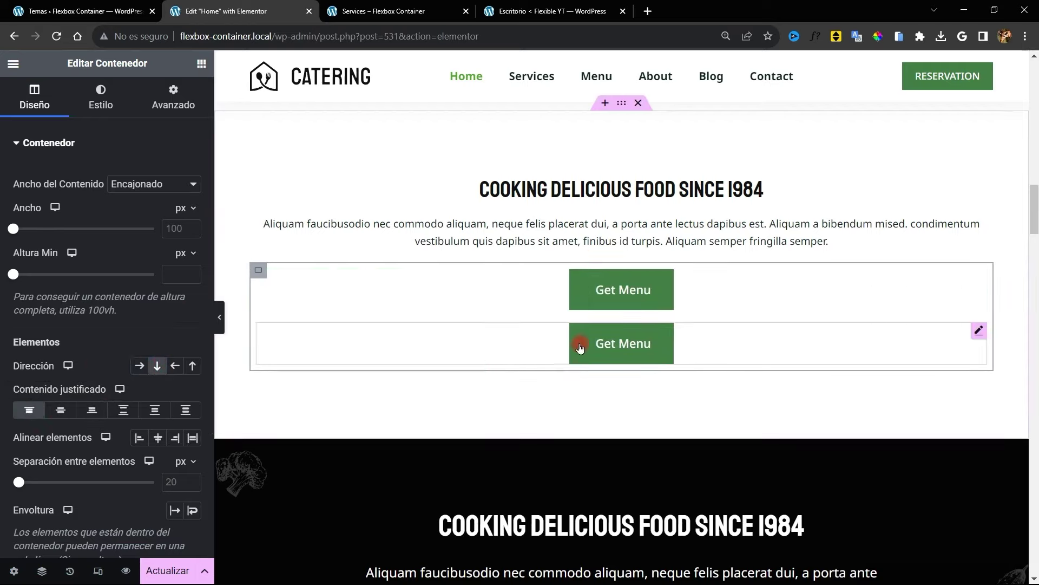
pyautogui.click(139, 438)
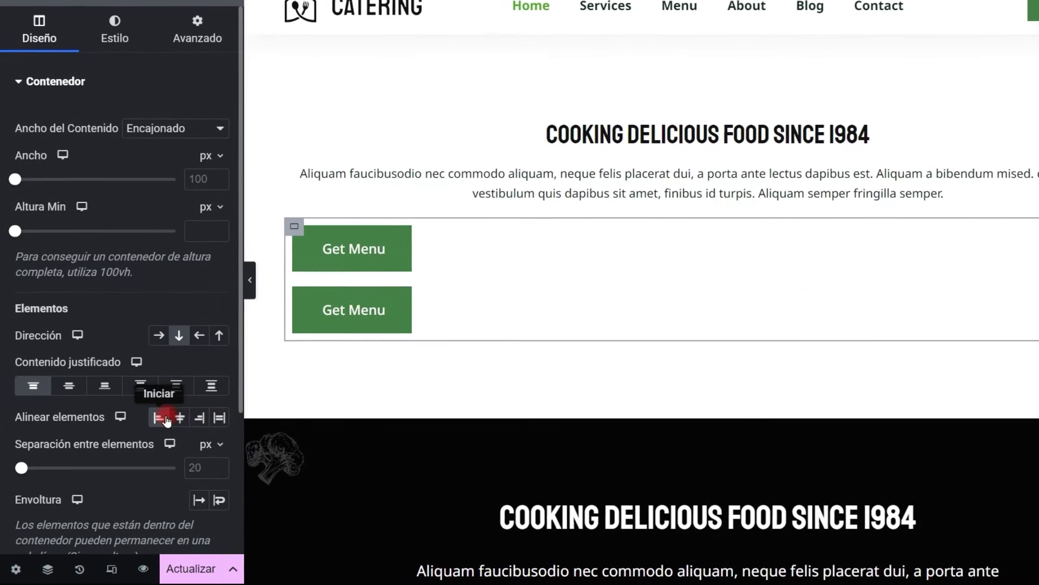
pyautogui.click(182, 418)
pyautogui.click(201, 418)
pyautogui.click(160, 417)
pyautogui.click(141, 386)
pyautogui.click(105, 386)
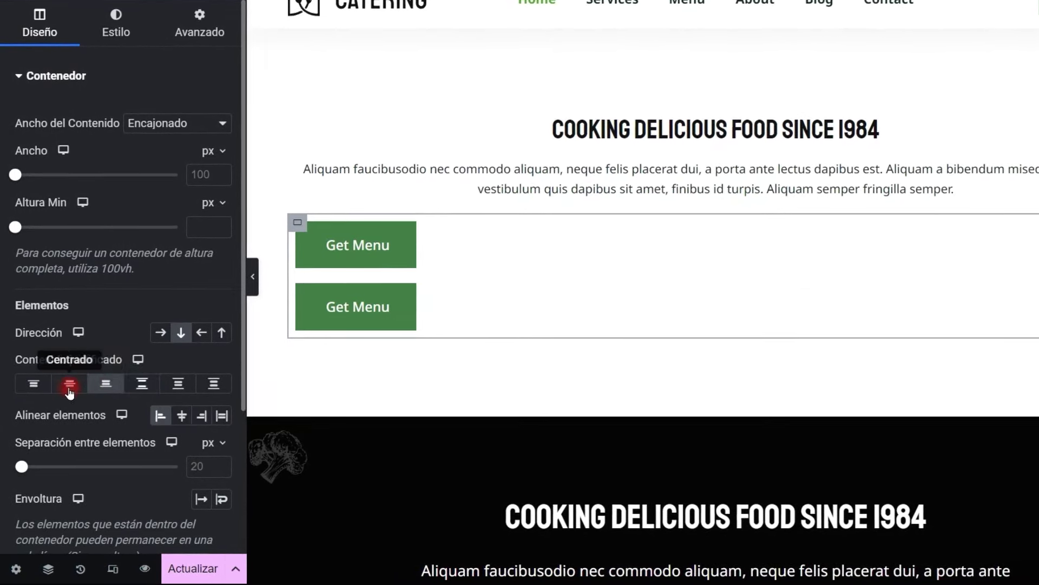
pyautogui.click(69, 386)
pyautogui.click(33, 385)
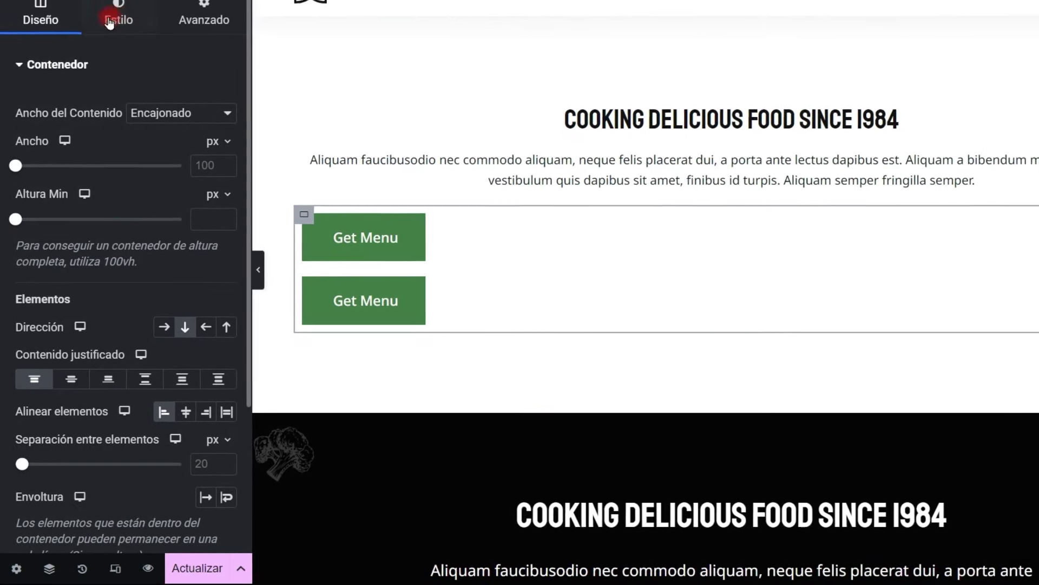
# Raise the container's Altura Min to 463 px and test vertical positions for the buttons
pyautogui.moveTo(18, 216); pyautogui.dragTo(68, 211)
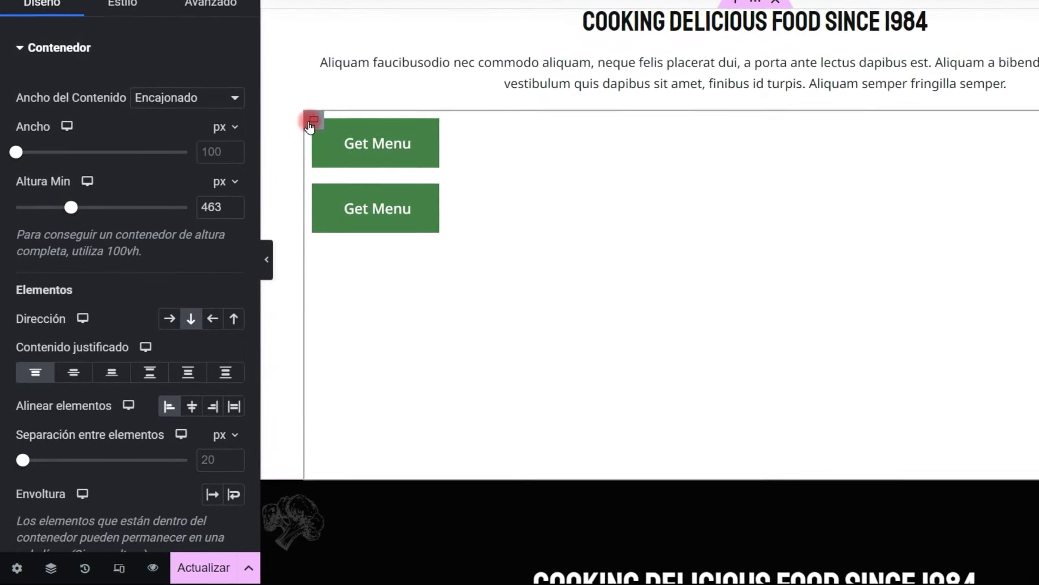
pyautogui.click(72, 371)
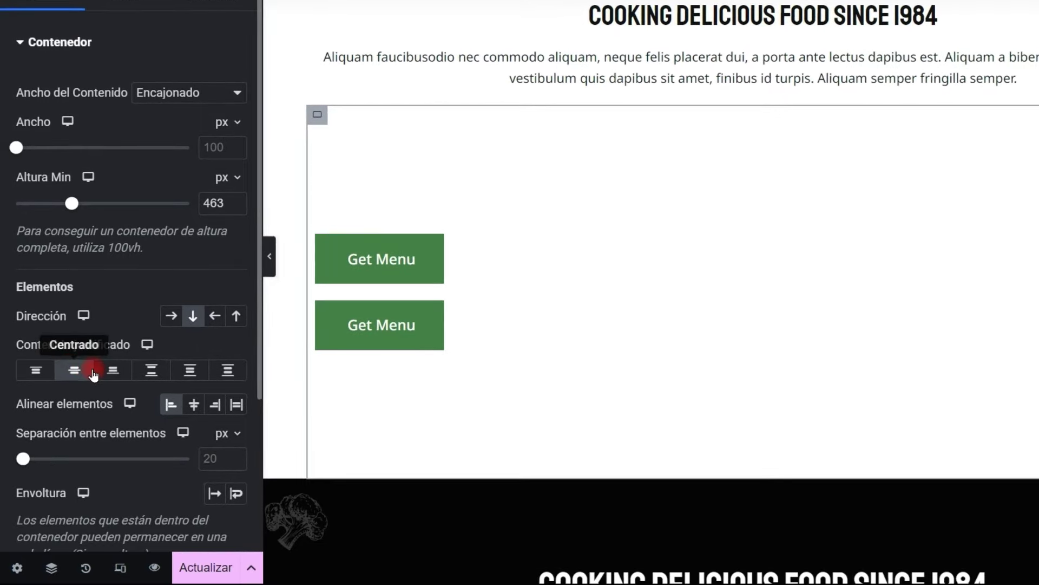
pyautogui.click(100, 371)
pyautogui.click(36, 370)
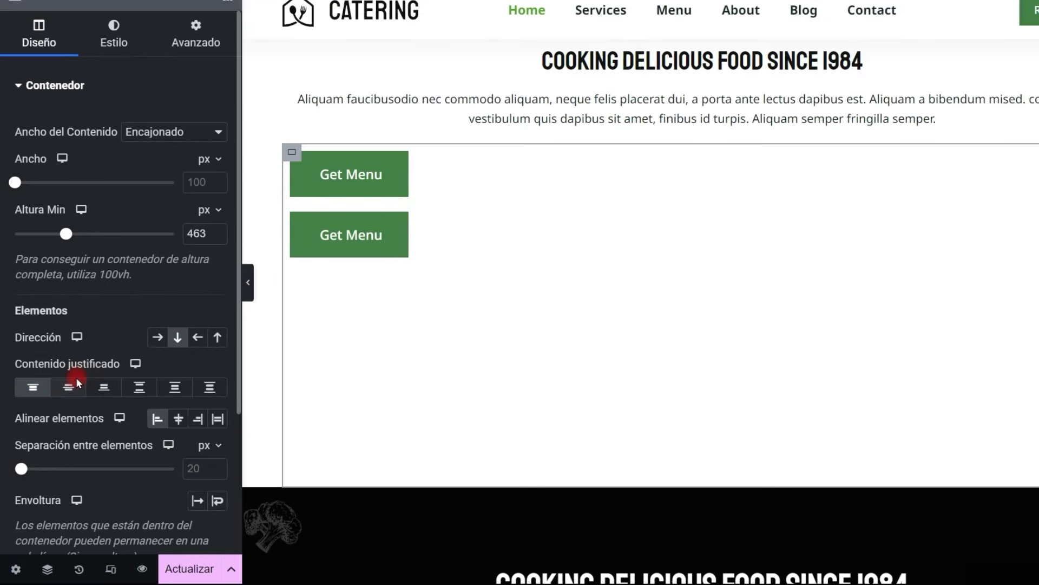
pyautogui.click(81, 390)
pyautogui.click(106, 392)
pyautogui.click(75, 389)
pyautogui.click(35, 388)
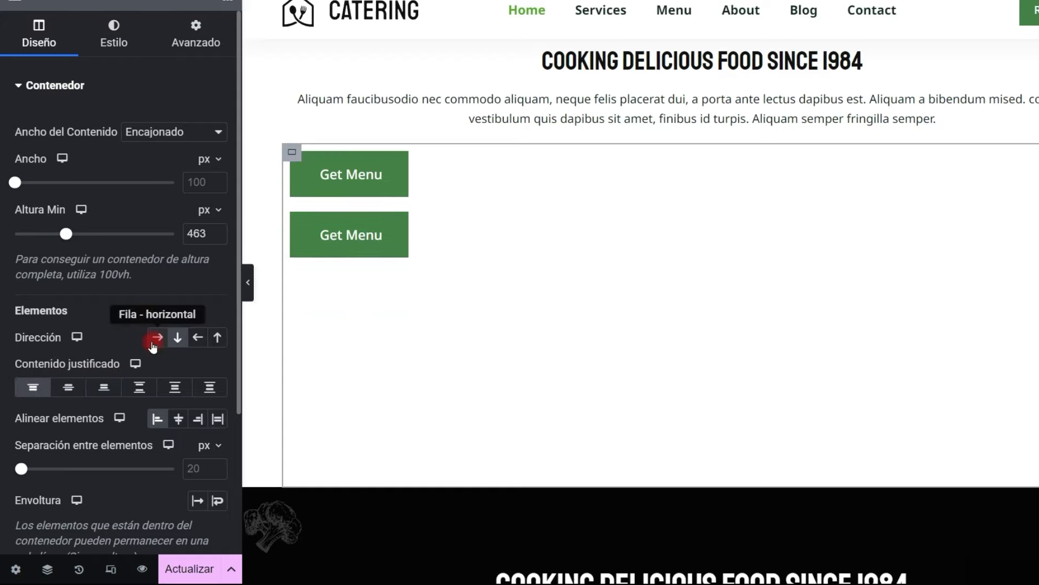
# Lay the Get Menu buttons side by side in a Fila row, centred horizontally
pyautogui.click(158, 338)
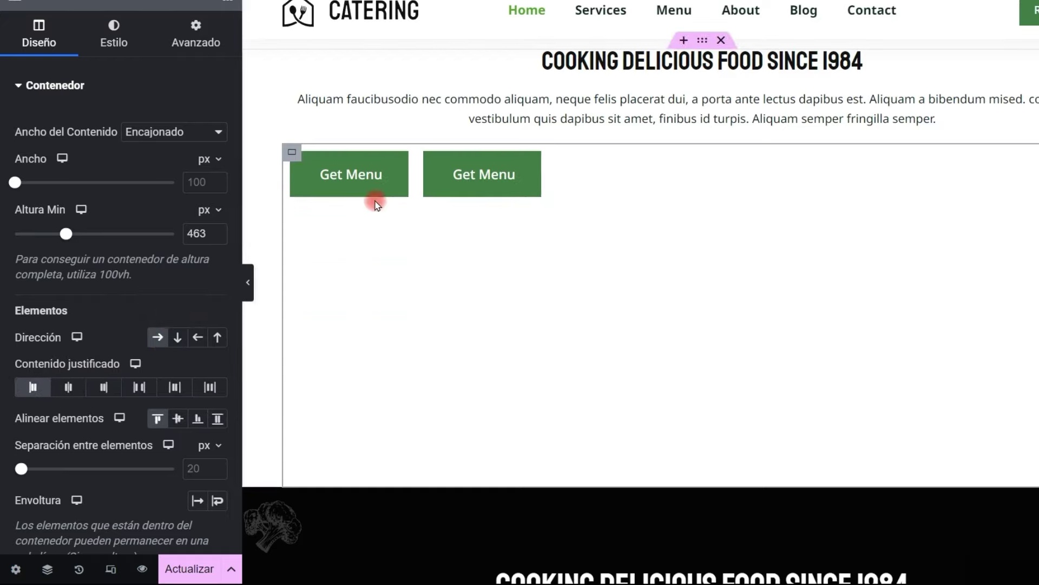
pyautogui.click(108, 387)
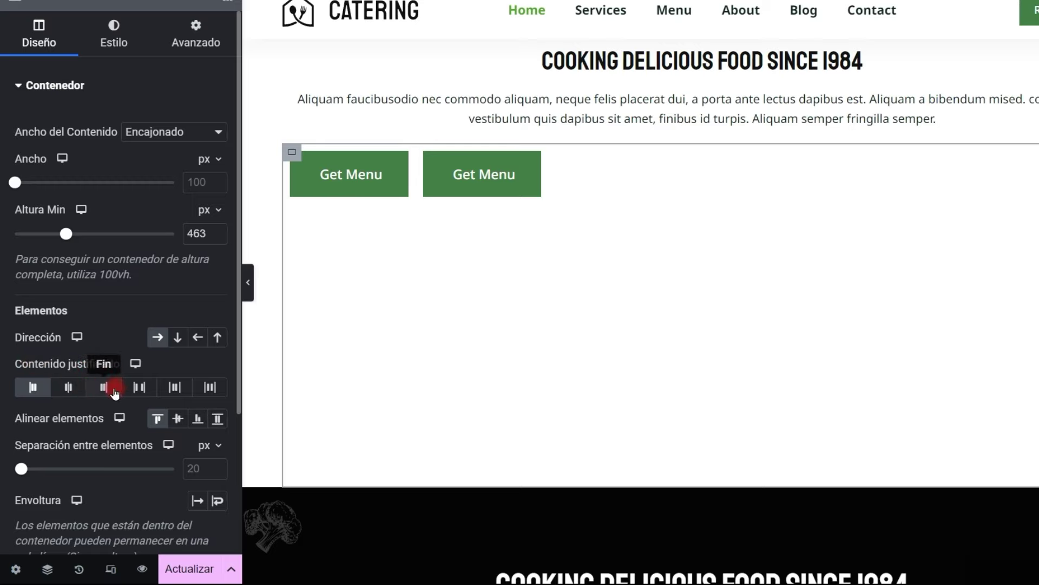
pyautogui.click(71, 386)
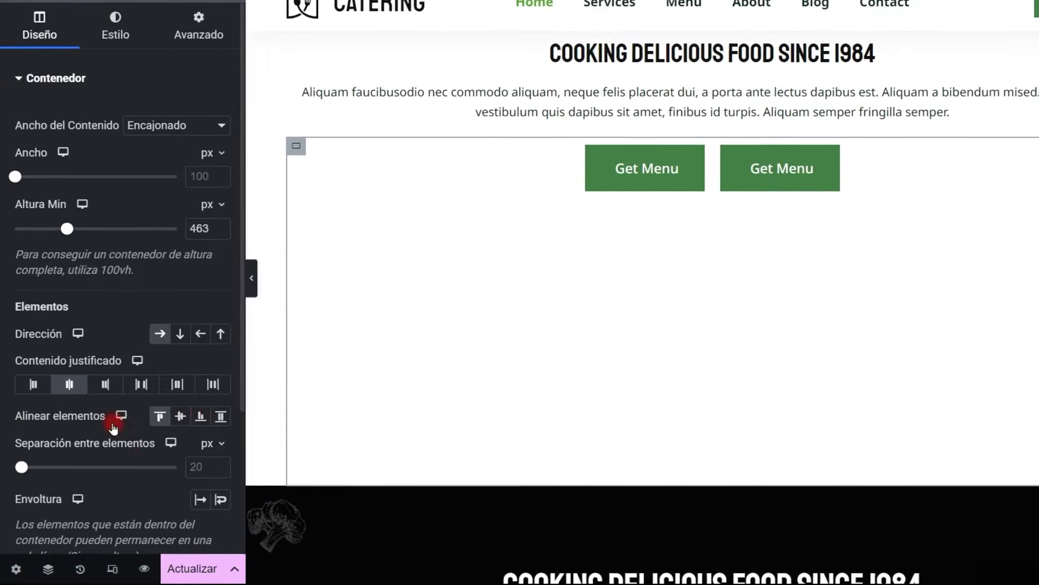
pyautogui.moveTo(22, 416); pyautogui.dragTo(68, 417)
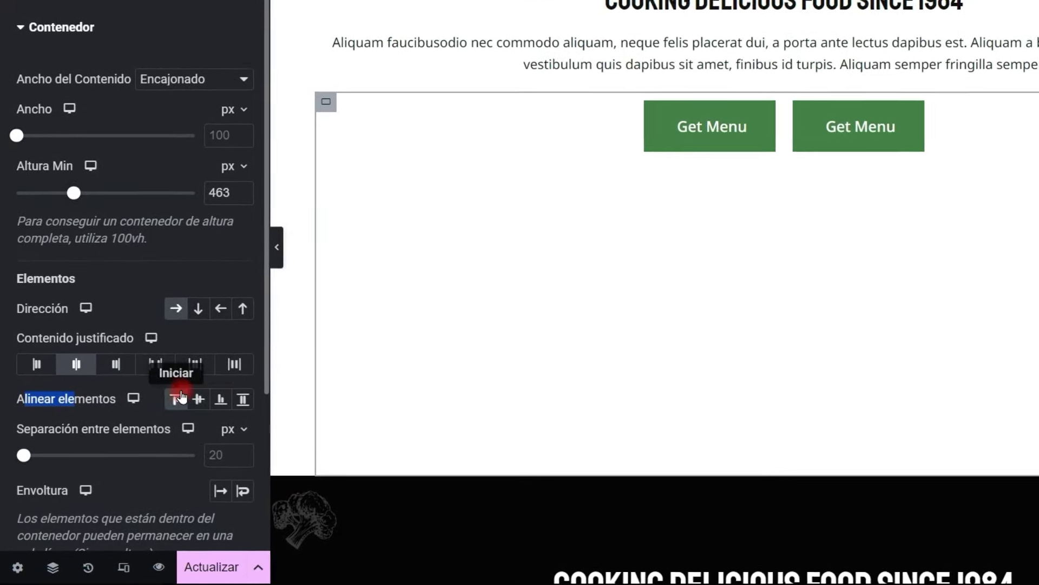
# Try the Get Menu buttons stacked vertically and centred horizontally
pyautogui.click(198, 399)
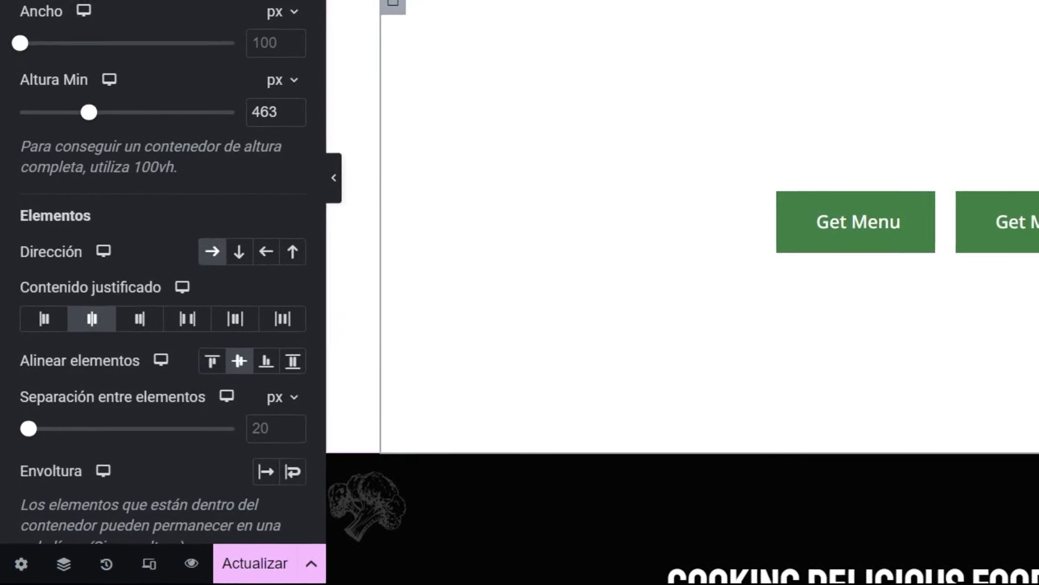
pyautogui.click(232, 257)
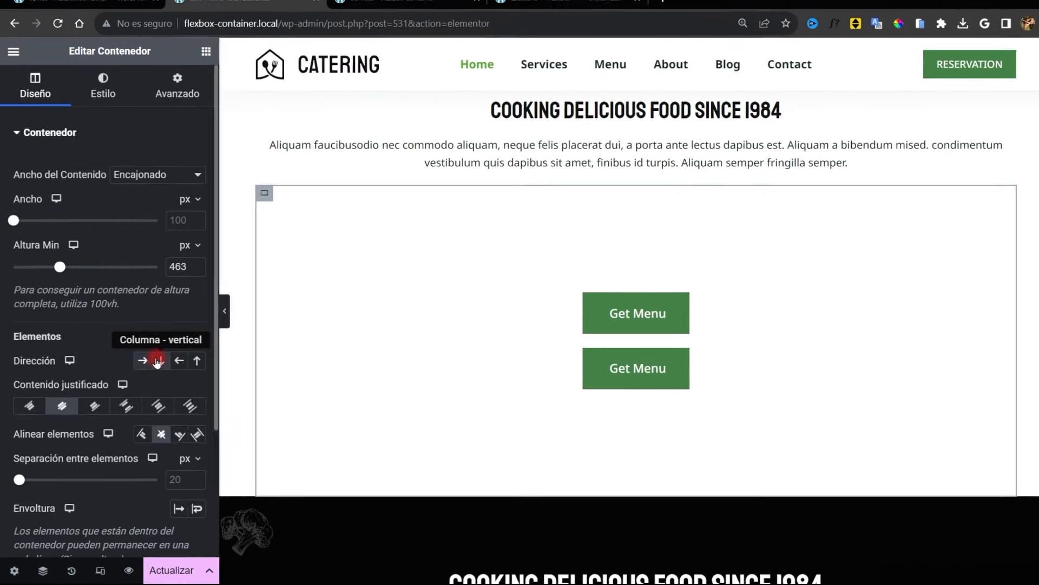
pyautogui.click(158, 438)
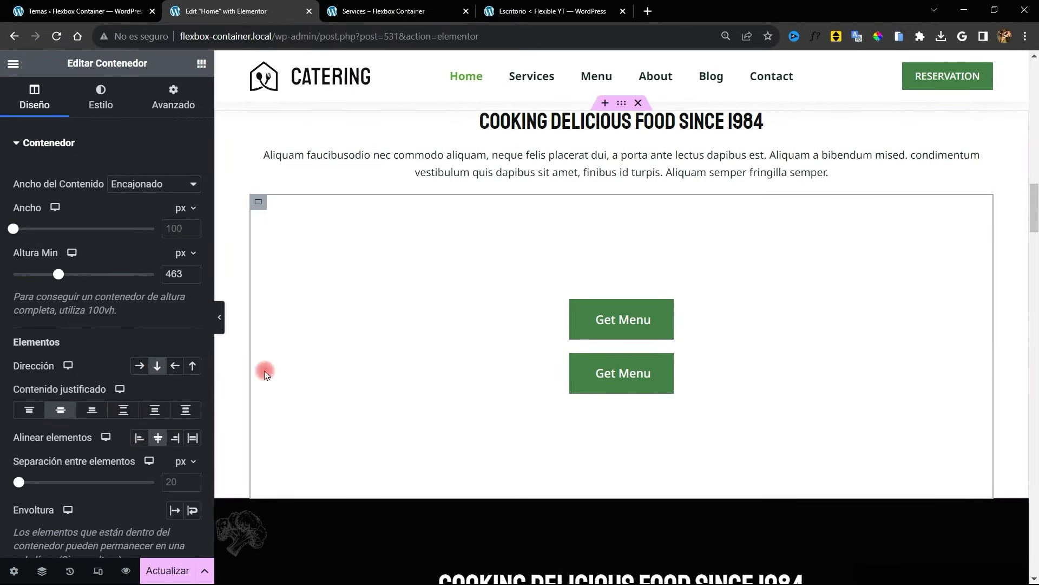
pyautogui.click(174, 438)
pyautogui.click(158, 438)
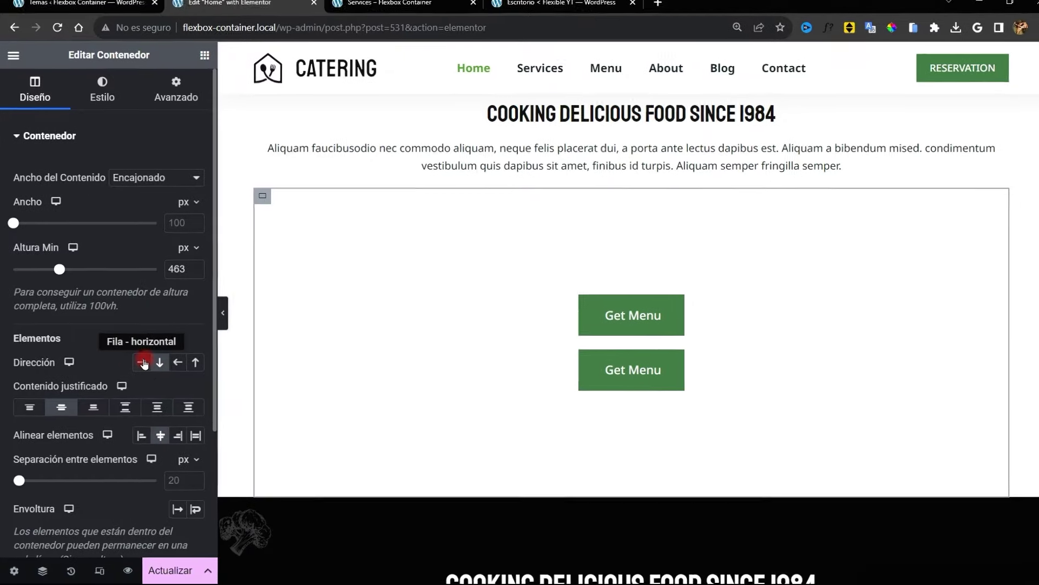
# Put the buttons in a Fila row, testing Iniciar and Fin before settling on Centrado
pyautogui.click(139, 366)
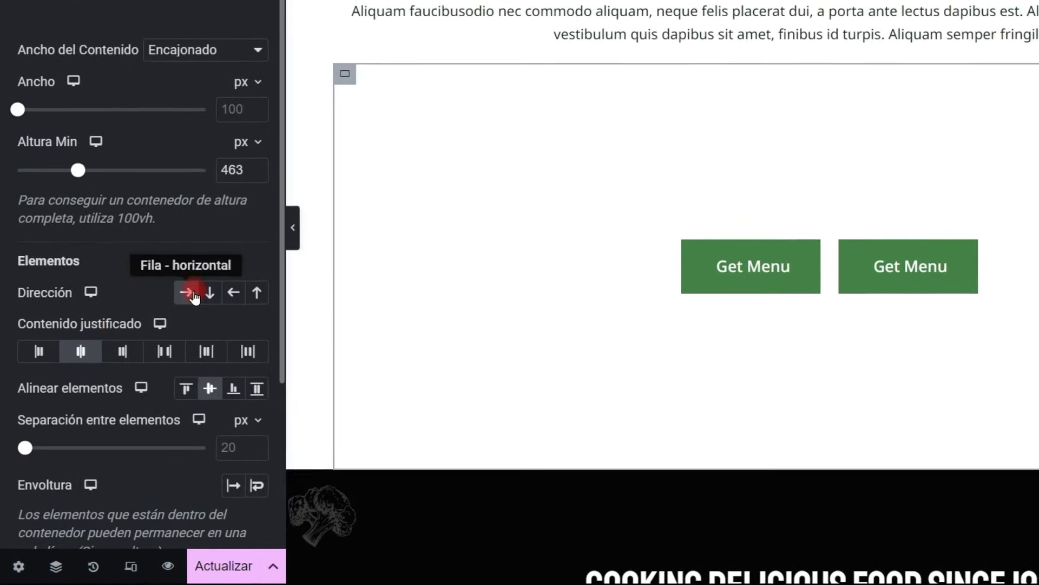
pyautogui.click(39, 352)
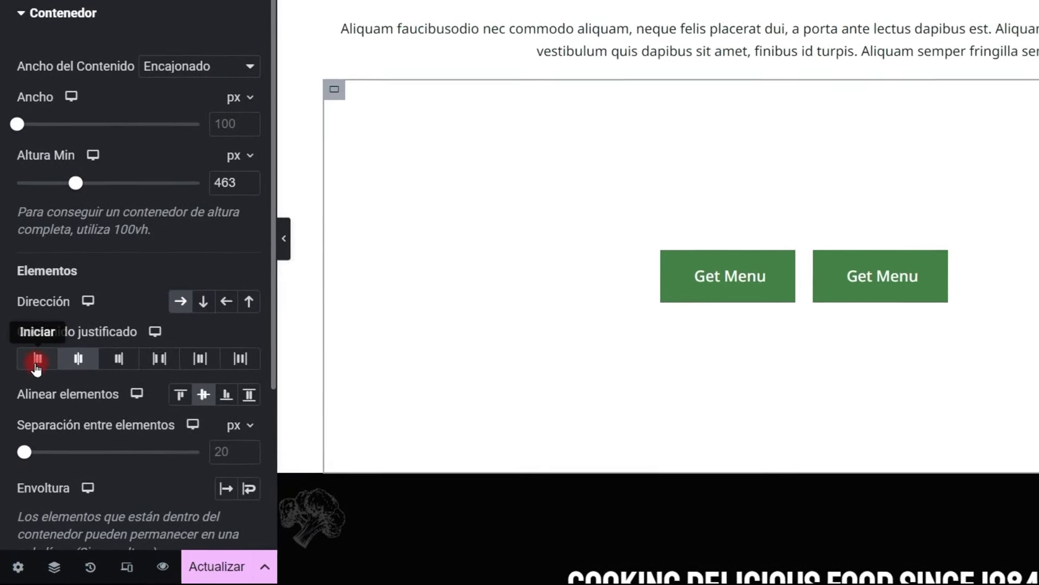
pyautogui.click(116, 354)
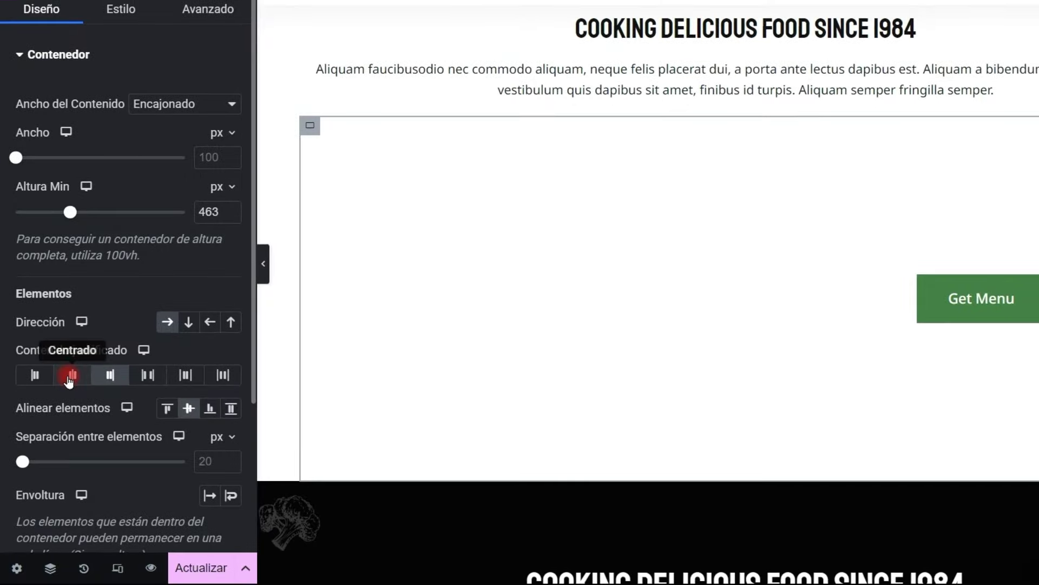
pyautogui.click(59, 367)
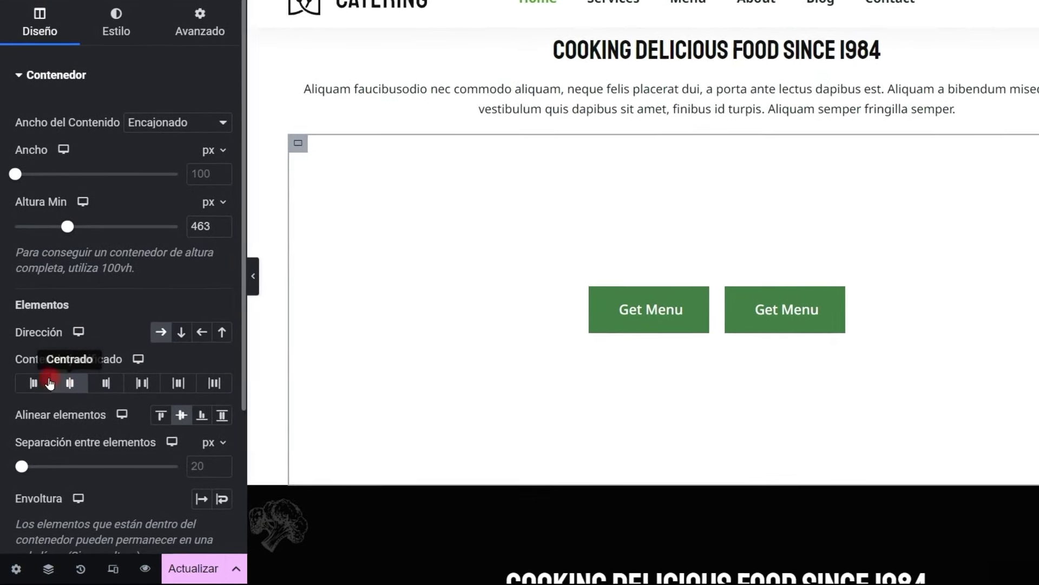
pyautogui.click(33, 383)
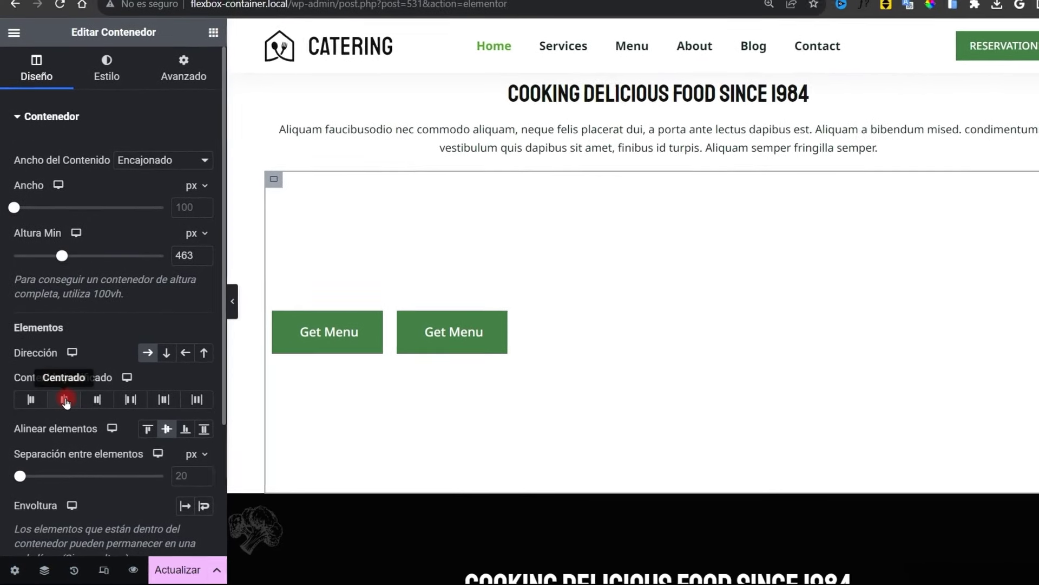
pyautogui.click(65, 400)
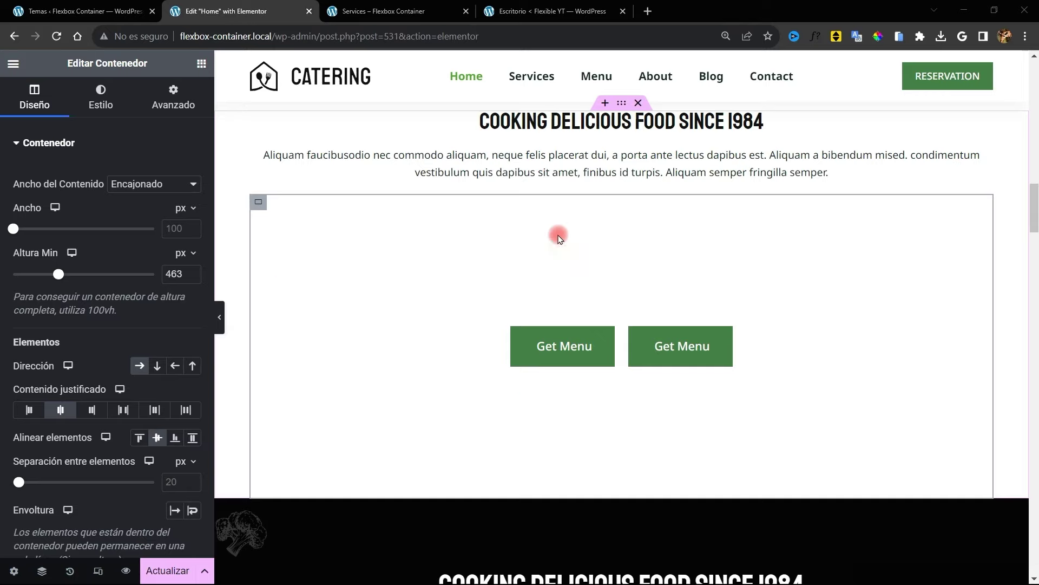
# Compare column and row direction again, finishing with the buttons side by side
pyautogui.click(156, 367)
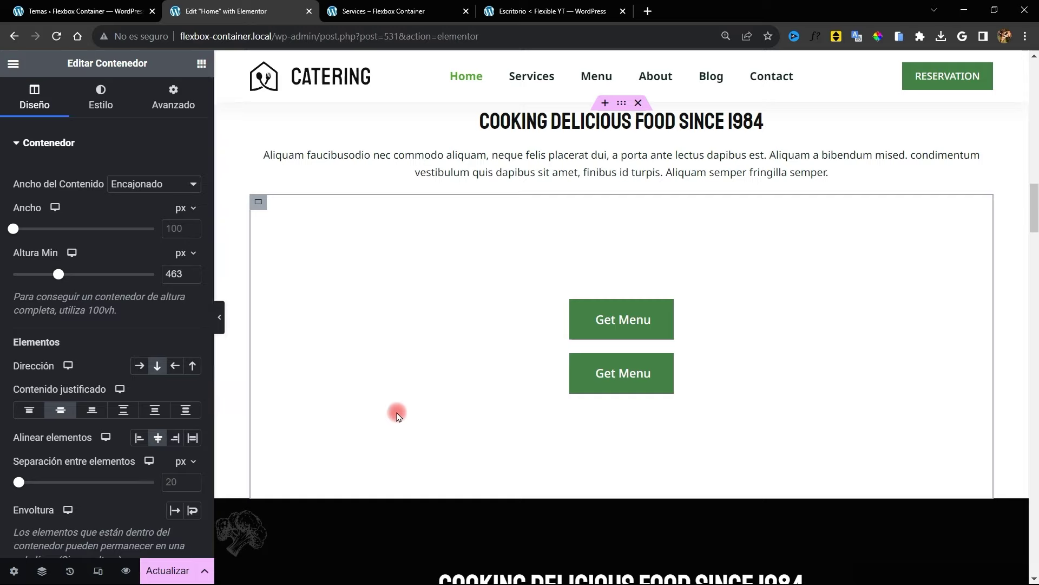
pyautogui.click(138, 366)
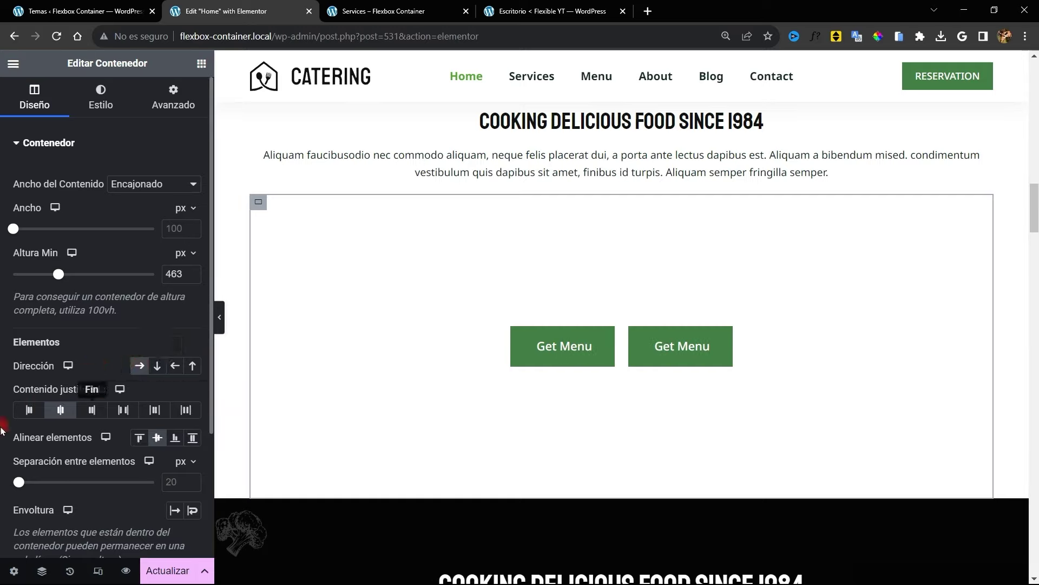
pyautogui.click(933, 461)
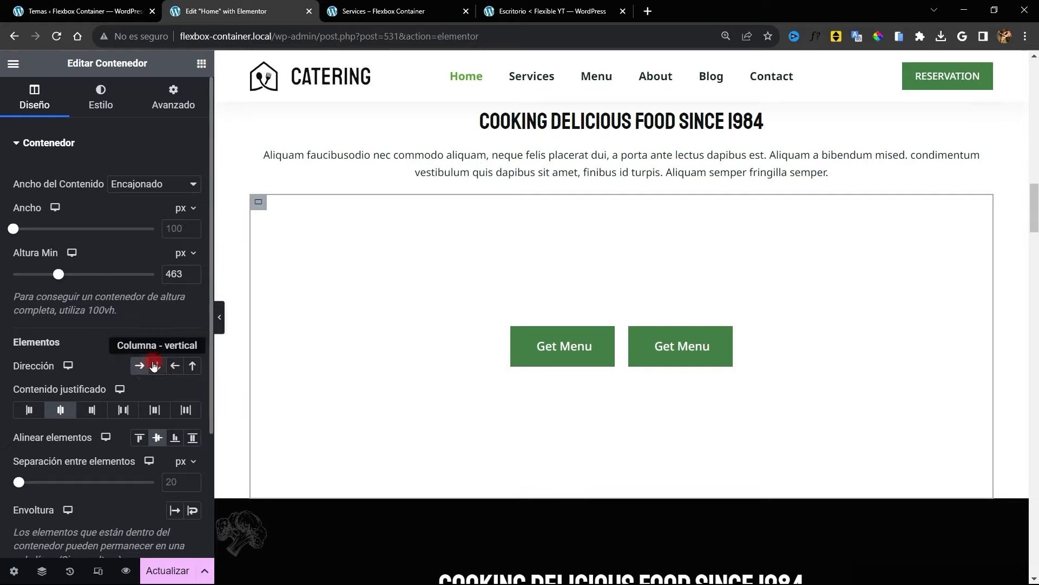
pyautogui.click(155, 366)
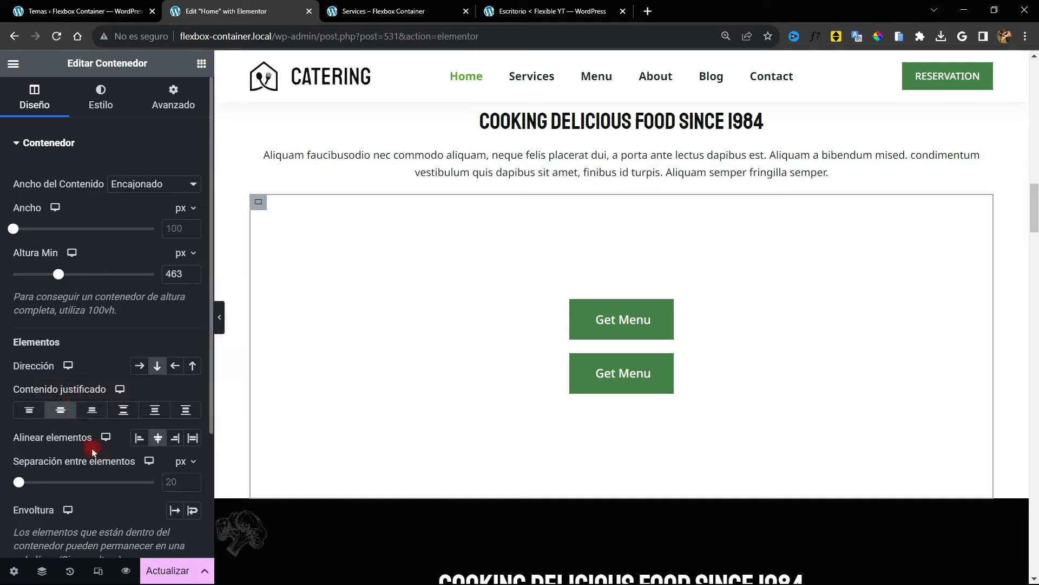
pyautogui.click(139, 365)
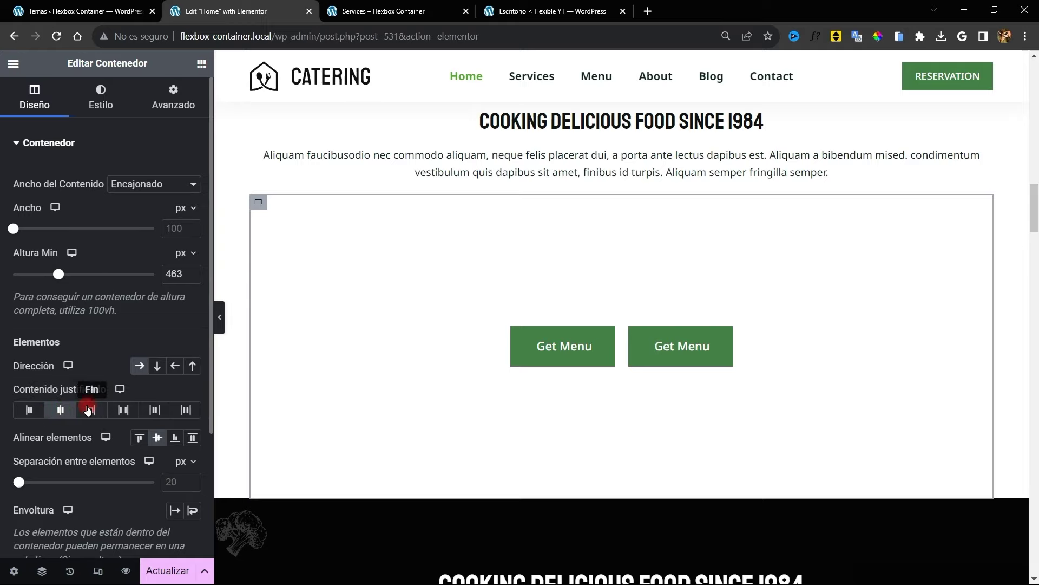
# Set the container's Altura Min to 0 and the gap between the buttons to 52 px
pyautogui.moveTo(58, 274); pyautogui.dragTo(9, 272)
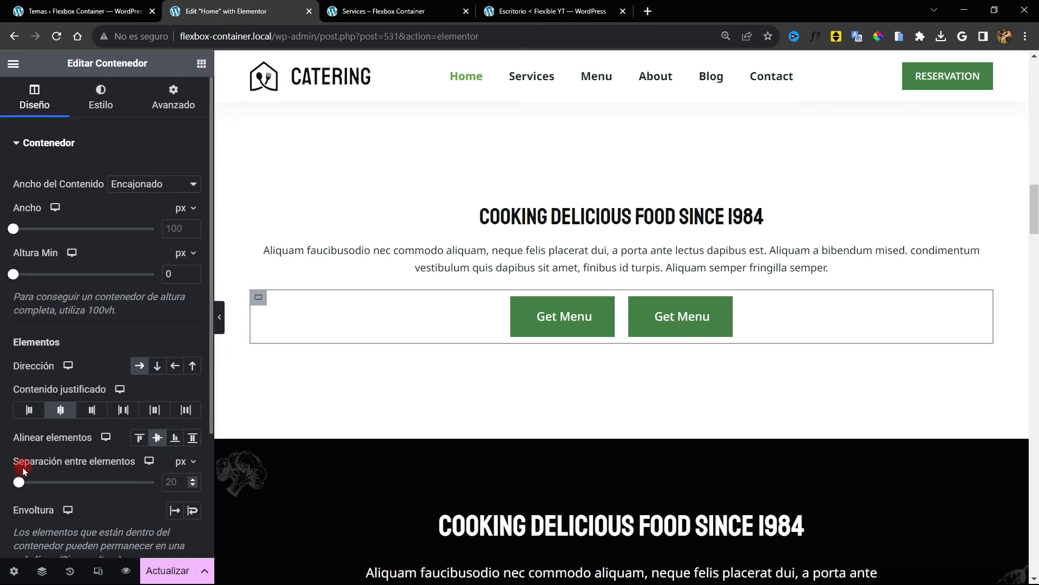
pyautogui.moveTo(22, 484)
pyautogui.mouseDown()
pyautogui.moveTo(13, 485)
pyautogui.moveTo(61, 486)
pyautogui.moveTo(26, 486)
pyautogui.mouseUp()
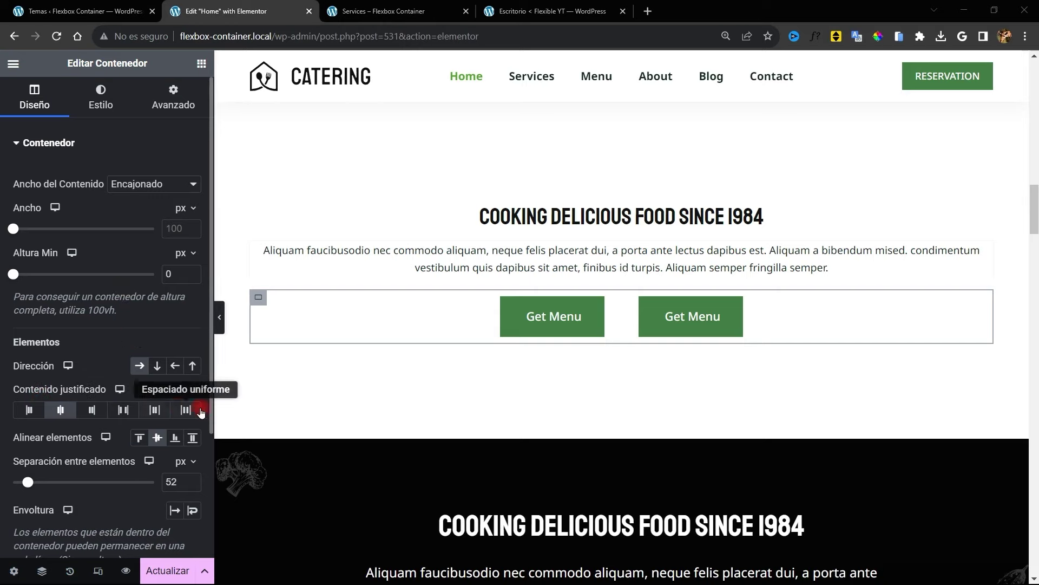
pyautogui.rightClick(608, 314)
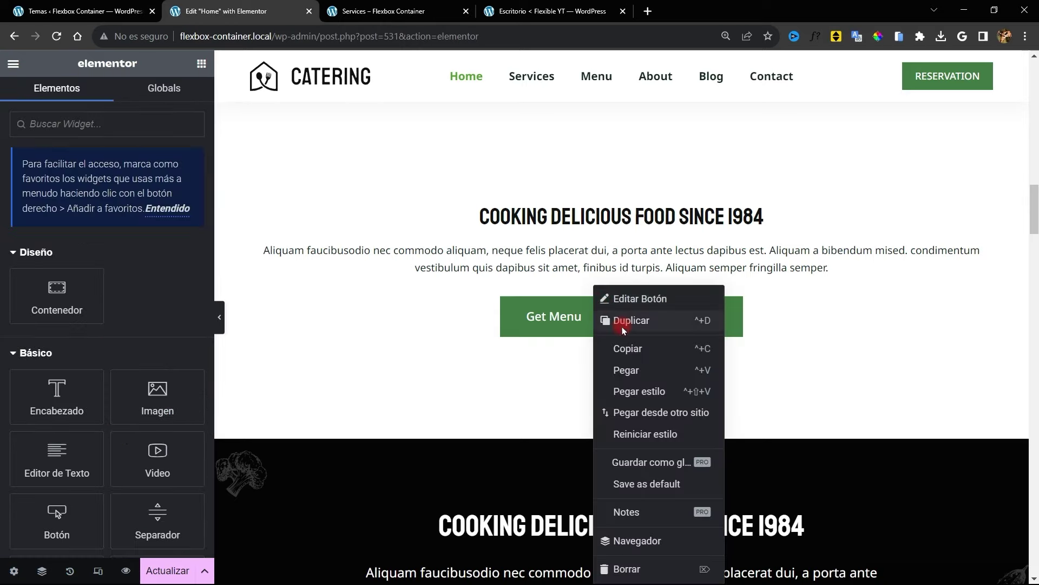
# Duplicate a Get Menu button to make three, then try Centrado and Iniciar justification
pyautogui.click(617, 320)
pyautogui.click(876, 312)
pyautogui.click(59, 410)
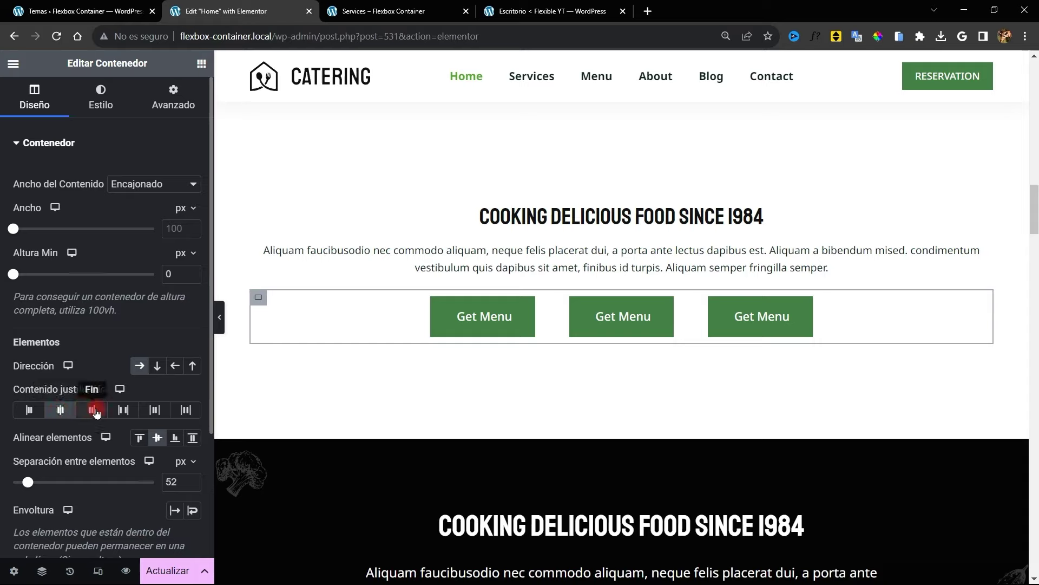
pyautogui.click(40, 411)
pyautogui.click(64, 412)
pyautogui.click(37, 411)
pyautogui.click(68, 414)
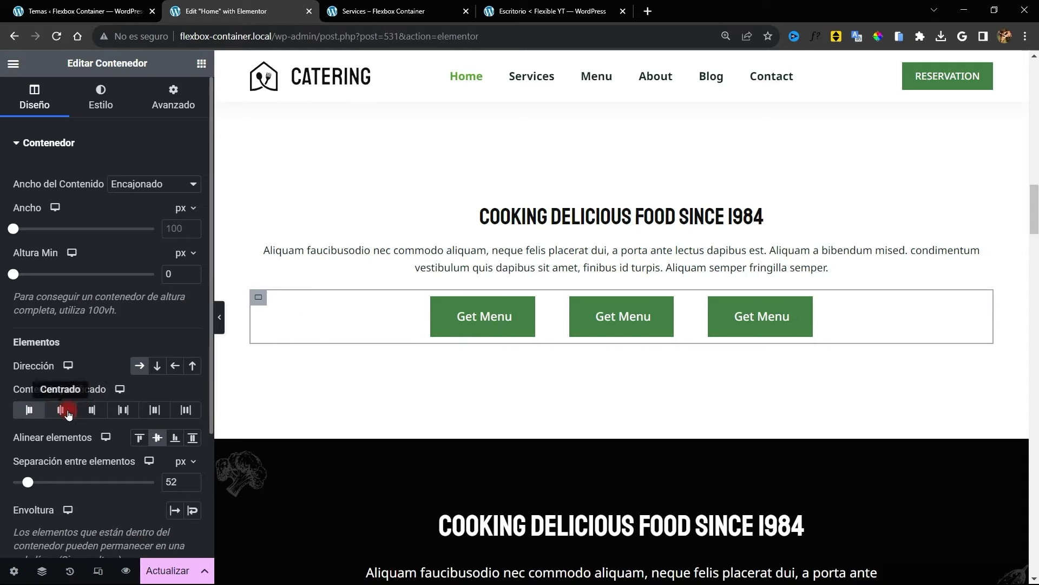
# Compare Fin, Iniciar and Centrado justification, finishing with all three buttons centred
pyautogui.click(91, 410)
pyautogui.click(58, 413)
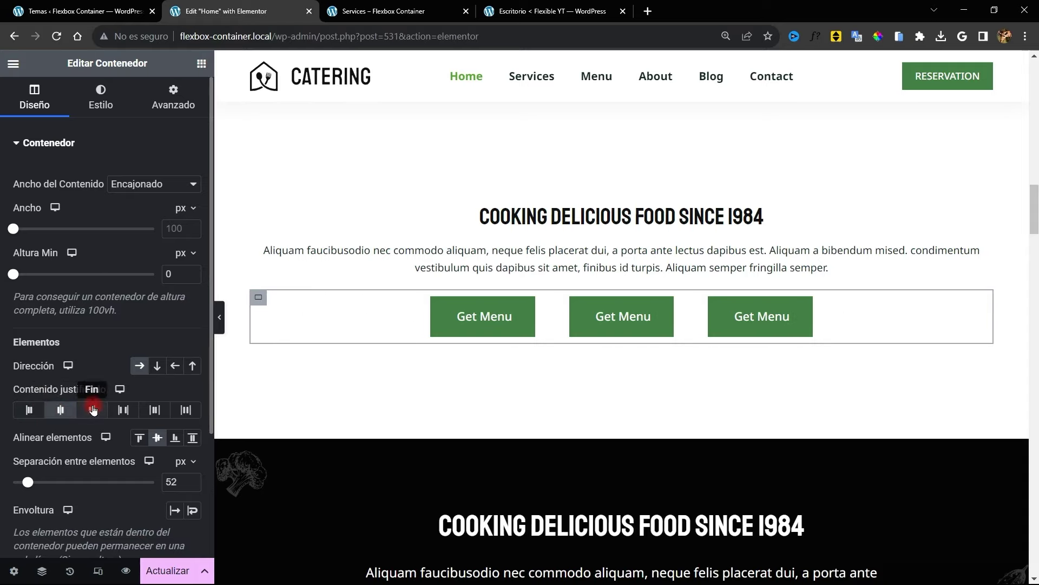
pyautogui.click(91, 411)
pyautogui.click(62, 412)
pyautogui.click(36, 411)
pyautogui.click(61, 411)
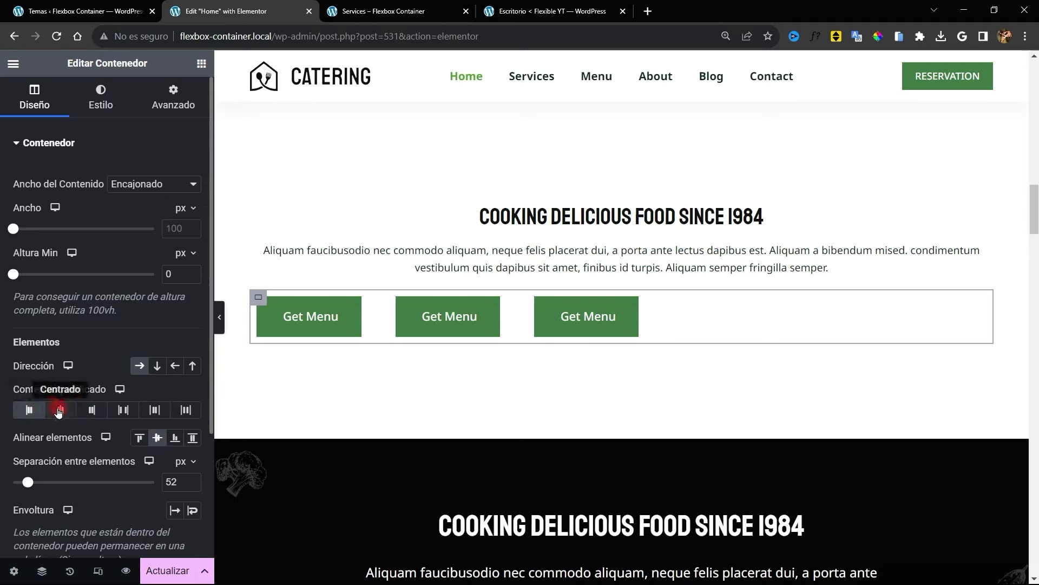
pyautogui.click(86, 412)
pyautogui.click(61, 411)
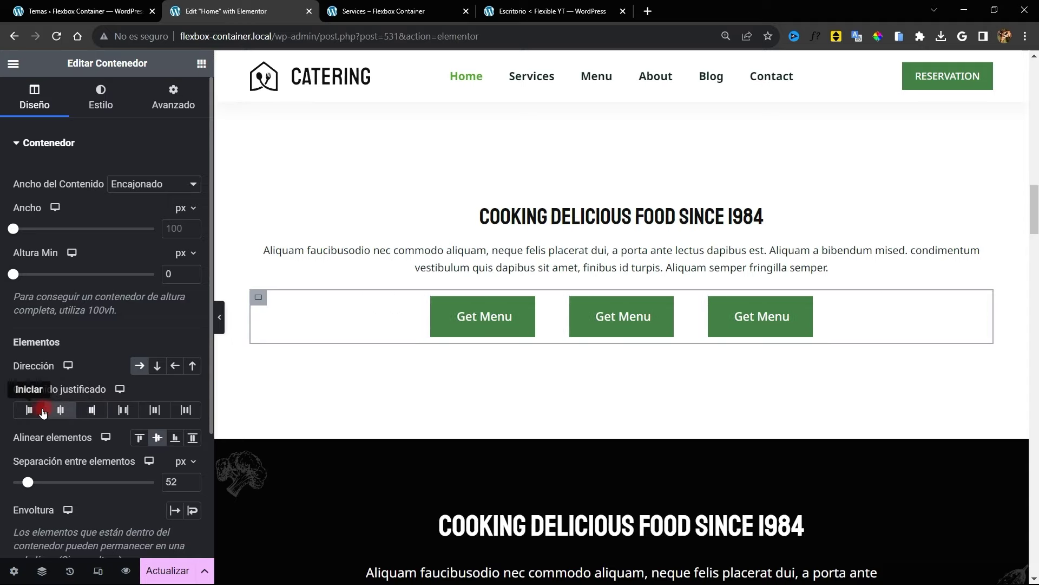
pyautogui.click(30, 412)
pyautogui.click(93, 412)
pyautogui.click(61, 411)
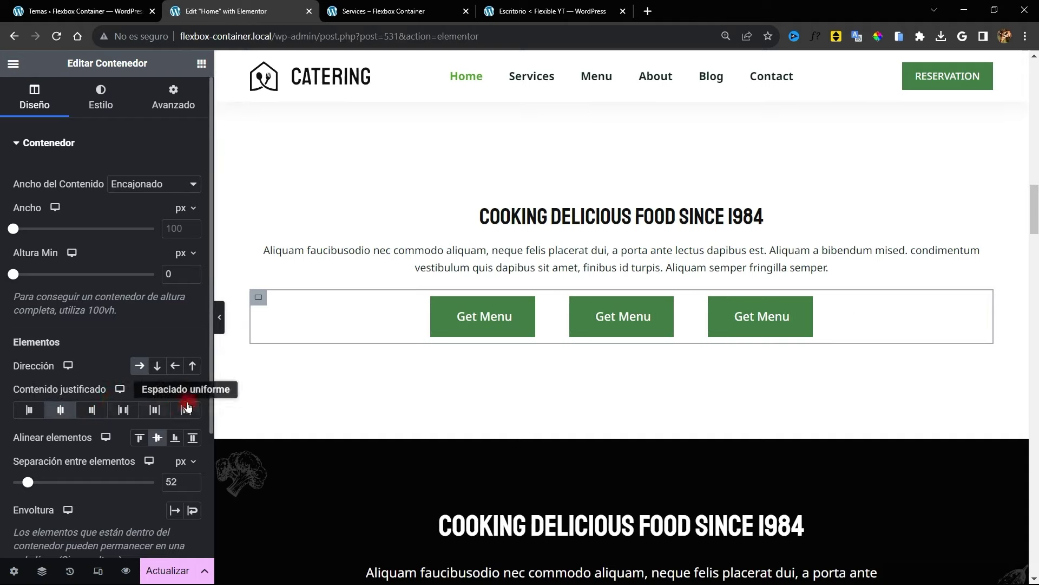
# Try space-around justification on the Get Menu buttons, widening the gap to 71 px and beyond
pyautogui.click(155, 410)
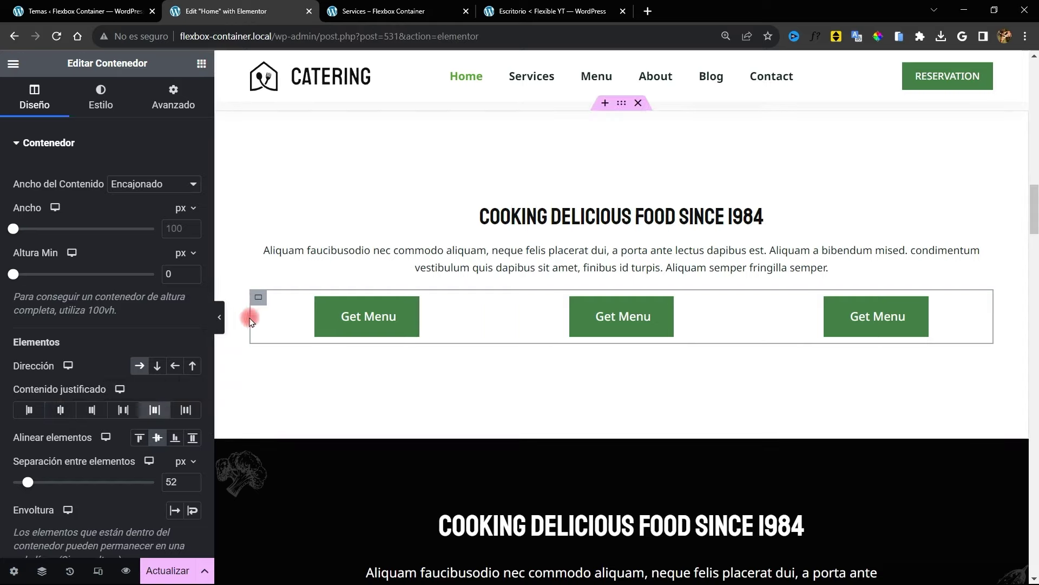
pyautogui.moveTo(27, 482); pyautogui.dragTo(33, 482)
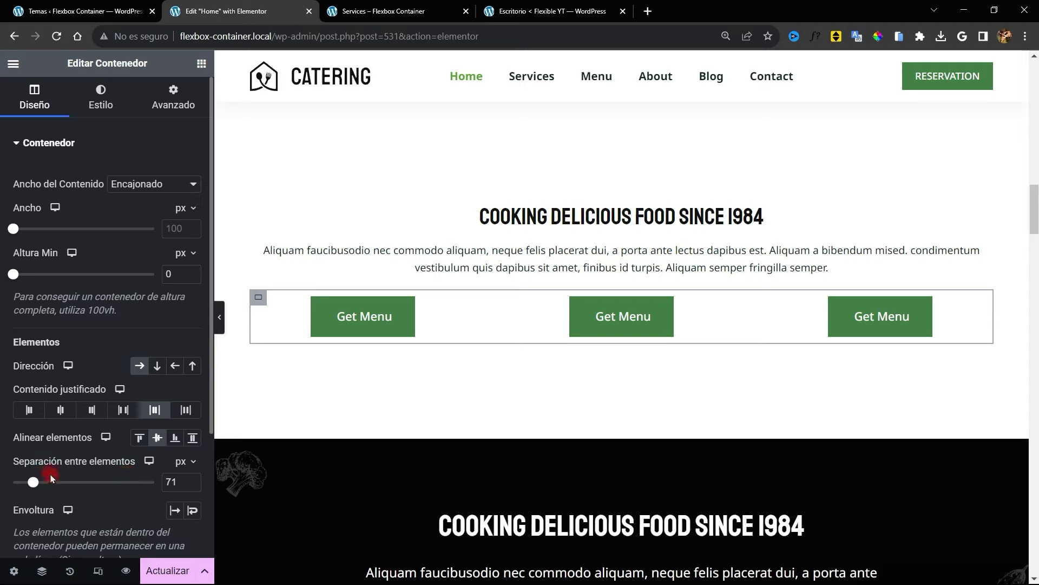
pyautogui.moveTo(33, 486); pyautogui.dragTo(4, 485)
pyautogui.click(155, 411)
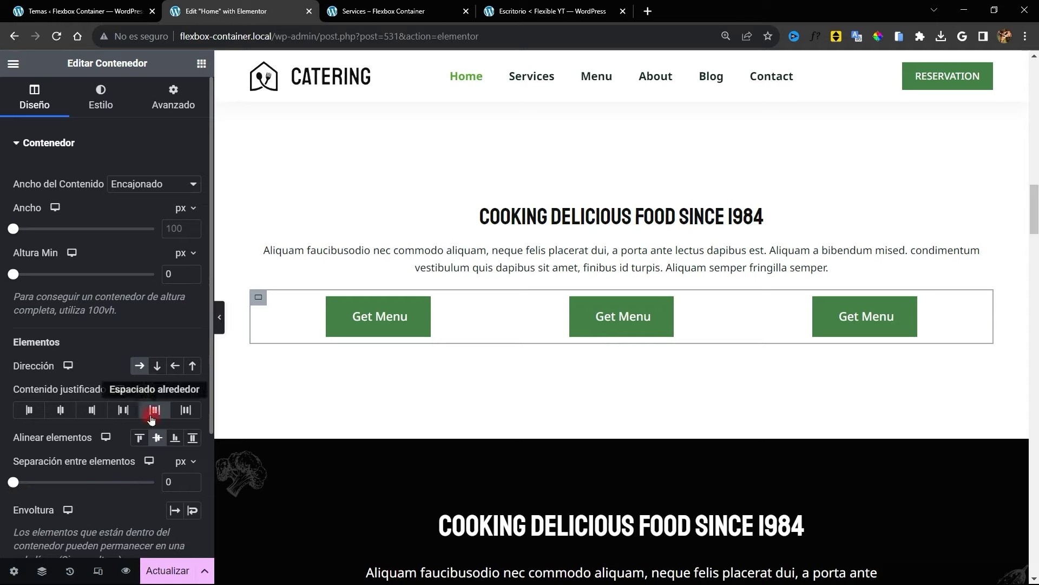
pyautogui.click(177, 462)
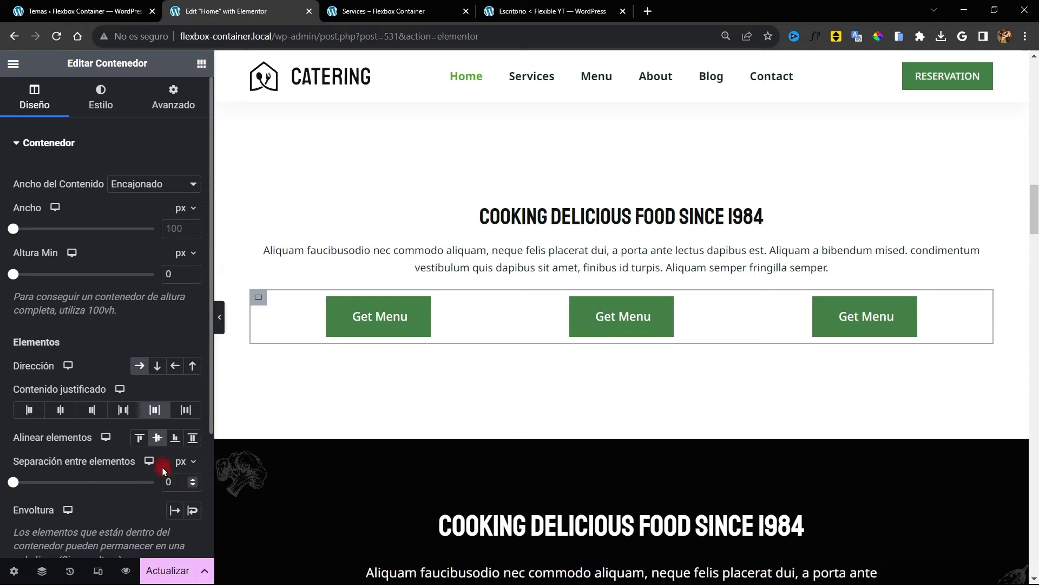
pyautogui.click(186, 410)
pyautogui.click(184, 411)
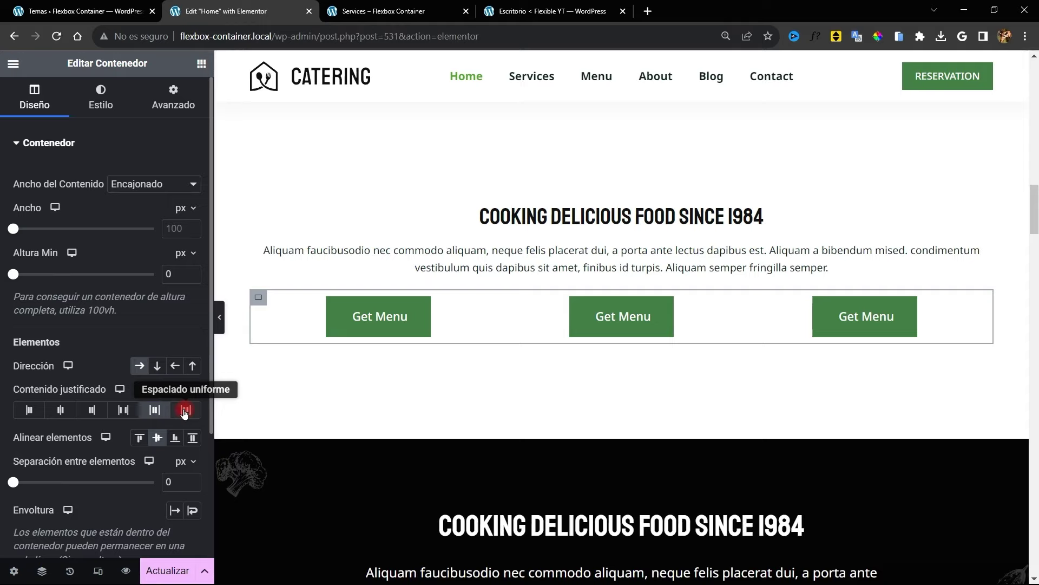
pyautogui.click(21, 465)
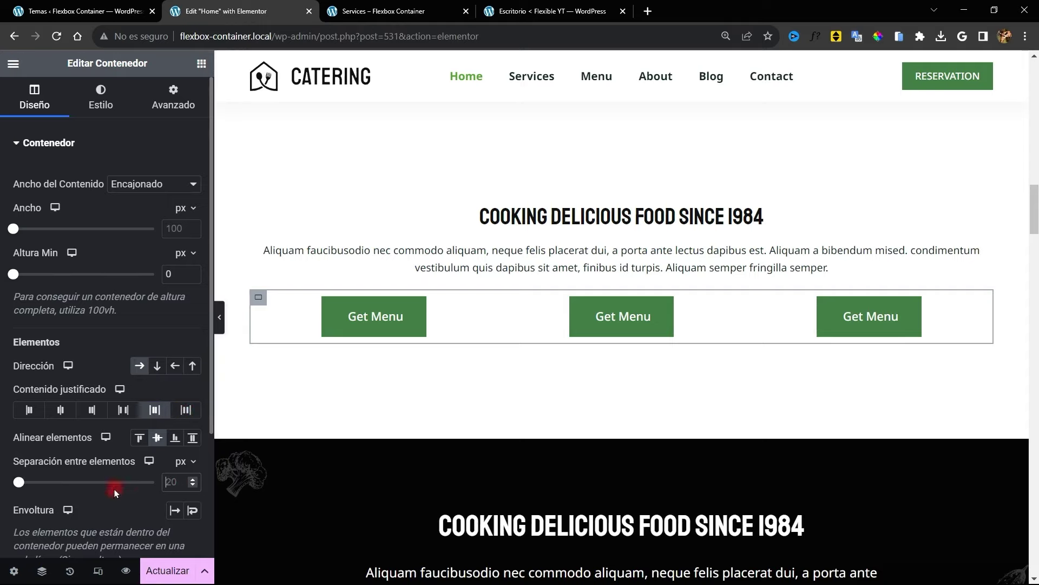
# Set the button gap to 0 with stretch alignment and space-between justification, then duplicate the middle button
pyautogui.click(169, 480)
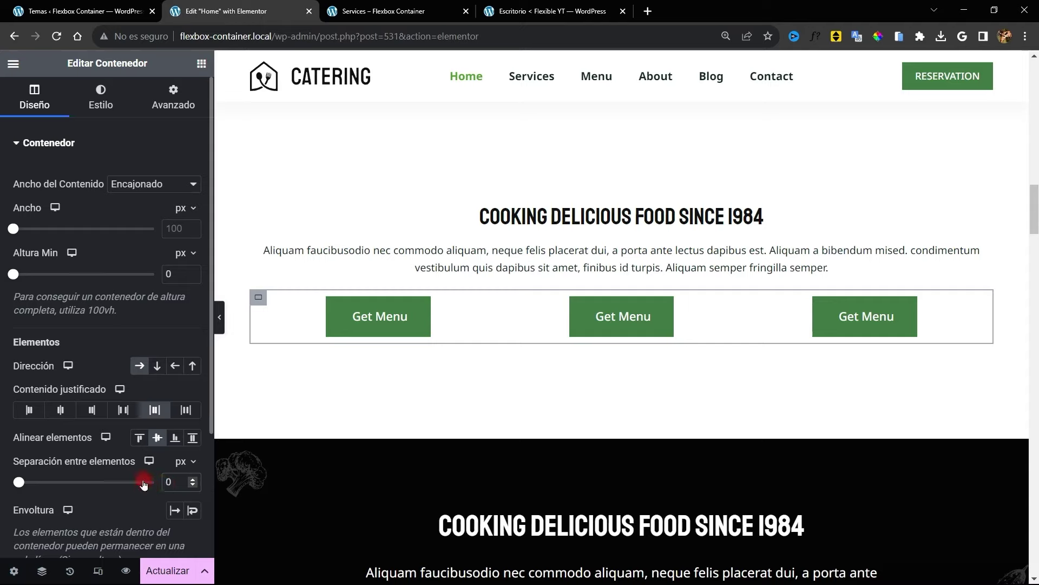
pyautogui.click(184, 472)
pyautogui.click(191, 438)
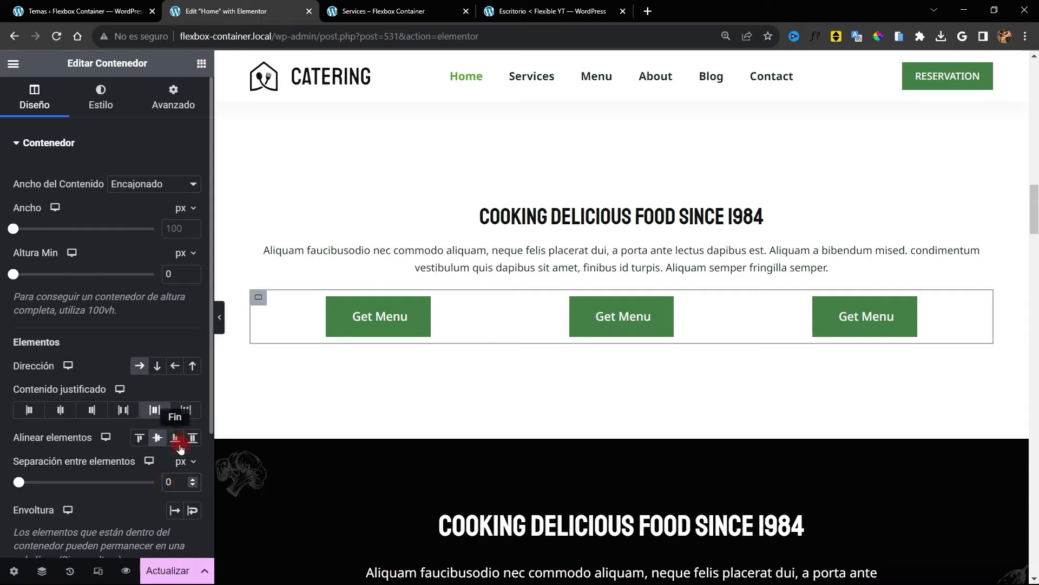
pyautogui.click(120, 411)
pyautogui.click(219, 317)
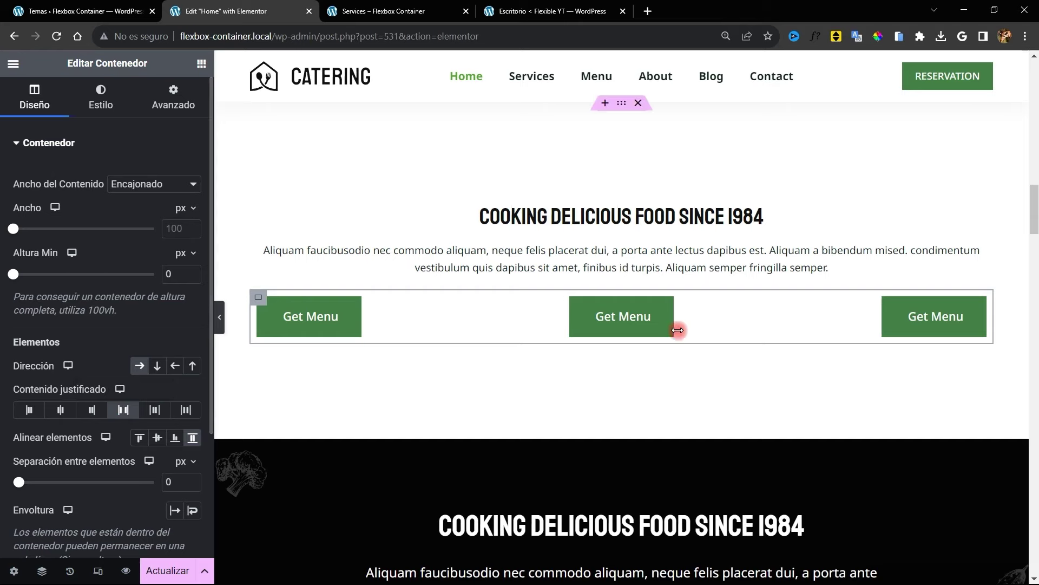
pyautogui.rightClick(661, 298)
pyautogui.click(671, 320)
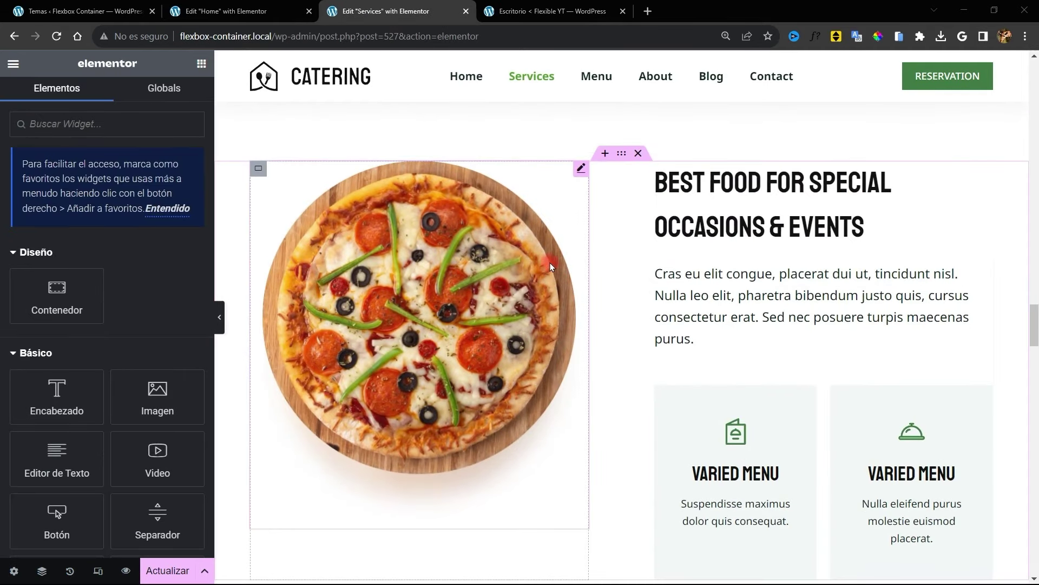
# Add a row container above the pizza section with a minimum height of 100vh
pyautogui.scroll(-1, 746, 367)
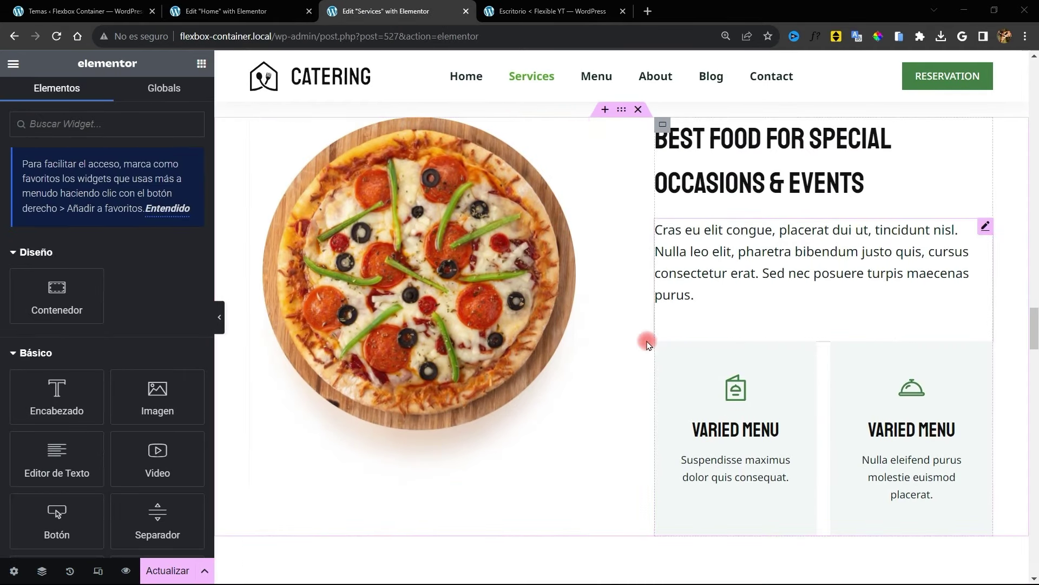
pyautogui.scroll(2, 542, 255)
pyautogui.click(606, 196)
pyautogui.click(605, 265)
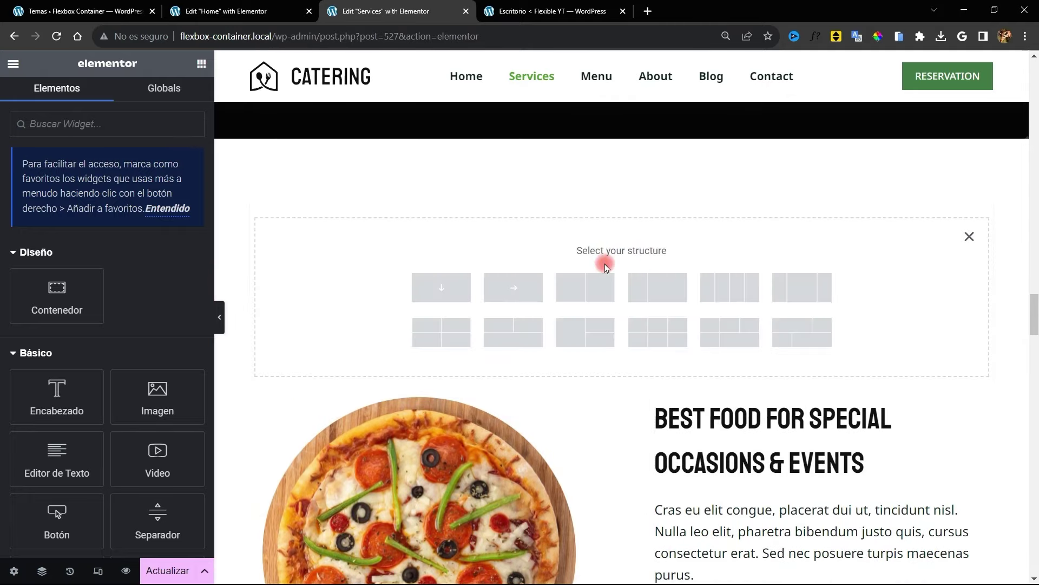
pyautogui.scroll(-1, 529, 362)
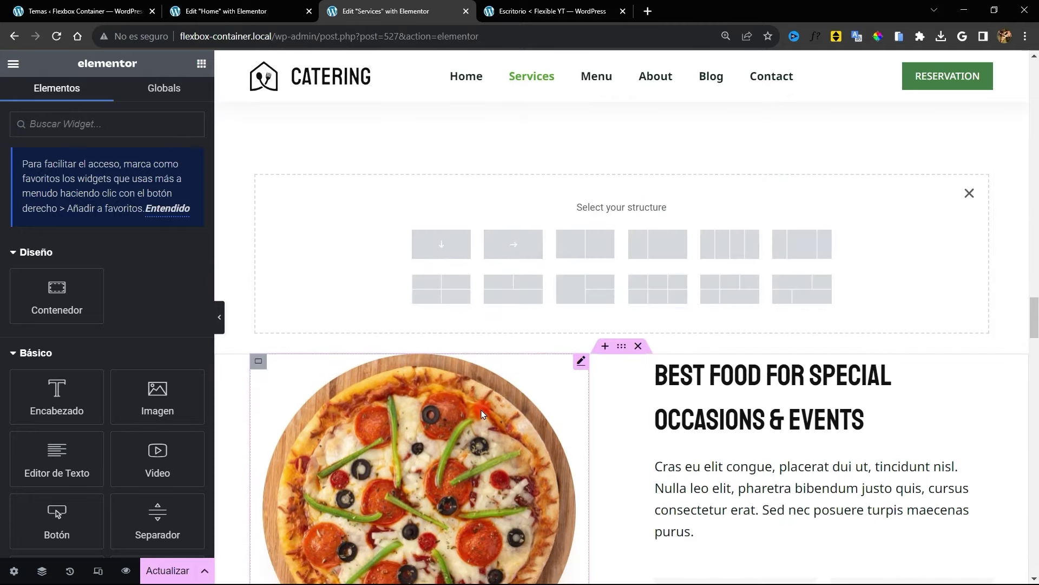
pyautogui.scroll(-2, 334, 373)
pyautogui.scroll(-2, 334, 372)
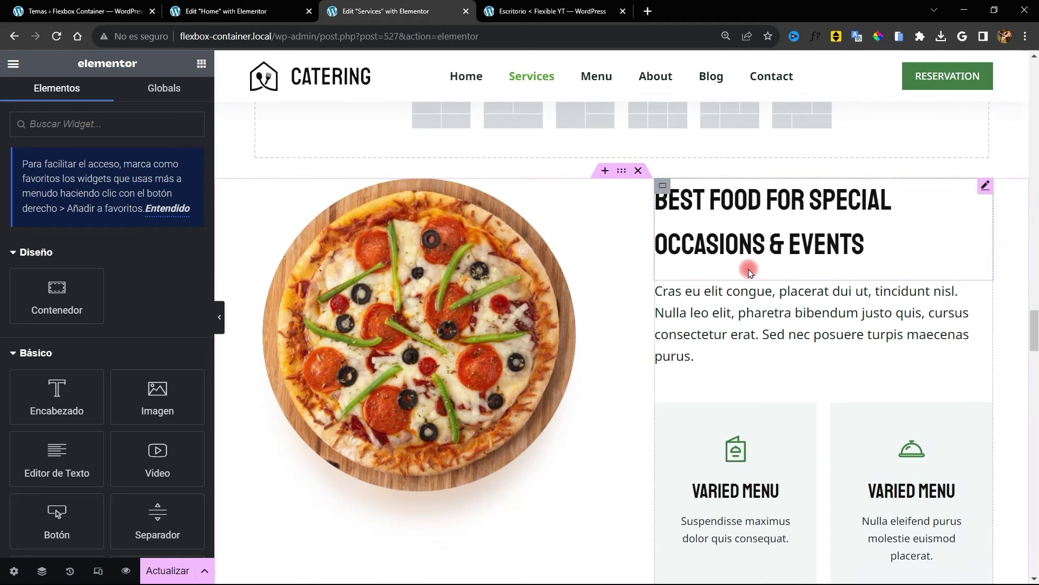
pyautogui.scroll(2, 568, 174)
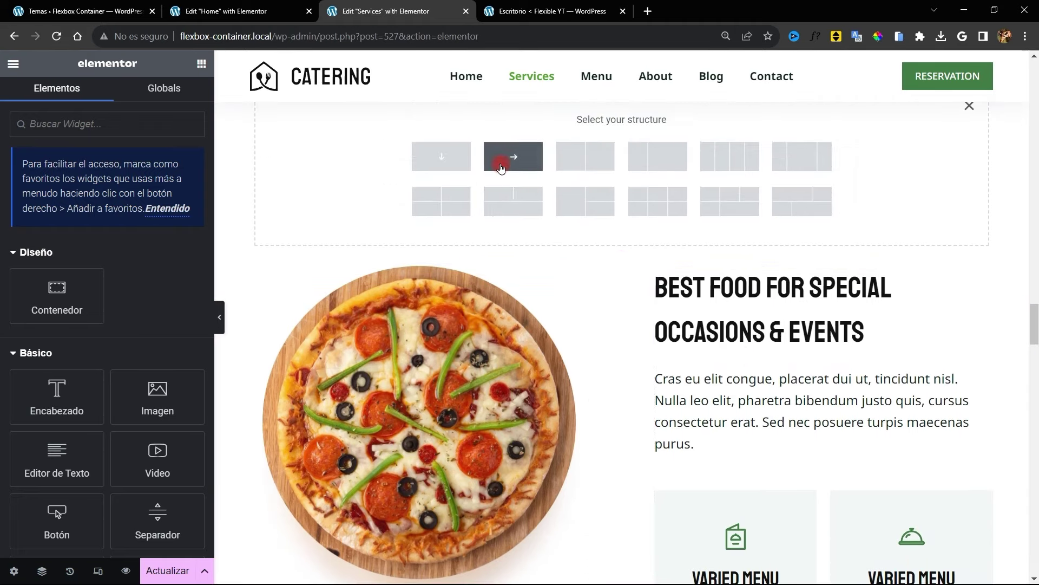
pyautogui.click(512, 158)
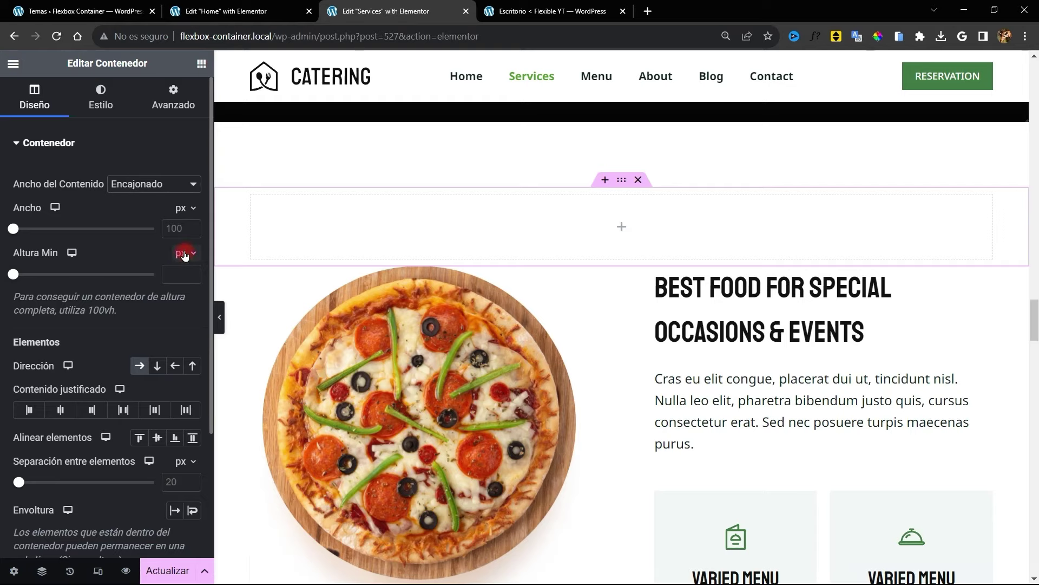
pyautogui.click(173, 309)
pyautogui.moveTo(15, 275); pyautogui.dragTo(542, 281)
# Add an inner container to the row and duplicate it into a second column
pyautogui.scroll(3, 541, 281)
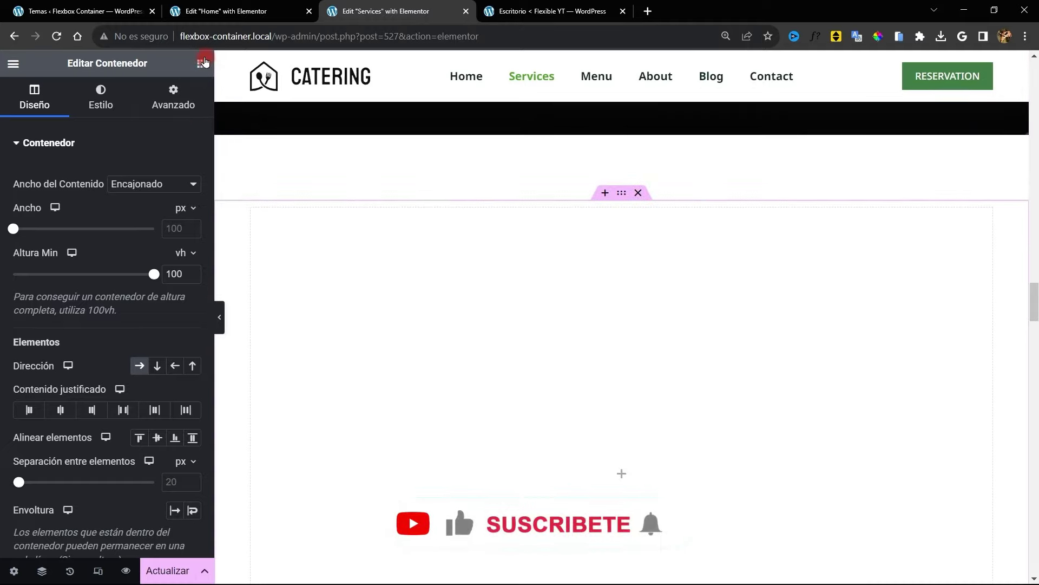
pyautogui.click(201, 64)
pyautogui.click(56, 303)
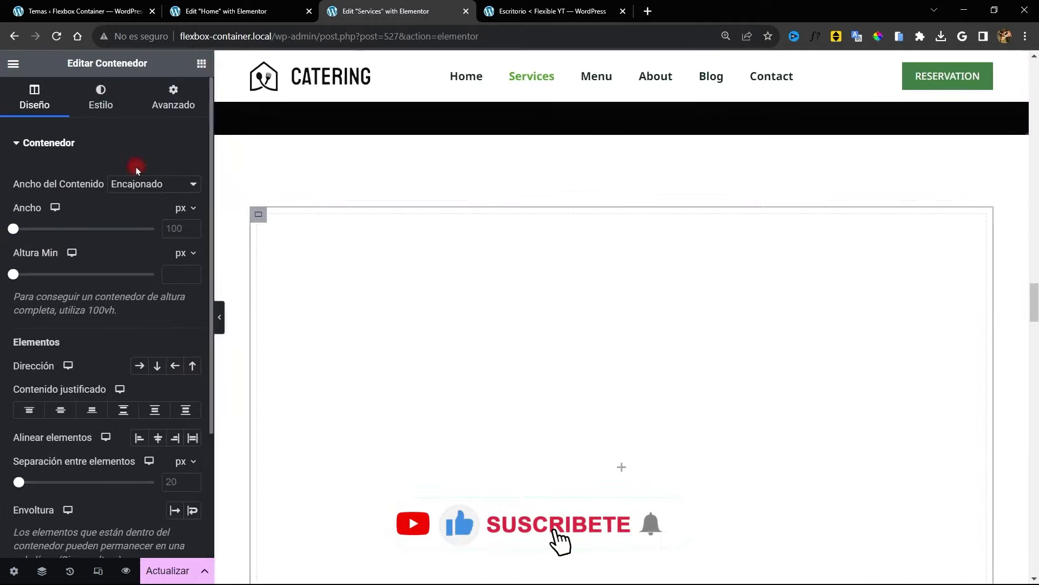
pyautogui.rightClick(261, 258)
pyautogui.click(311, 302)
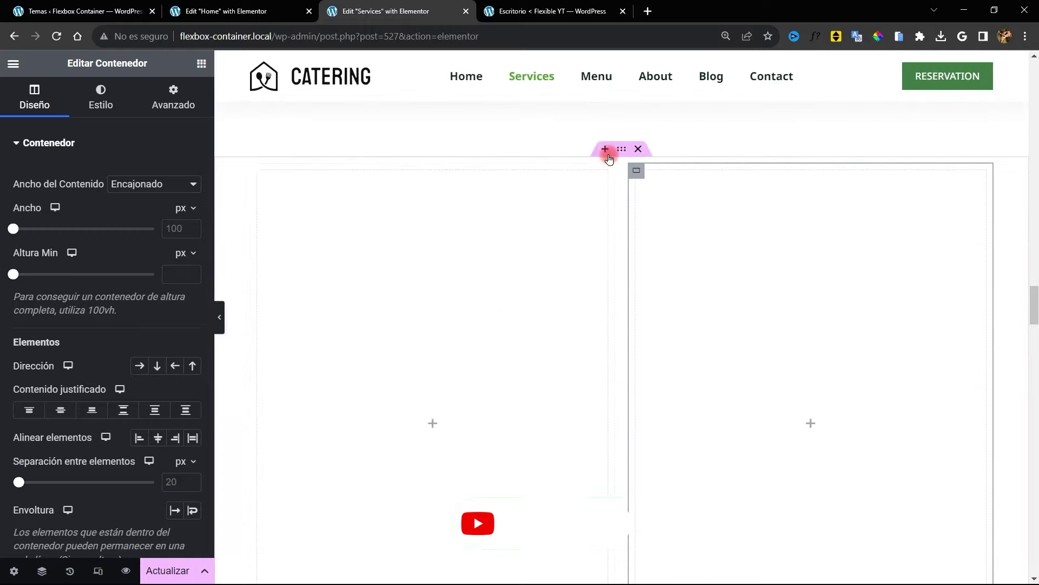
# Insert a two-column section and place an Image widget in its left column
pyautogui.click(607, 154)
pyautogui.click(606, 208)
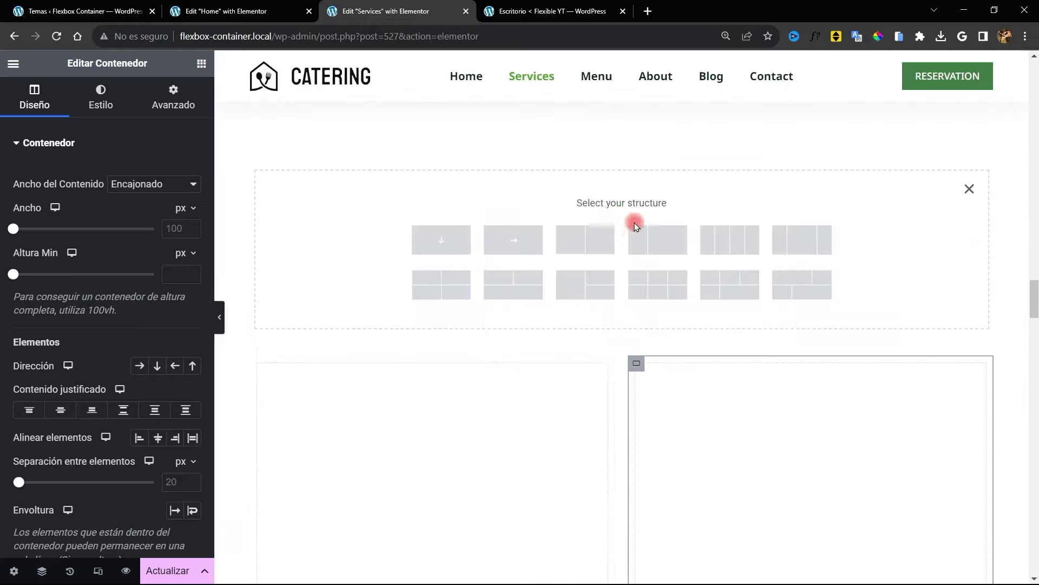
pyautogui.click(582, 252)
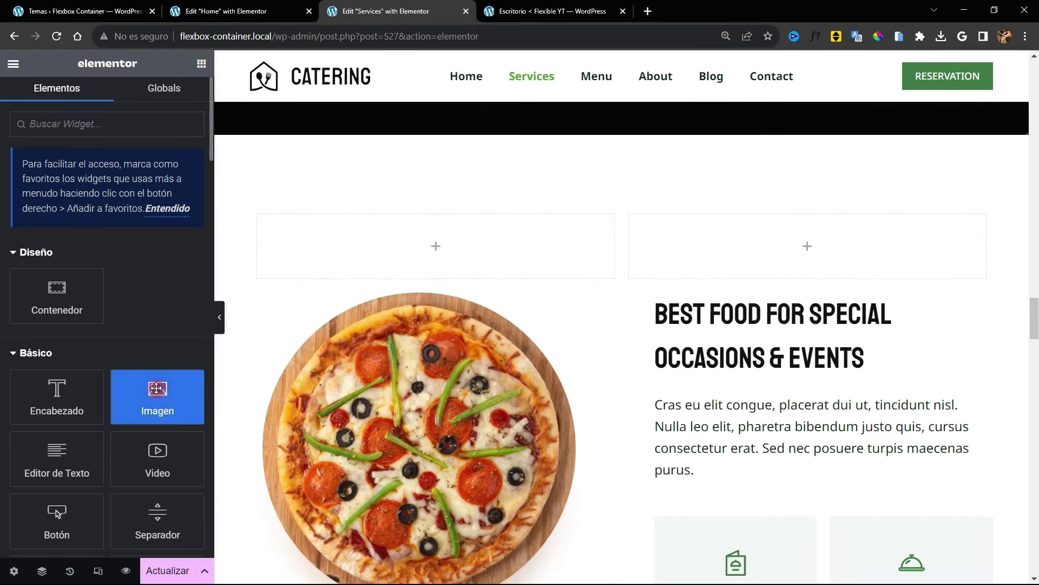
pyautogui.moveTo(156, 395); pyautogui.dragTo(523, 249)
pyautogui.click(758, 442)
pyautogui.scroll(-3, 758, 442)
pyautogui.moveTo(57, 379); pyautogui.dragTo(821, 143)
# Add a Text Editor block under the heading in the right column
pyautogui.click(201, 63)
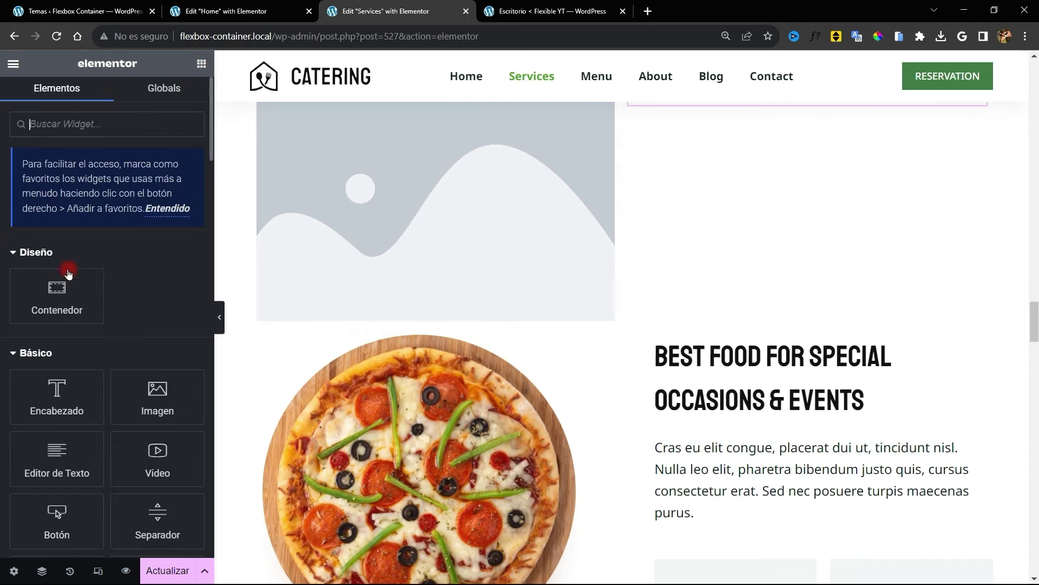
pyautogui.moveTo(57, 395); pyautogui.dragTo(696, 180)
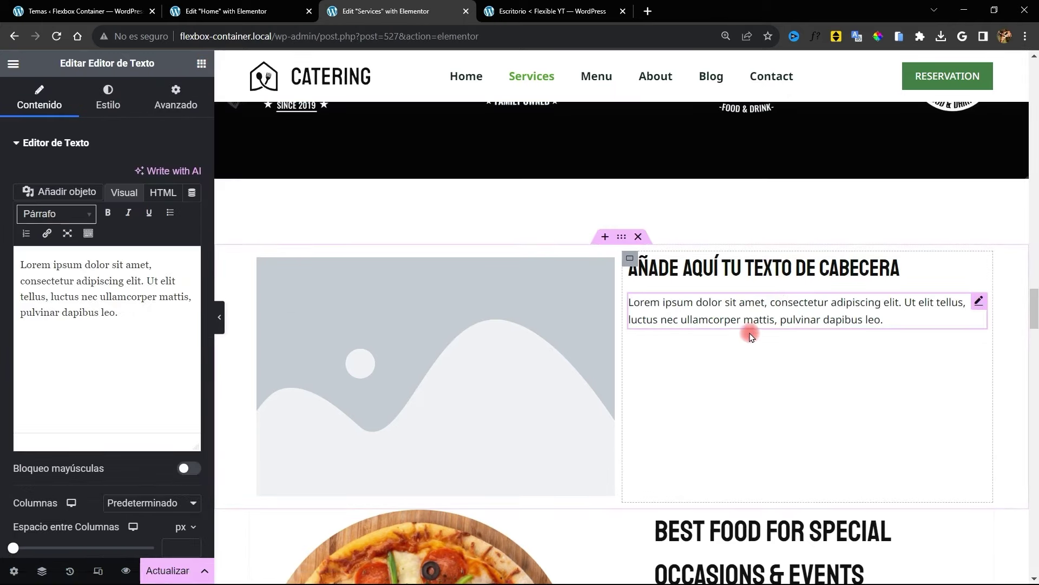
pyautogui.scroll(-1, 828, 388)
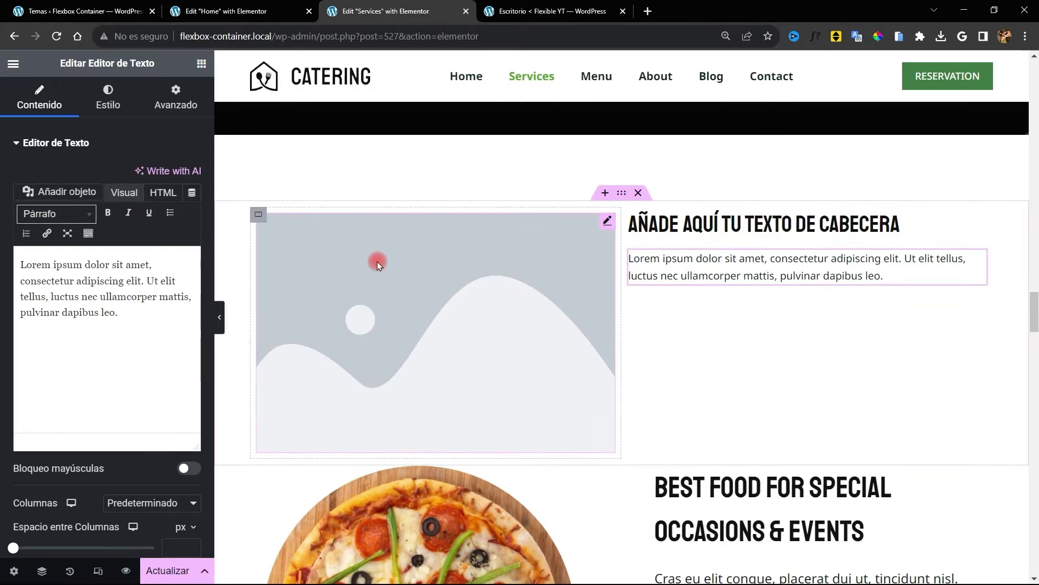
# Pick the pizza image from the Media Library and set the container padding to 0
pyautogui.click(352, 297)
pyautogui.click(135, 221)
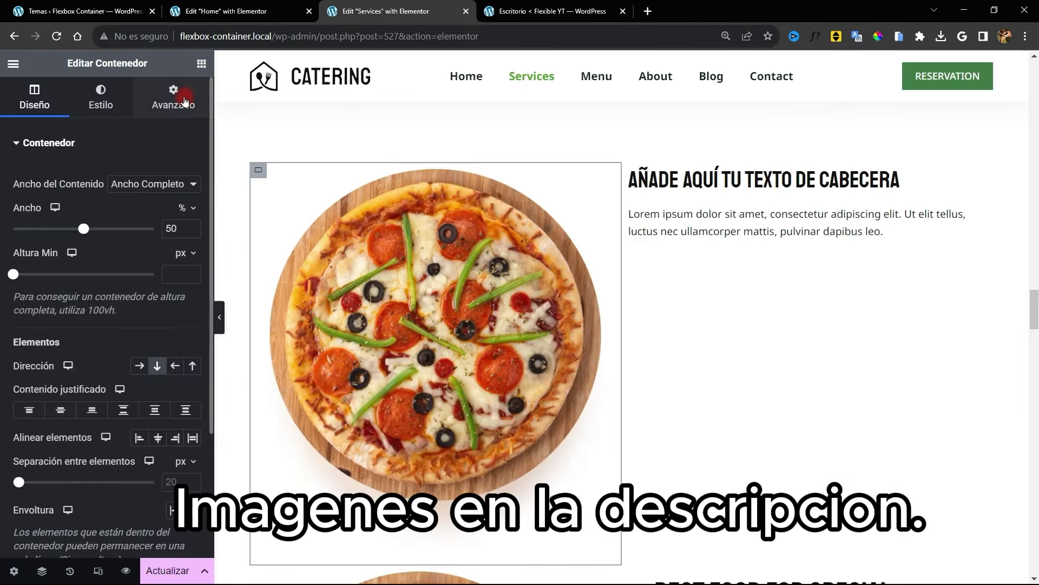
pyautogui.click(173, 97)
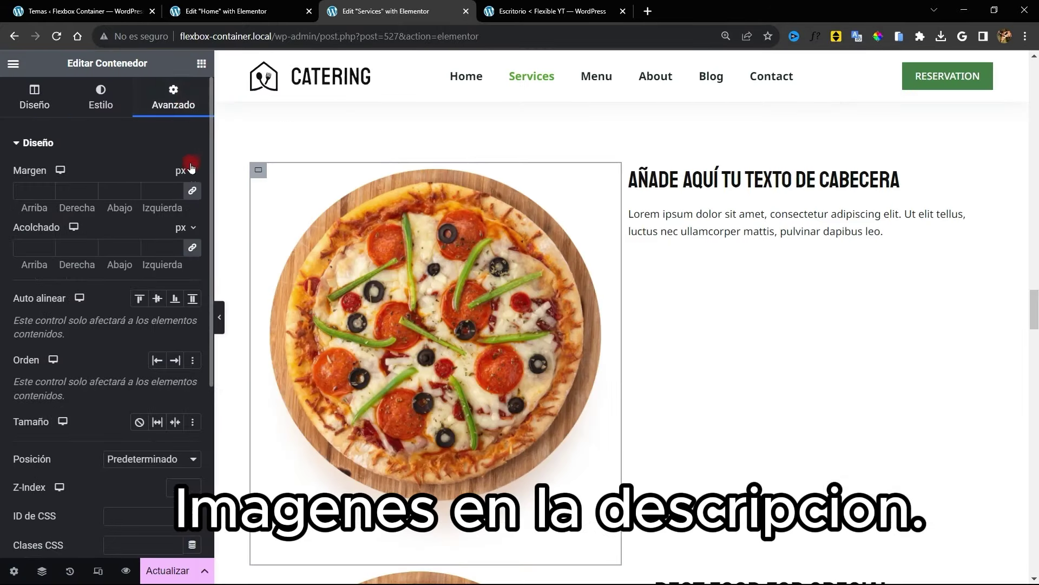
pyautogui.click(194, 250)
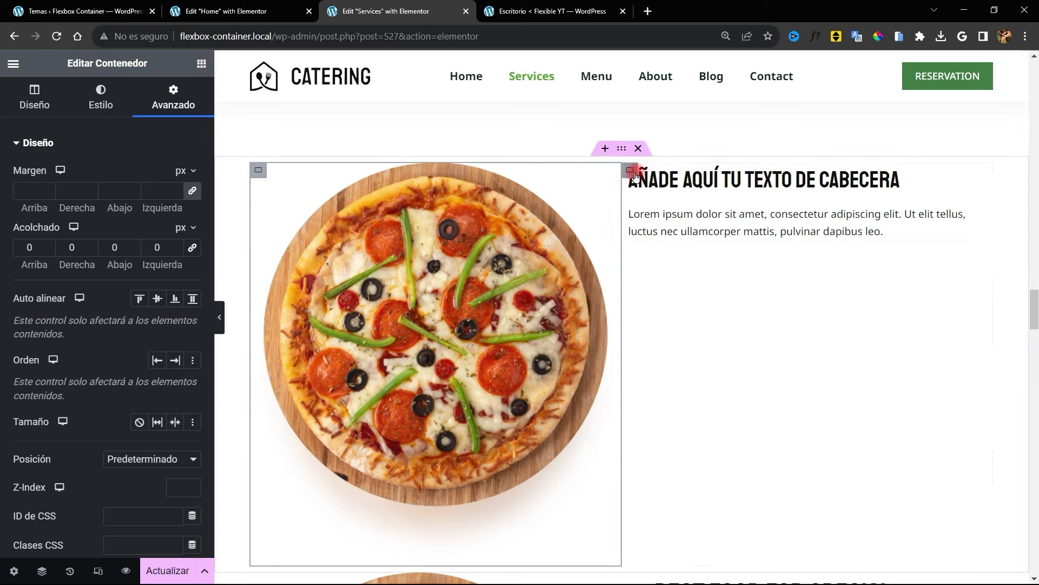
pyautogui.click(625, 174)
pyautogui.click(154, 95)
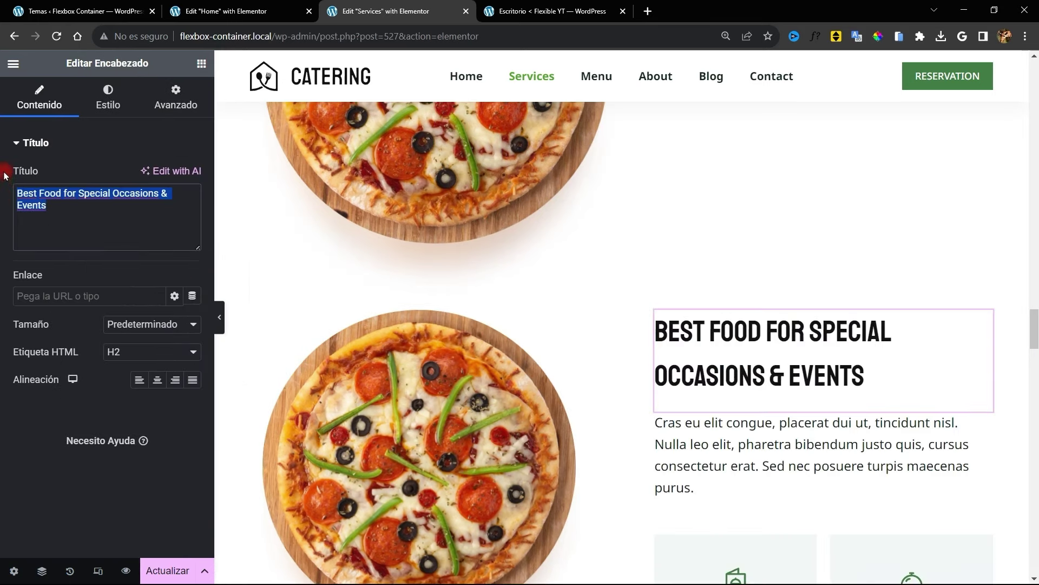
# Adjust the font size of the new placeholder heading in its typography settings
pyautogui.press('BackSpace')
pyautogui.hotkey('ctrl', 'z')
pyautogui.scroll(5, 686, 172)
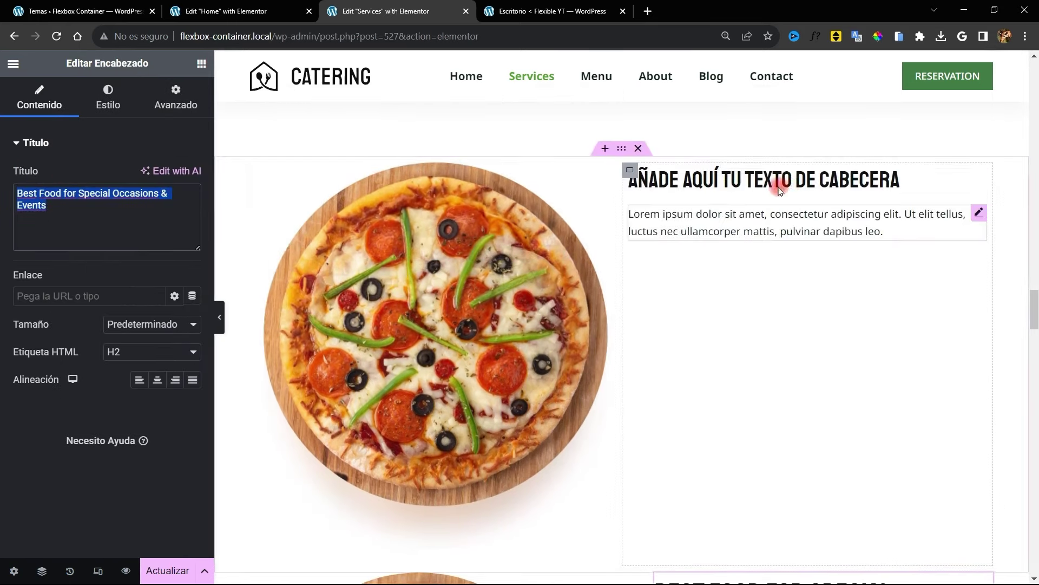
pyautogui.click(778, 182)
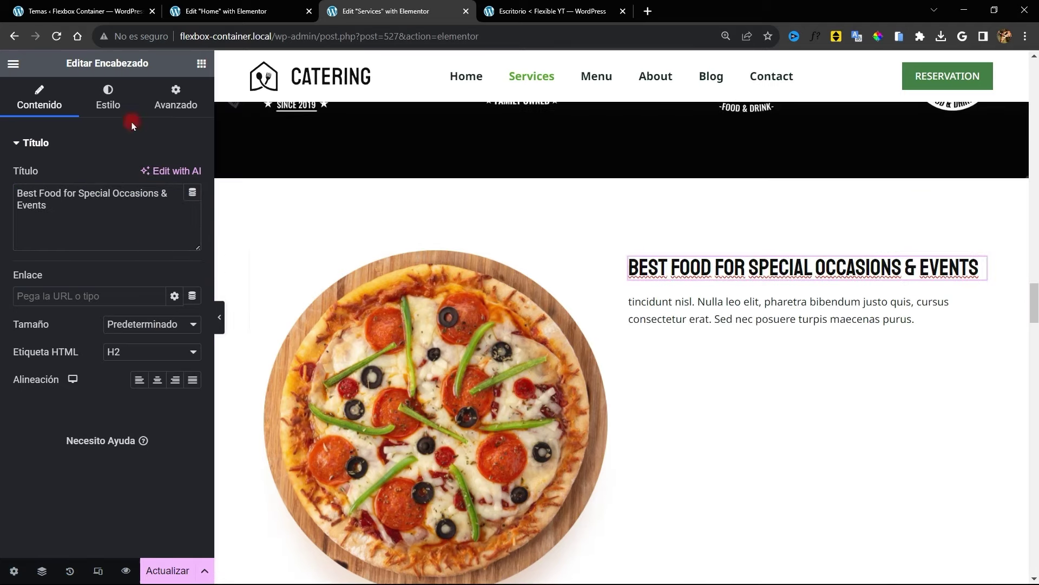
pyautogui.click(113, 100)
pyautogui.click(192, 201)
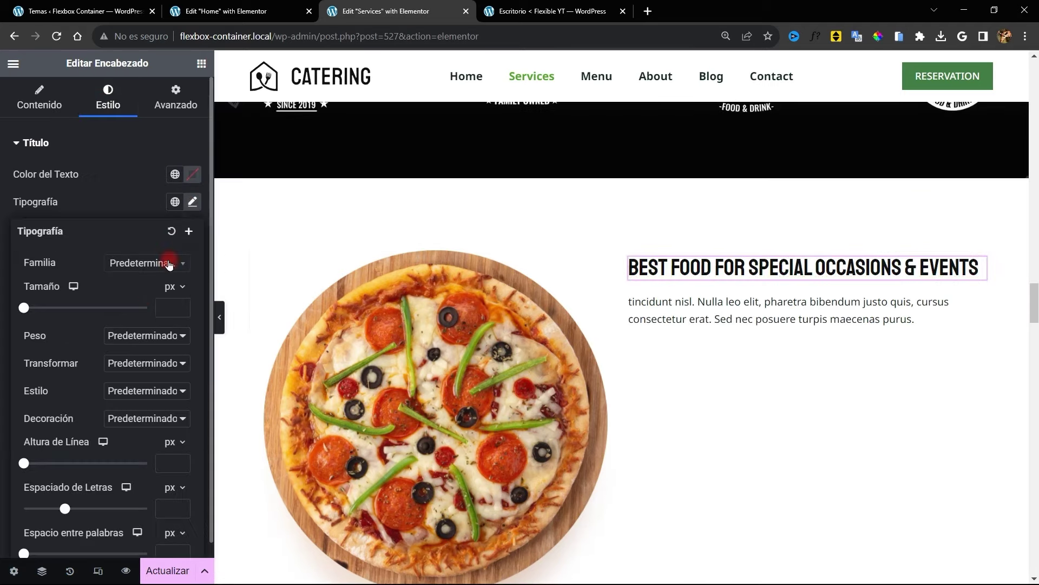
pyautogui.moveTo(25, 308); pyautogui.dragTo(54, 309)
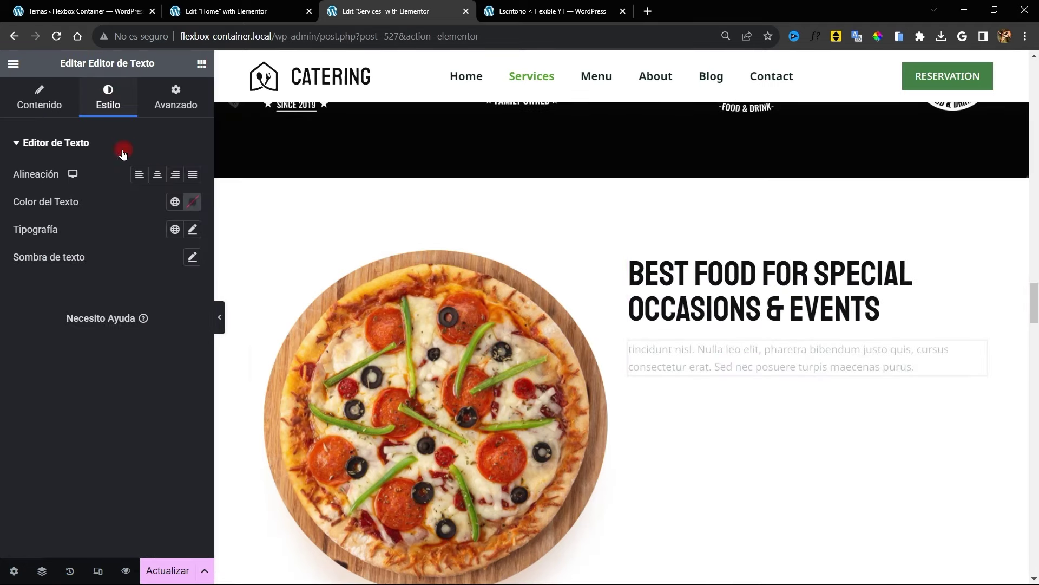
# Set the paragraph's typography size to 22 px
pyautogui.click(192, 229)
pyautogui.moveTo(57, 338); pyautogui.dragTo(36, 335)
pyautogui.scroll(-7, 756, 309)
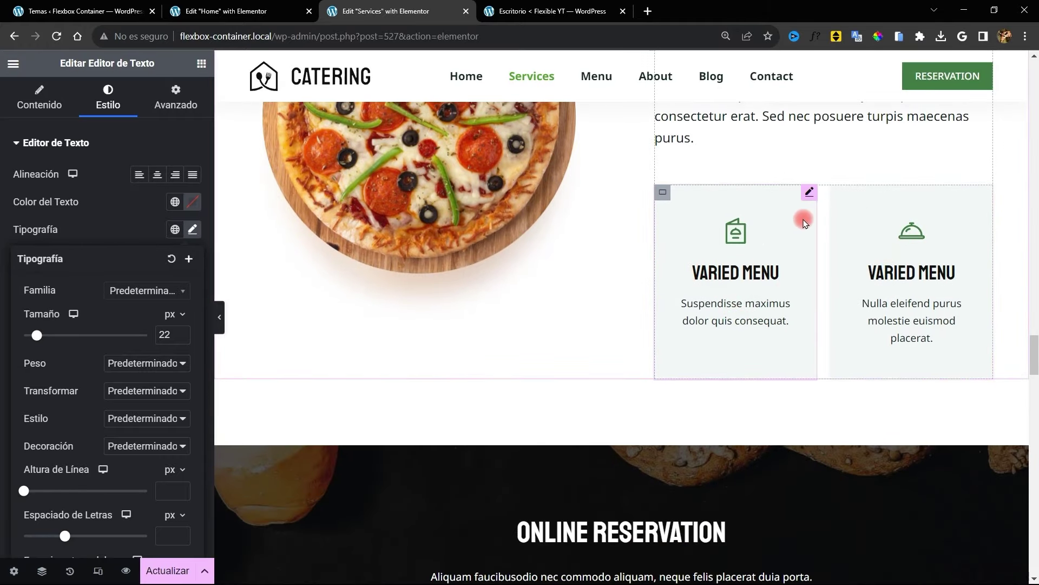
pyautogui.click(808, 192)
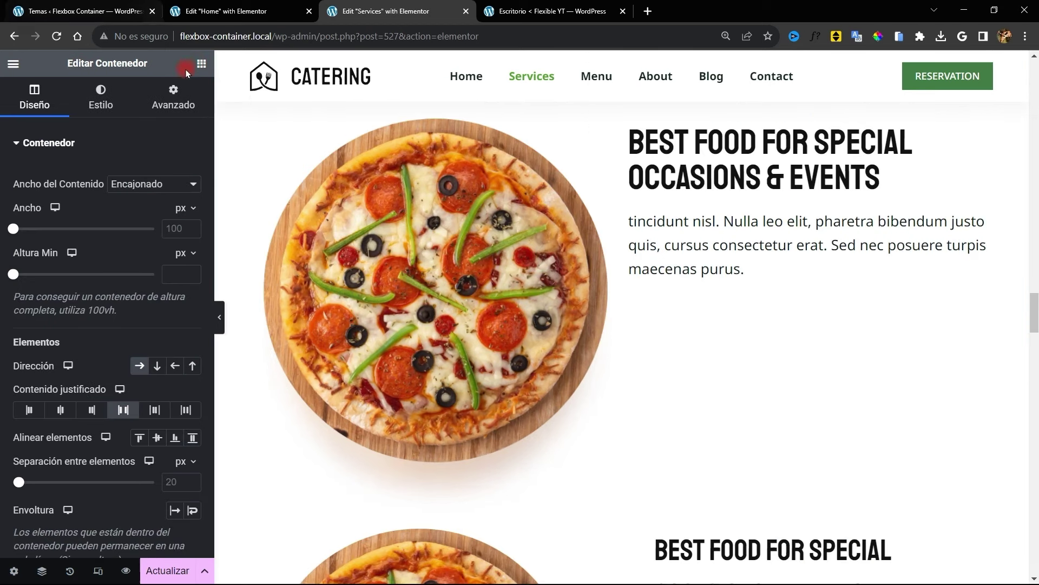
# Add an empty inner container below the text, discarding an extra text block
pyautogui.click(201, 64)
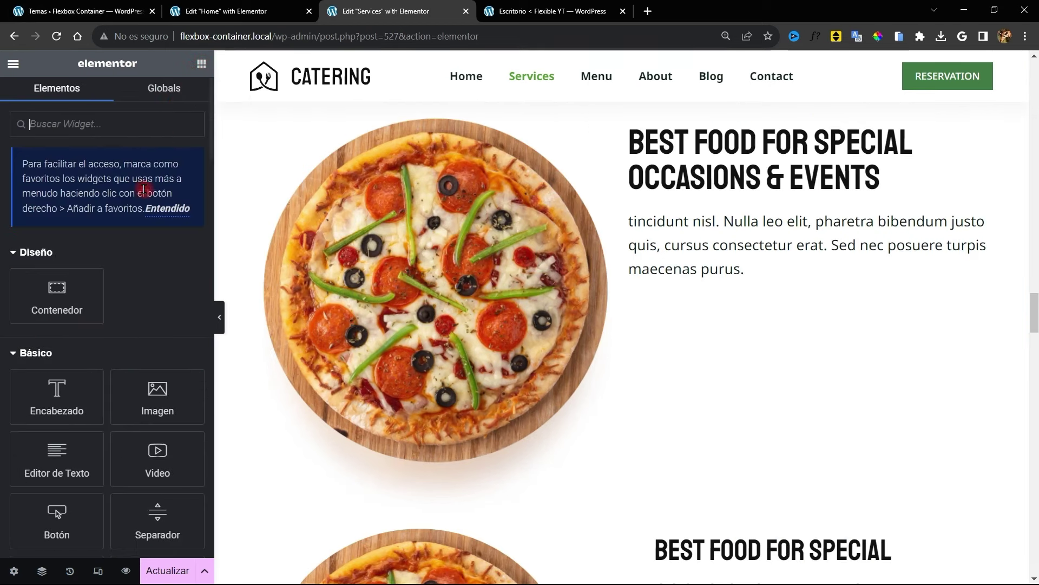
pyautogui.moveTo(53, 299); pyautogui.dragTo(708, 314)
pyautogui.scroll(-8, 708, 315)
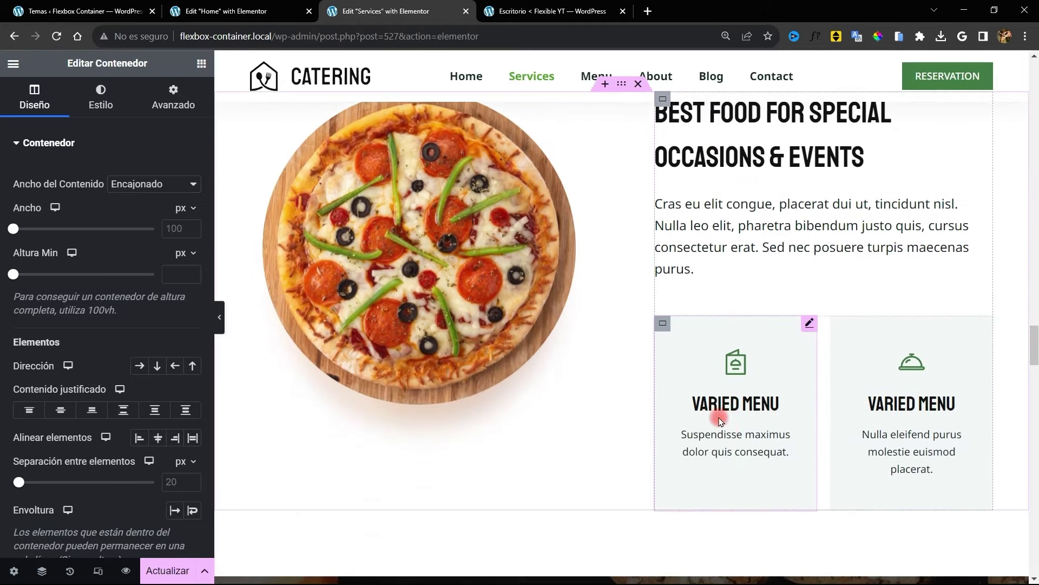
pyautogui.scroll(10, 703, 278)
pyautogui.click(201, 63)
pyautogui.moveTo(56, 458); pyautogui.dragTo(773, 351)
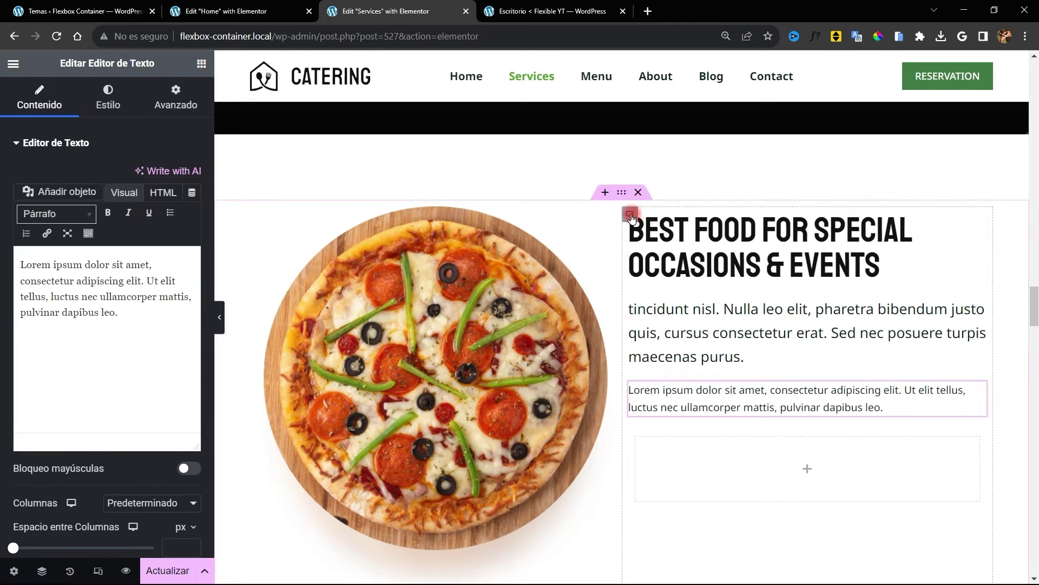
pyautogui.hotkey('ctrl', 'z')
pyautogui.click(635, 391)
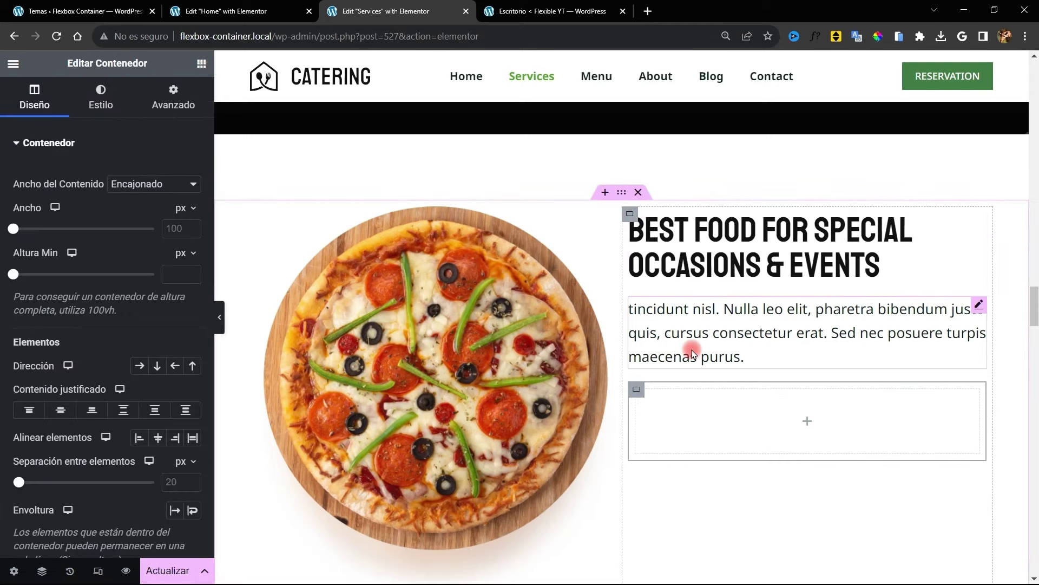
# Place an Icon Box ('caja') in the container, duplicate it, and lay both side by side
pyautogui.click(201, 64)
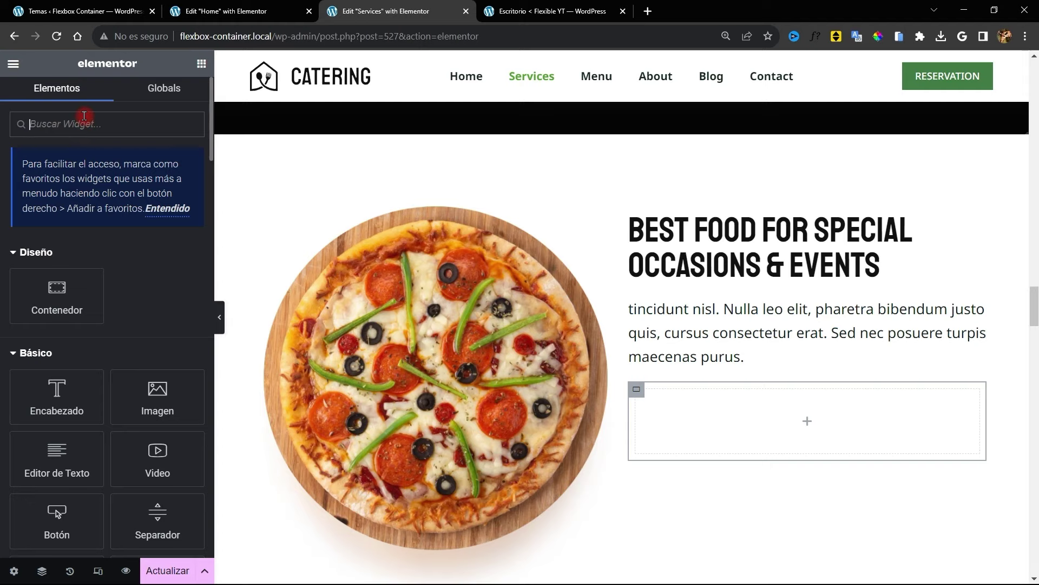
pyautogui.write('caja')
pyautogui.moveTo(158, 264); pyautogui.dragTo(723, 414)
pyautogui.rightClick(971, 398)
pyautogui.click(946, 320)
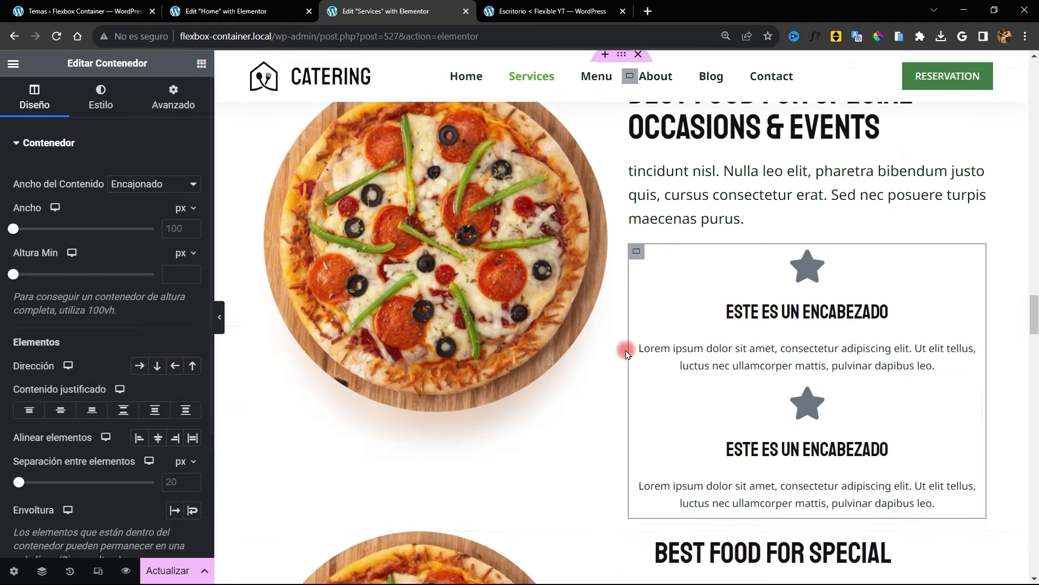
pyautogui.scroll(-9, 638, 345)
pyautogui.scroll(9, 810, 295)
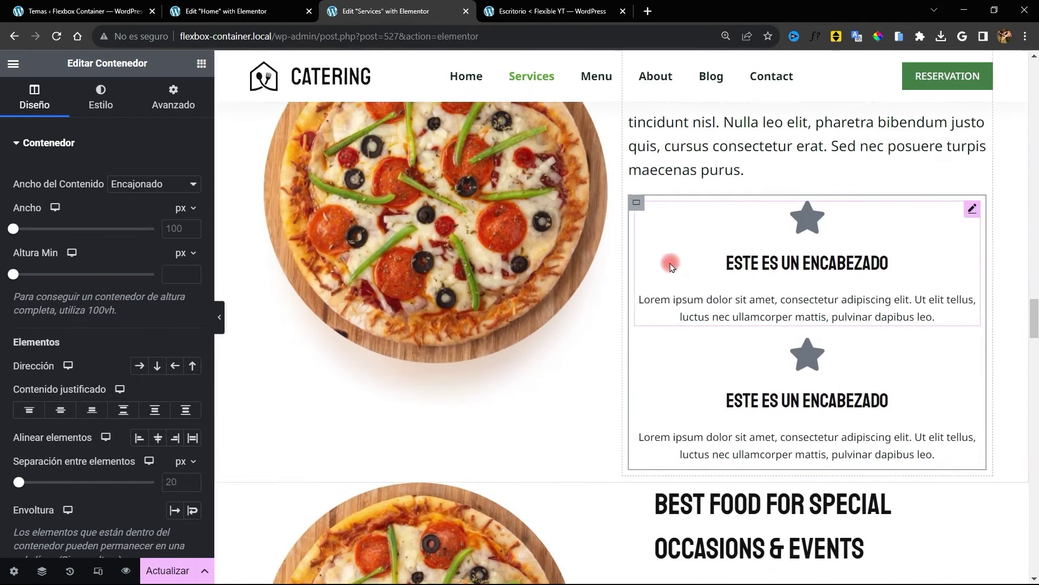
pyautogui.click(140, 366)
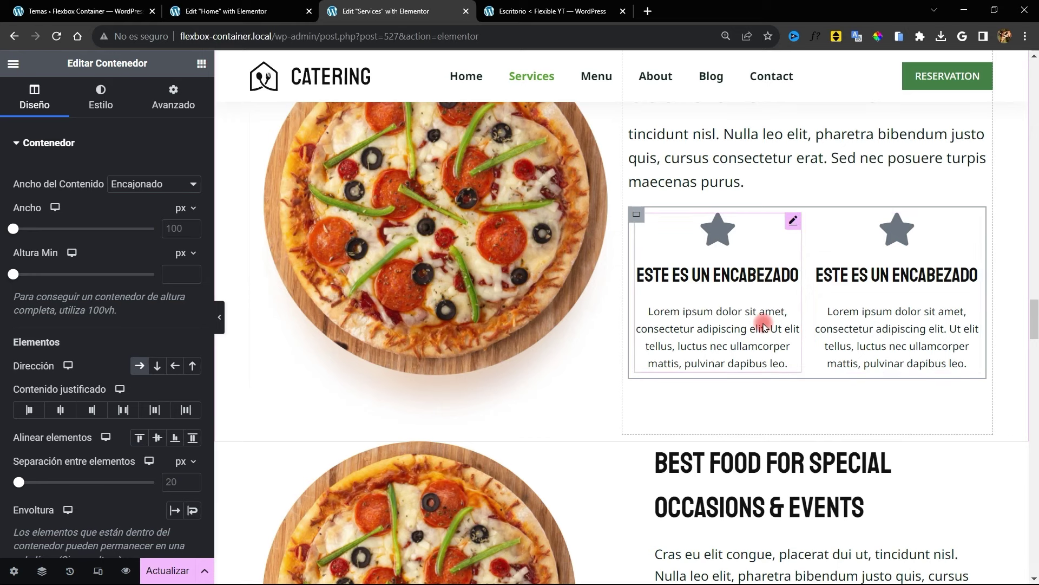
pyautogui.scroll(-1, 766, 319)
# Select the left icon box and look over its content and advanced background settings
pyautogui.click(847, 240)
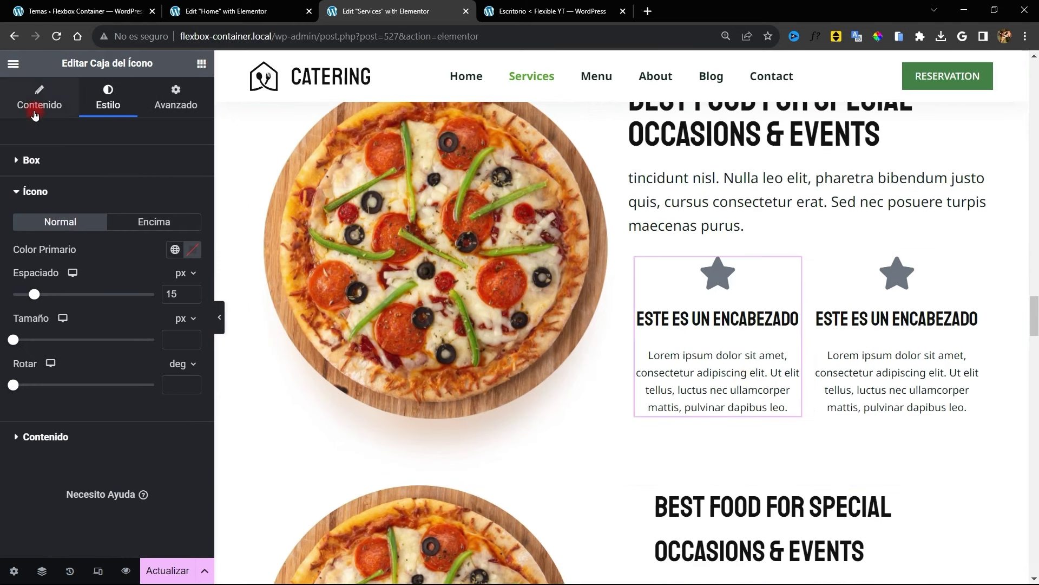
pyautogui.click(35, 115)
pyautogui.click(187, 106)
pyautogui.scroll(-6, 81, 379)
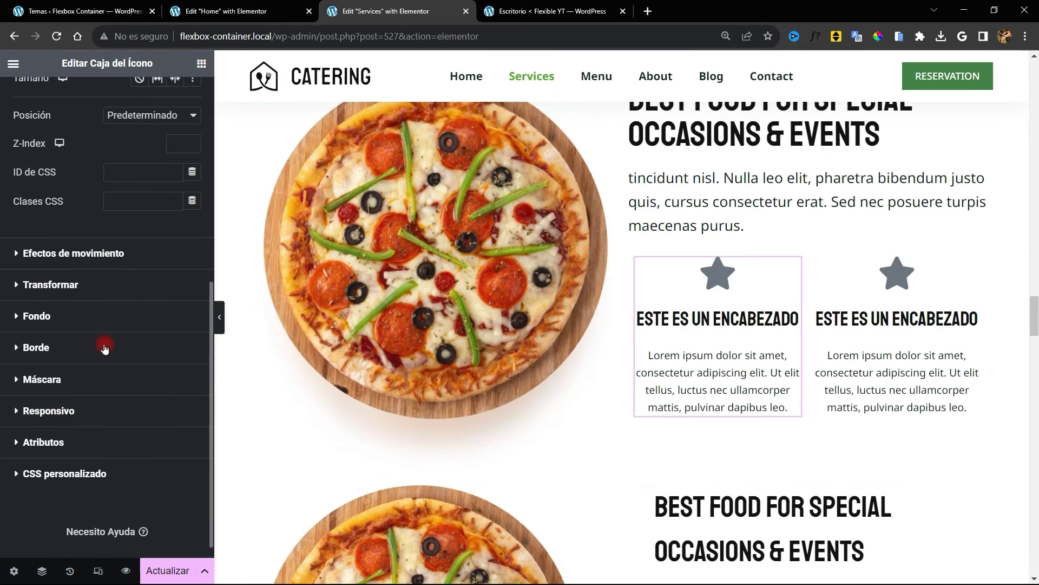
pyautogui.click(48, 310)
pyautogui.scroll(-7, 693, 449)
# Paste the Suspendisse description into the Varied Menu box and delete the placeholder icon box
pyautogui.click(693, 448)
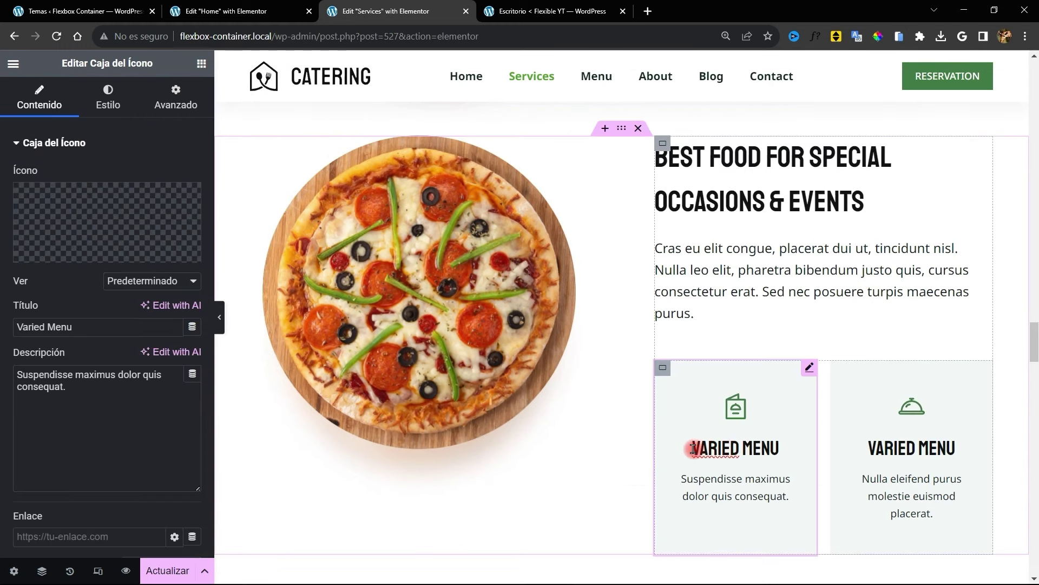
pyautogui.moveTo(693, 449); pyautogui.dragTo(780, 449)
pyautogui.hotkey('ctrl', 'x')
pyautogui.scroll(5, 830, 325)
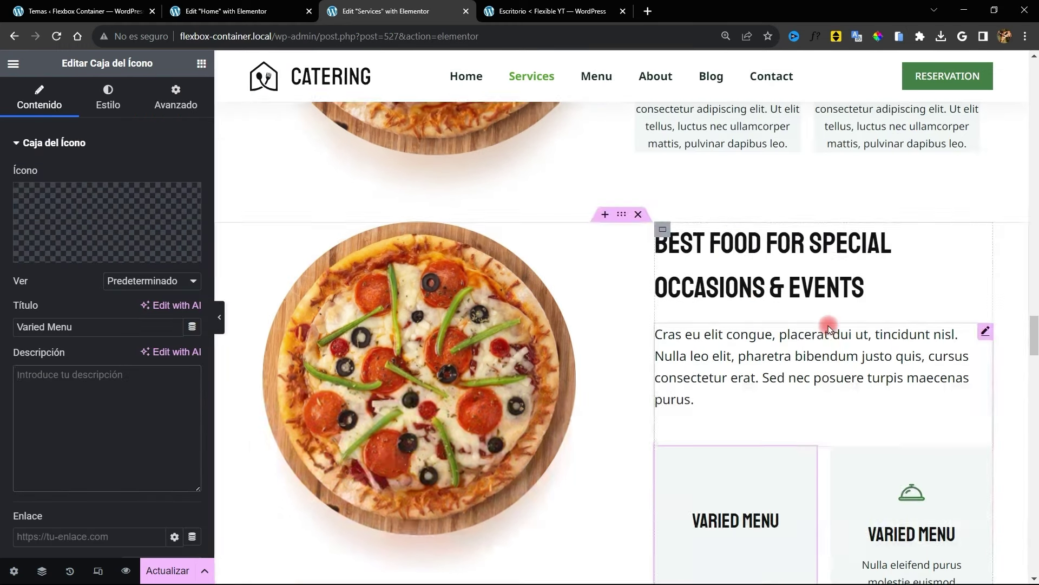
pyautogui.click(720, 287)
pyautogui.click(185, 417)
pyautogui.hotkey('ctrl', 'a')
pyautogui.hotkey('ctrl', 'v')
pyautogui.scroll(-3, 799, 360)
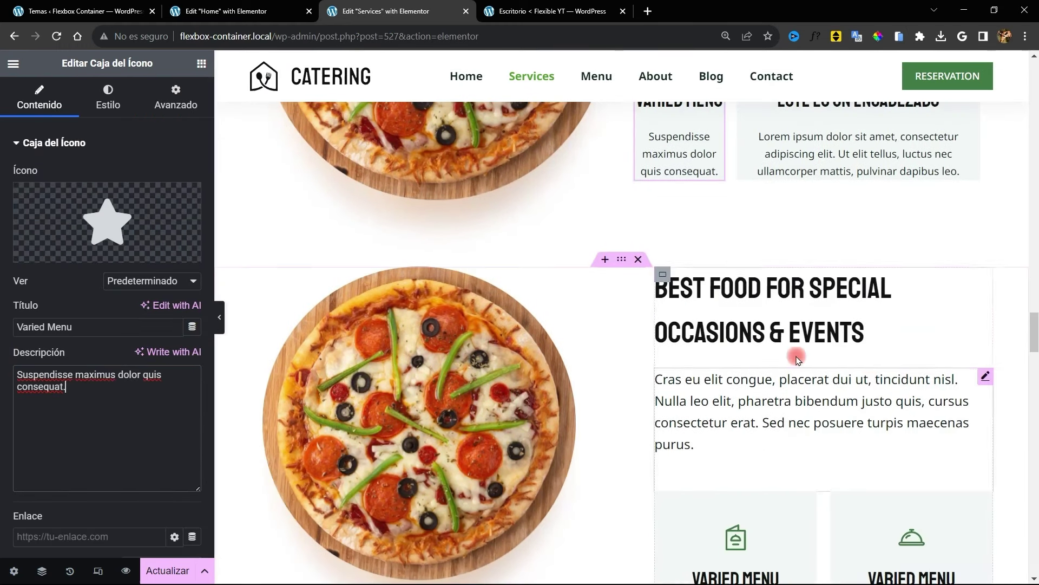
pyautogui.scroll(3, 799, 360)
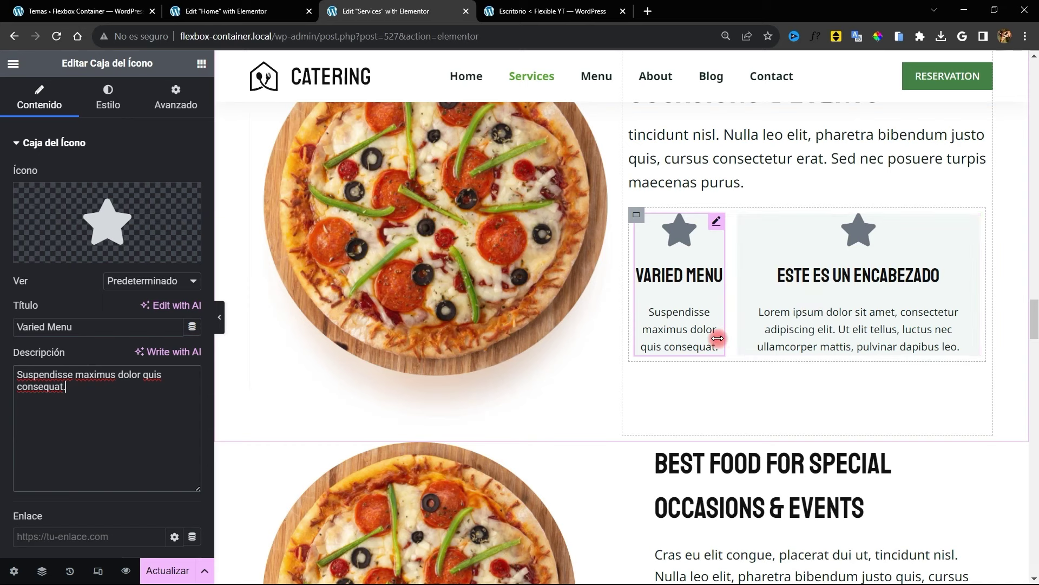
pyautogui.scroll(-5, 718, 338)
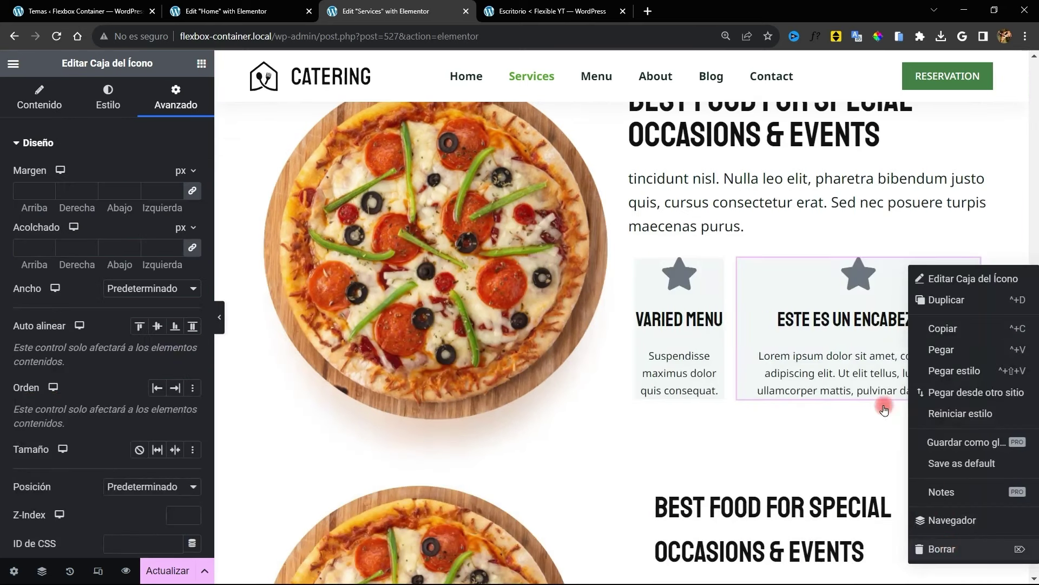
pyautogui.click(942, 547)
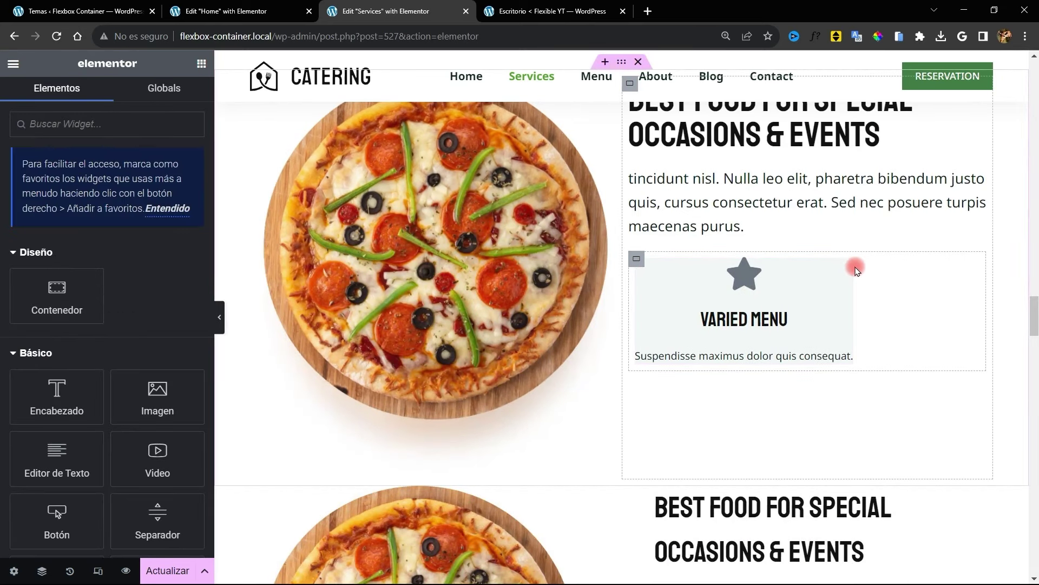
# Duplicate the Varied Menu icon box
pyautogui.rightClick(856, 271)
pyautogui.click(866, 297)
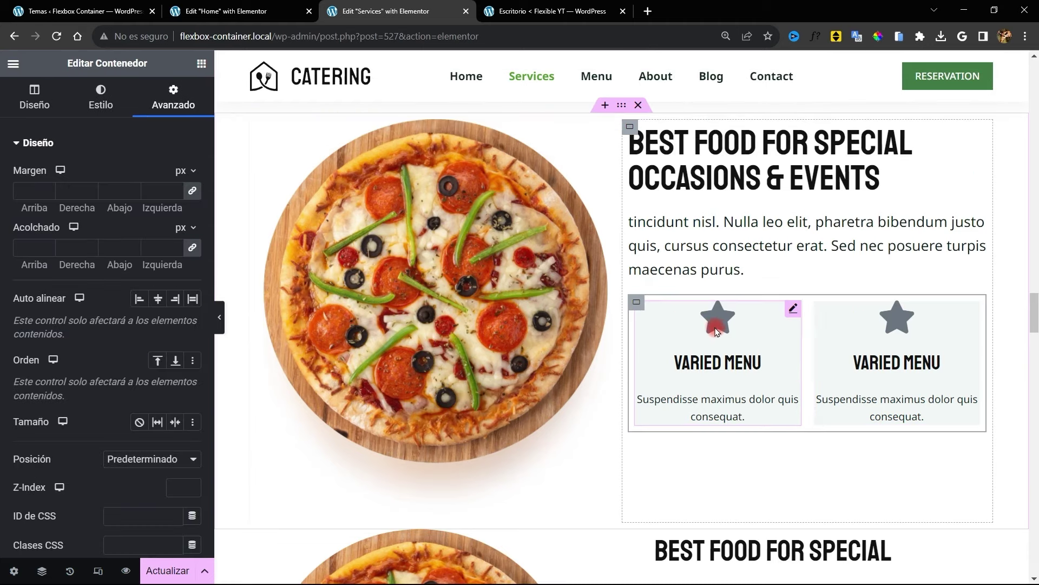
pyautogui.click(744, 301)
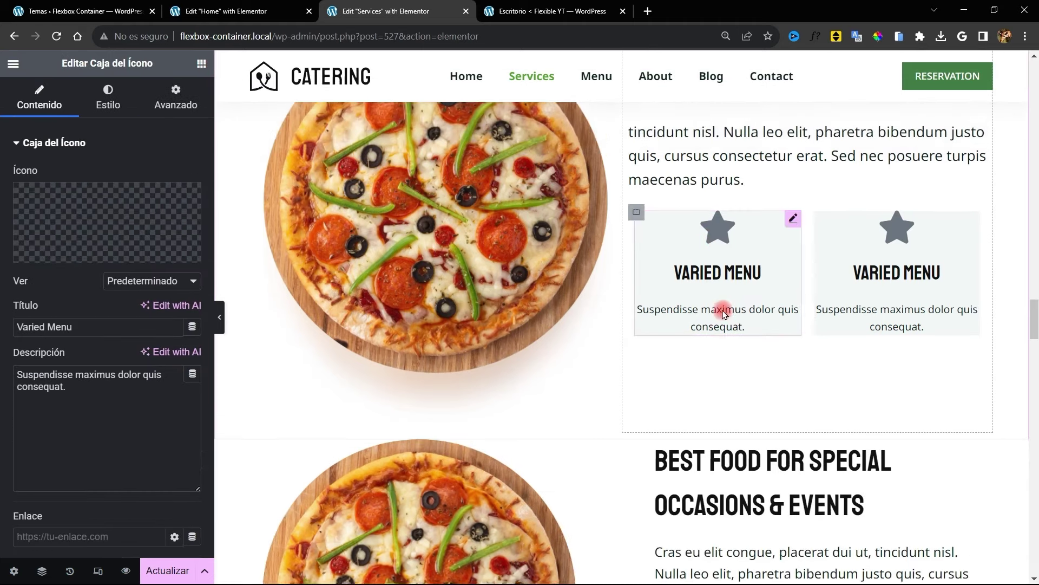
pyautogui.scroll(-8, 758, 334)
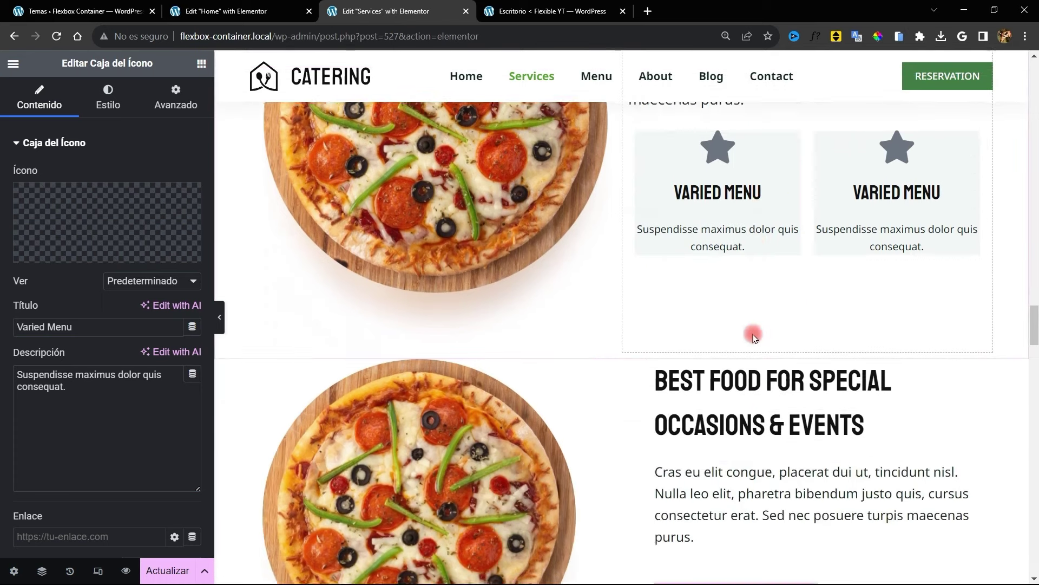
# Copy the lower section's green menu card and paste its style onto both star boxes
pyautogui.click(877, 373)
pyautogui.rightClick(812, 277)
pyautogui.click(809, 279)
pyautogui.rightClick(808, 287)
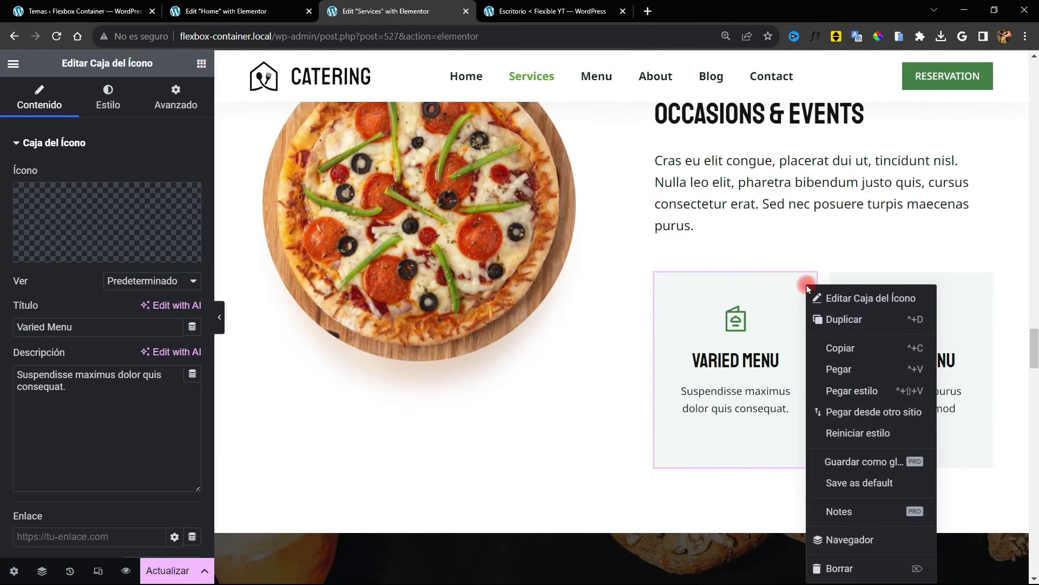
pyautogui.click(854, 352)
pyautogui.scroll(6, 657, 183)
pyautogui.rightClick(658, 192)
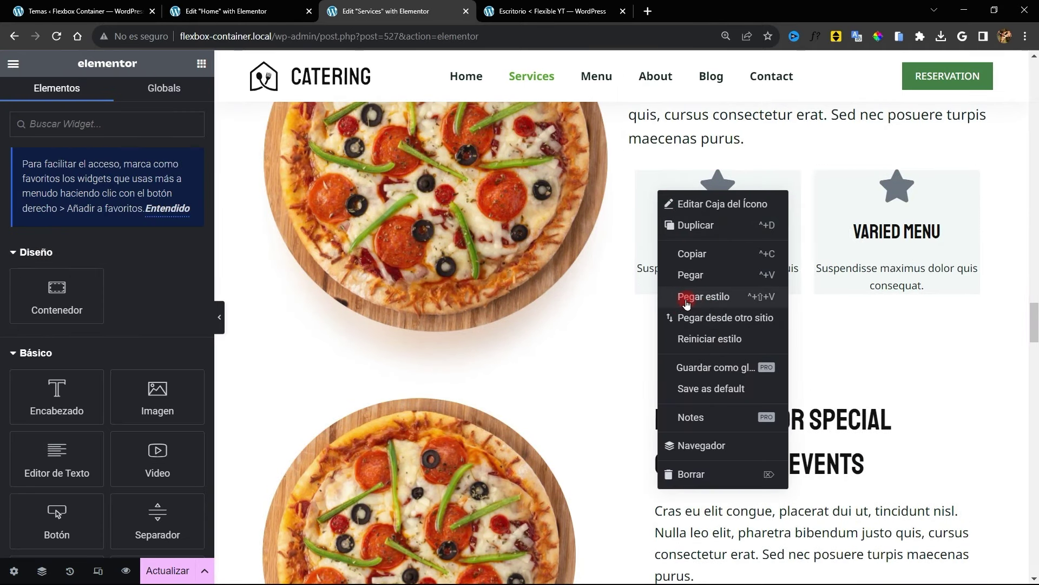
pyautogui.click(687, 298)
pyautogui.scroll(2, 920, 270)
pyautogui.rightClick(967, 265)
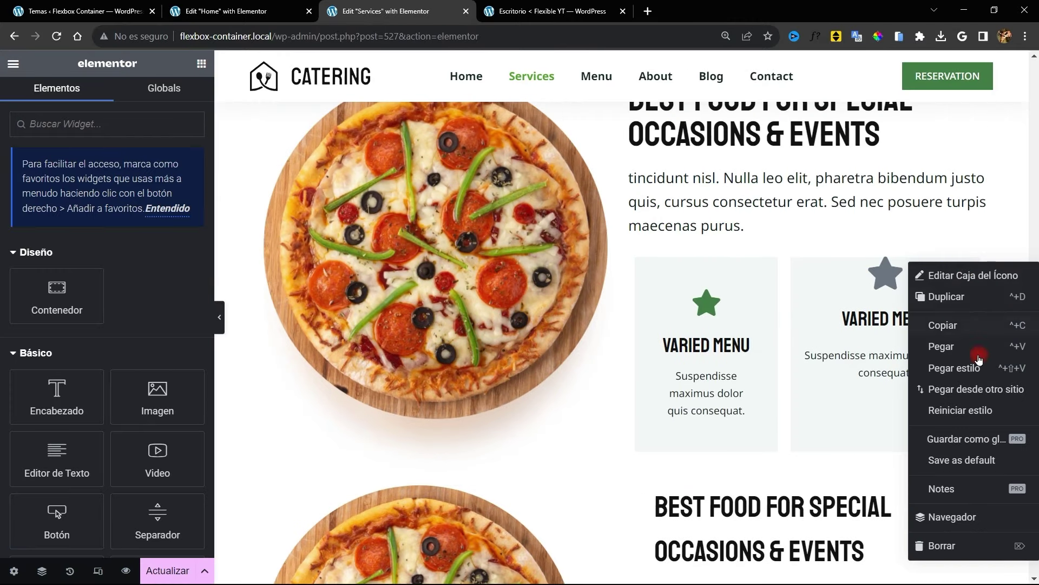
pyautogui.click(954, 368)
# Preview the page without the panel, then return to editing the section container
pyautogui.hotkey('ctrl', 'p')
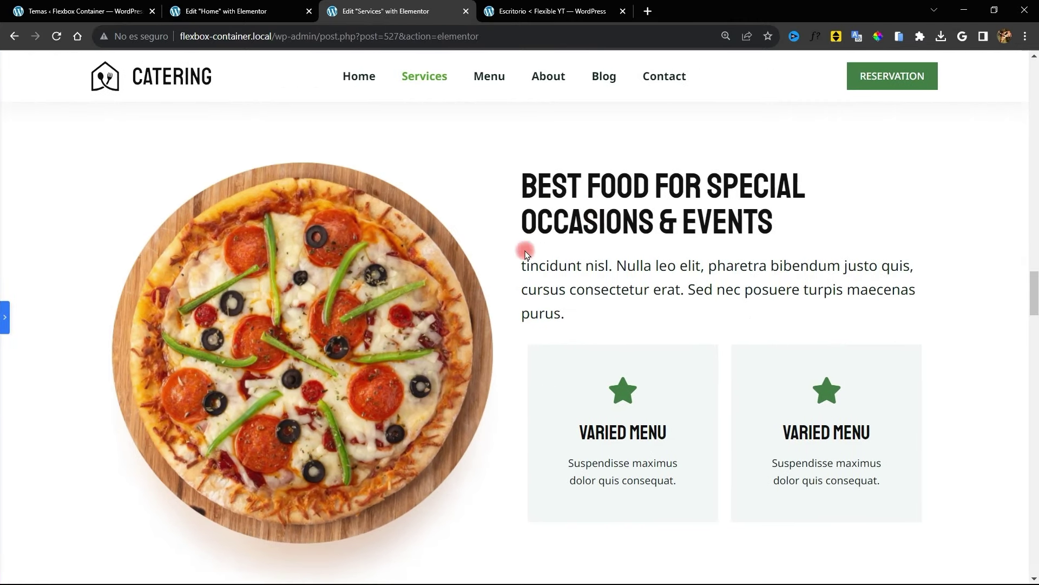
pyautogui.click(30, 317)
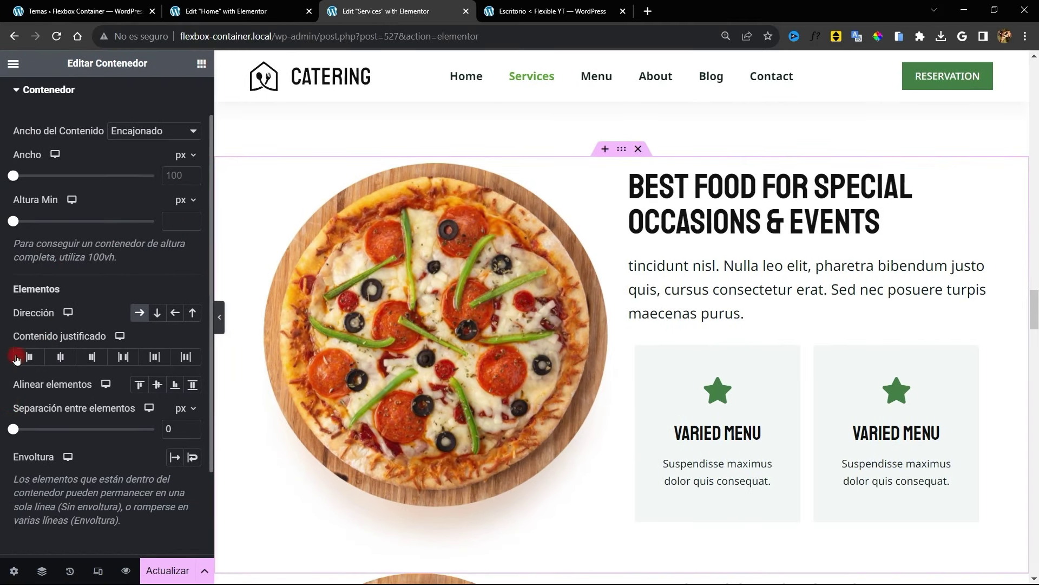
pyautogui.scroll(1, 16, 362)
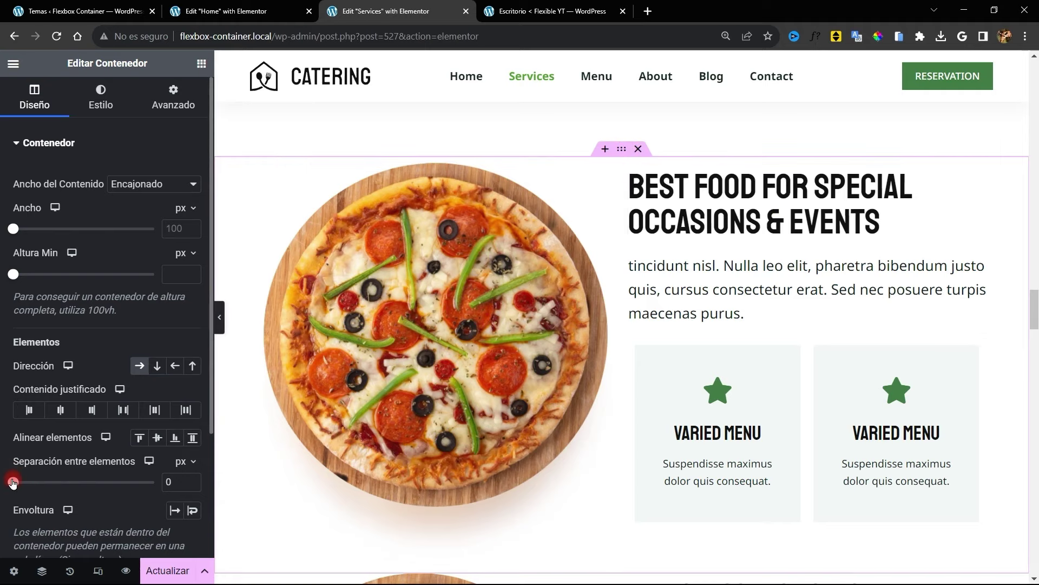
# Set a 77 px gap between the pizza image and text column, then preview and check the padding
pyautogui.moveTo(13, 482); pyautogui.dragTo(35, 482)
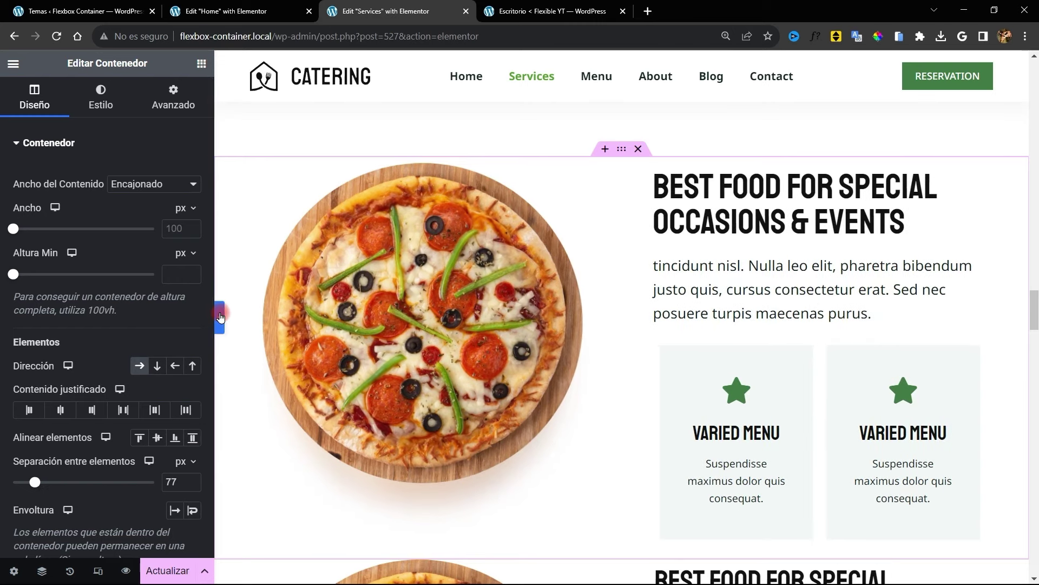
pyautogui.click(217, 318)
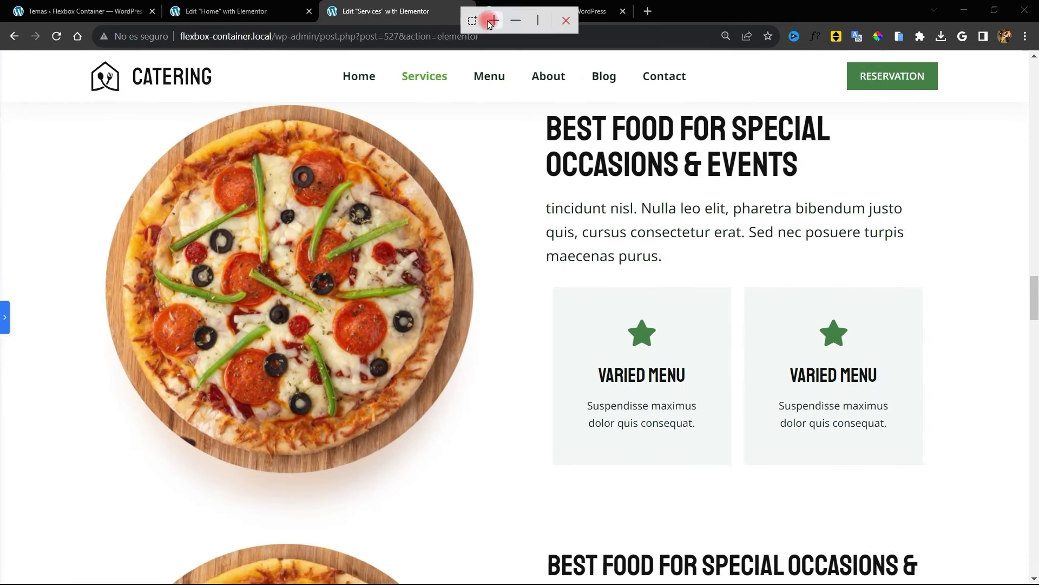
pyautogui.click(491, 21)
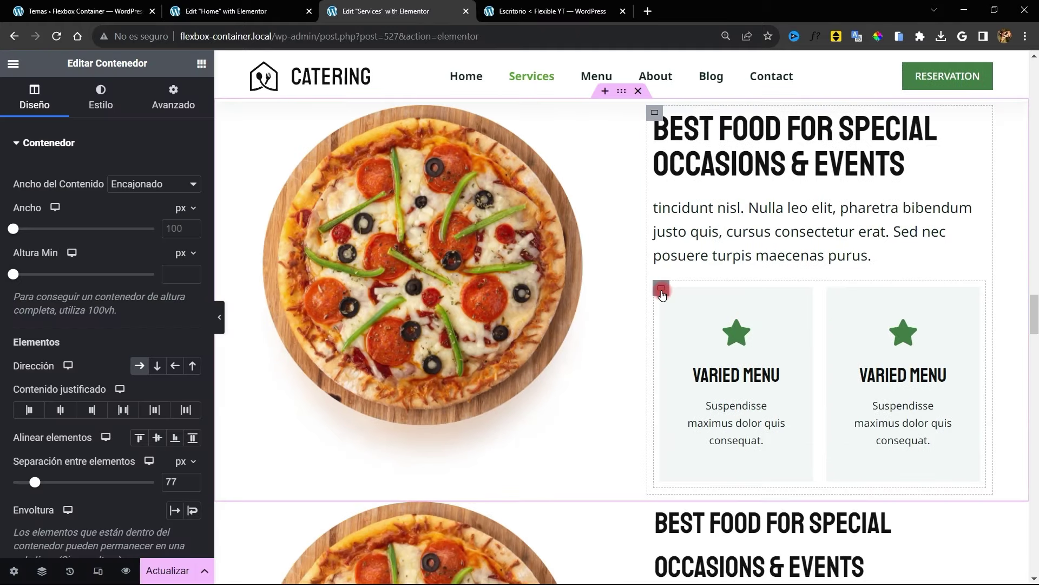
pyautogui.click(661, 290)
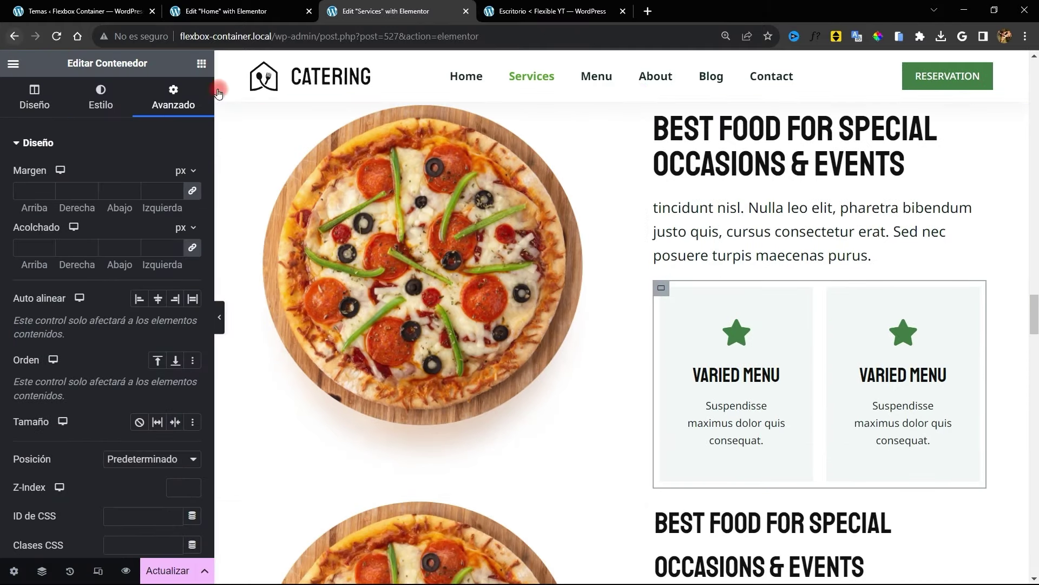
pyautogui.click(151, 250)
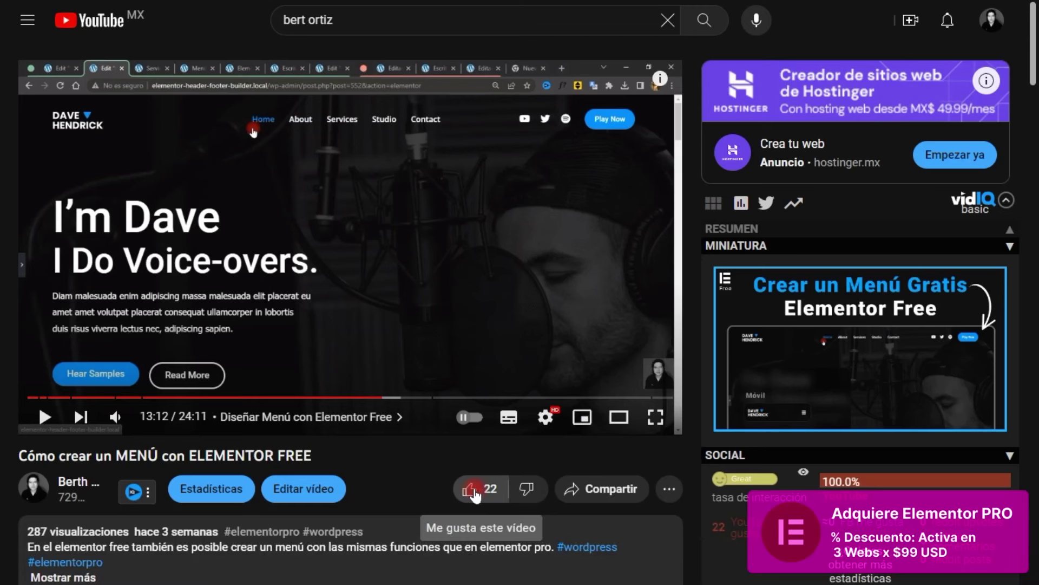
# Like the YouTube video, start a comment 'hola. como puedo hacer un men', and highlight the 3-site Pro offer
pyautogui.click(473, 492)
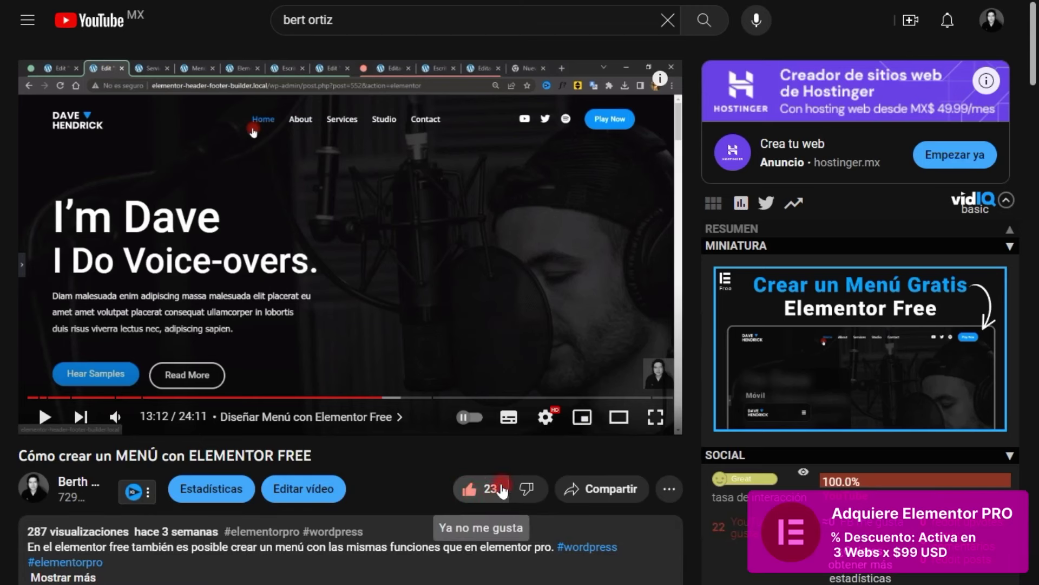
pyautogui.scroll(-4, 460, 490)
pyautogui.click(140, 453)
pyautogui.write('hola. como puedo hacer un men')
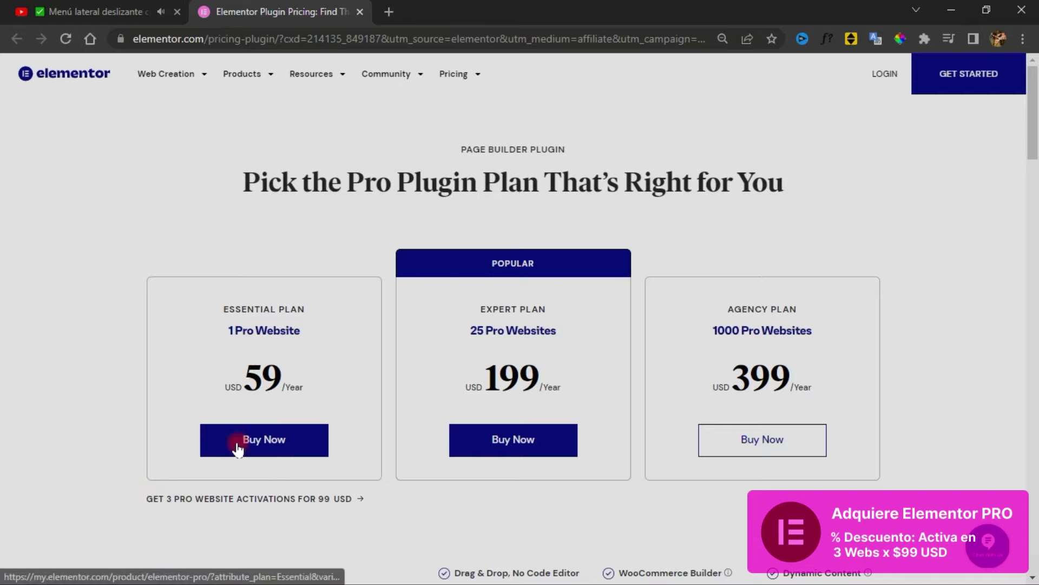
pyautogui.moveTo(145, 498); pyautogui.dragTo(373, 503)
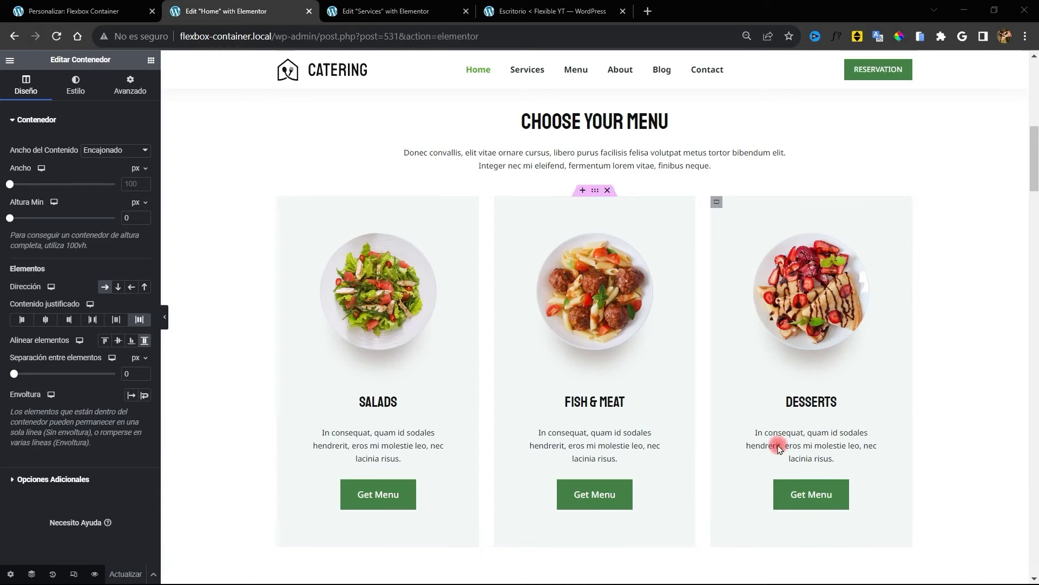
# Give the empty container above Choose Your Menu a classic green background
pyautogui.scroll(3, 542, 206)
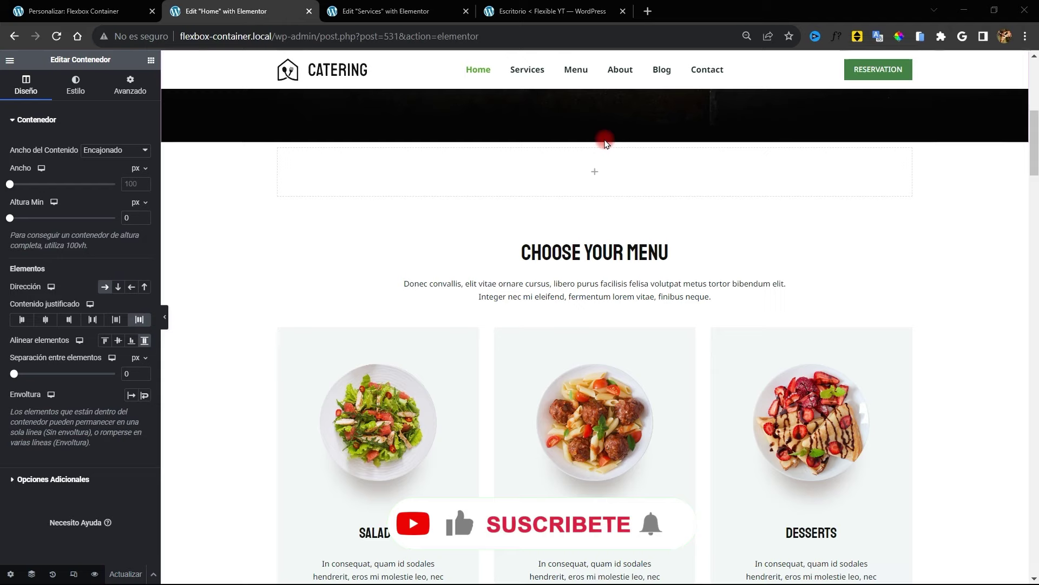
pyautogui.click(589, 142)
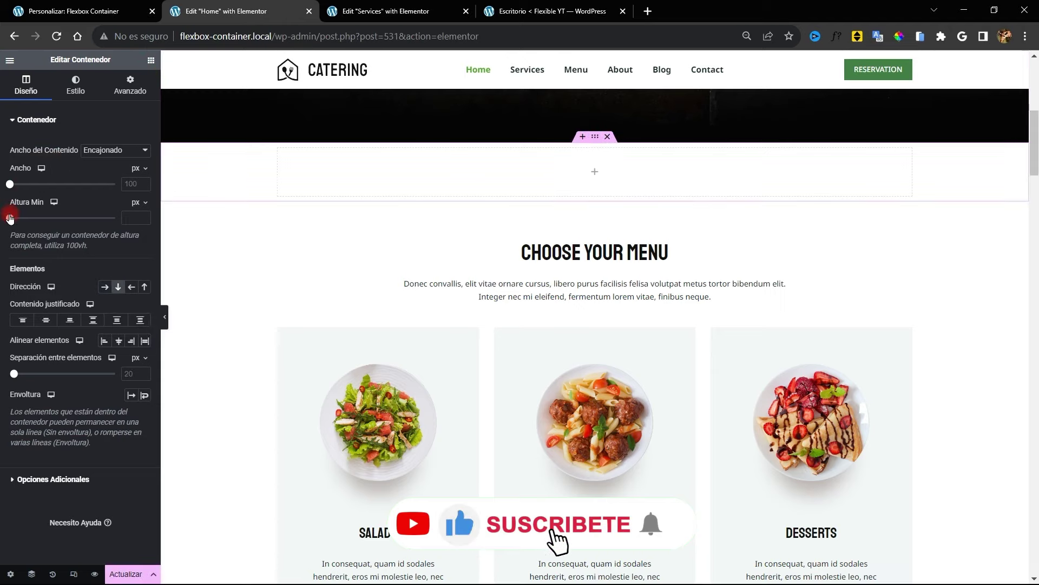
pyautogui.moveTo(10, 218); pyautogui.dragTo(18, 218)
pyautogui.click(76, 85)
pyautogui.click(105, 164)
pyautogui.click(144, 185)
pyautogui.moveTo(166, 229); pyautogui.dragTo(150, 223)
pyautogui.moveTo(147, 306); pyautogui.dragTo(133, 307)
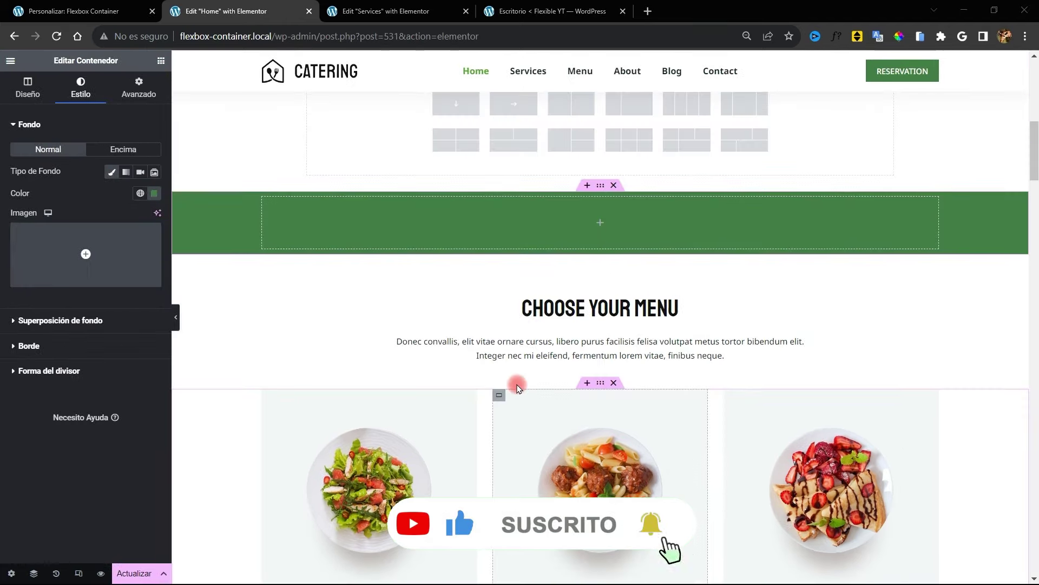
# Start adding a new container above the green one
pyautogui.scroll(2, 600, 336)
pyautogui.click(600, 334)
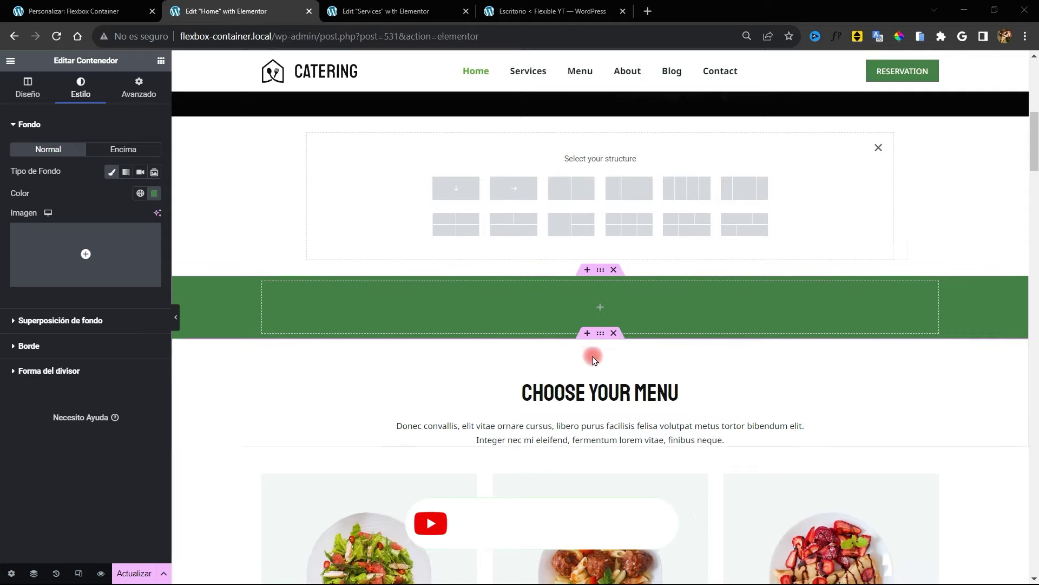
pyautogui.scroll(-2, 556, 333)
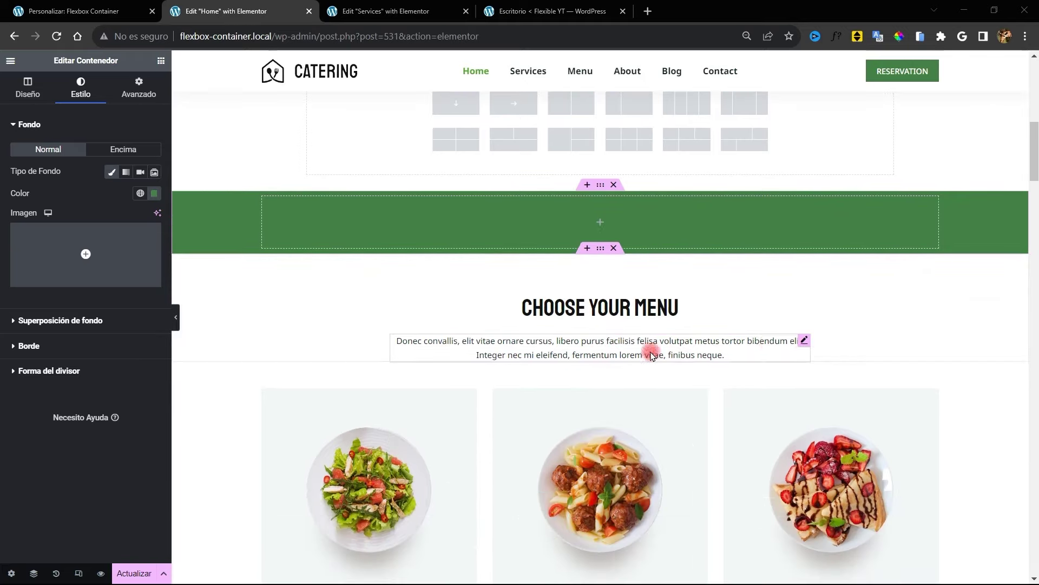
pyautogui.scroll(-4, 611, 215)
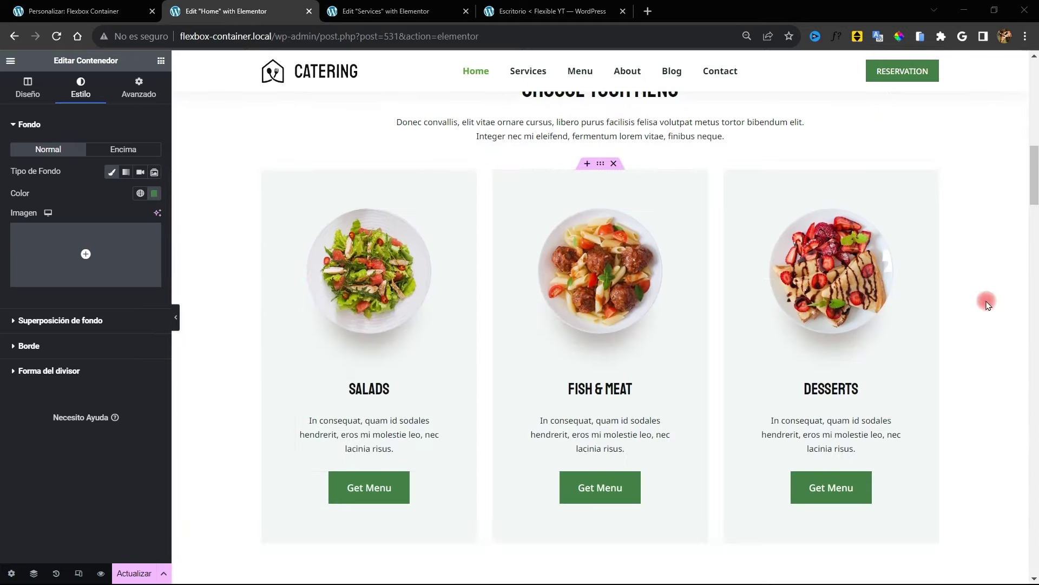
pyautogui.scroll(6, 628, 314)
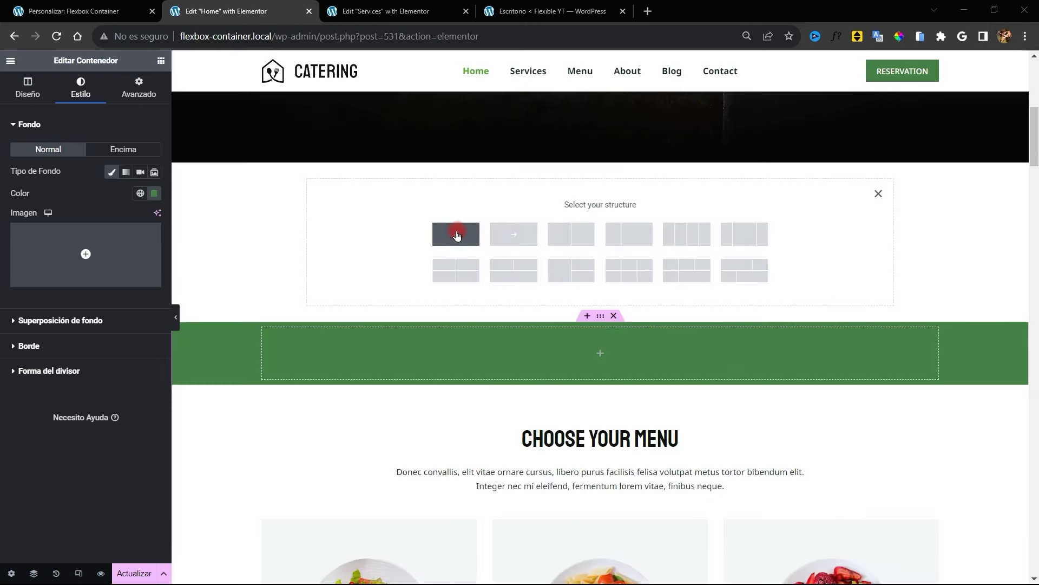
# Create a full-width container and set its minimum height in vh units
pyautogui.click(449, 244)
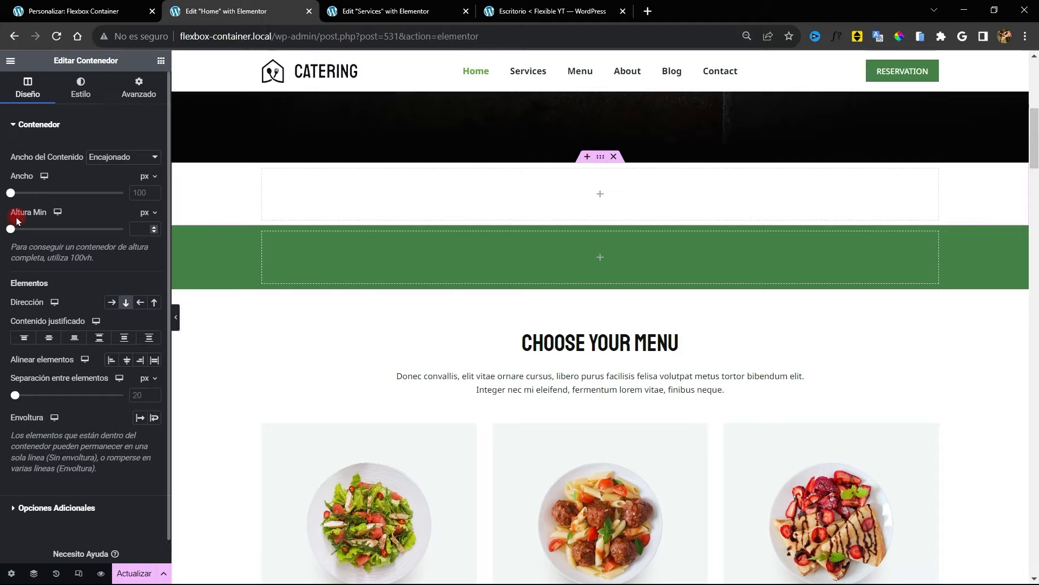
pyautogui.moveTo(10, 228); pyautogui.dragTo(140, 240)
pyautogui.click(142, 259)
pyautogui.moveTo(11, 229); pyautogui.dragTo(124, 229)
pyautogui.scroll(-3, 541, 289)
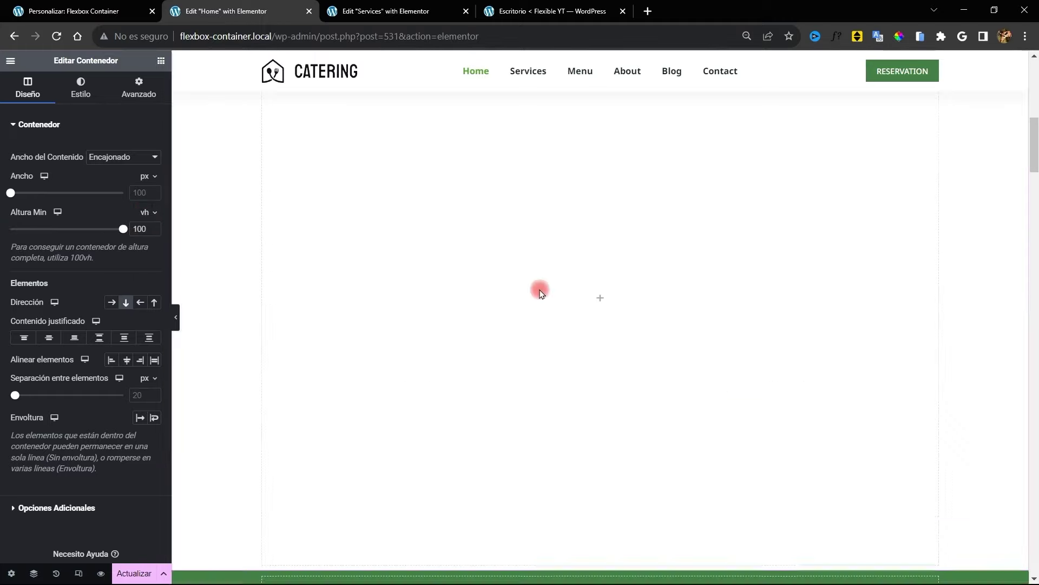
pyautogui.scroll(4, 540, 289)
# Place a nested container inside it and add a Heading widget to it
pyautogui.click(161, 61)
pyautogui.moveTo(45, 243); pyautogui.dragTo(531, 309)
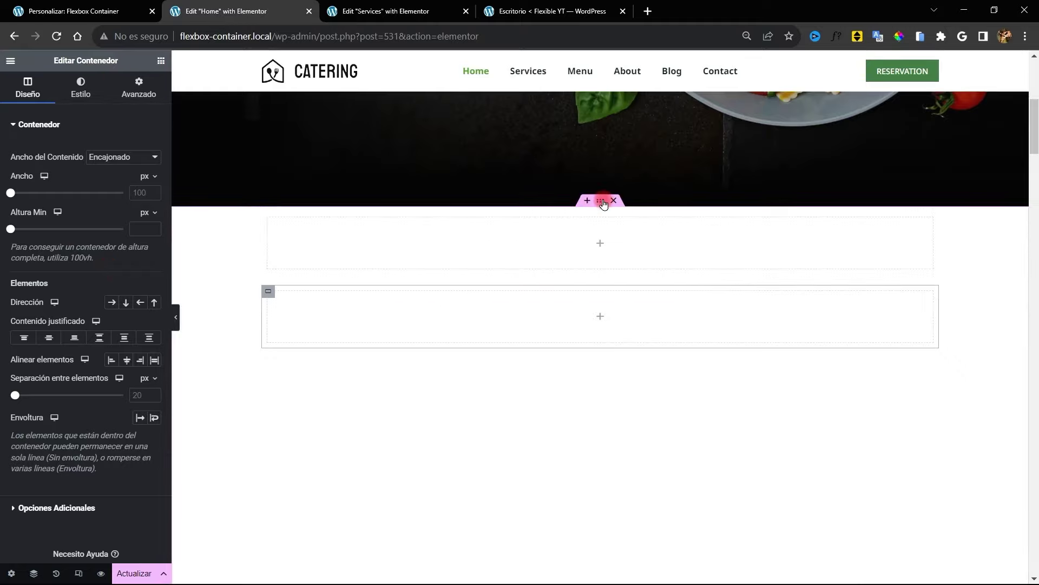
pyautogui.scroll(3, 589, 388)
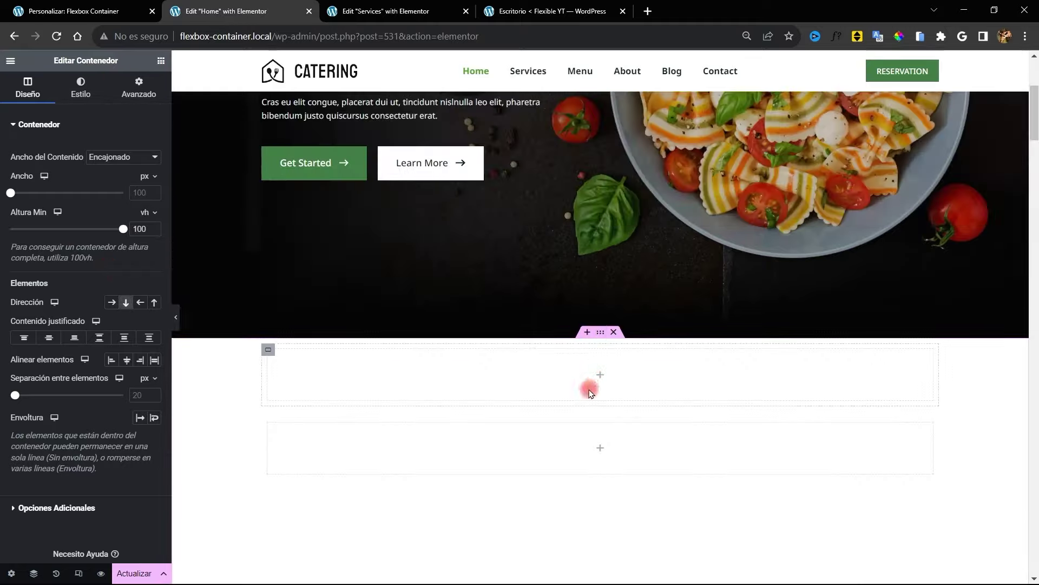
pyautogui.click(160, 60)
pyautogui.moveTo(46, 325); pyautogui.dragTo(519, 376)
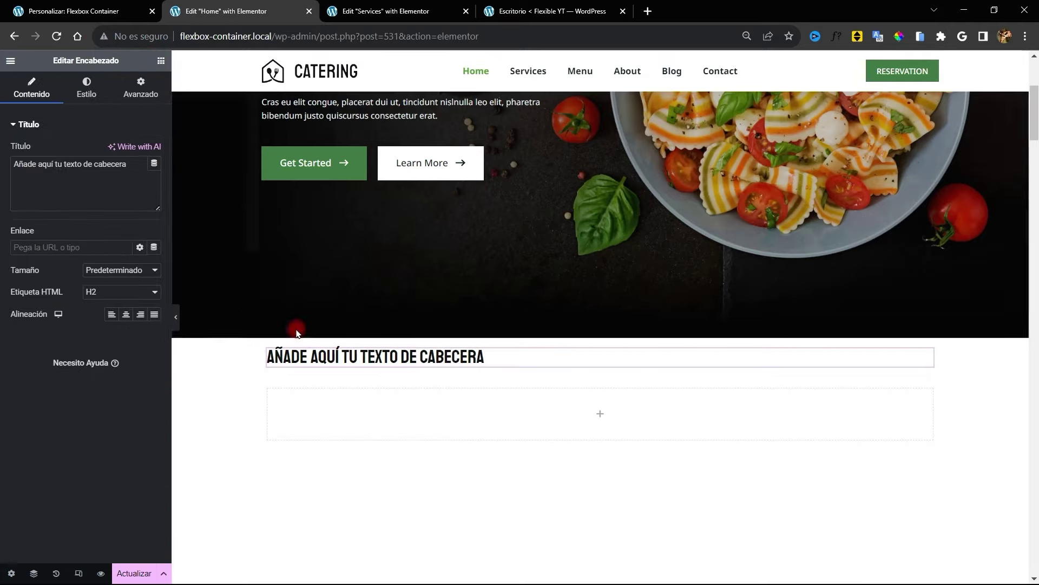
pyautogui.scroll(-8, 664, 422)
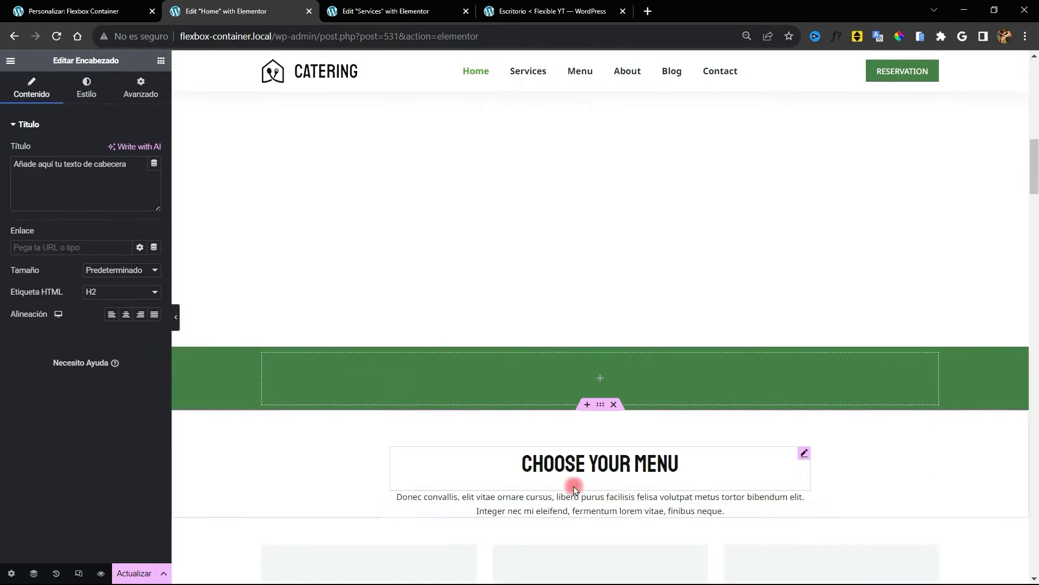
pyautogui.scroll(8, 568, 486)
# Add a Text Editor paragraph below the heading and set Align Items to Center
pyautogui.click(161, 60)
pyautogui.moveTo(47, 379); pyautogui.dragTo(457, 363)
pyautogui.moveTo(457, 364); pyautogui.dragTo(457, 368)
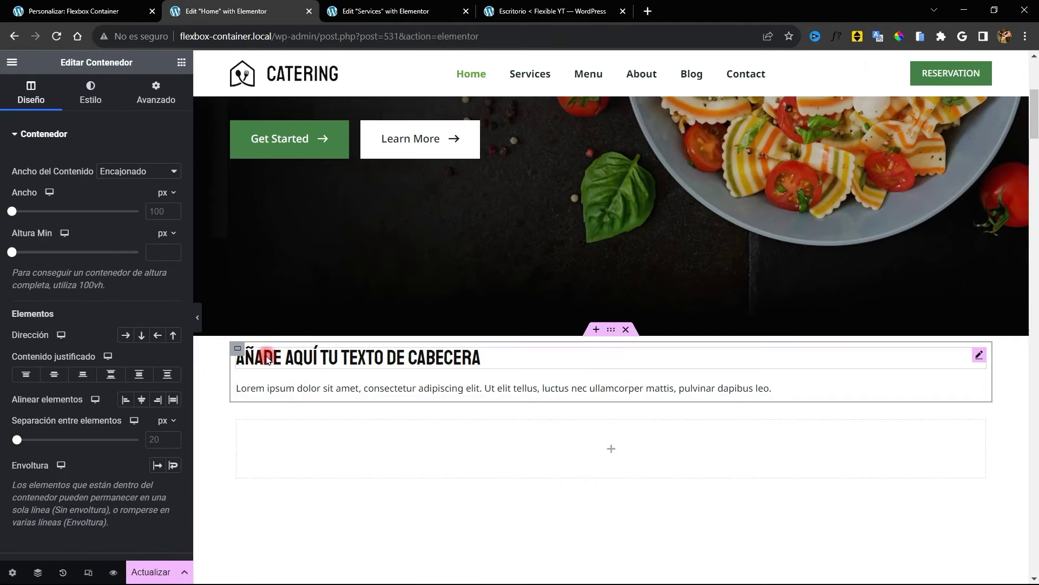
pyautogui.scroll(-1, 227, 360)
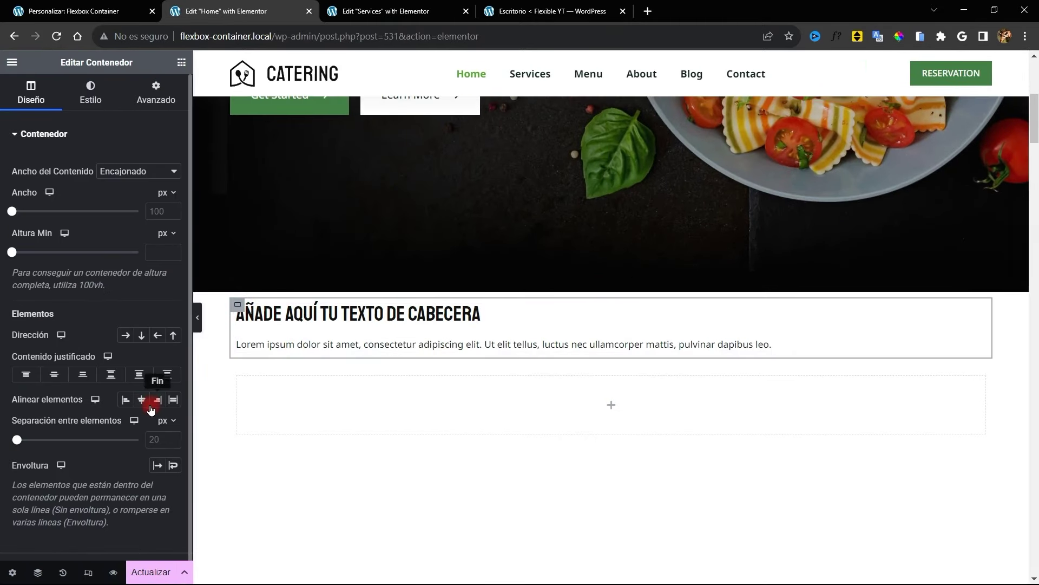
pyautogui.click(141, 399)
pyautogui.scroll(-6, 720, 318)
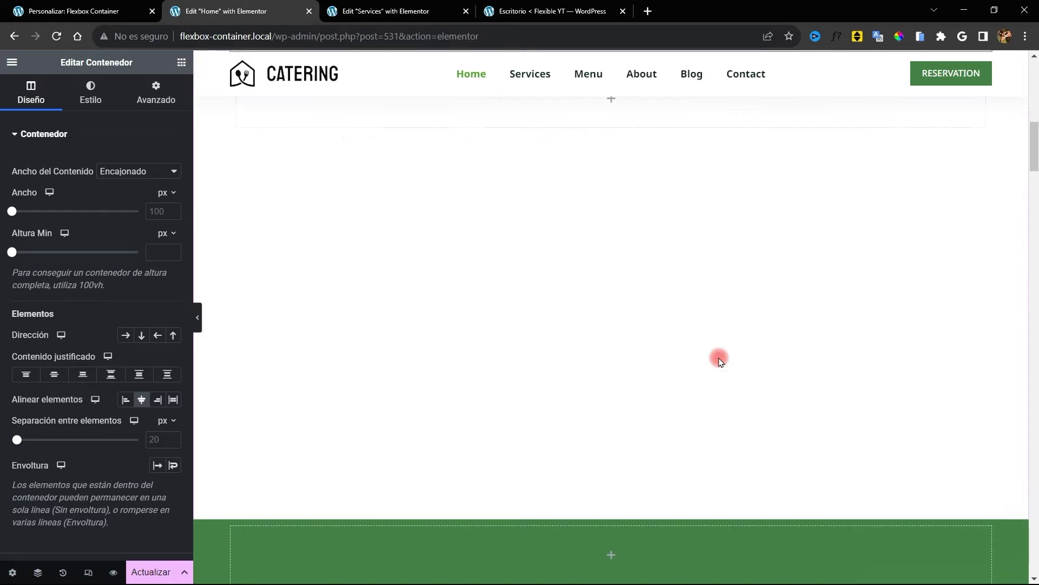
pyautogui.scroll(6, 719, 357)
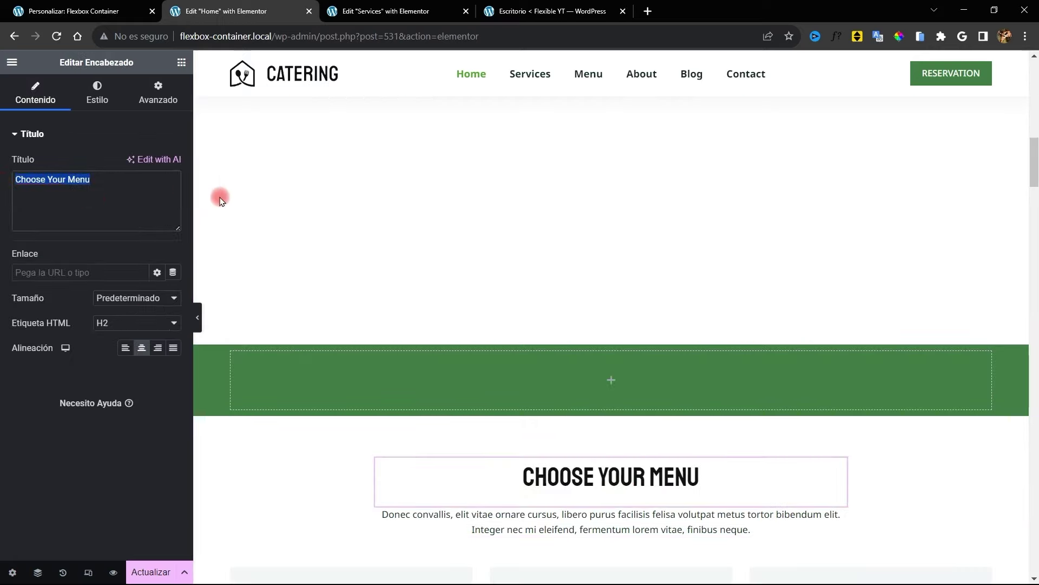
# Clear the heading placeholder, pad the paragraph 300 right and left, and centre its text
pyautogui.press('BackSpace')
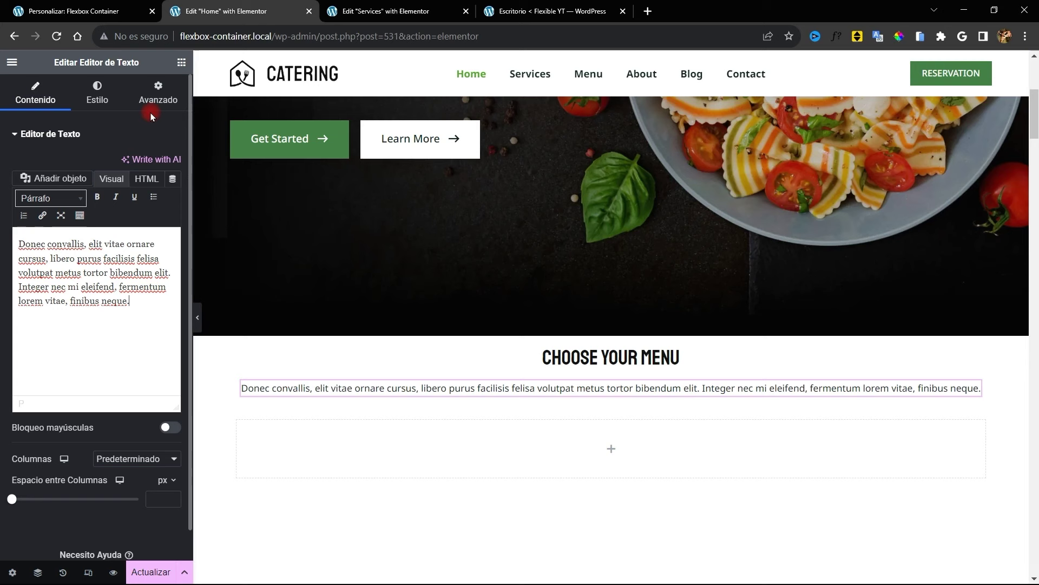
pyautogui.click(158, 96)
pyautogui.click(21, 227)
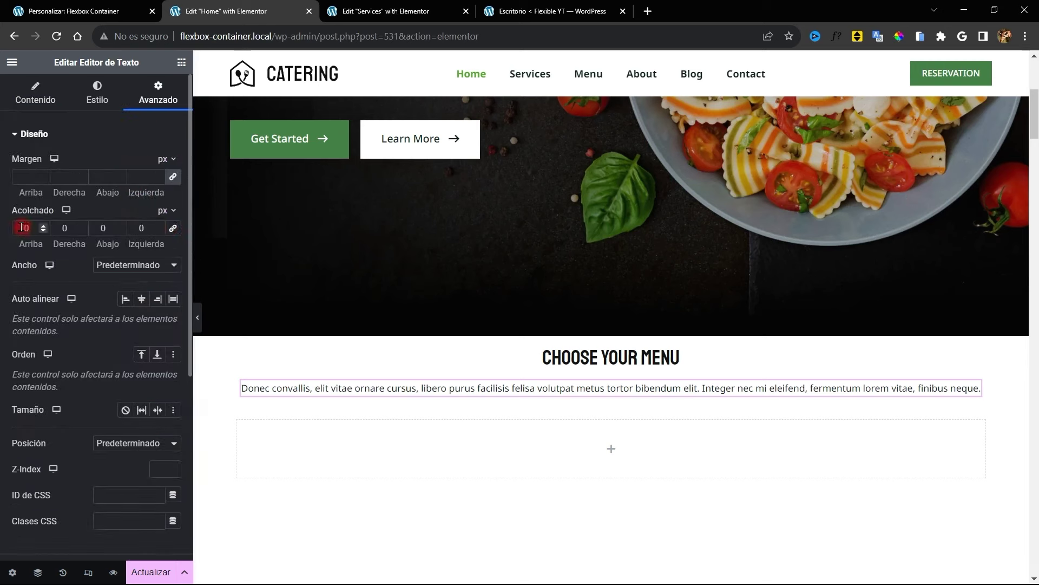
pyautogui.write('3000')
pyautogui.click(138, 228)
pyautogui.write('30')
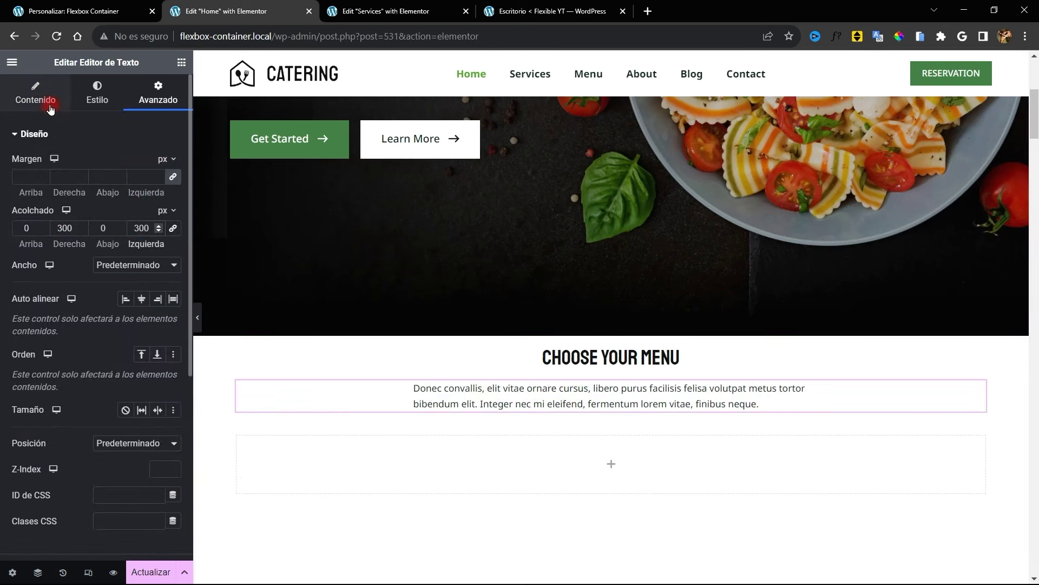
pyautogui.click(548, 404)
pyautogui.click(79, 97)
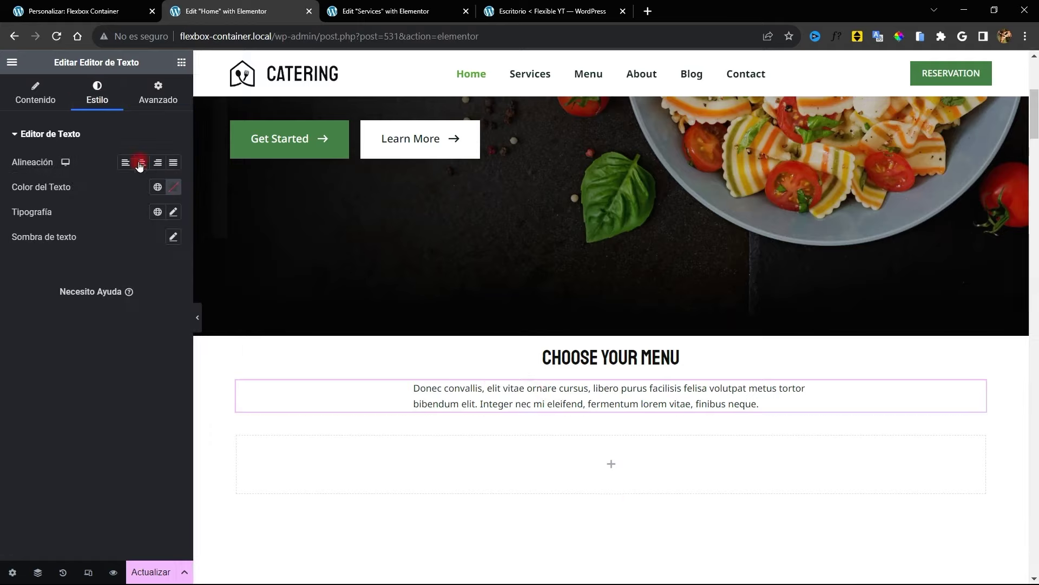
pyautogui.click(144, 163)
pyautogui.scroll(-3, 628, 384)
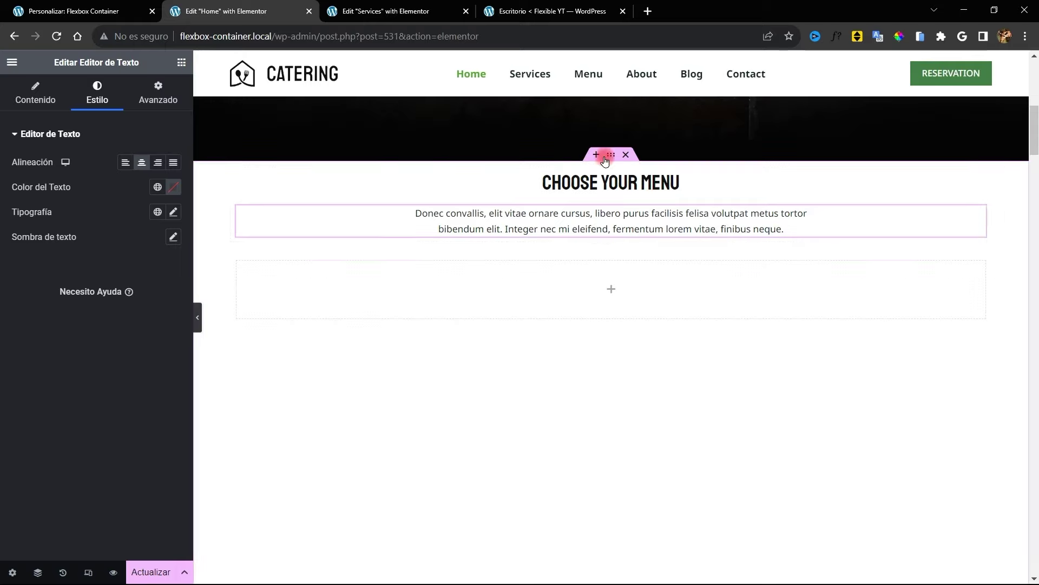
# Give the Choose Your Menu container 70 px padding top and bottom
pyautogui.click(611, 157)
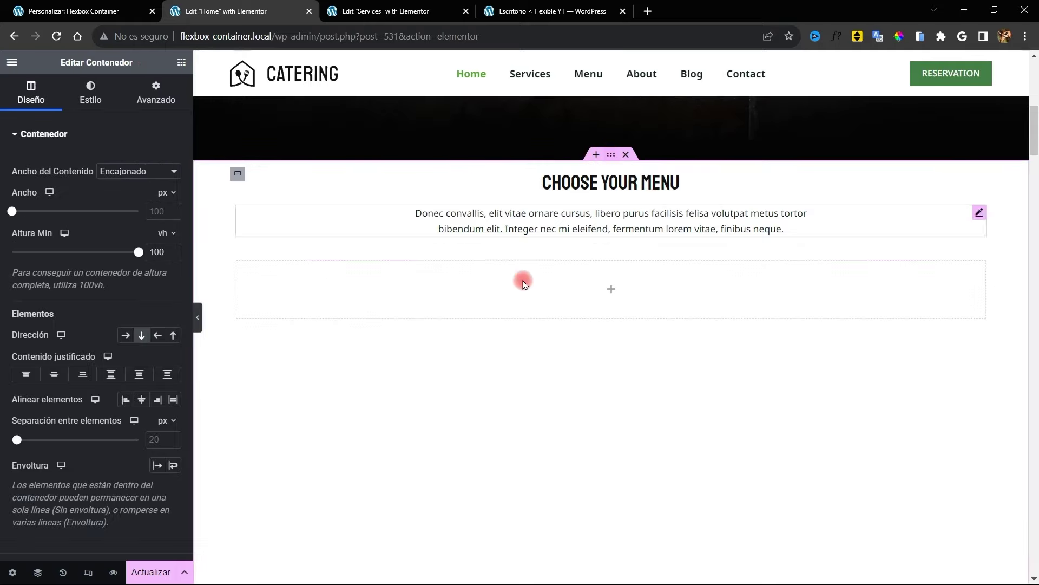
pyautogui.click(157, 90)
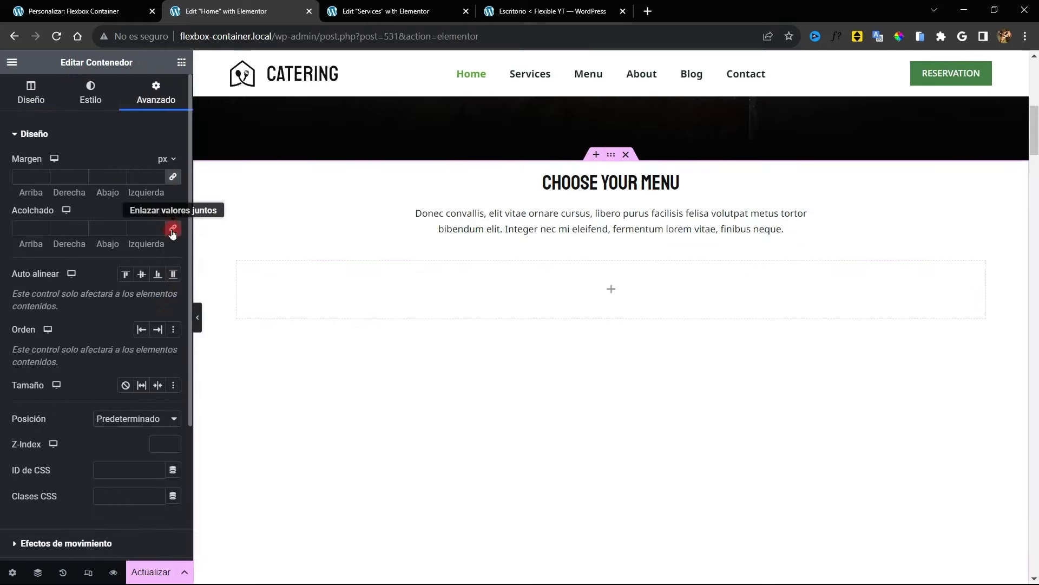
pyautogui.click(173, 230)
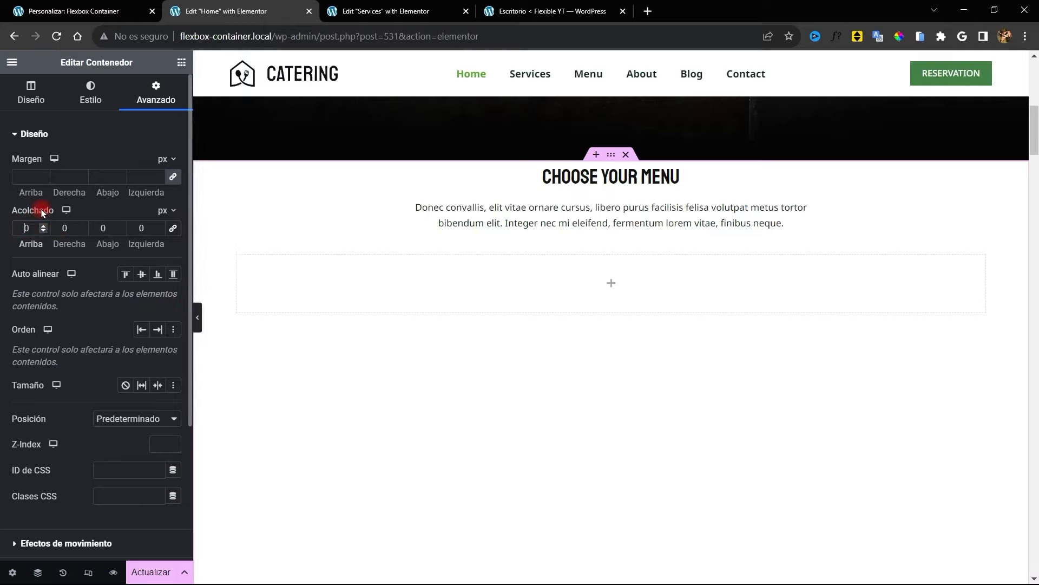
pyautogui.write('7')
pyautogui.write('7')
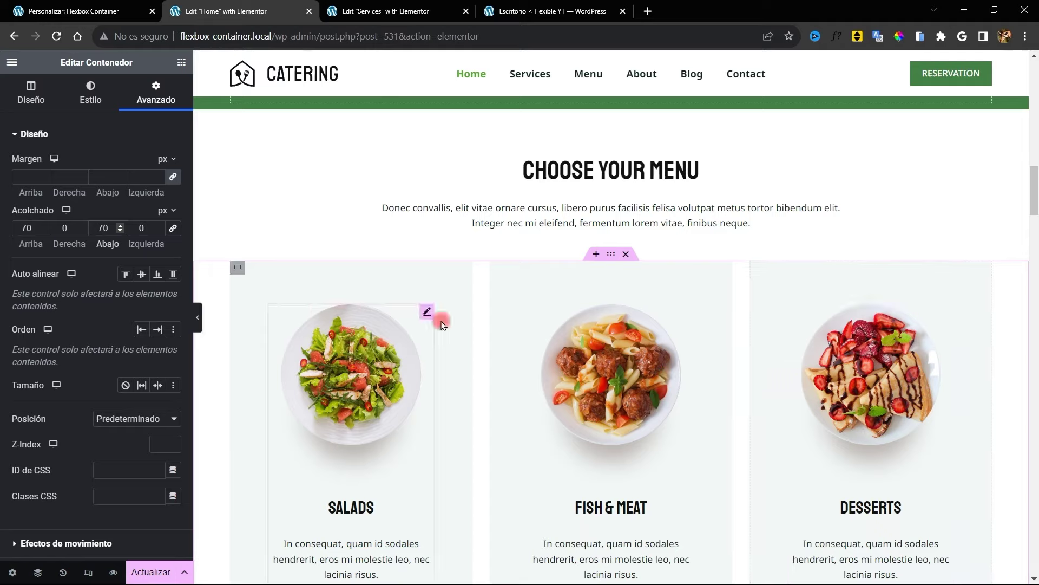
pyautogui.scroll(-1, 575, 362)
pyautogui.scroll(12, 576, 363)
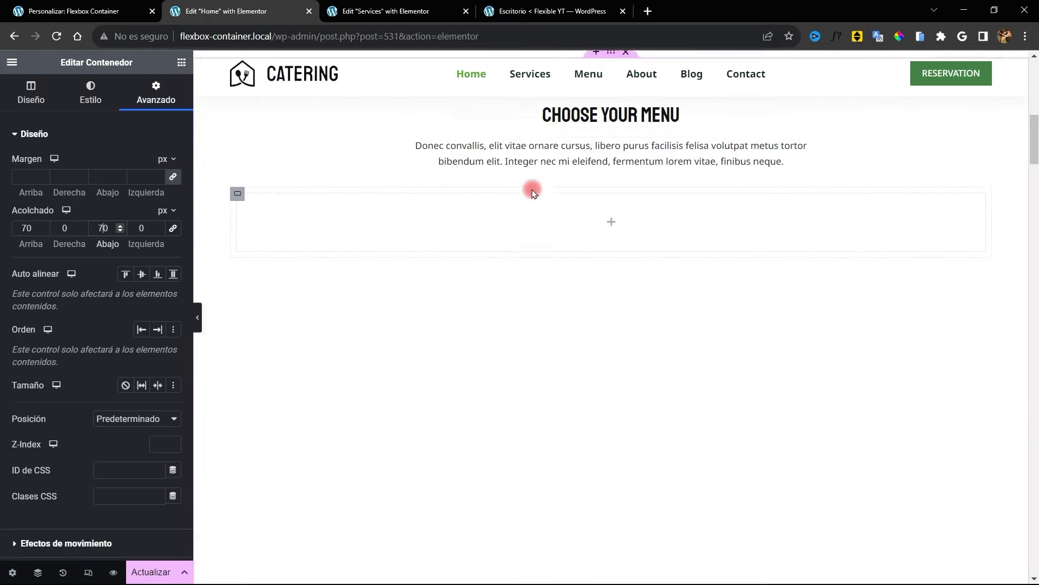
# Add a nested container, duplicate it twice, and set the outer Direction to Row
pyautogui.click(182, 62)
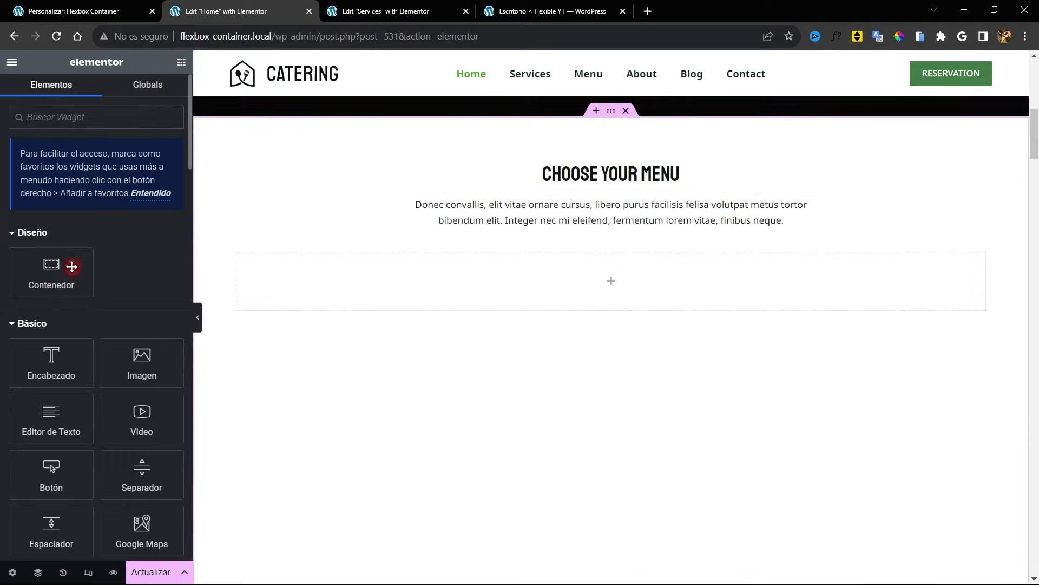
pyautogui.moveTo(72, 264); pyautogui.dragTo(244, 263)
pyautogui.rightClick(242, 263)
pyautogui.click(269, 291)
pyautogui.rightClick(243, 259)
pyautogui.click(248, 288)
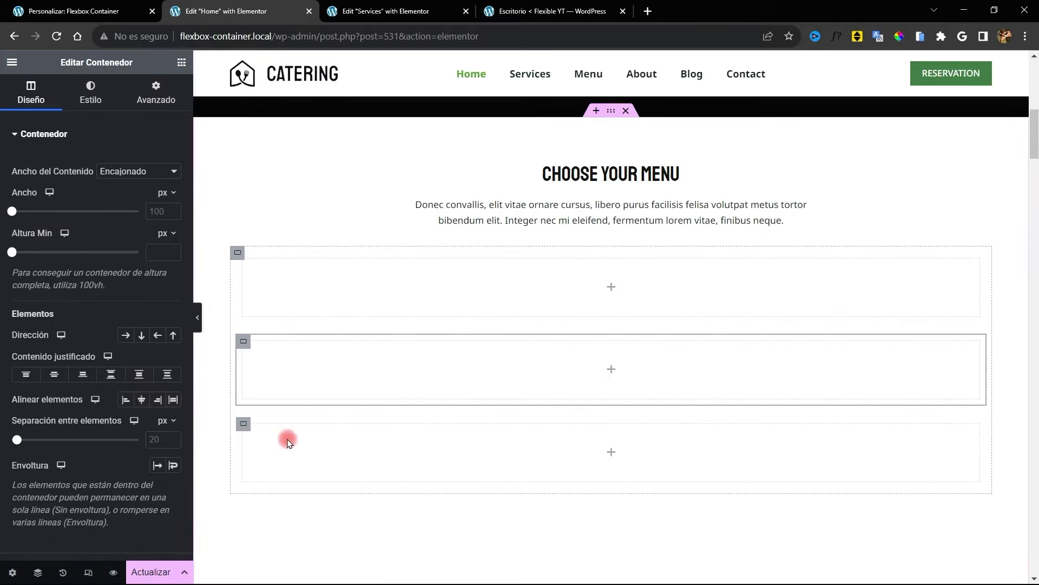
pyautogui.click(232, 254)
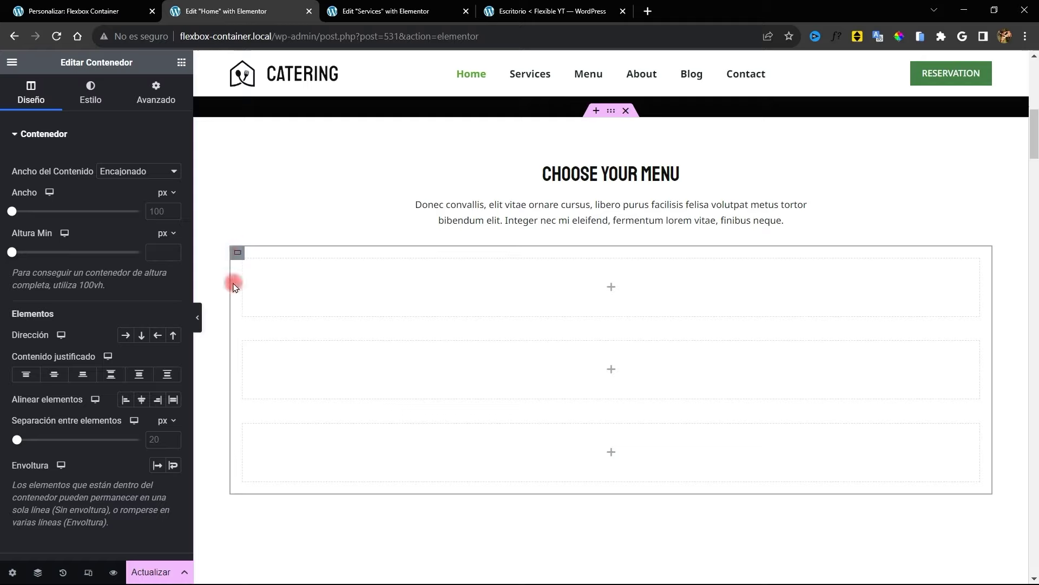
pyautogui.click(125, 336)
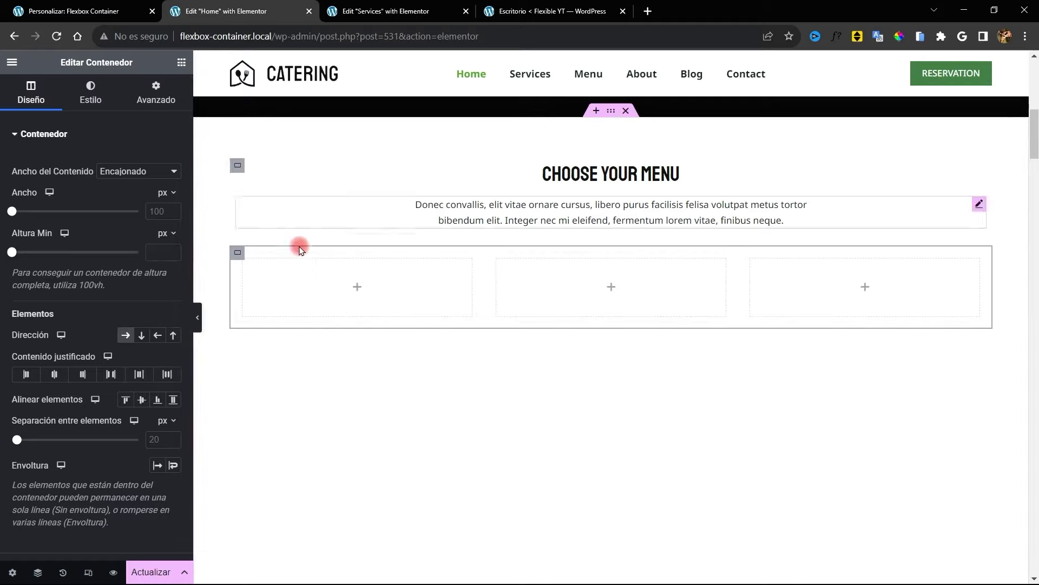
# Paste card content left and the Fish & Meat card right, add a desserts photo, centre the heading
pyautogui.scroll(-10, 248, 267)
pyautogui.scroll(-2, 333, 288)
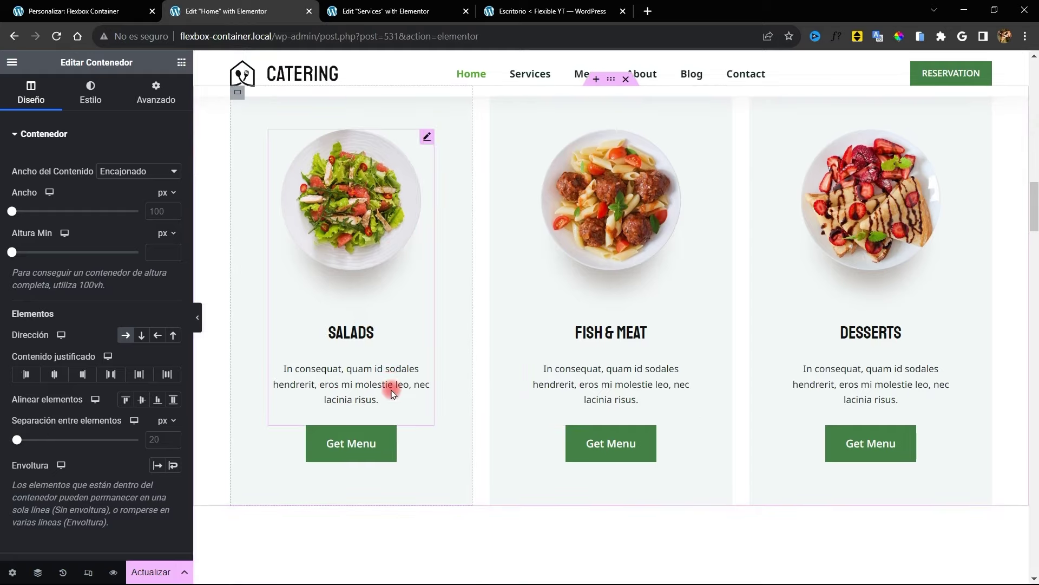
pyautogui.scroll(7, 447, 347)
pyautogui.scroll(-2, 451, 324)
pyautogui.rightClick(501, 326)
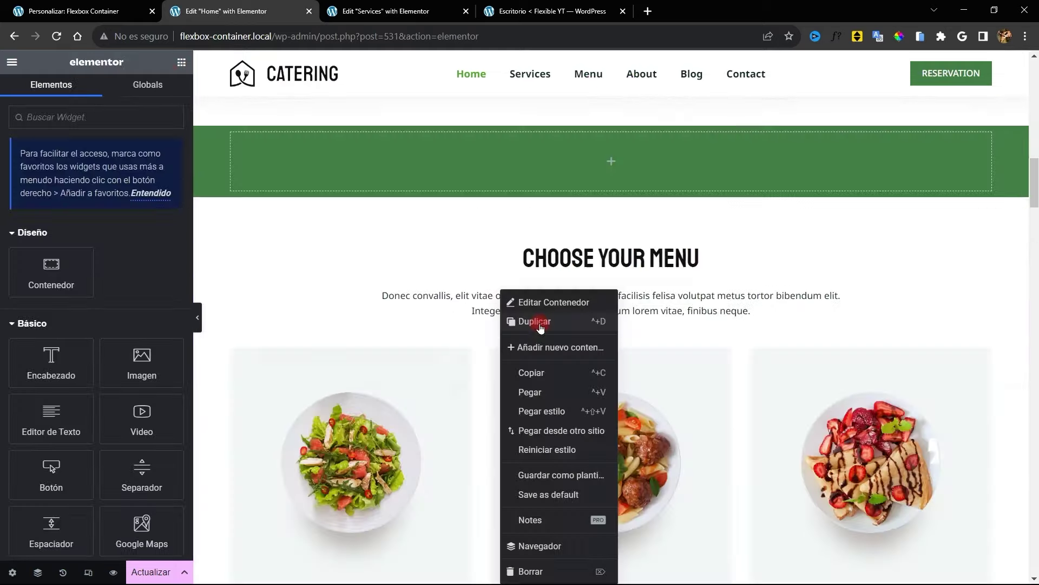
pyautogui.click(537, 392)
pyautogui.rightClick(751, 322)
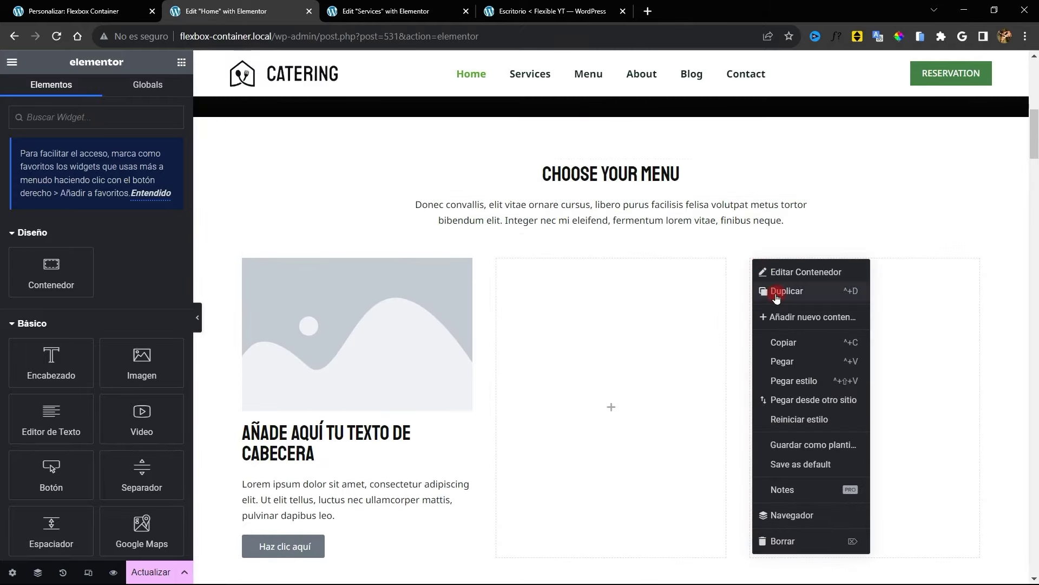
pyautogui.click(783, 362)
pyautogui.click(401, 309)
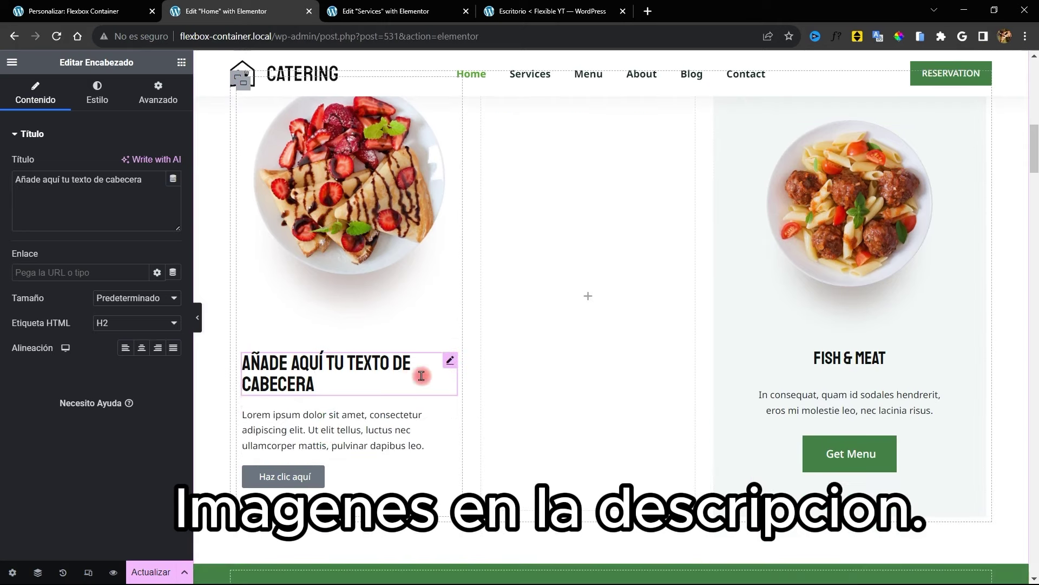
pyautogui.click(142, 348)
# Centre the left card's paragraph and button and rename its heading to Desserts
pyautogui.click(347, 430)
pyautogui.click(97, 92)
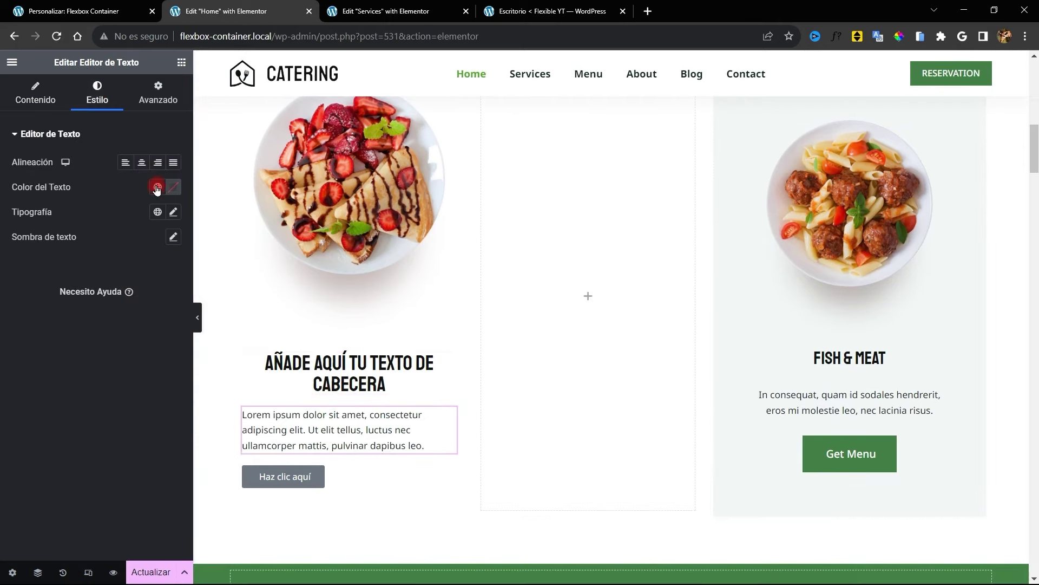
pyautogui.click(142, 163)
pyautogui.click(292, 477)
pyautogui.scroll(-2, 331, 161)
pyautogui.click(332, 300)
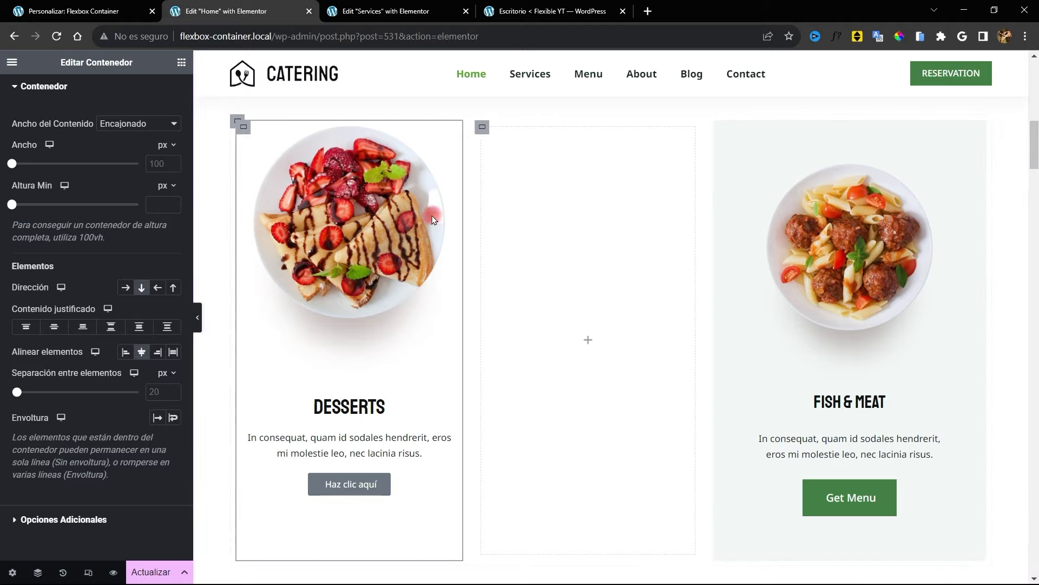
pyautogui.scroll(2, 103, 116)
# Give the card the Fish & Meat card's pale background colour and 57 px padding
pyautogui.click(85, 100)
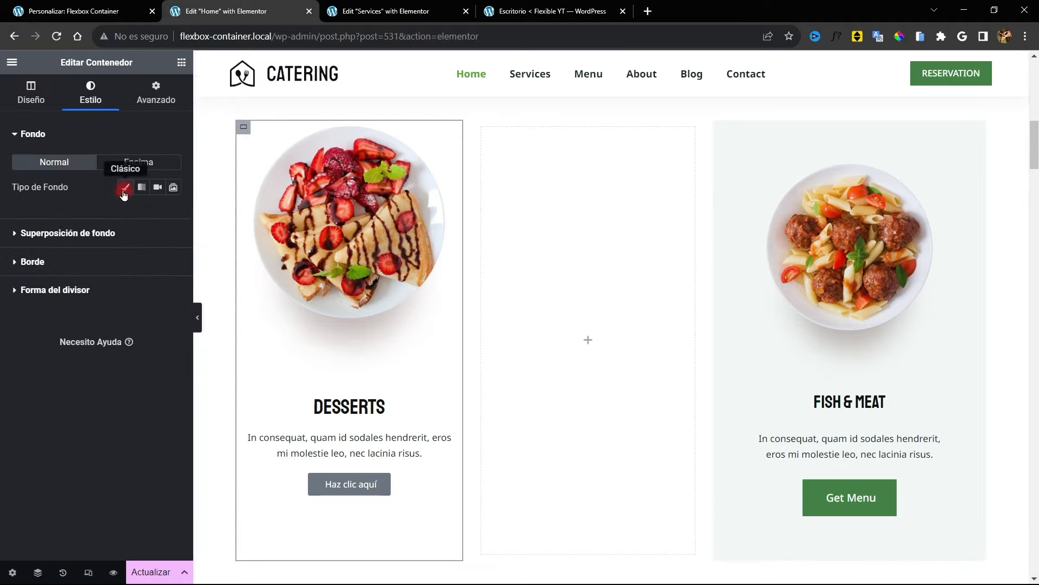
pyautogui.click(126, 187)
pyautogui.click(174, 212)
pyautogui.click(240, 235)
pyautogui.click(758, 142)
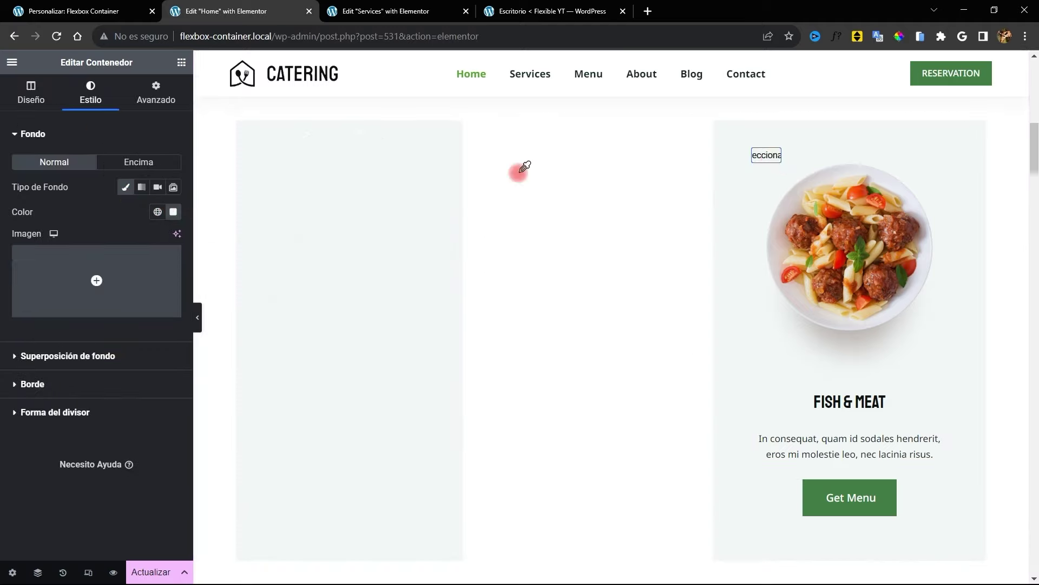
pyautogui.click(131, 101)
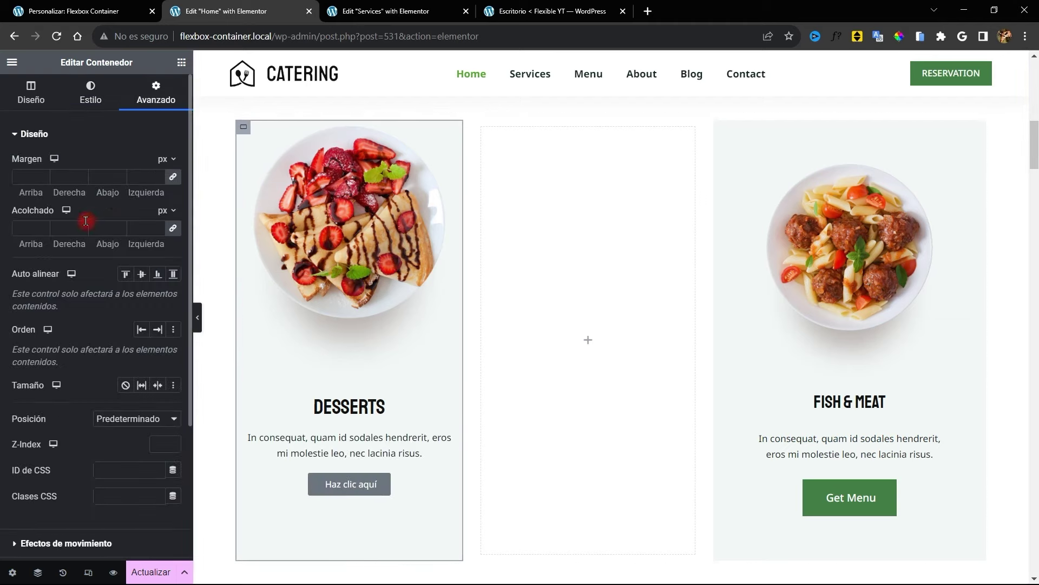
pyautogui.click(23, 227)
pyautogui.write('57')
# Copy the Get Menu button and paste its green style onto the Haz clic aquí button
pyautogui.rightClick(942, 476)
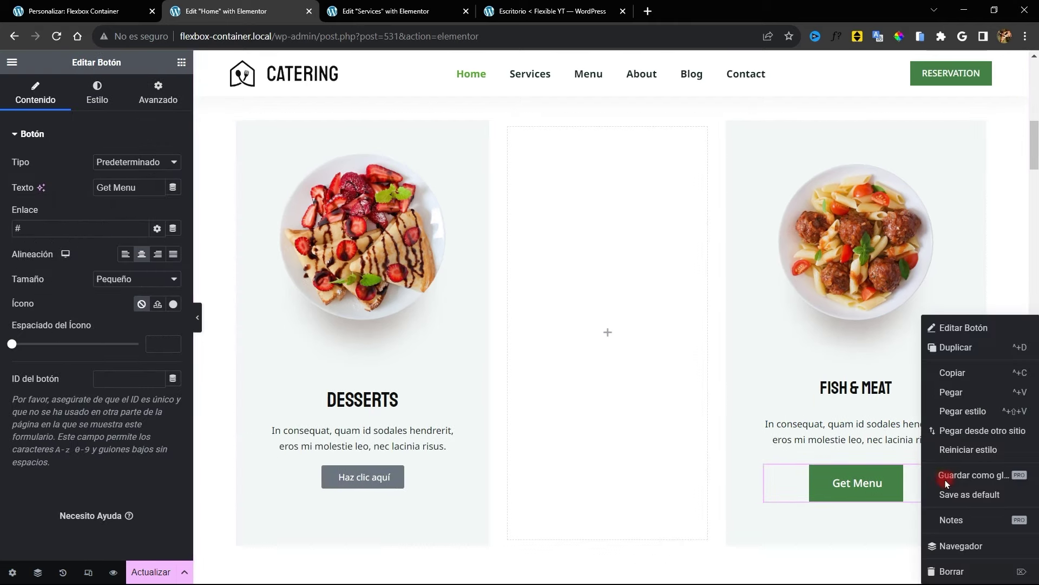
pyautogui.click(937, 378)
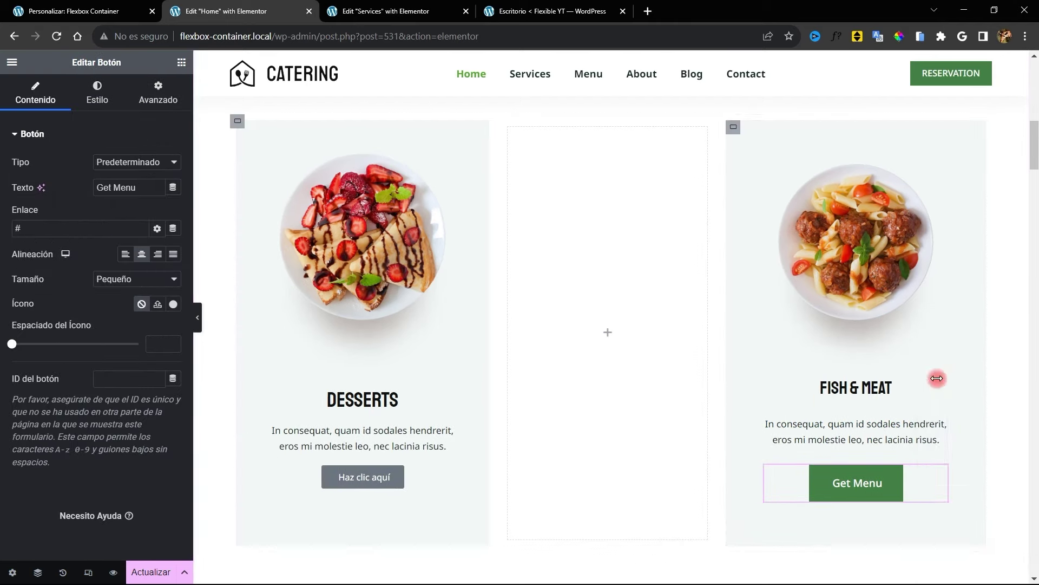
pyautogui.rightClick(395, 476)
pyautogui.click(462, 408)
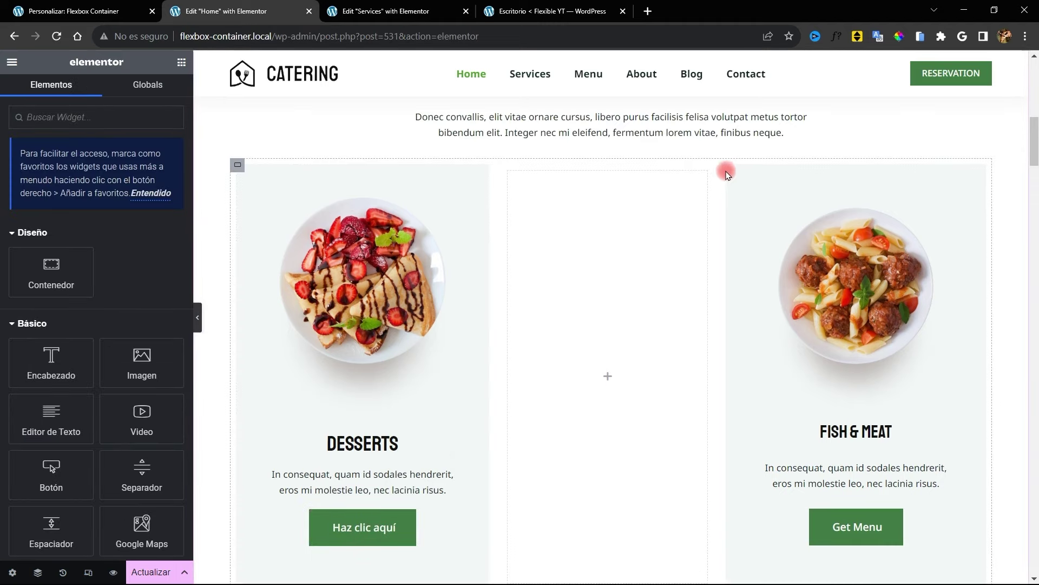
# Delete the Fish & Meat column and the empty right container, then restore the editor panel
pyautogui.rightClick(732, 172)
pyautogui.click(755, 455)
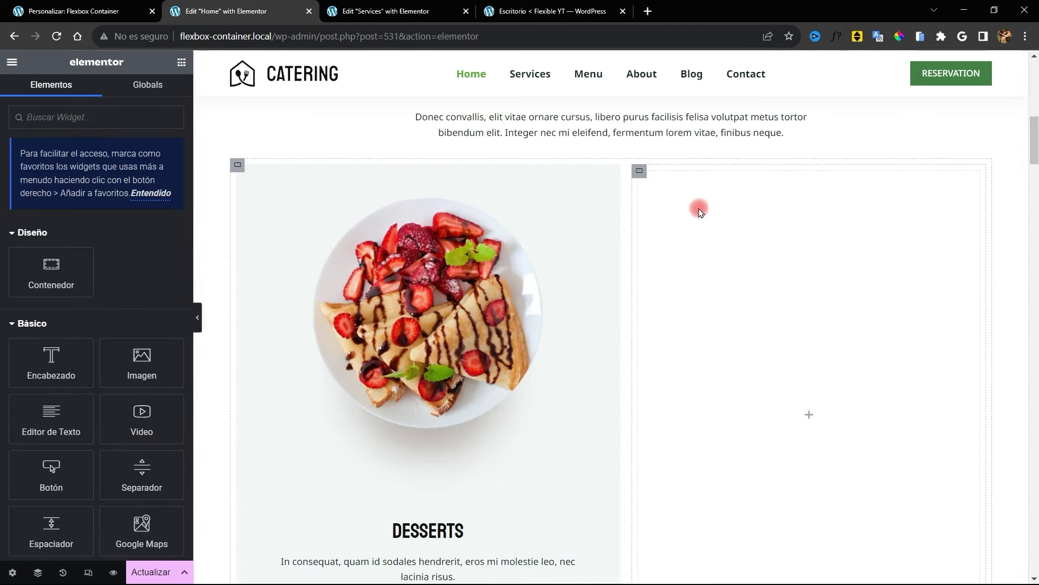
pyautogui.rightClick(639, 215)
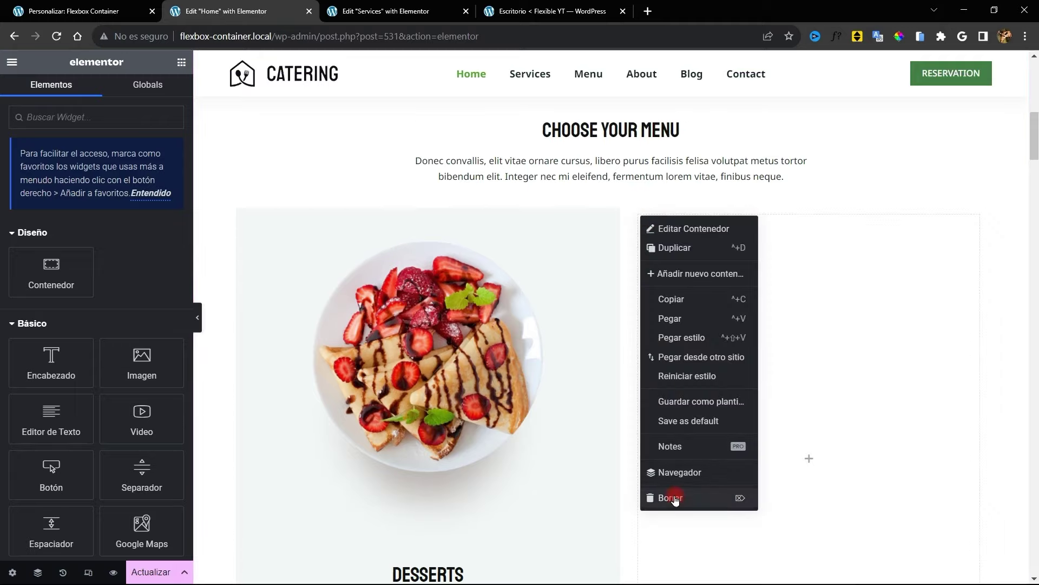
pyautogui.click(675, 498)
pyautogui.scroll(-4, 522, 239)
pyautogui.click(198, 317)
pyautogui.scroll(6, 381, 357)
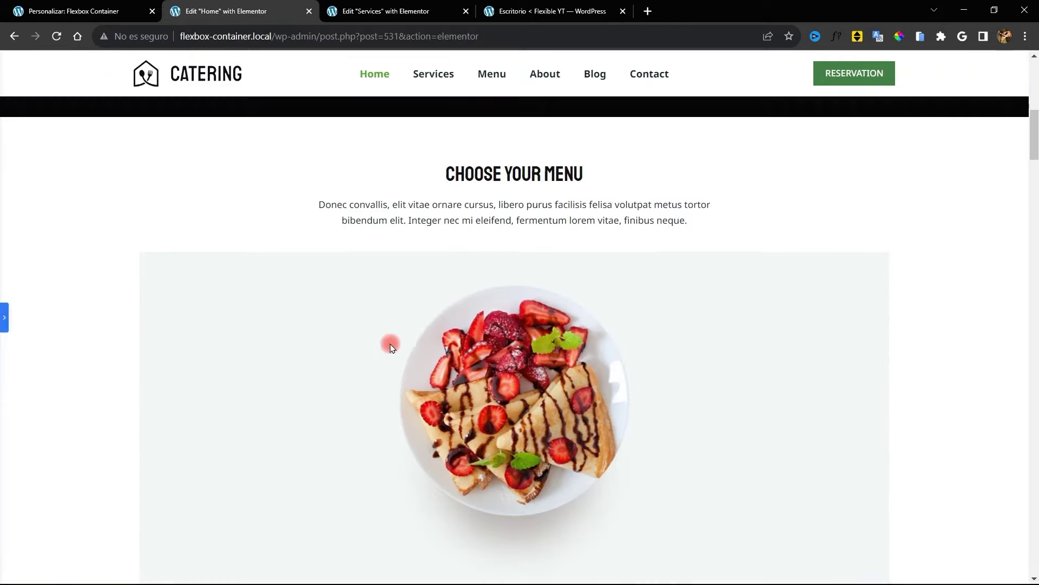
pyautogui.scroll(-3, 386, 349)
pyautogui.scroll(1, 353, 354)
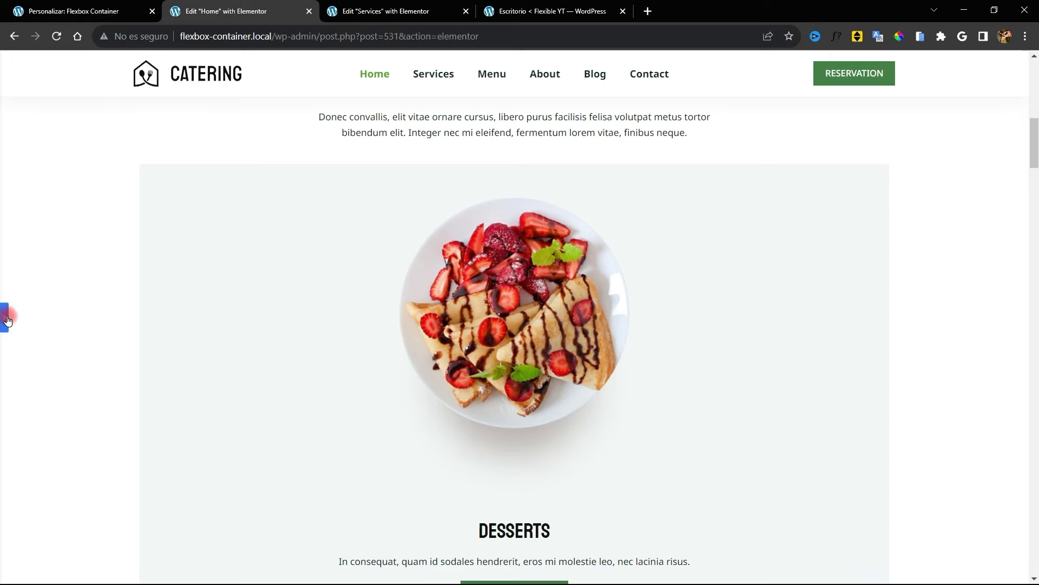
pyautogui.click(5, 318)
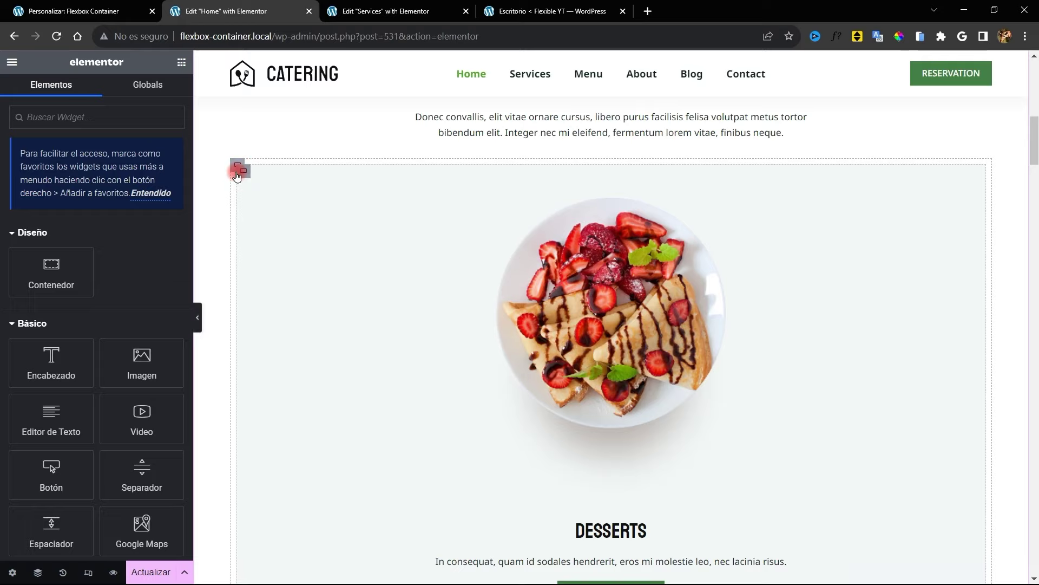
# Duplicate the Desserts card twice to get three identical cards in the row
pyautogui.click(235, 163)
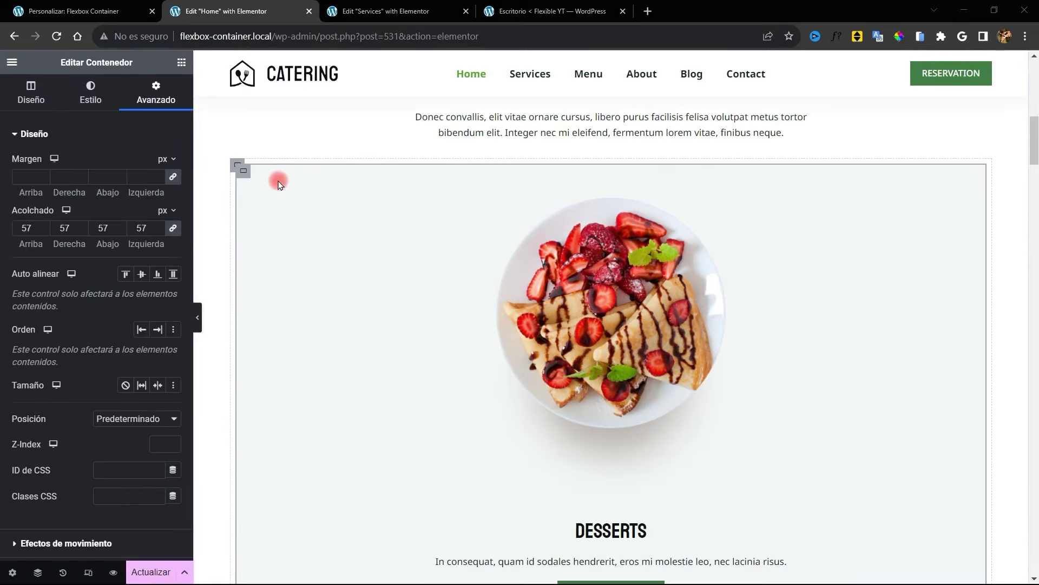
pyautogui.rightClick(239, 177)
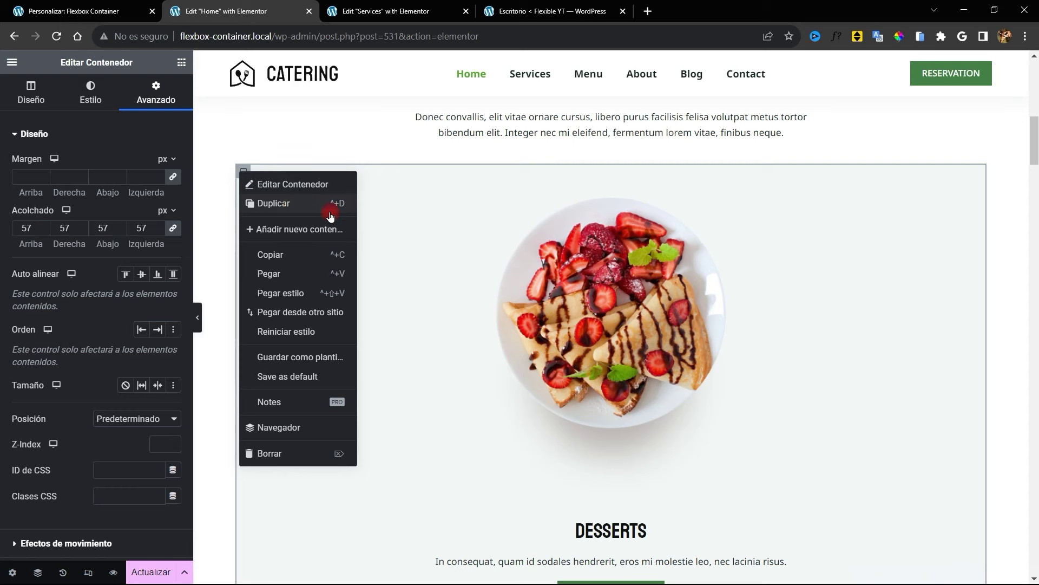
pyautogui.click(293, 204)
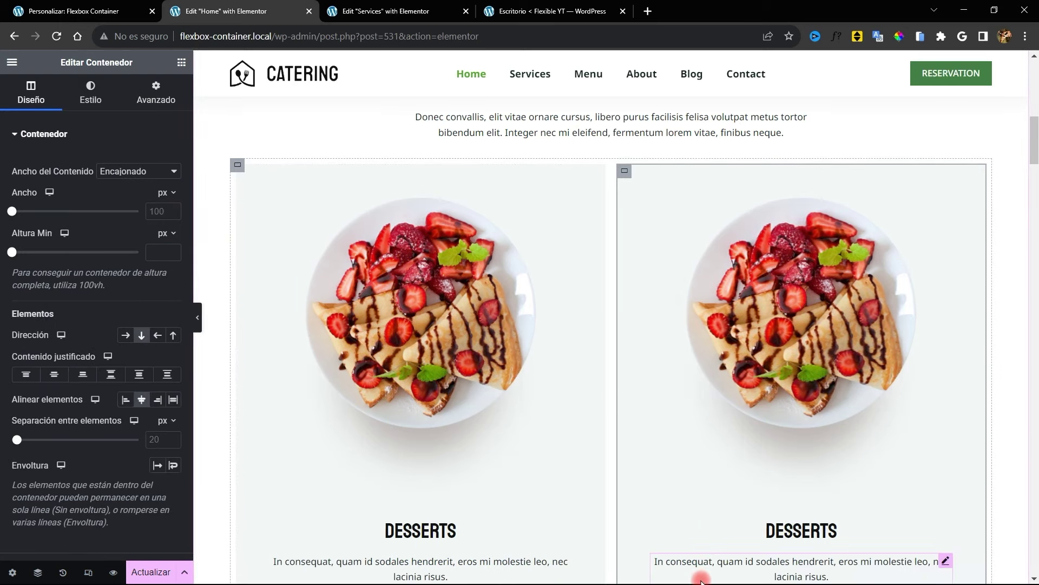
pyautogui.scroll(-2, 385, 309)
pyautogui.scroll(4, 385, 308)
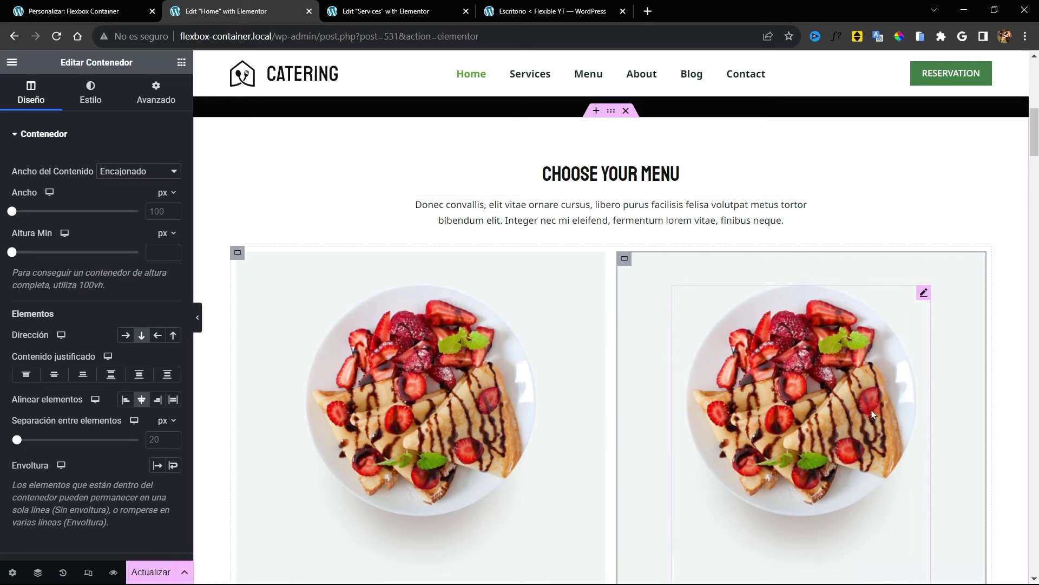
pyautogui.rightClick(623, 259)
pyautogui.click(659, 289)
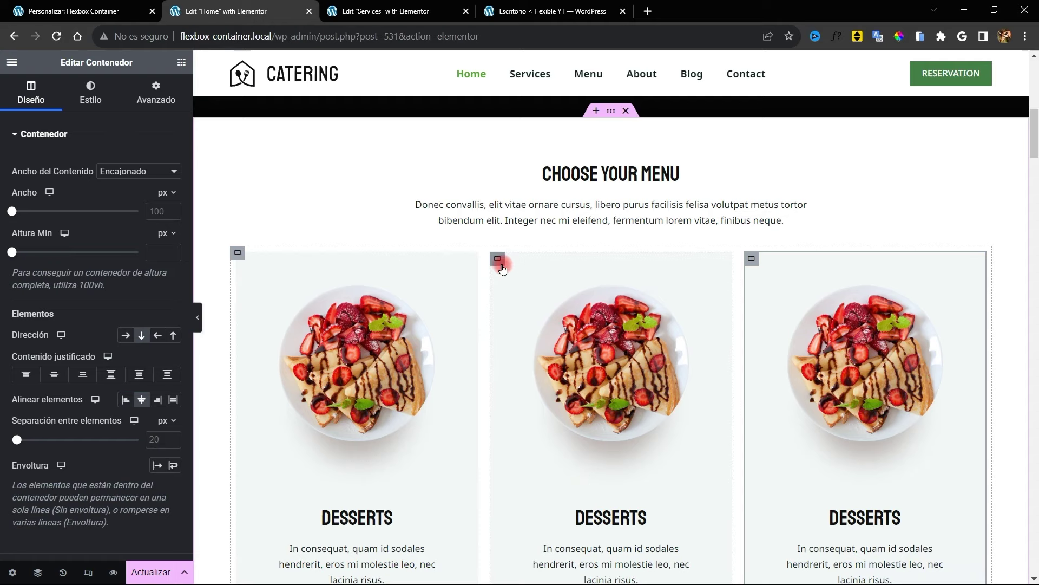
pyautogui.rightClick(498, 259)
pyautogui.click(551, 297)
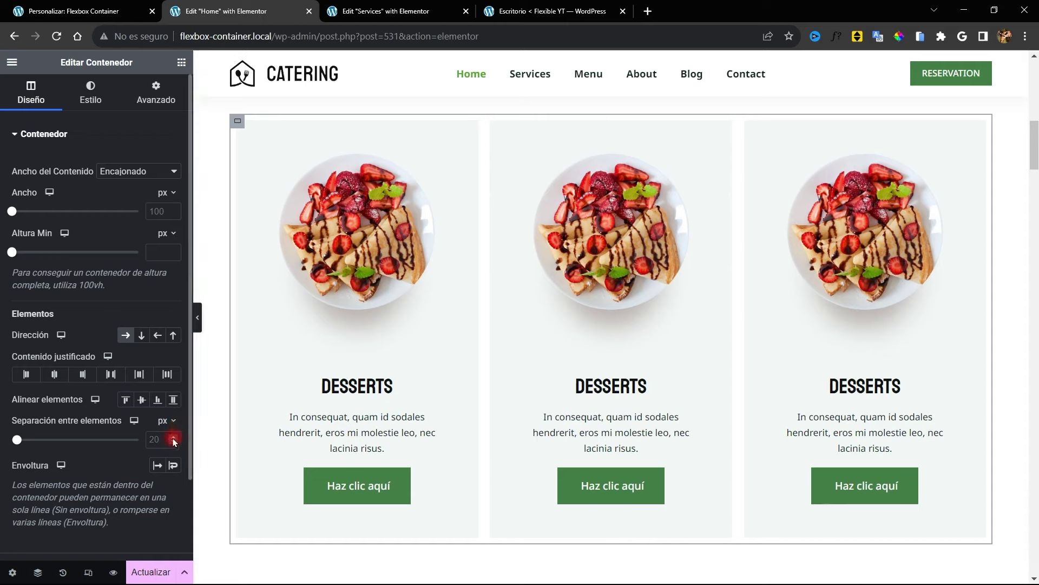
# Experiment with larger and smaller gaps between elements, finally setting the gap to 0
pyautogui.scroll(5, 608, 295)
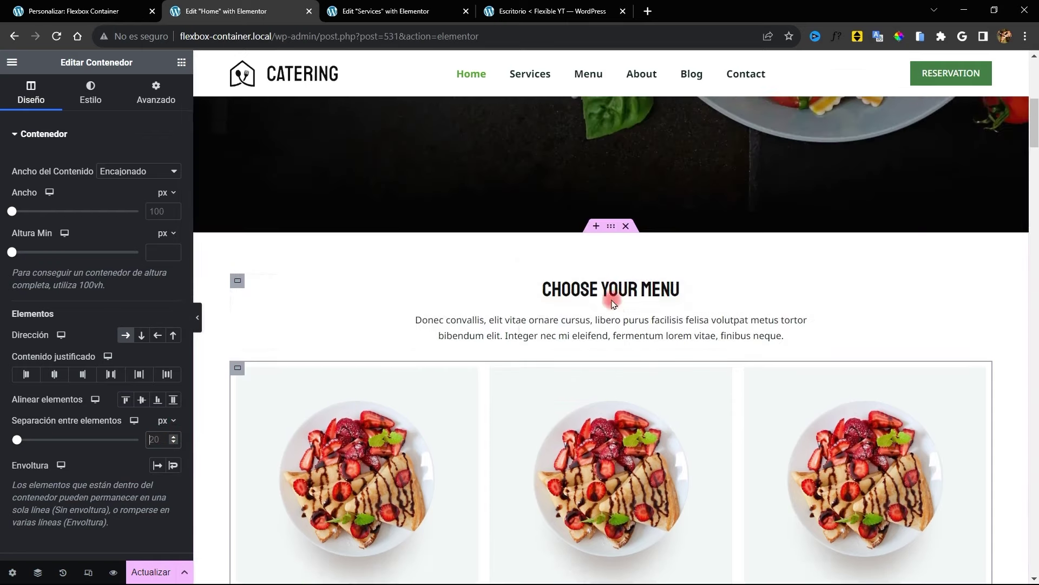
pyautogui.scroll(-2, 260, 282)
pyautogui.scroll(-1, 313, 301)
pyautogui.scroll(1, 313, 301)
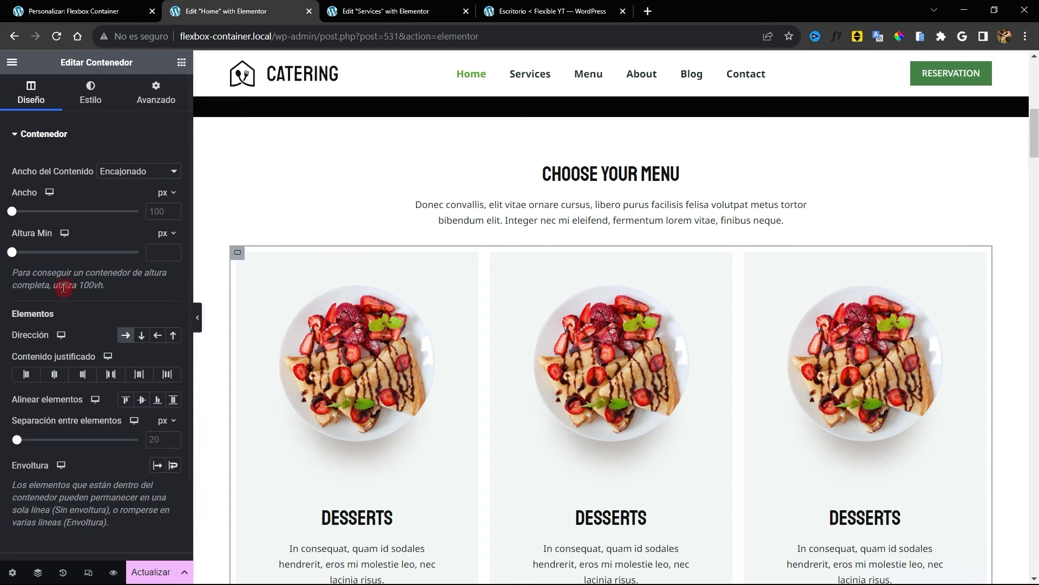
pyautogui.click(157, 440)
pyautogui.write('0')
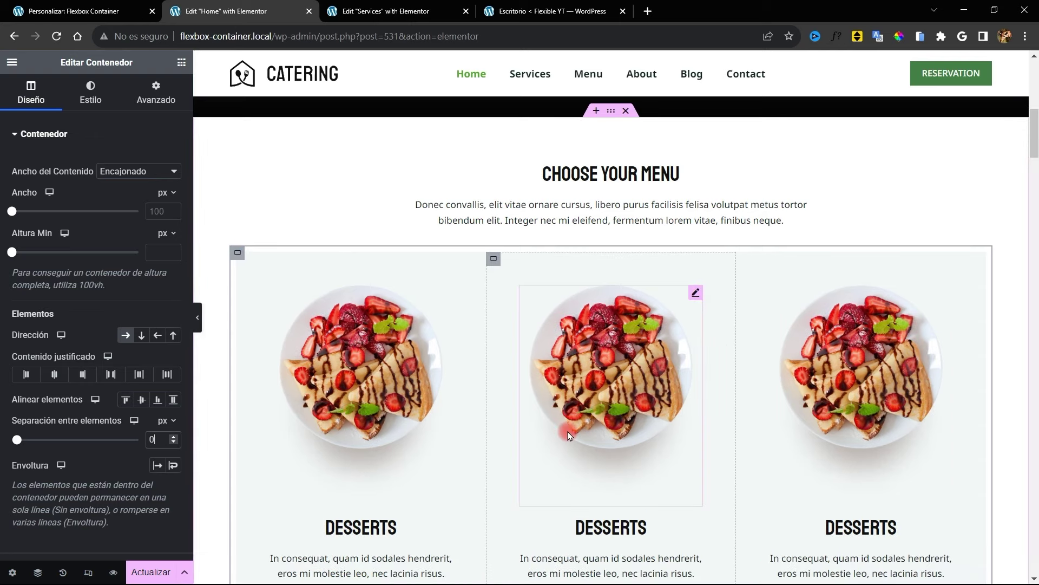
pyautogui.click(154, 440)
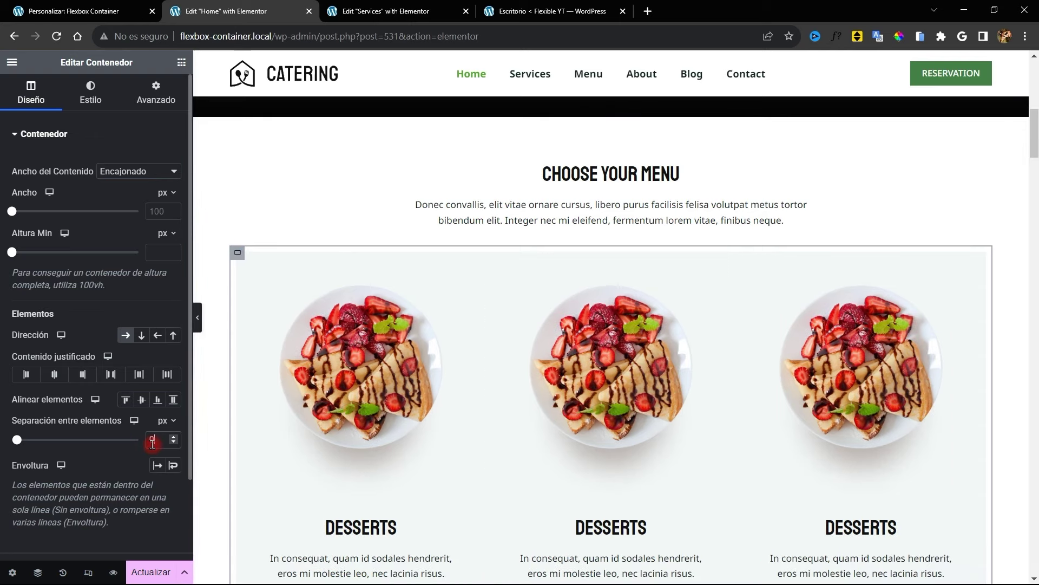
pyautogui.press('Up')
pyautogui.press('Up')
pyautogui.press('Up')
pyautogui.press('Up')
pyautogui.press('Up')
pyautogui.press('Up')
pyautogui.press('Up')
pyautogui.press('Up')
pyautogui.press('Up')
pyautogui.press('Up')
pyautogui.press('Up')
pyautogui.press('Up')
pyautogui.press('Up')
pyautogui.press('Up')
pyautogui.press('Up')
pyautogui.press('Up')
pyautogui.press('Up')
pyautogui.press('Up')
pyautogui.press('Up')
pyautogui.press('Up')
pyautogui.press('Up')
pyautogui.press('Up')
pyautogui.press('Up')
pyautogui.press('Up')
pyautogui.press('Up')
pyautogui.press('Up')
pyautogui.press('Up')
pyautogui.press('Up')
pyautogui.press('Up')
pyautogui.press('Up')
pyautogui.press('Up')
pyautogui.press('Up')
pyautogui.press('Up')
pyautogui.press('Up')
pyautogui.press('Up')
pyautogui.press('Up')
pyautogui.press('Up')
pyautogui.press('Up')
pyautogui.press('Up')
pyautogui.press('Up')
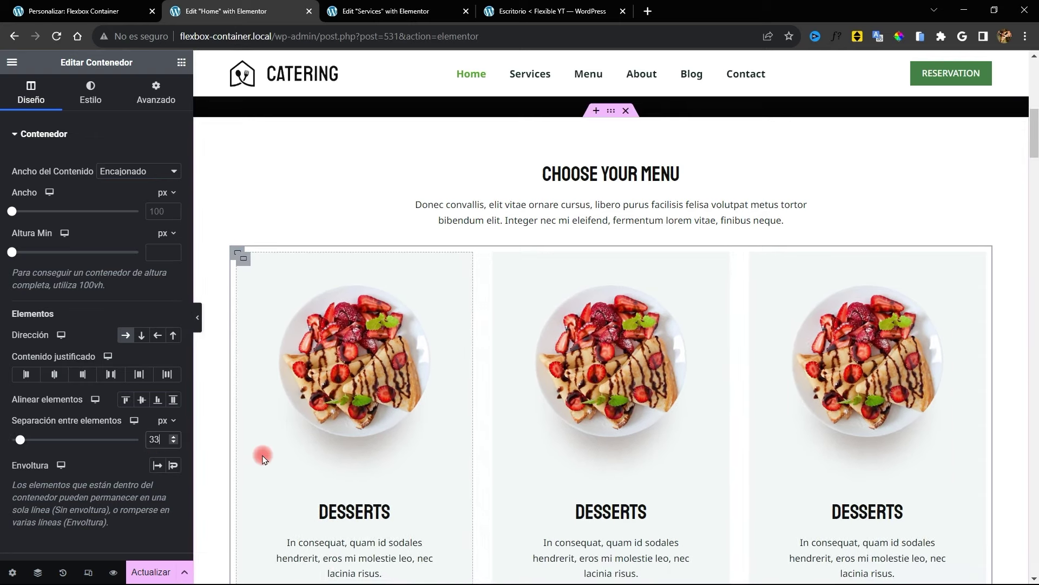
pyautogui.press('Up')
pyautogui.press('Up')
pyautogui.press('Up')
pyautogui.press('Up')
pyautogui.press('Up')
pyautogui.press('Up')
pyautogui.press('Up')
pyautogui.press('Up')
pyautogui.press('Up')
pyautogui.press('Up')
pyautogui.press('Up')
pyautogui.press('Up')
pyautogui.press('Up')
pyautogui.press('Up')
pyautogui.press('Up')
pyautogui.press('Up')
pyautogui.press('Up')
pyautogui.press('Up')
pyautogui.press('Up')
pyautogui.press('Up')
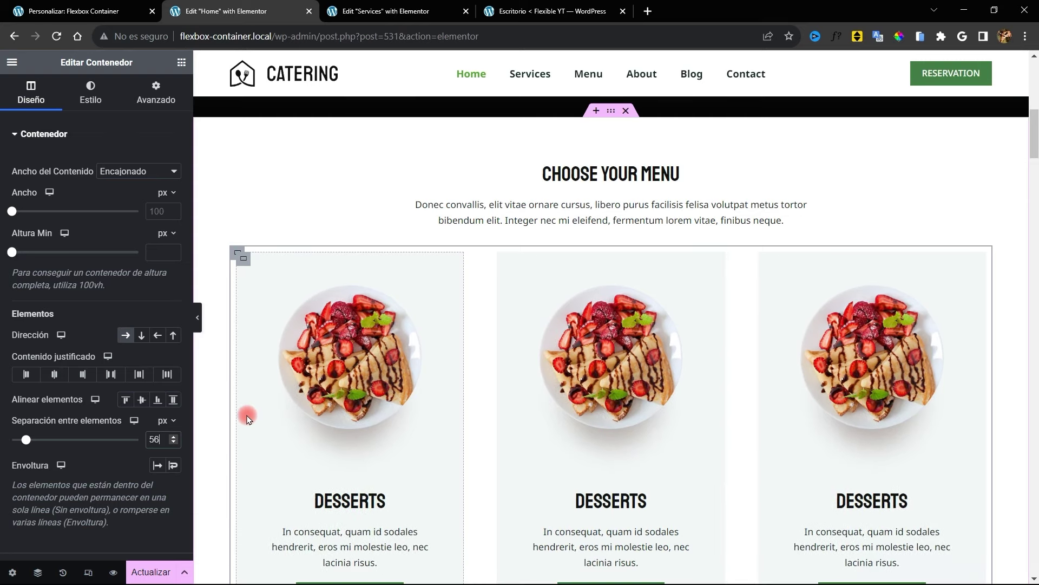
pyautogui.moveTo(49, 439)
pyautogui.mouseDown()
pyautogui.moveTo(16, 436)
pyautogui.moveTo(11, 426)
pyautogui.moveTo(33, 436)
pyautogui.mouseUp()
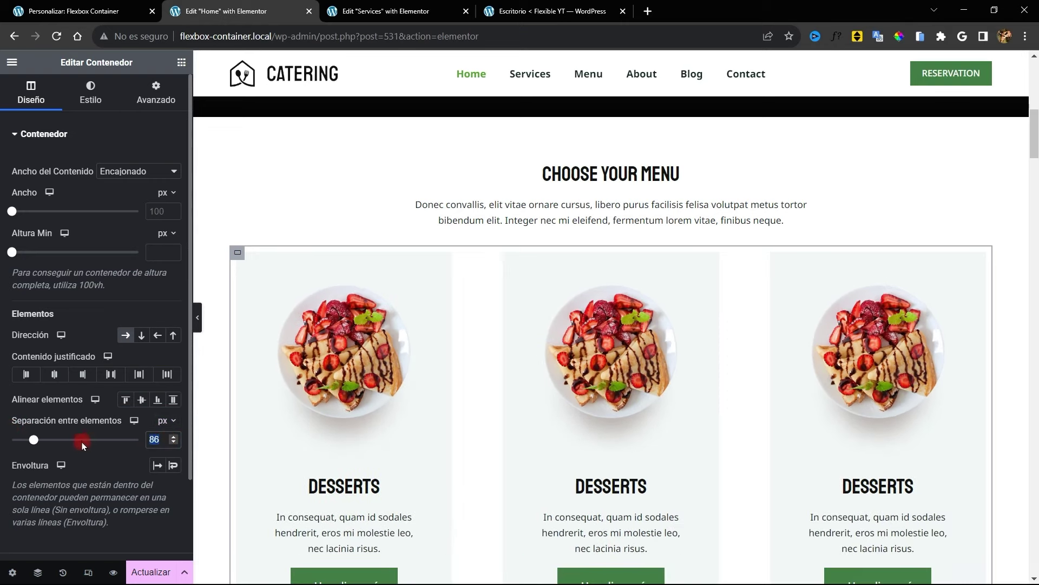
pyautogui.write('0')
pyautogui.click(247, 259)
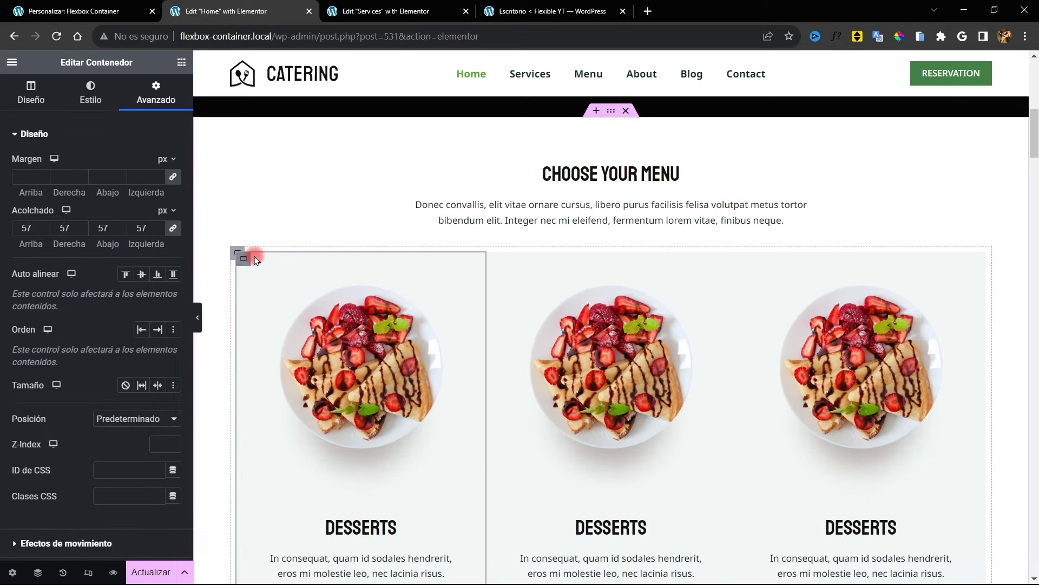
# Set the first Desserts card's content width to Full Width and its width to 30%
pyautogui.click(38, 95)
pyautogui.click(139, 171)
pyautogui.click(136, 203)
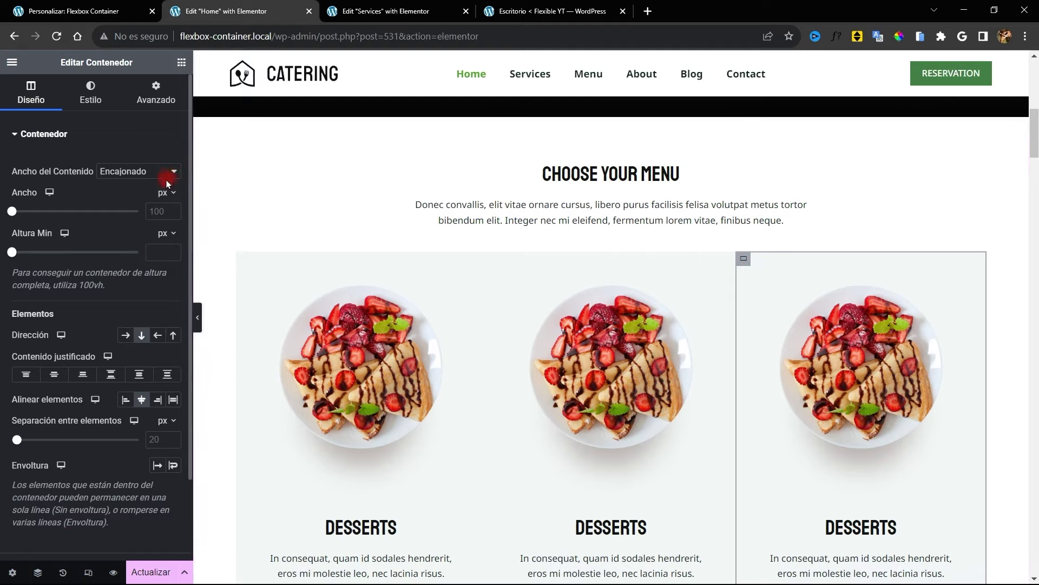
pyautogui.click(139, 171)
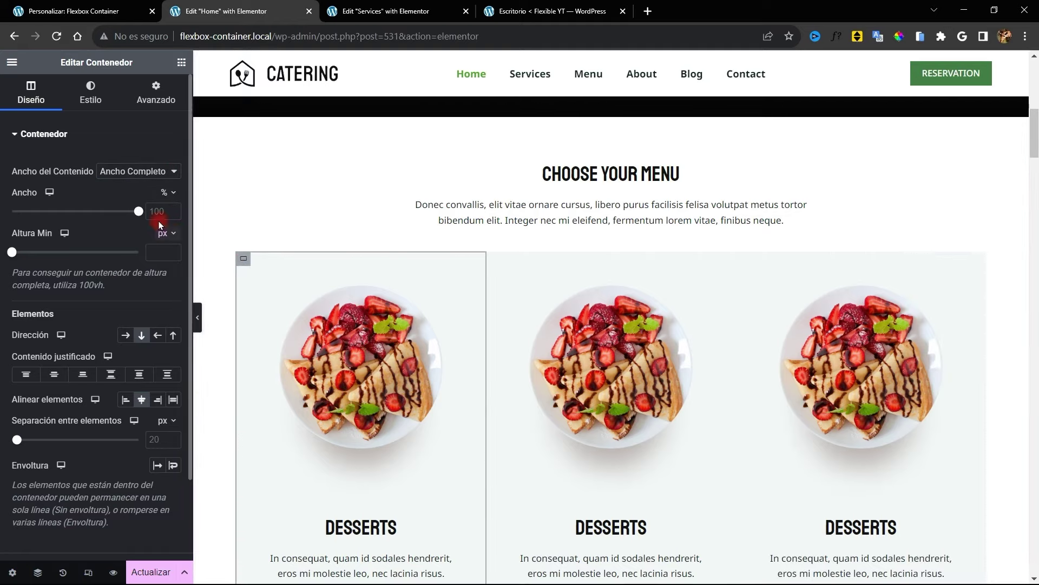
pyautogui.click(164, 210)
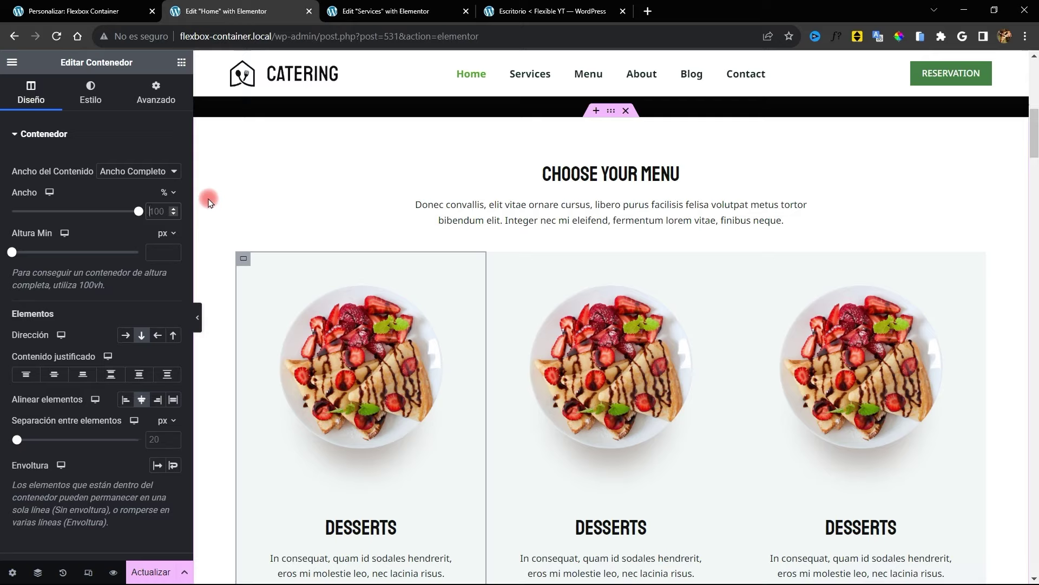
pyautogui.click(156, 210)
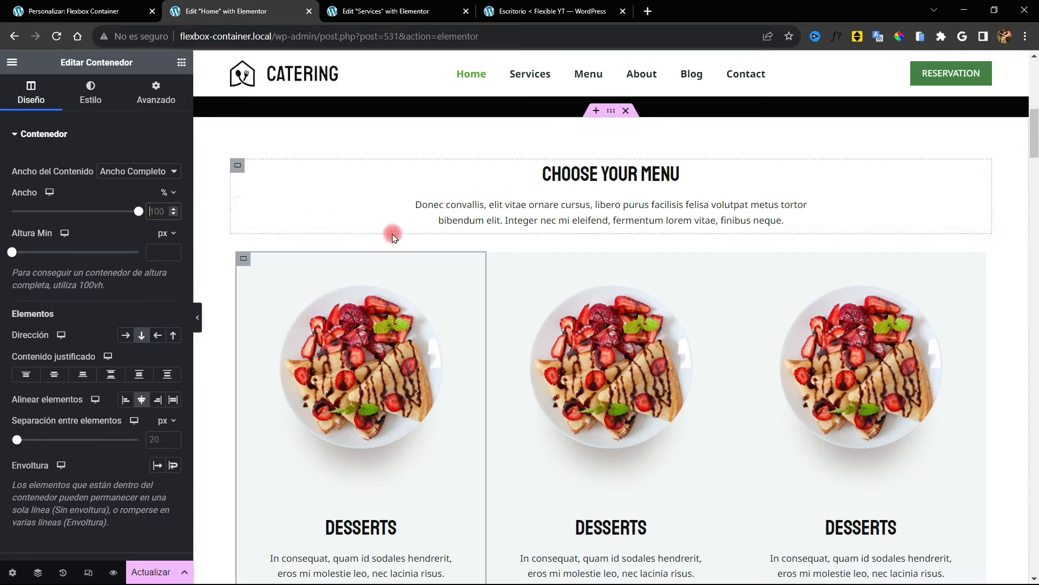
pyautogui.click(146, 211)
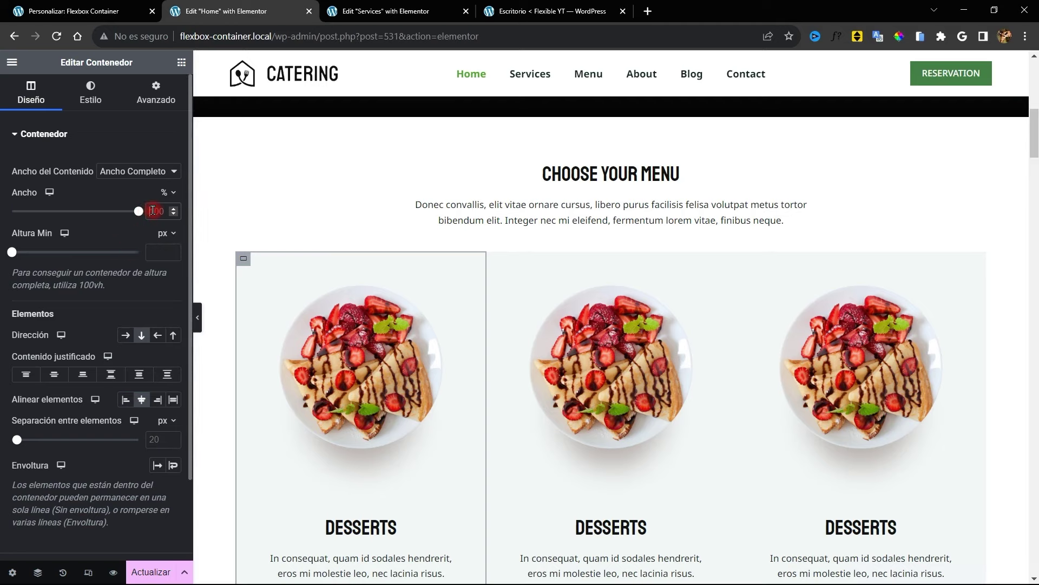
pyautogui.click(157, 212)
pyautogui.write('30')
# Set the second and third Desserts cards' width to 30%
pyautogui.click(367, 265)
pyautogui.hotkey('ctrl', 'z')
pyautogui.write('30')
pyautogui.click(313, 223)
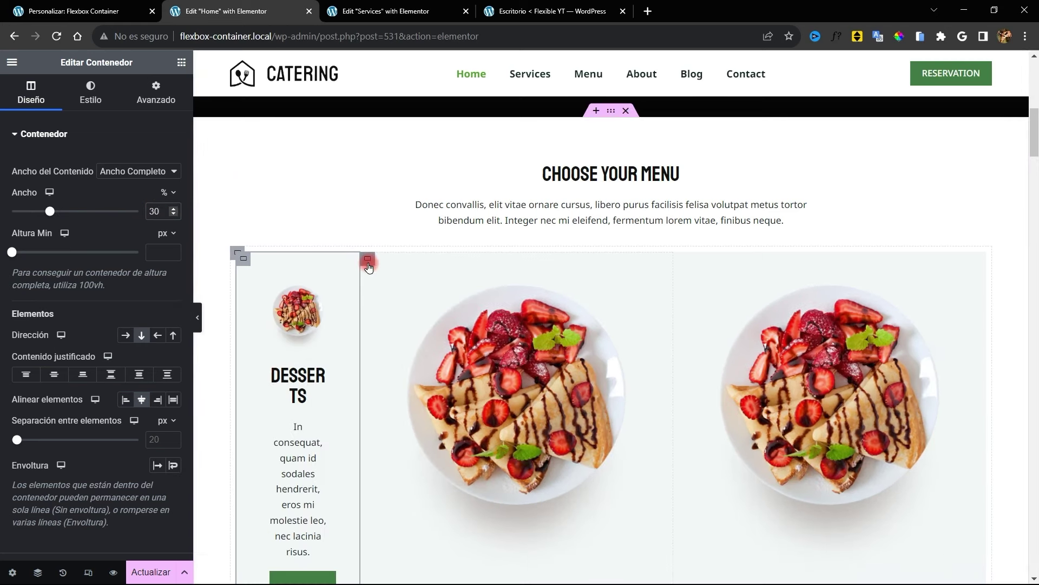
pyautogui.click(368, 259)
pyautogui.click(167, 212)
pyautogui.write('30')
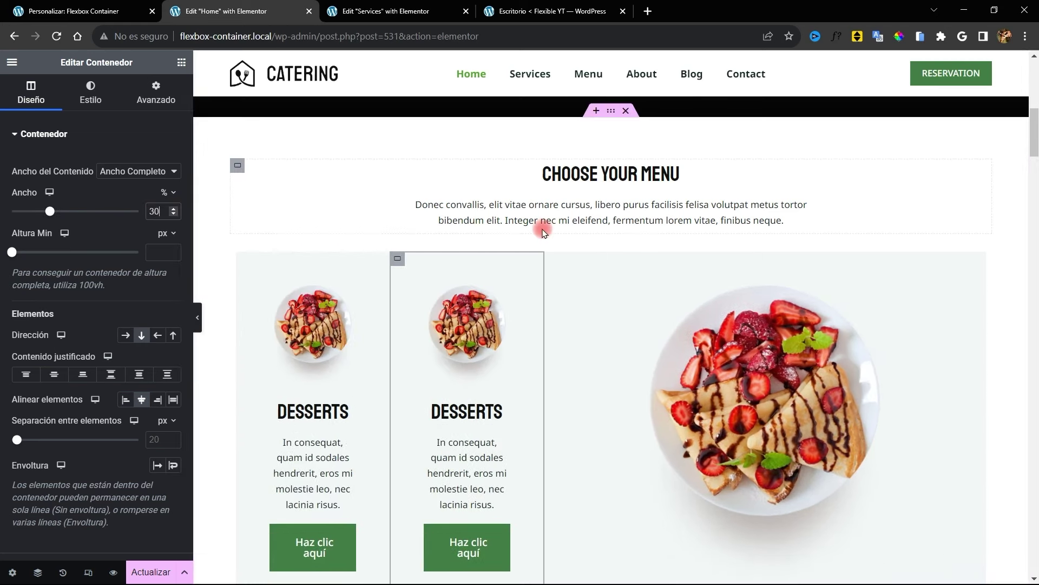
pyautogui.click(551, 259)
pyautogui.click(170, 215)
pyautogui.write('30')
# Set the row container's Justify Content to Space Between to spread the cards evenly
pyautogui.click(238, 253)
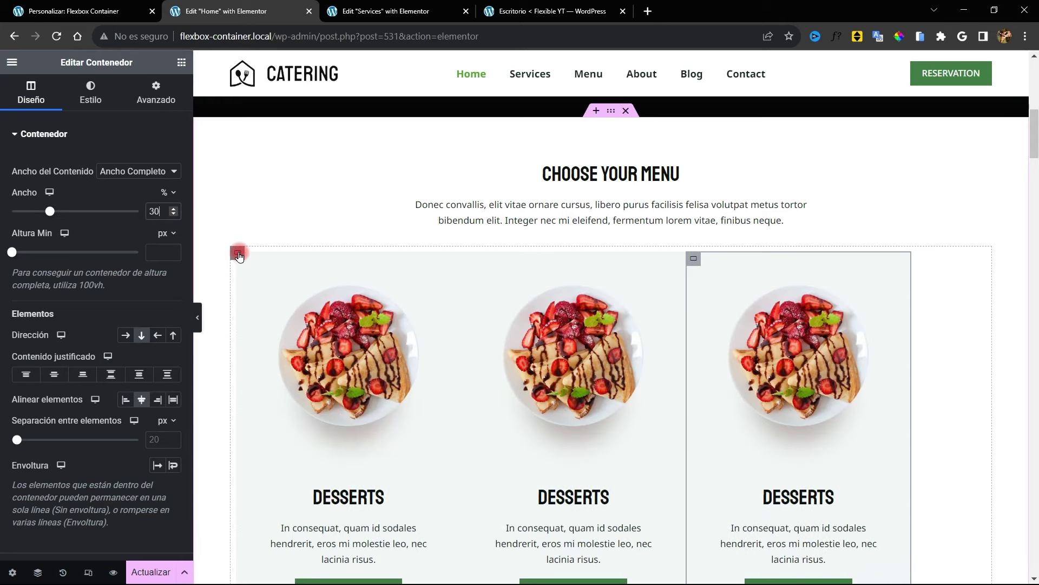
pyautogui.click(56, 375)
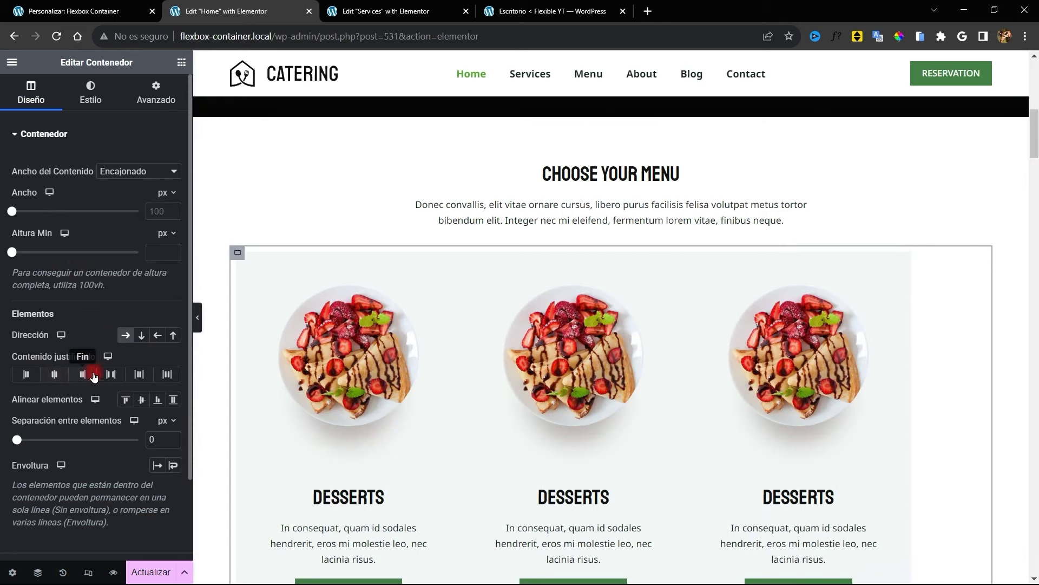
pyautogui.click(134, 374)
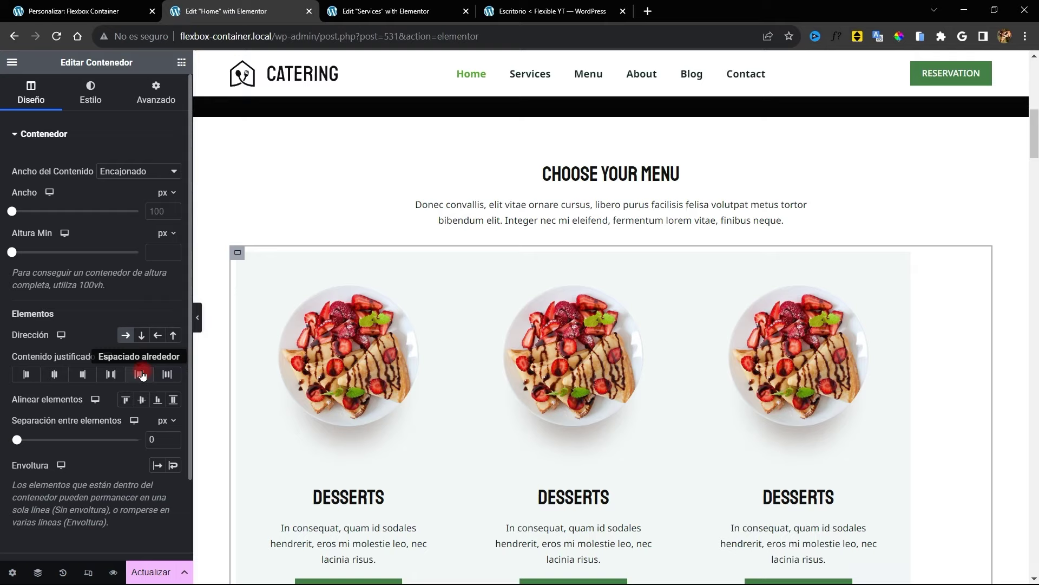
pyautogui.click(105, 374)
pyautogui.click(105, 374)
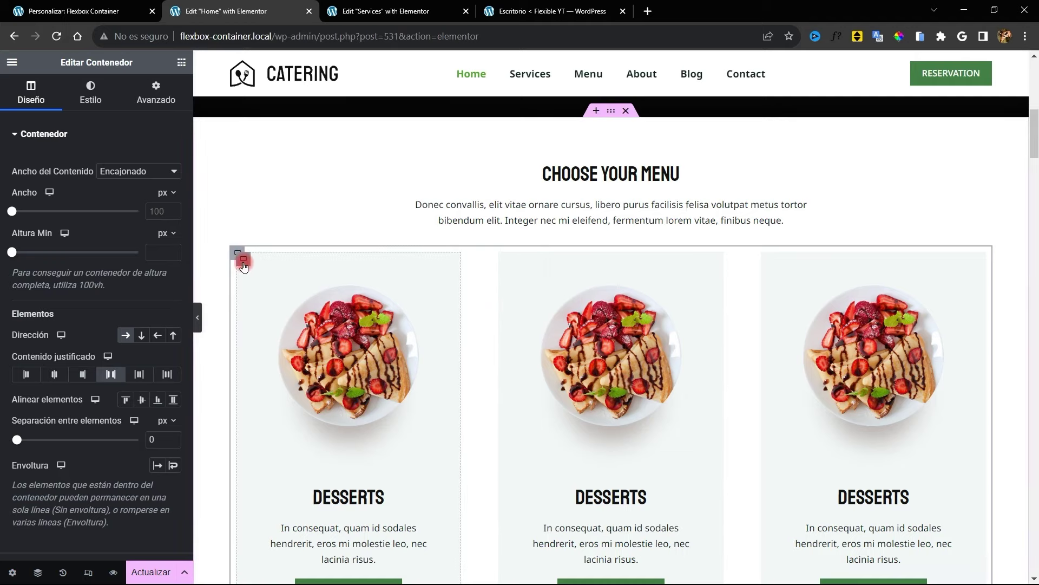
pyautogui.click(244, 262)
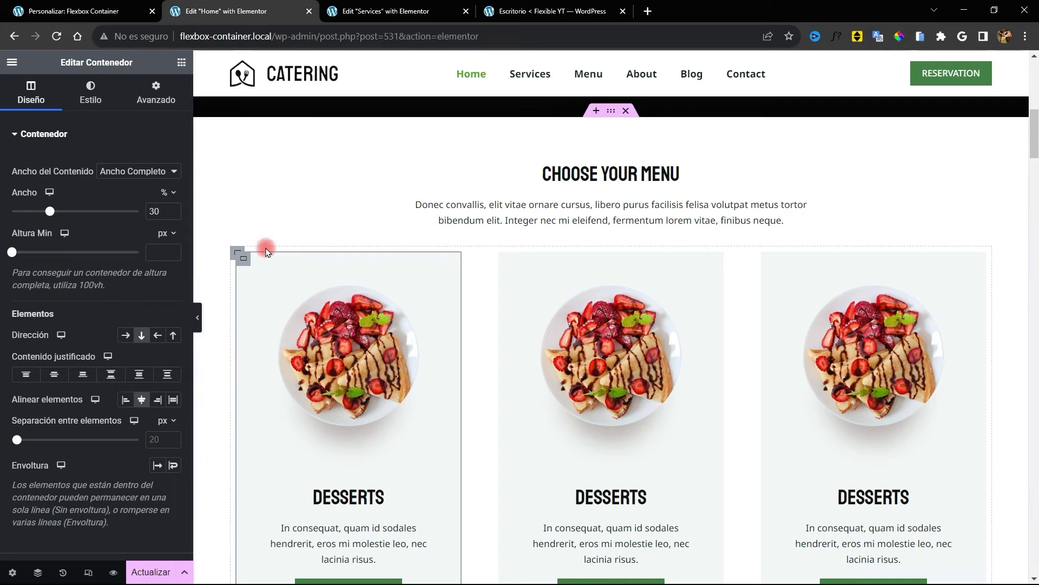
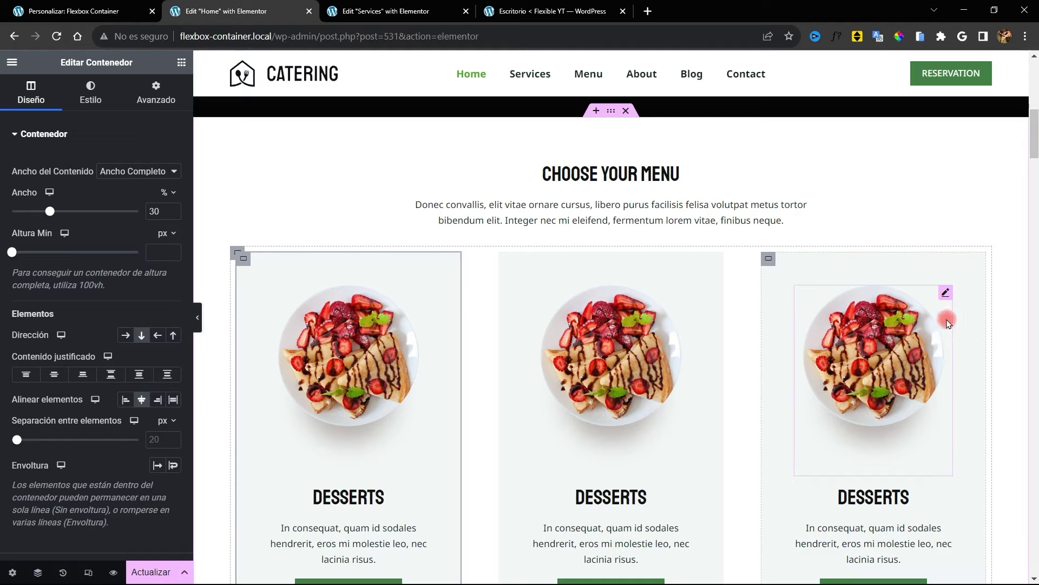
# Try Space Around, then settle the card row's Justify Content on Space Between
pyautogui.click(231, 254)
pyautogui.click(168, 374)
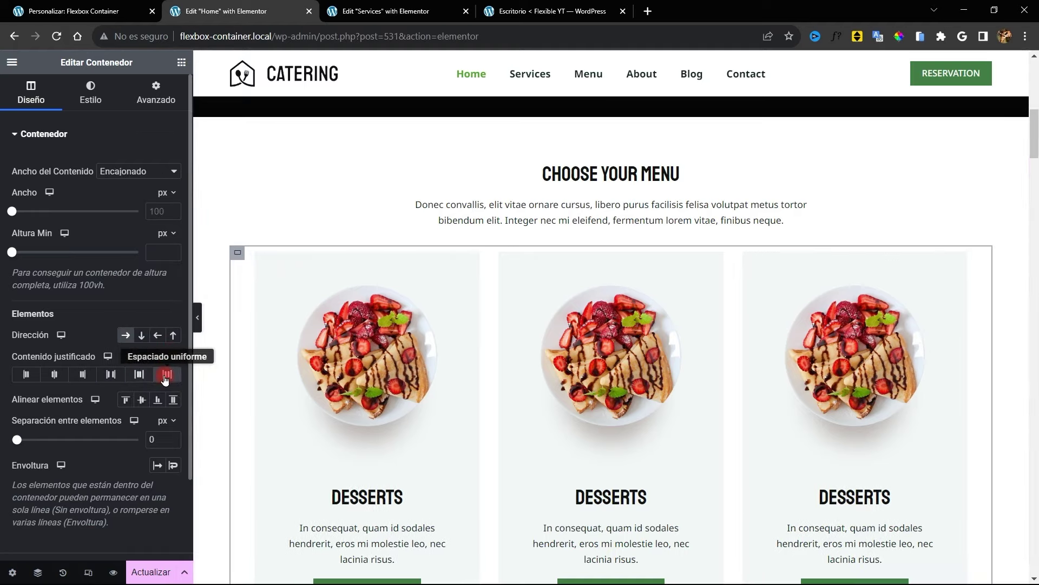
pyautogui.click(133, 374)
pyautogui.click(111, 375)
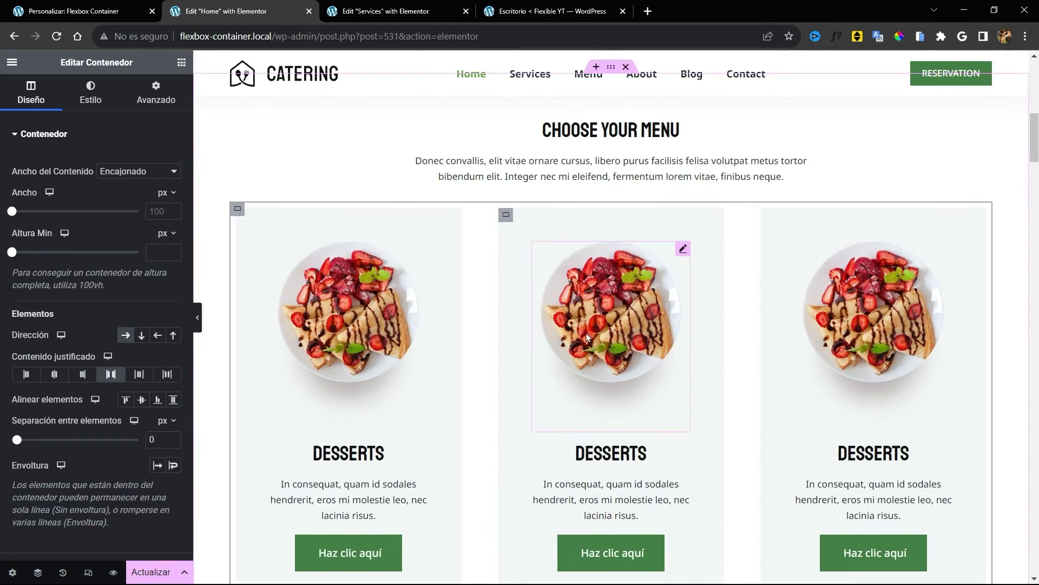
# Select the middle card's image box so its photo can be replaced
pyautogui.scroll(-3, 696, 331)
pyautogui.scroll(3, 594, 380)
pyautogui.click(612, 278)
# Swap in new dish photos and titles for Salads and Fish & Meat, then open the card row's context menu
pyautogui.click(86, 148)
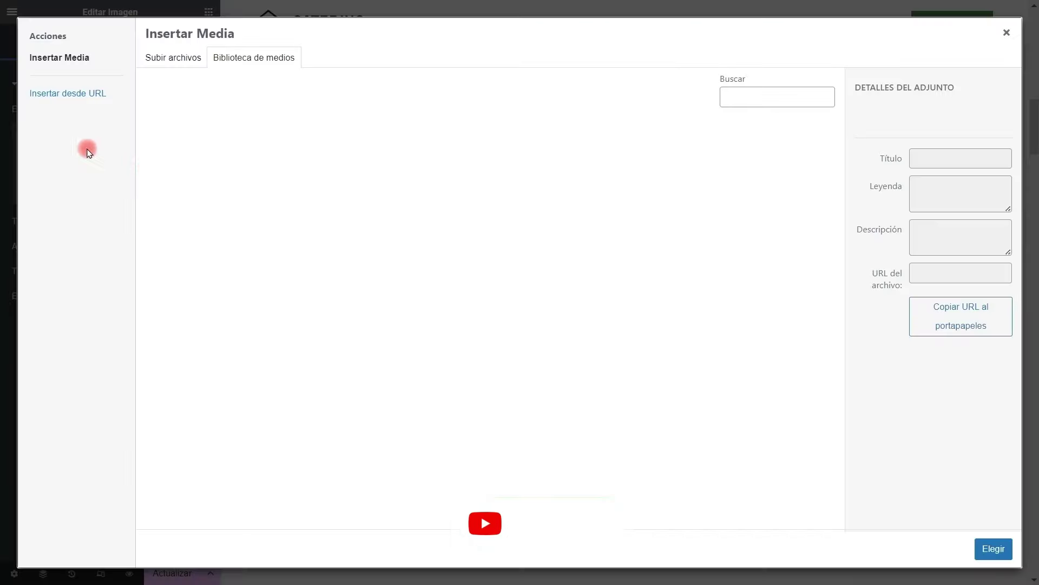
pyautogui.scroll(-9, 701, 378)
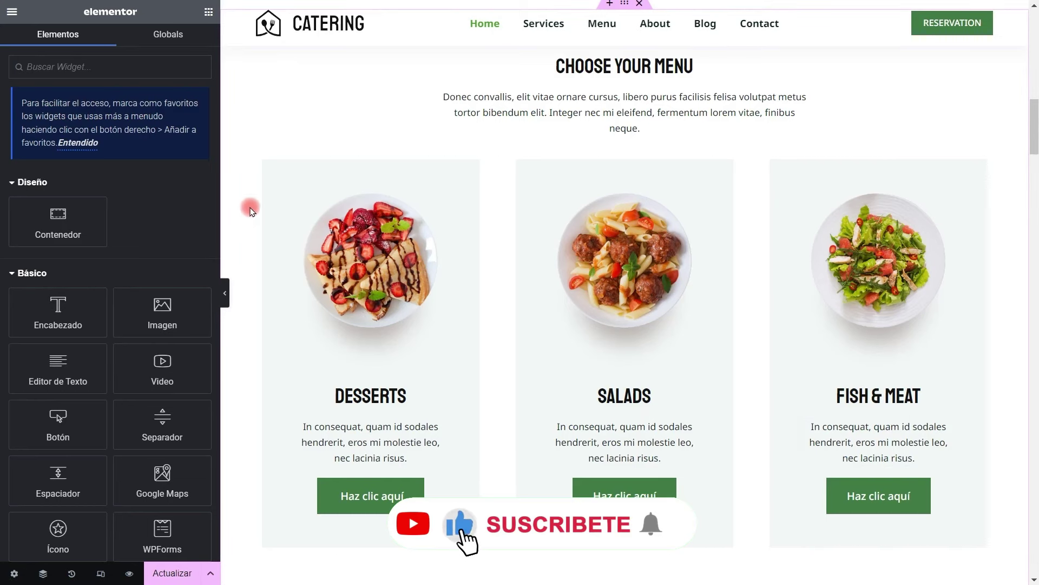
pyautogui.click(463, 305)
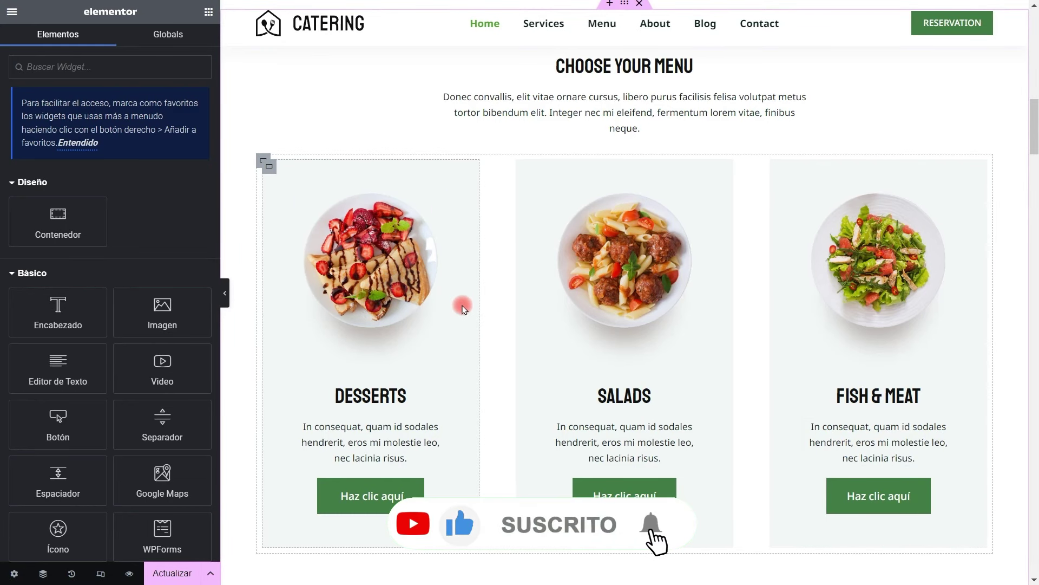
pyautogui.click(262, 173)
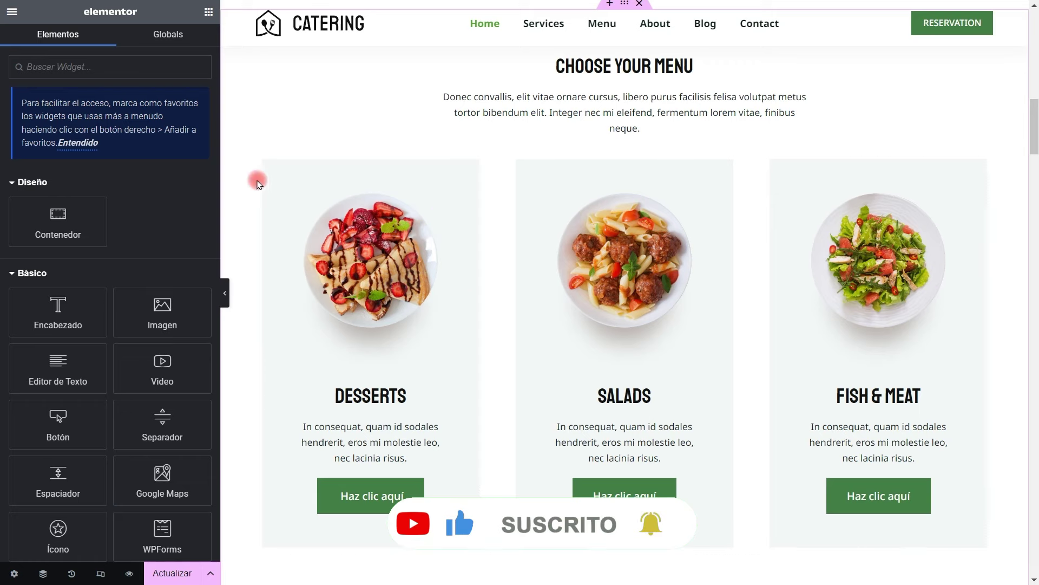
pyautogui.rightClick(263, 163)
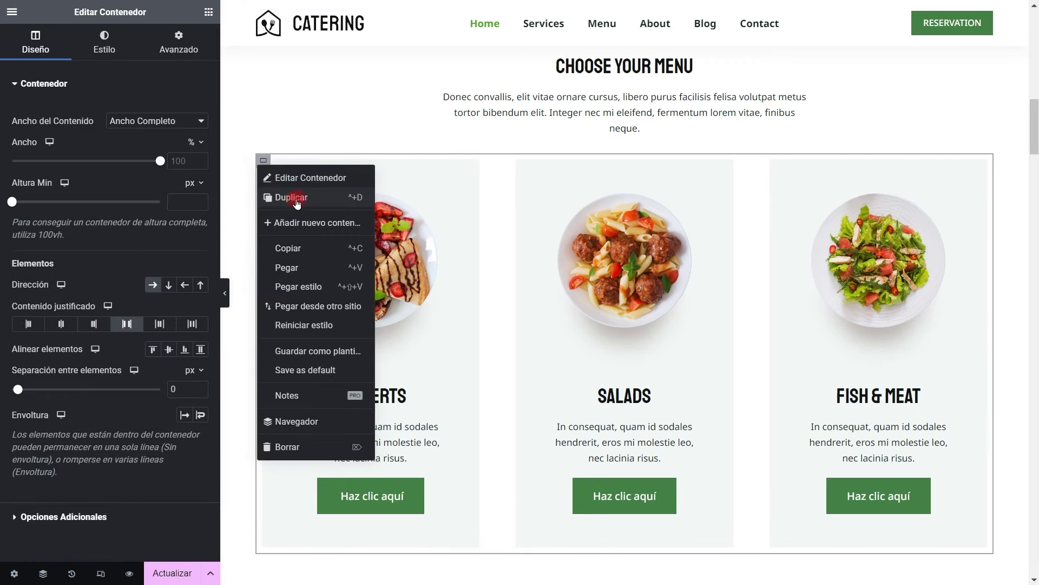
# Duplicate the menu card row, preview the page, and restore the editor panel
pyautogui.scroll(-5, 518, 266)
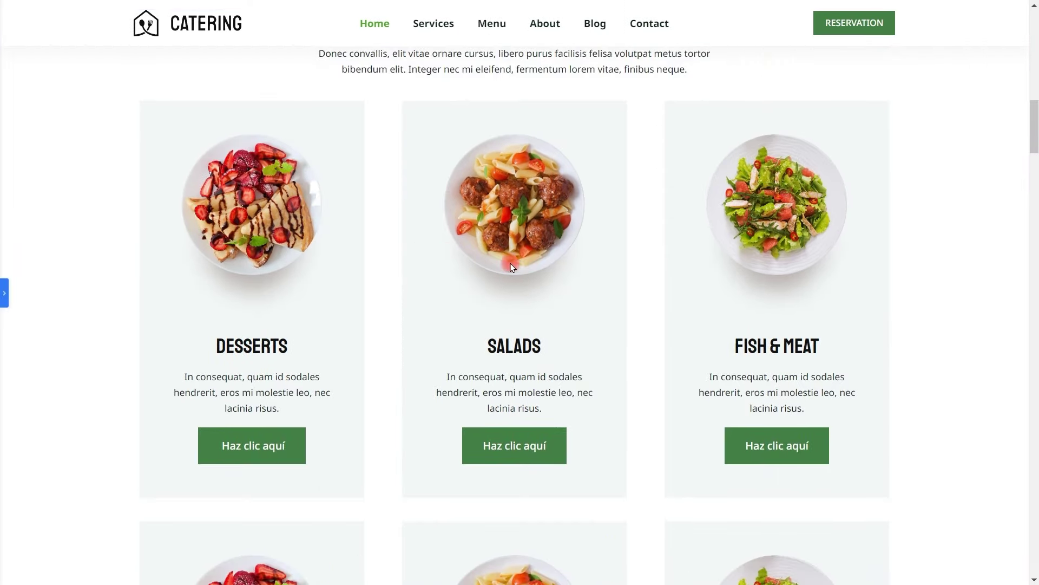
pyautogui.scroll(-1, 364, 186)
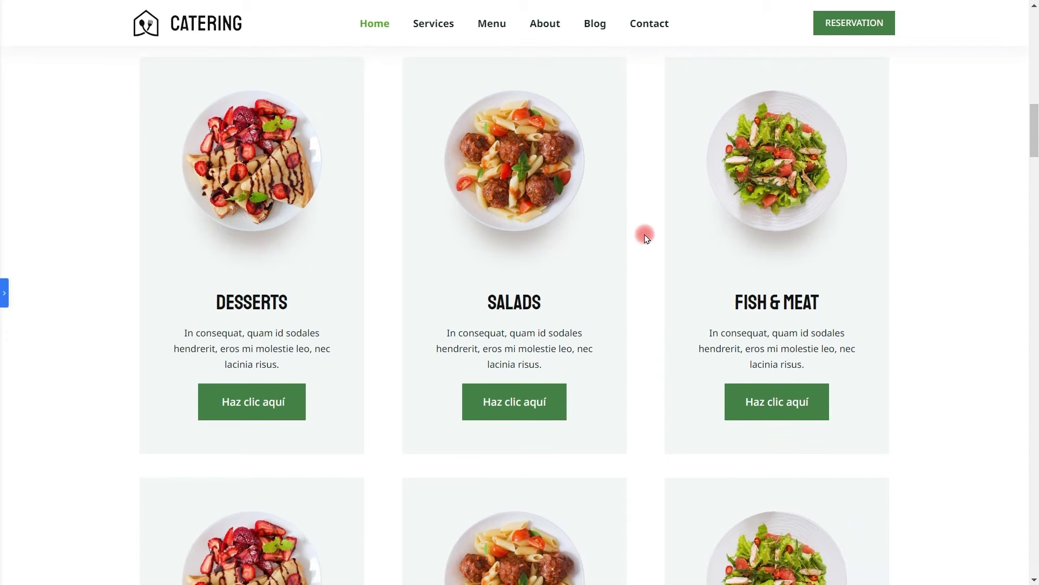
pyautogui.scroll(-6, 645, 235)
pyautogui.scroll(5, 588, 256)
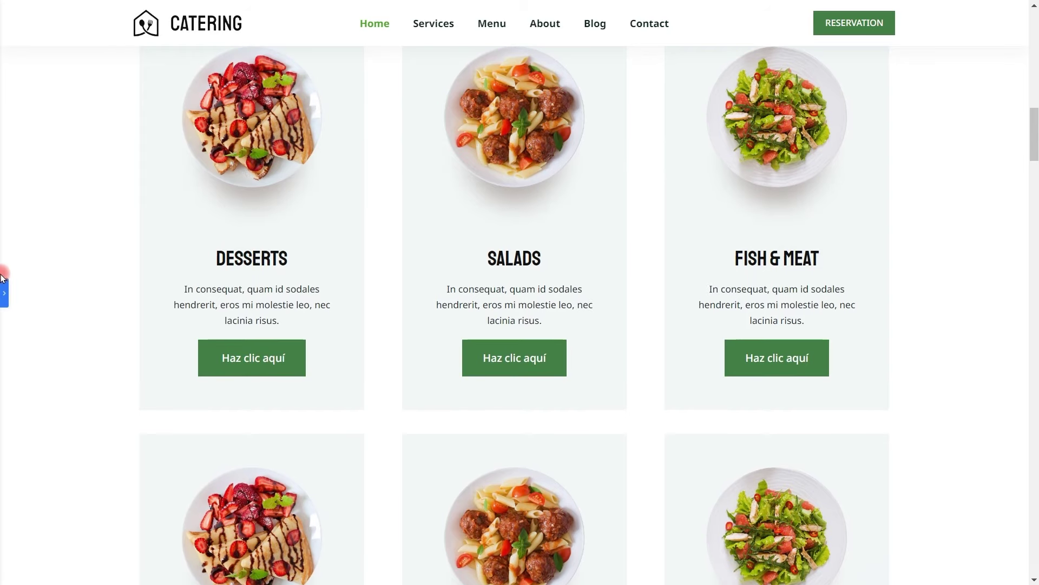
pyautogui.click(3, 286)
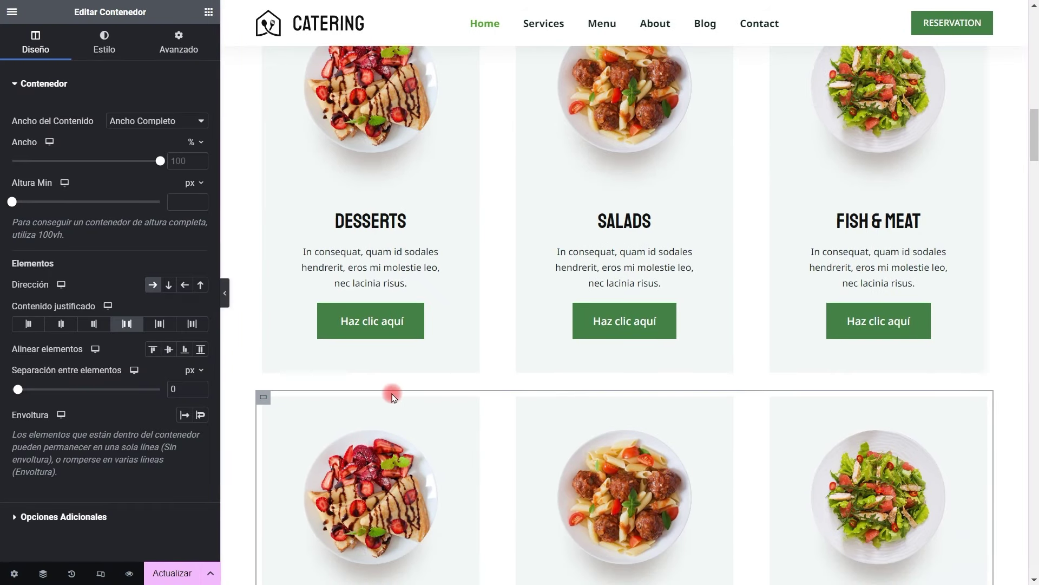
# Change the duplicated row's top margin from 100 to 0
pyautogui.scroll(-3, 259, 397)
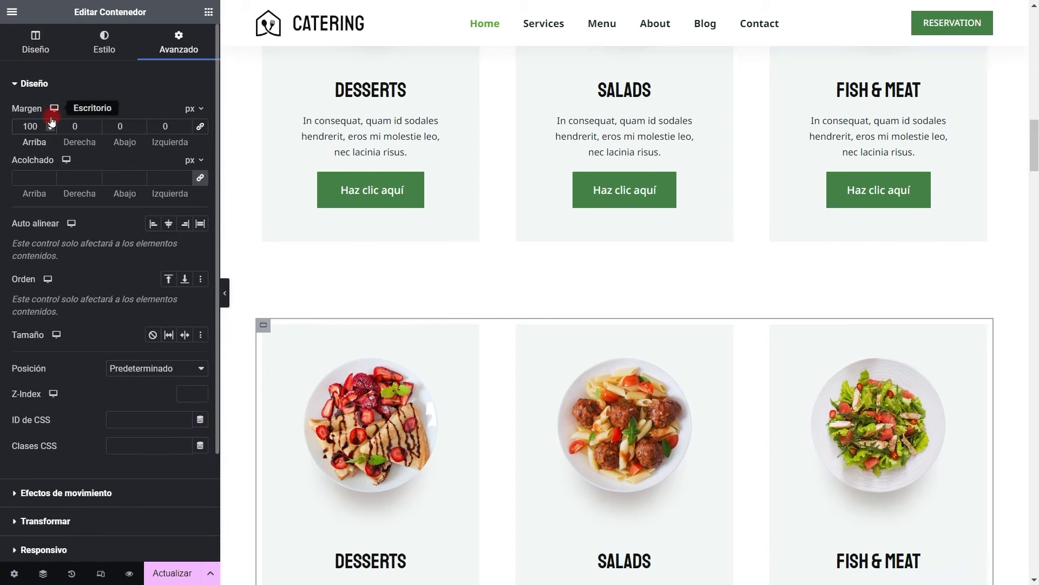
pyautogui.press('BackSpace')
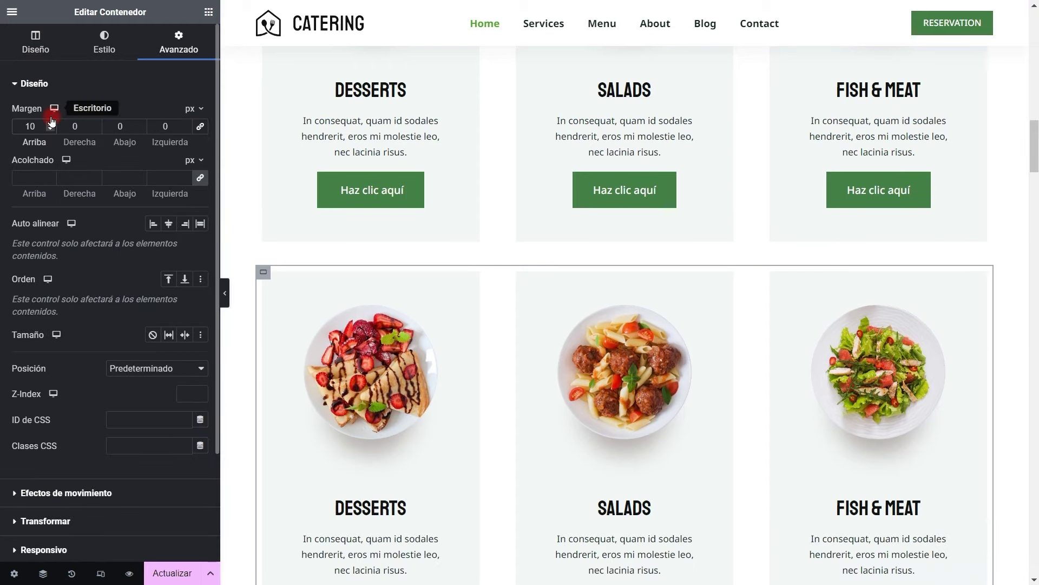
pyautogui.press('BackSpace')
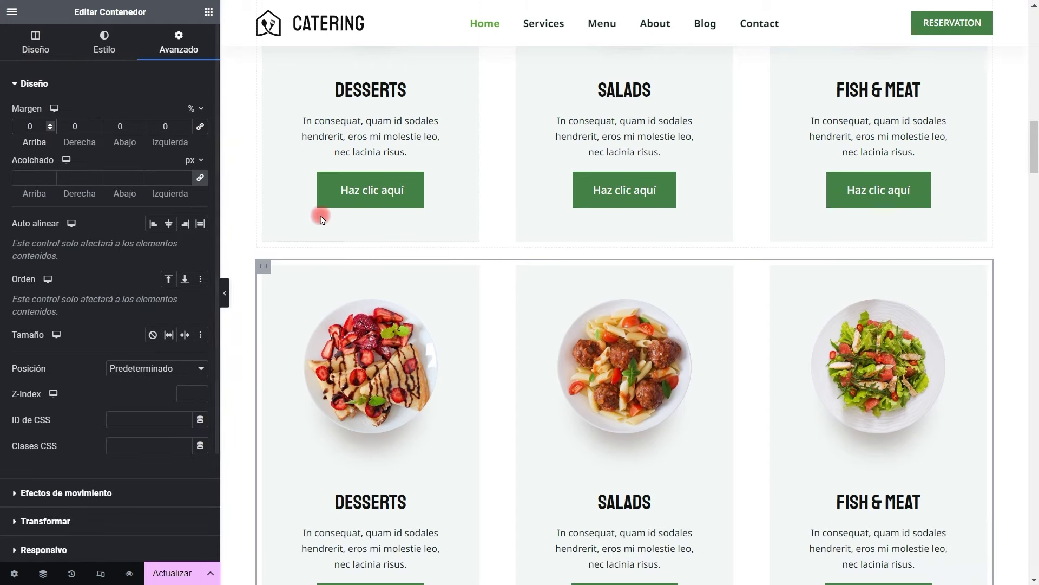
# Select the Desserts card and then the outer card container
pyautogui.click(267, 287)
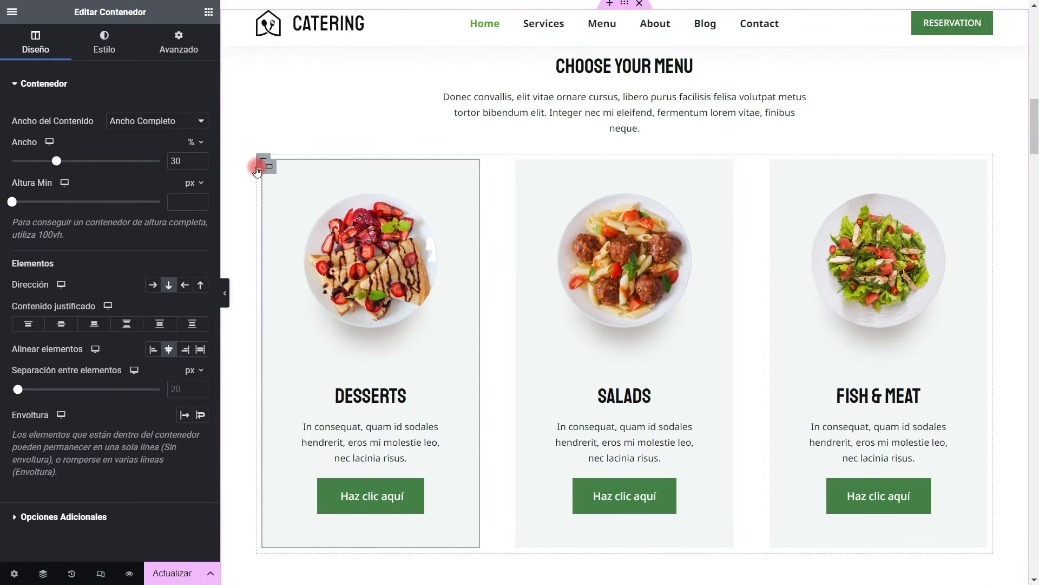
pyautogui.click(258, 168)
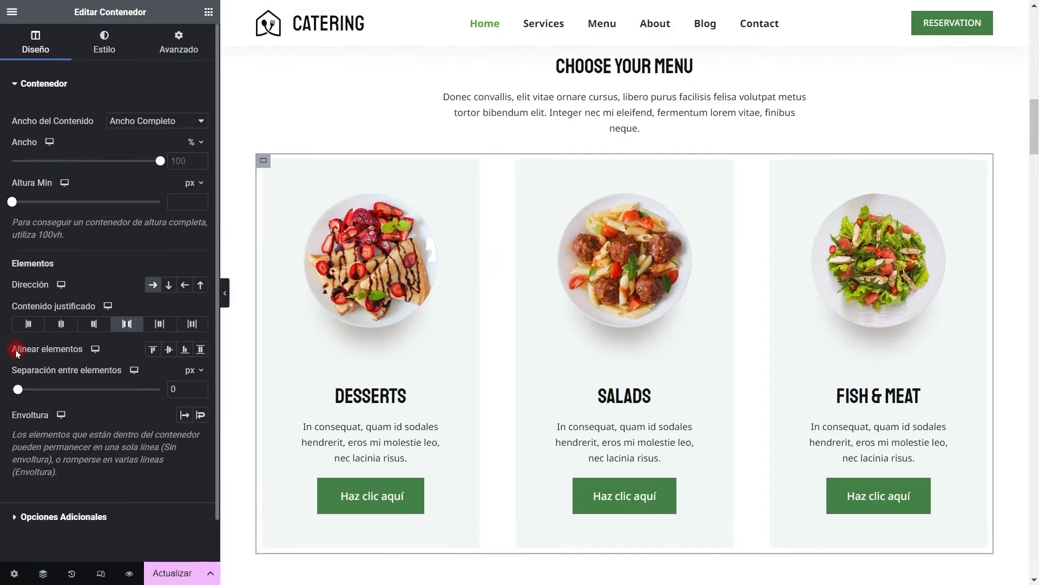
pyautogui.click(200, 414)
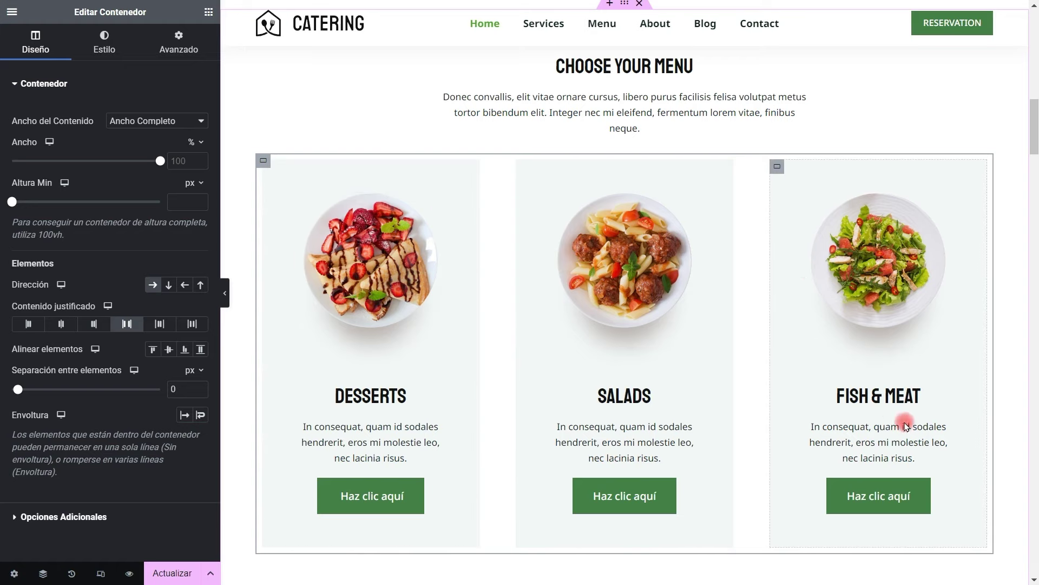
pyautogui.scroll(-3, 841, 424)
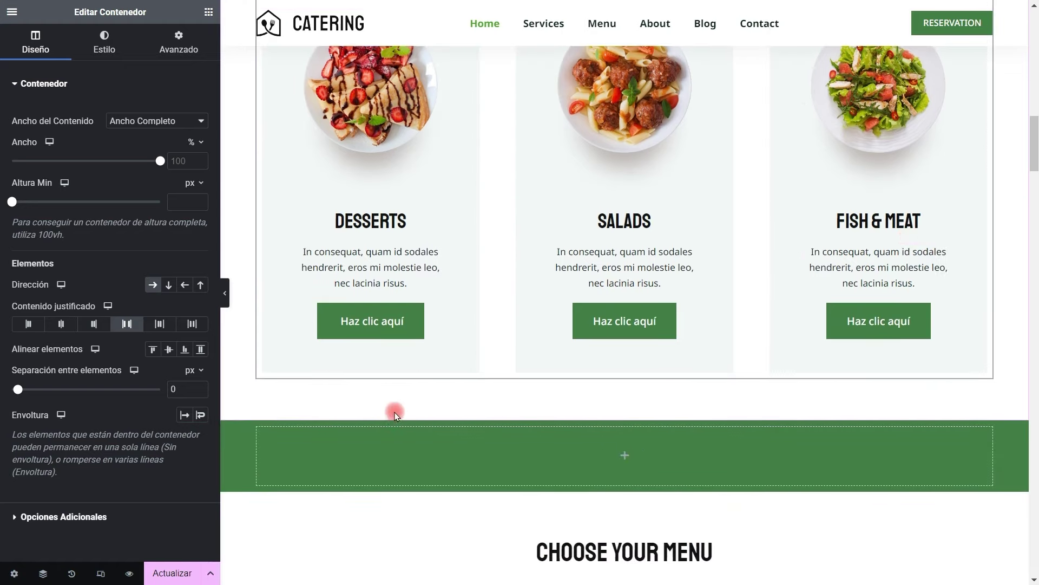
# Duplicate the Fish & Meat card and paste extra copies into the menu container
pyautogui.scroll(3, 395, 414)
pyautogui.rightClick(775, 164)
pyautogui.click(803, 196)
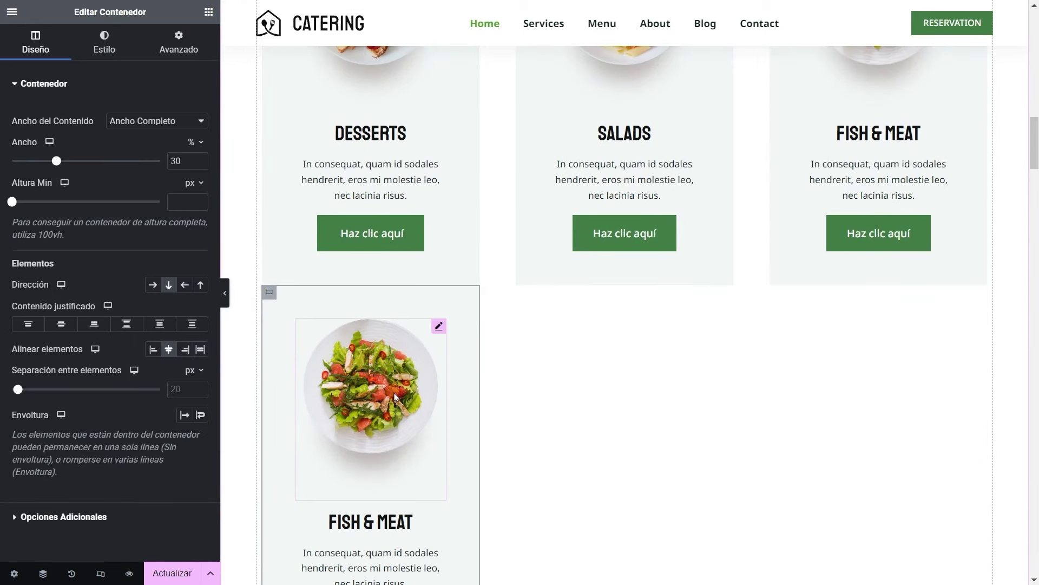
pyautogui.scroll(7, 394, 398)
pyautogui.rightClick(591, 297)
pyautogui.click(622, 374)
pyautogui.scroll(-5, 595, 373)
pyautogui.rightClick(271, 381)
pyautogui.click(304, 396)
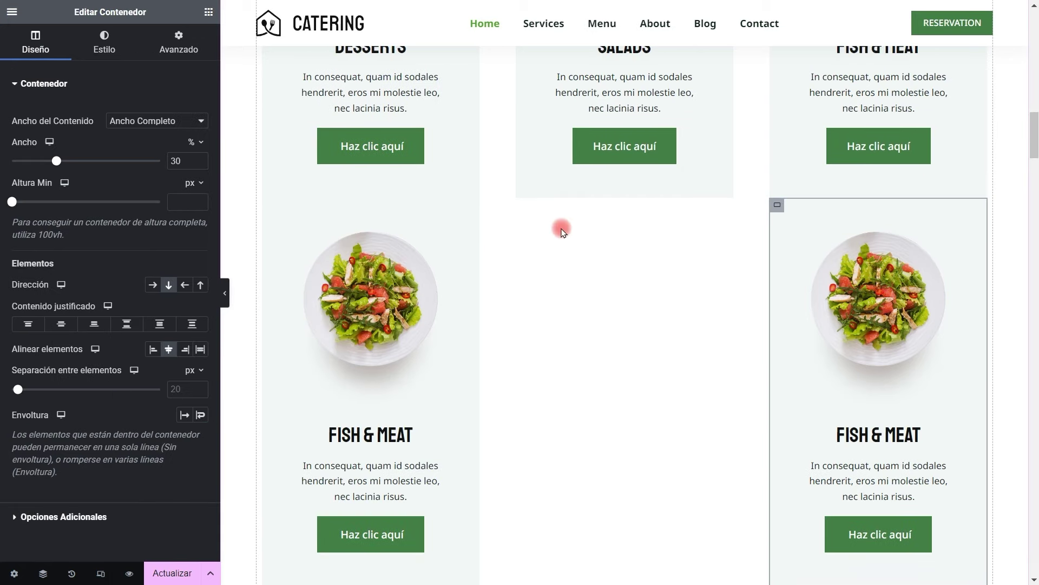
# Select the outer card container and enable Wrap so the extra cards form a second row
pyautogui.scroll(6, 628, 341)
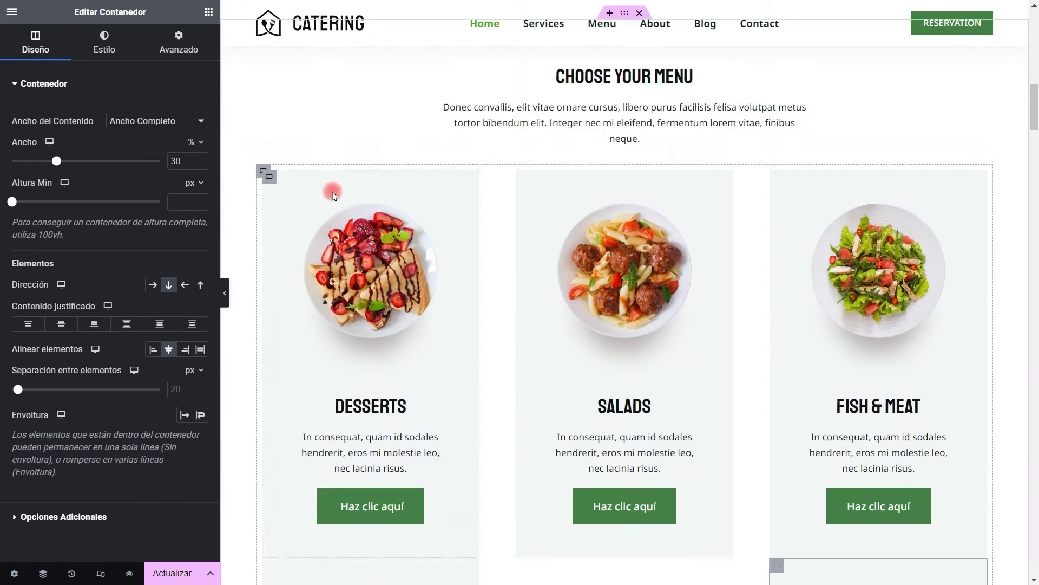
pyautogui.scroll(-1, 303, 179)
pyautogui.click(264, 118)
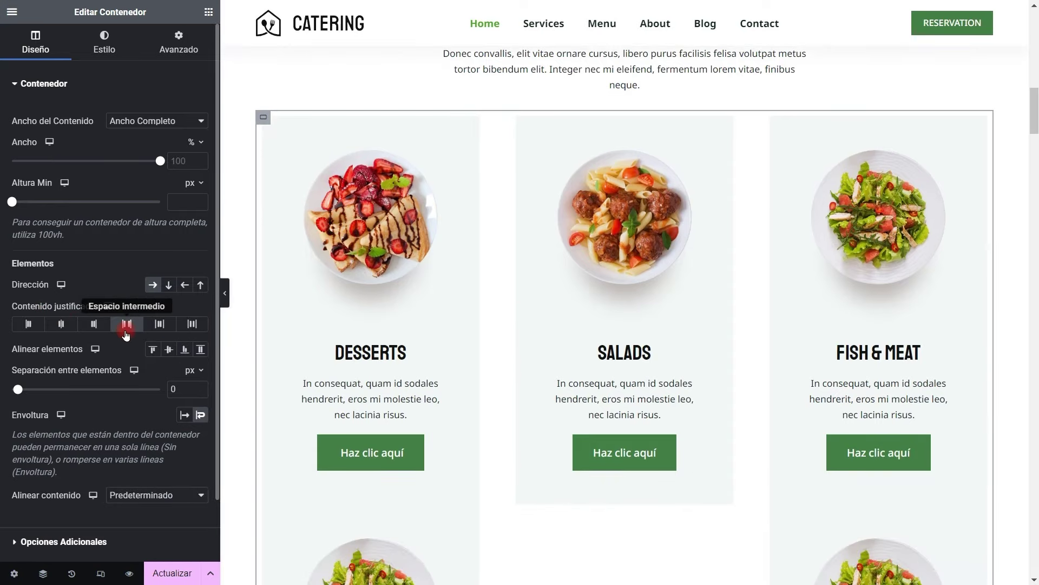
pyautogui.scroll(-5, 612, 322)
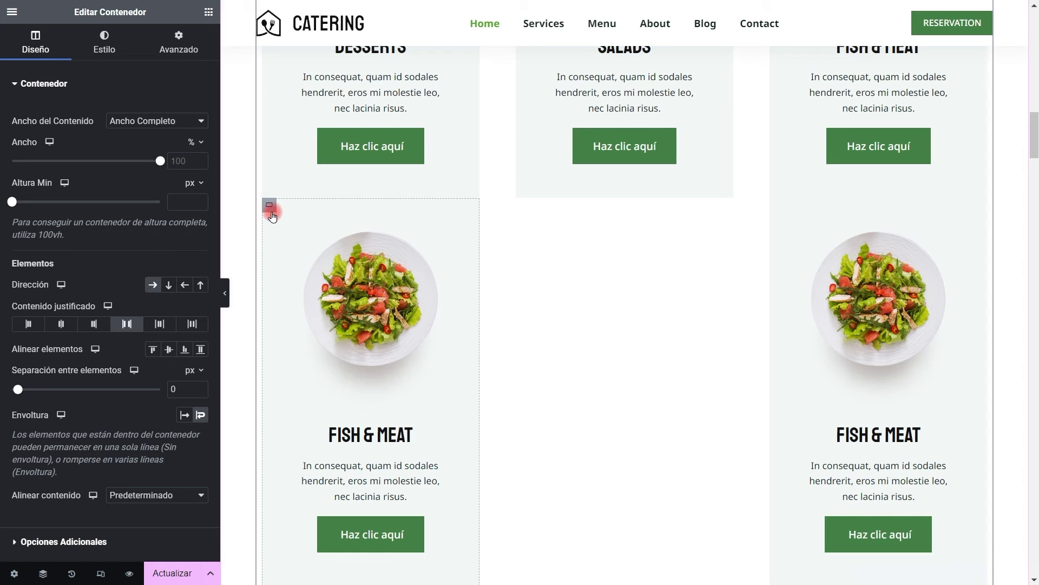
pyautogui.rightClick(273, 211)
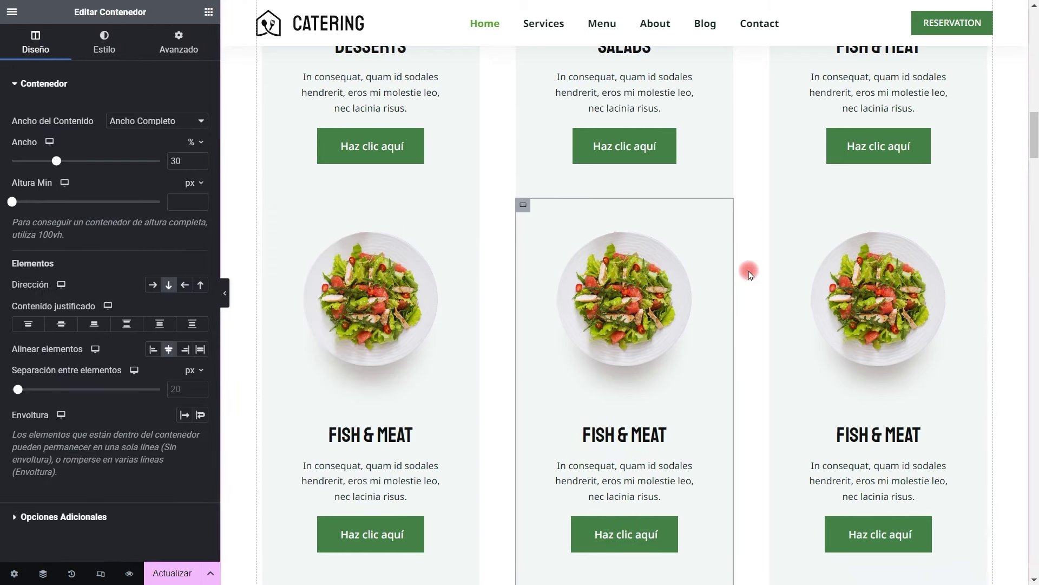
pyautogui.scroll(-1, 757, 183)
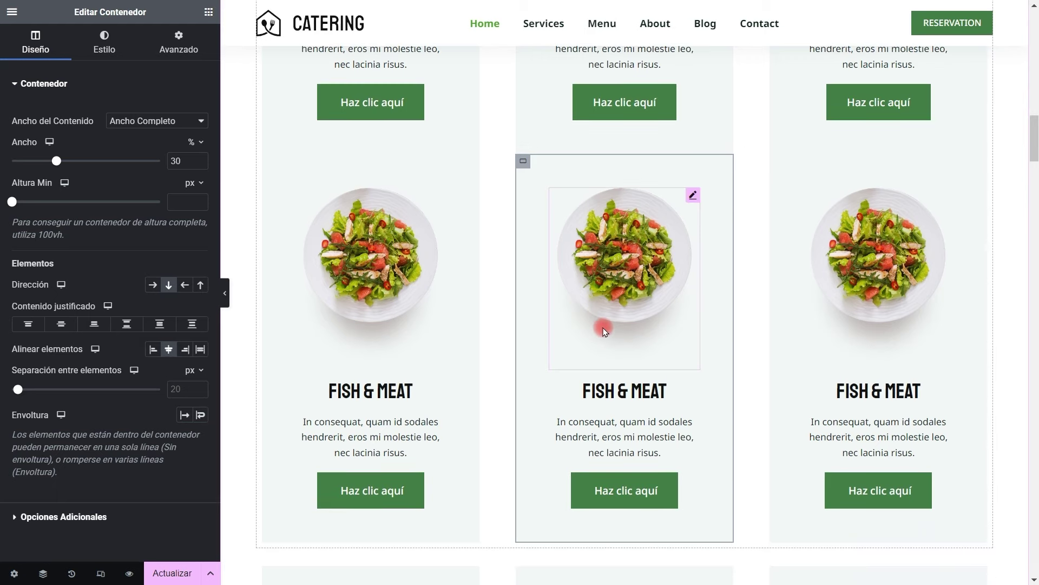
pyautogui.scroll(7, 552, 320)
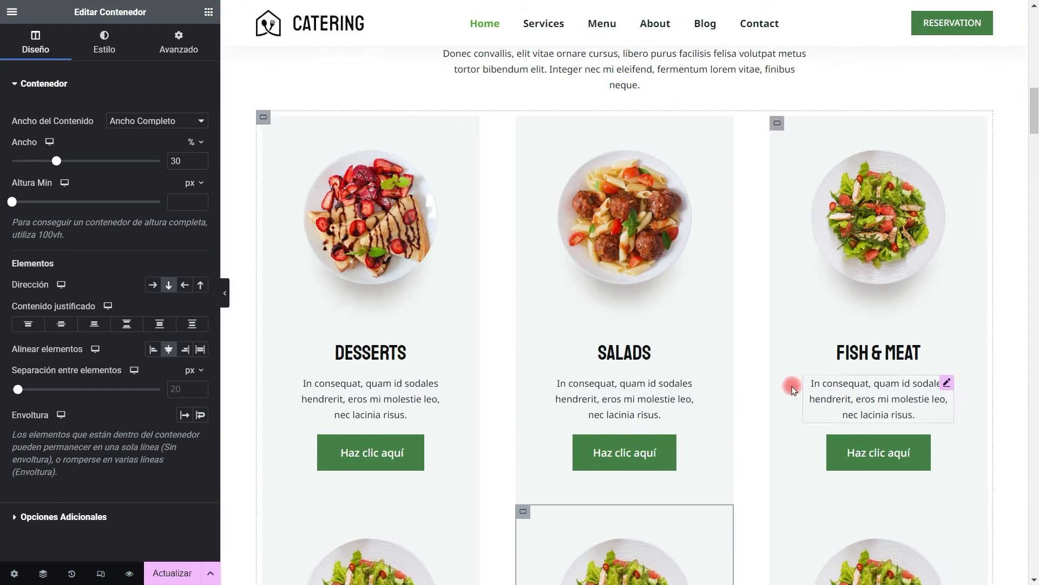
pyautogui.scroll(-5, 472, 315)
pyautogui.scroll(-3, 503, 298)
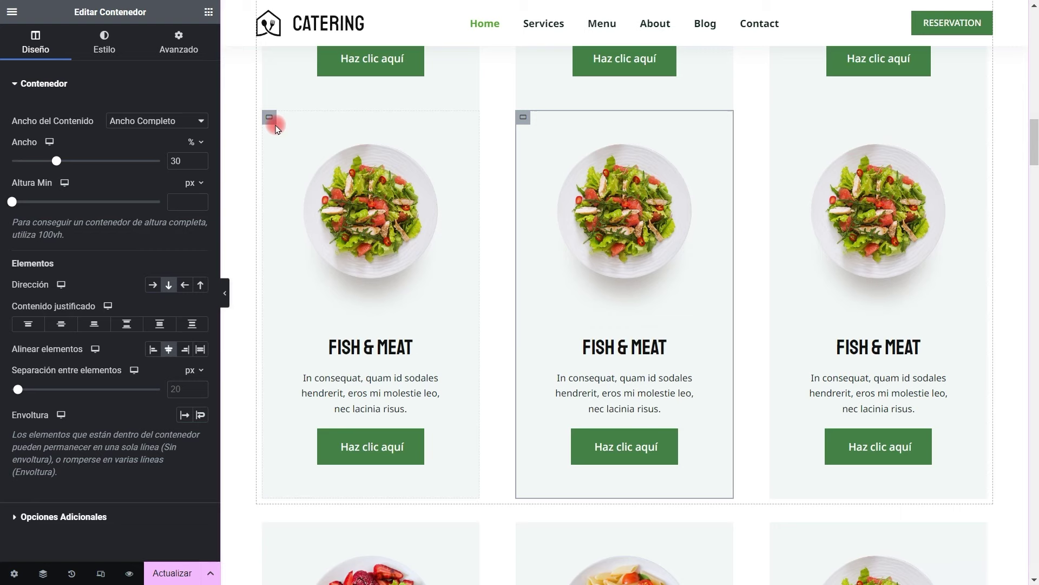
pyautogui.scroll(3, 487, 298)
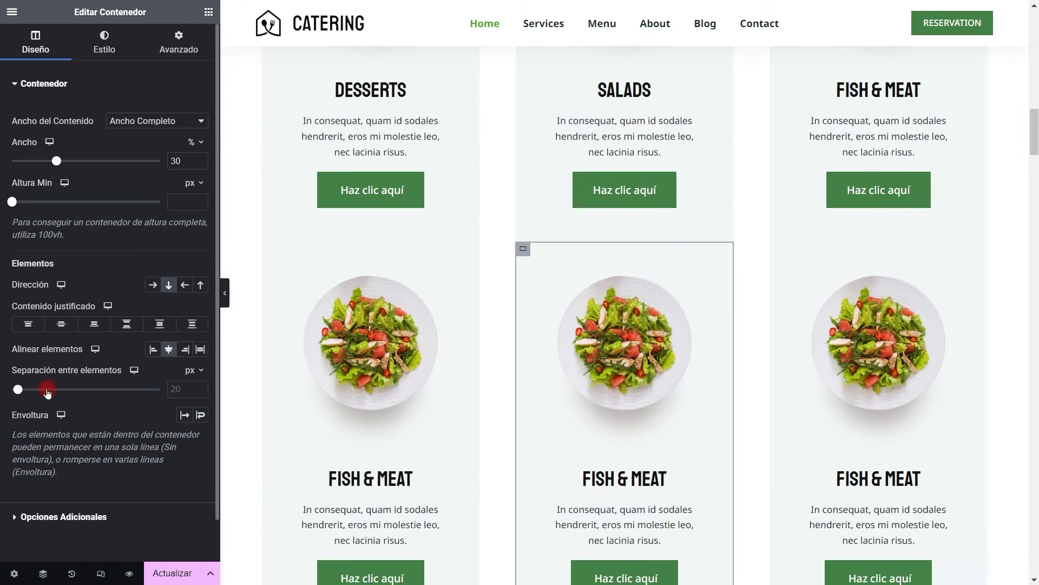
pyautogui.scroll(6, 260, 87)
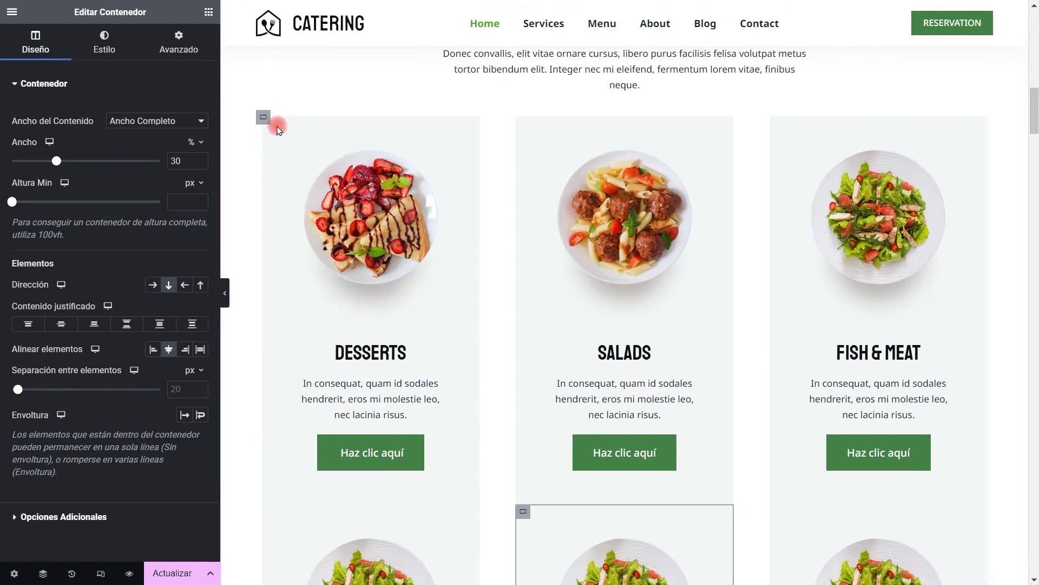
# Set the outer container's gap between elements to 62 px, leaving two cards per row
pyautogui.click(262, 116)
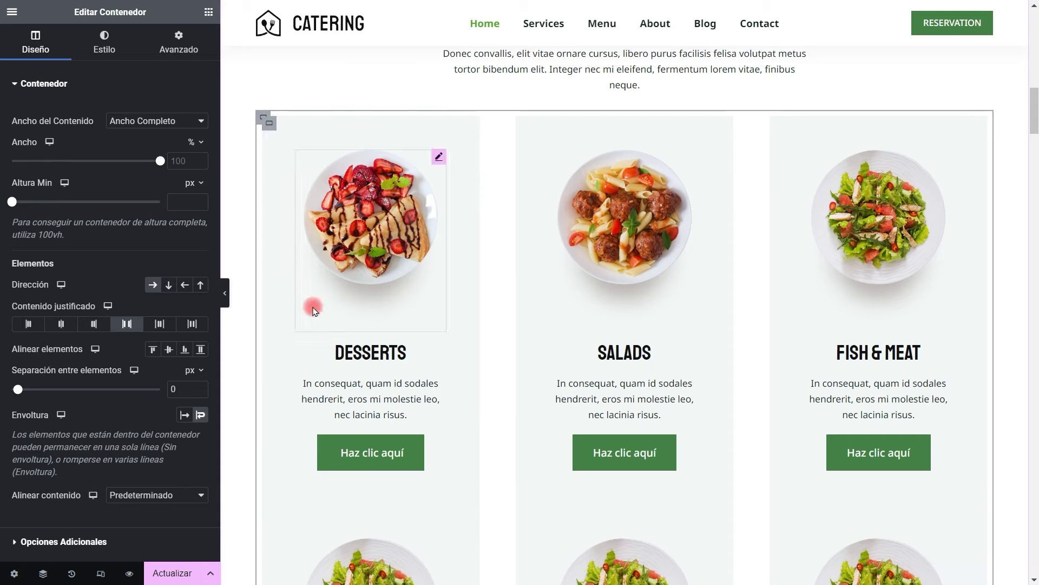
pyautogui.scroll(-9, 233, 407)
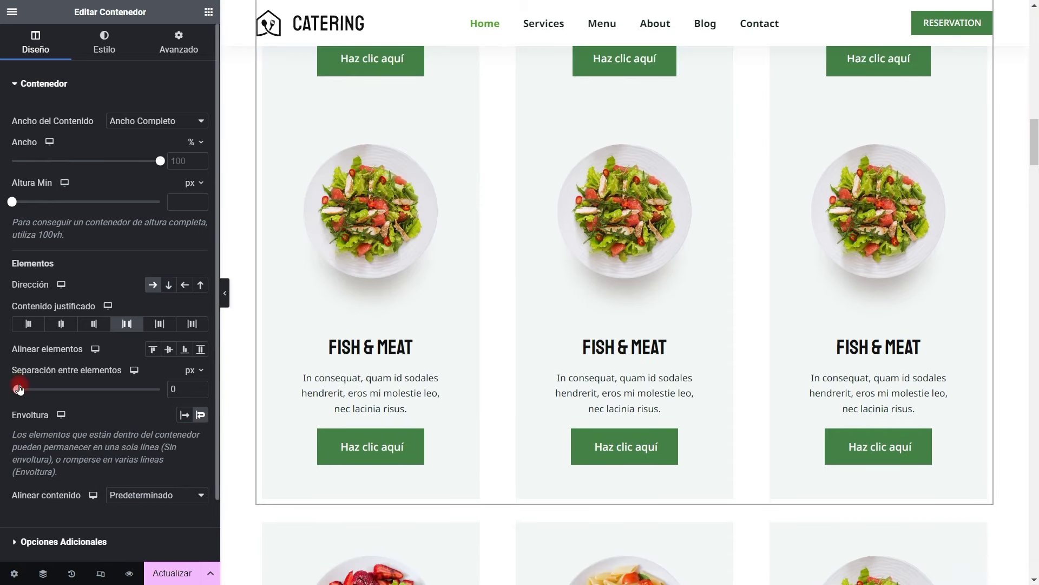
pyautogui.moveTo(18, 389)
pyautogui.mouseDown()
pyautogui.moveTo(31, 390)
pyautogui.moveTo(19, 390)
pyautogui.mouseUp()
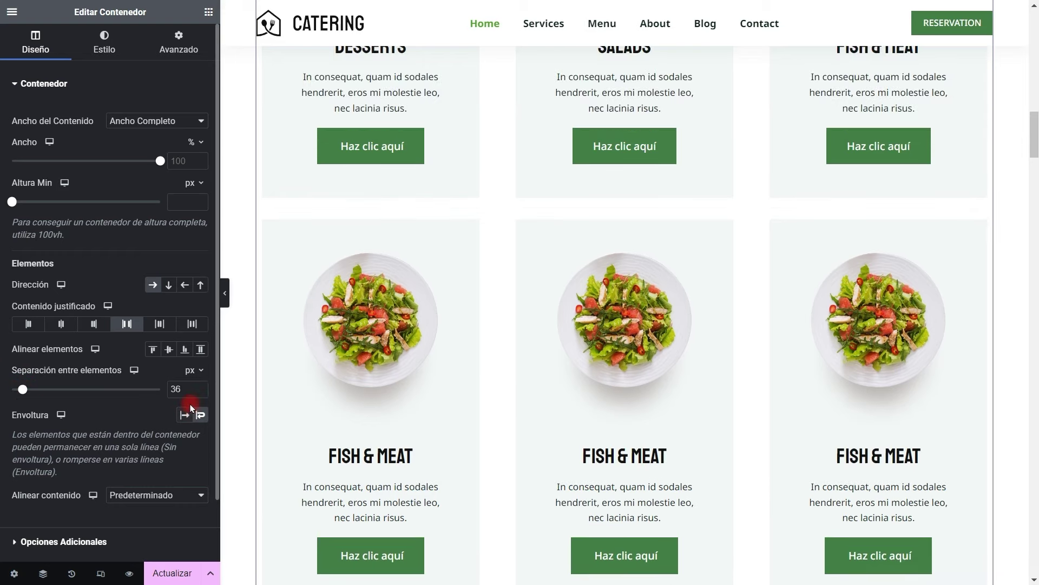
pyautogui.scroll(2, 650, 322)
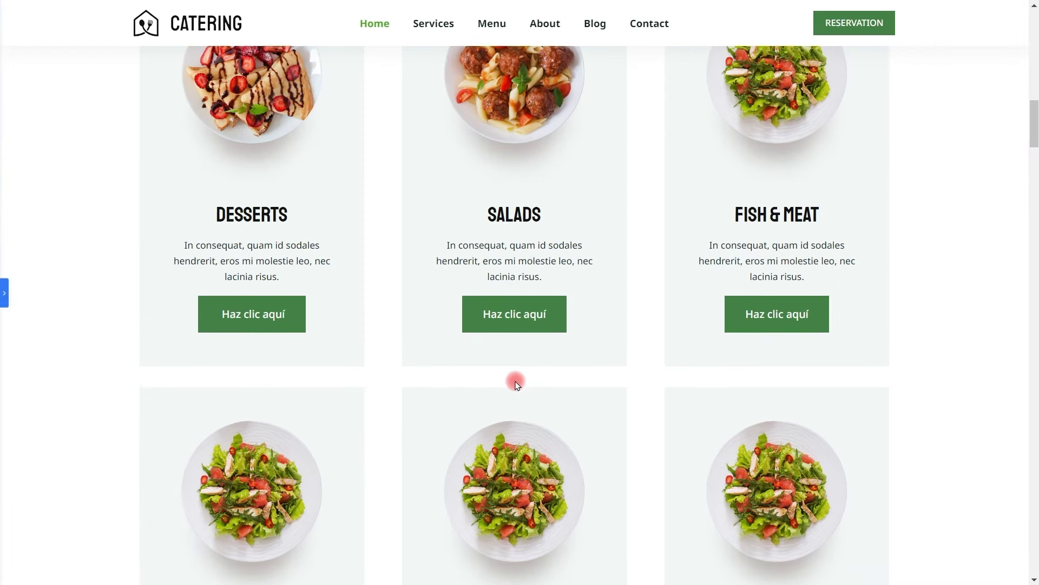
pyautogui.scroll(-2, 516, 379)
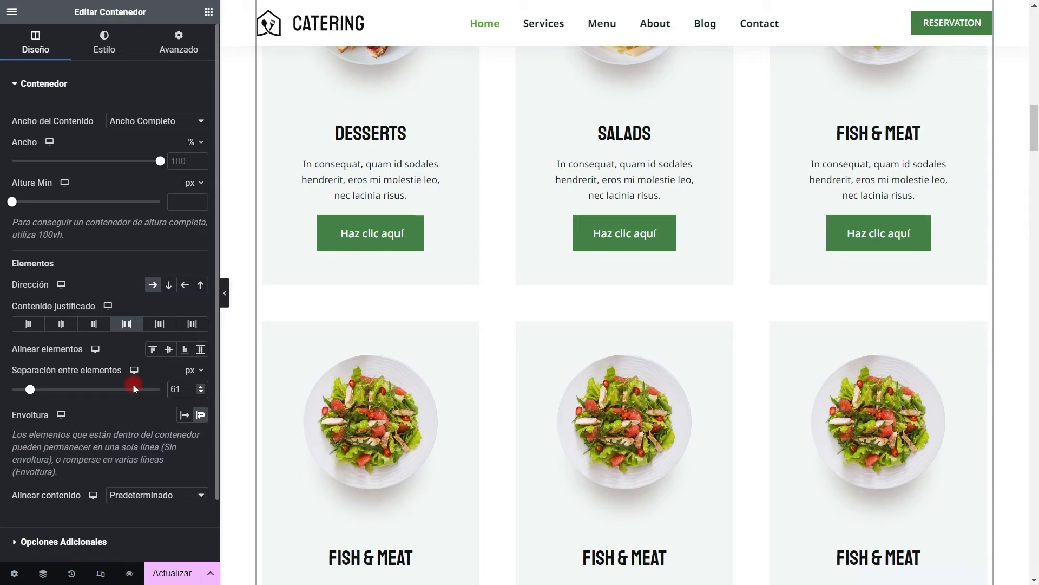
pyautogui.press('Up')
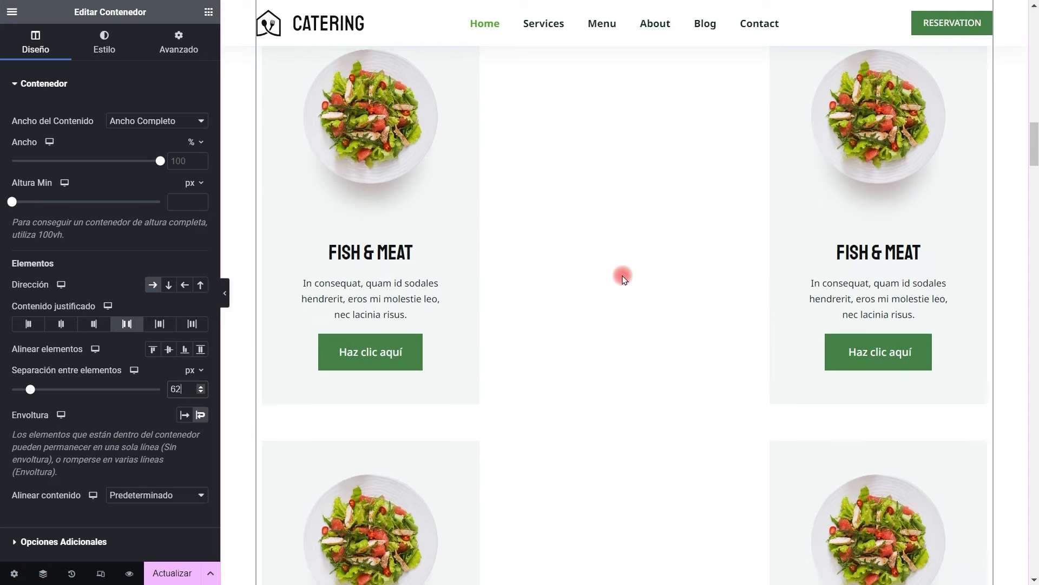
pyautogui.scroll(-6, 602, 287)
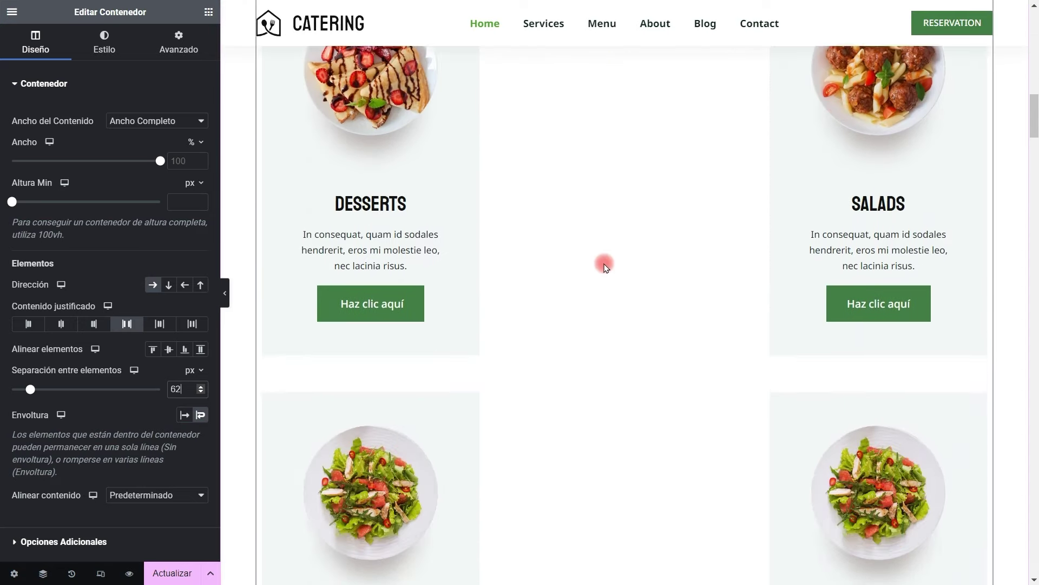
pyautogui.scroll(5, 689, 308)
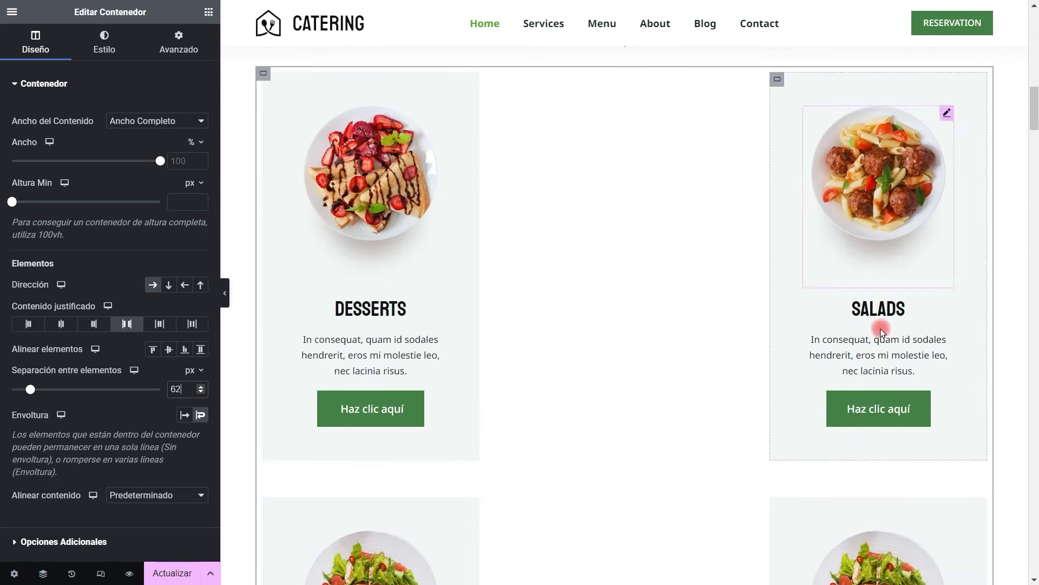
pyautogui.scroll(2, 874, 356)
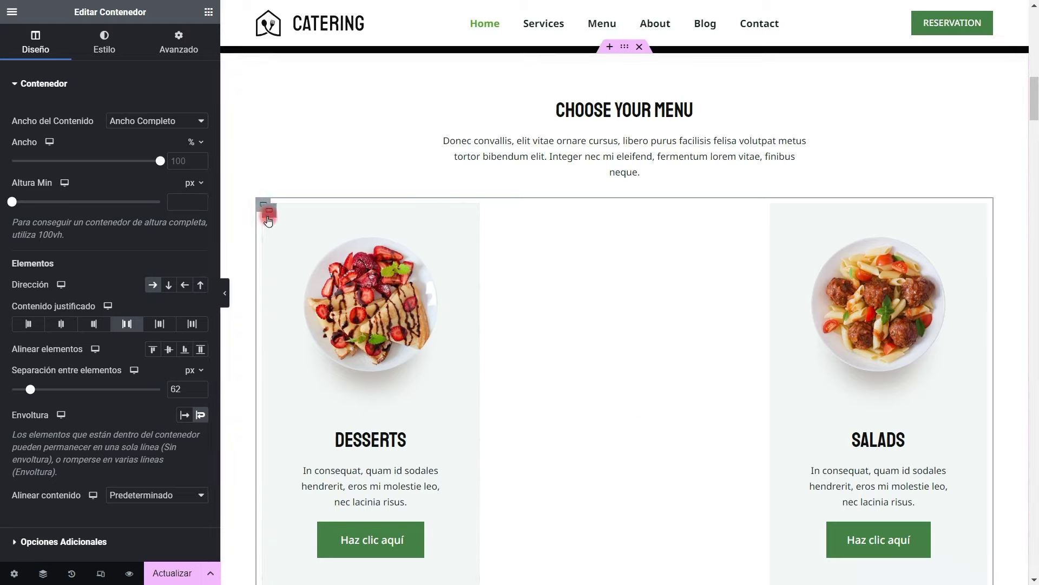
# Lower the parent container's gap between elements to 44 px for three cards per row
pyautogui.click(268, 220)
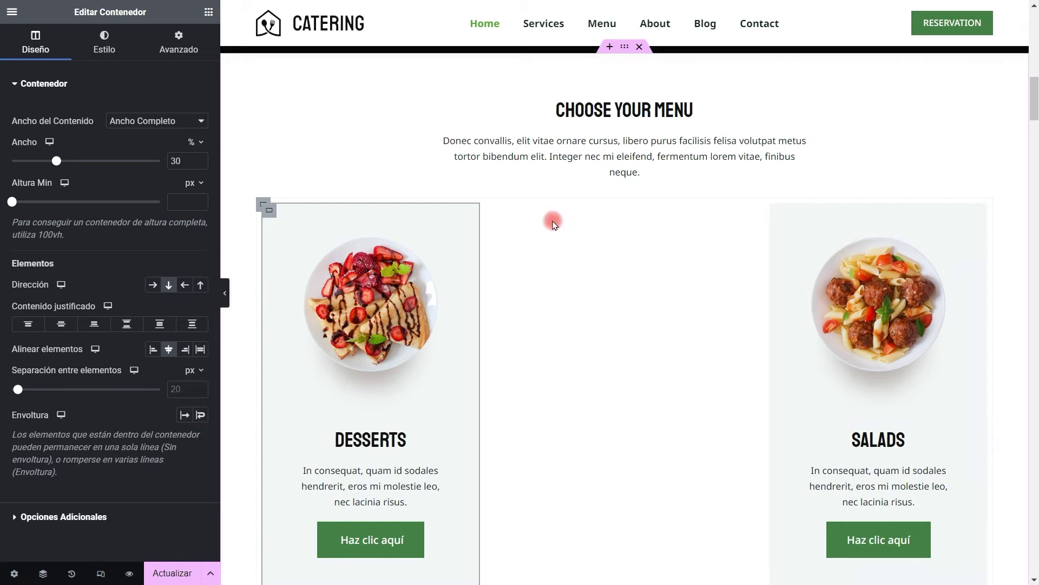
pyautogui.scroll(-3, 554, 224)
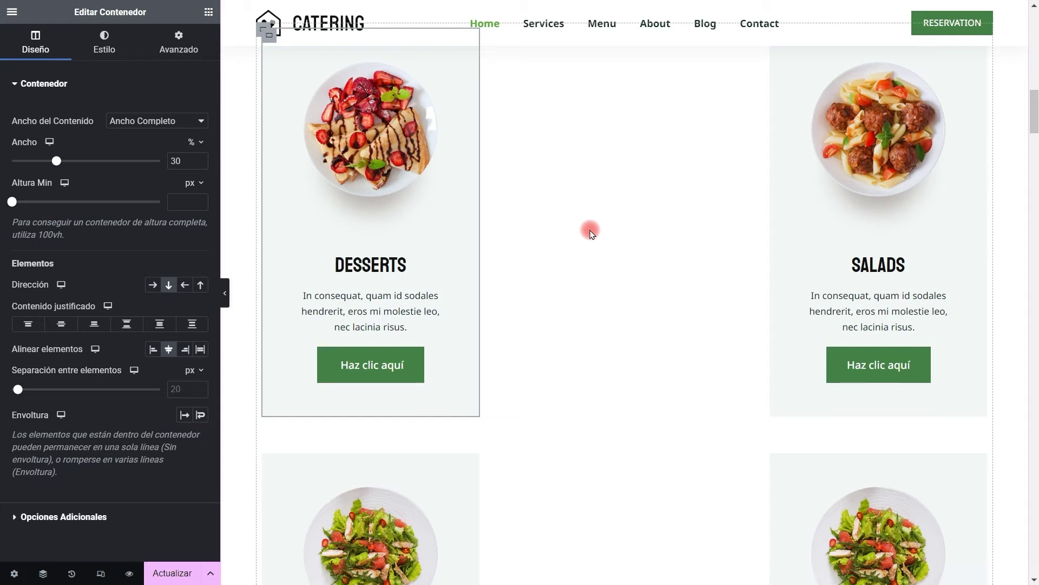
pyautogui.click(553, 241)
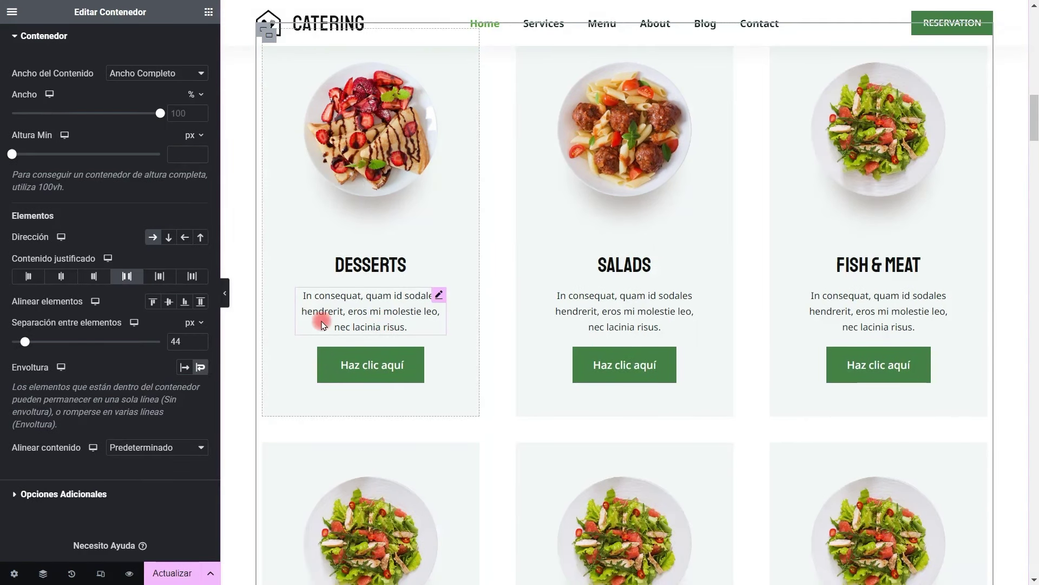
pyautogui.scroll(2, 492, 246)
pyautogui.scroll(-1, 167, 400)
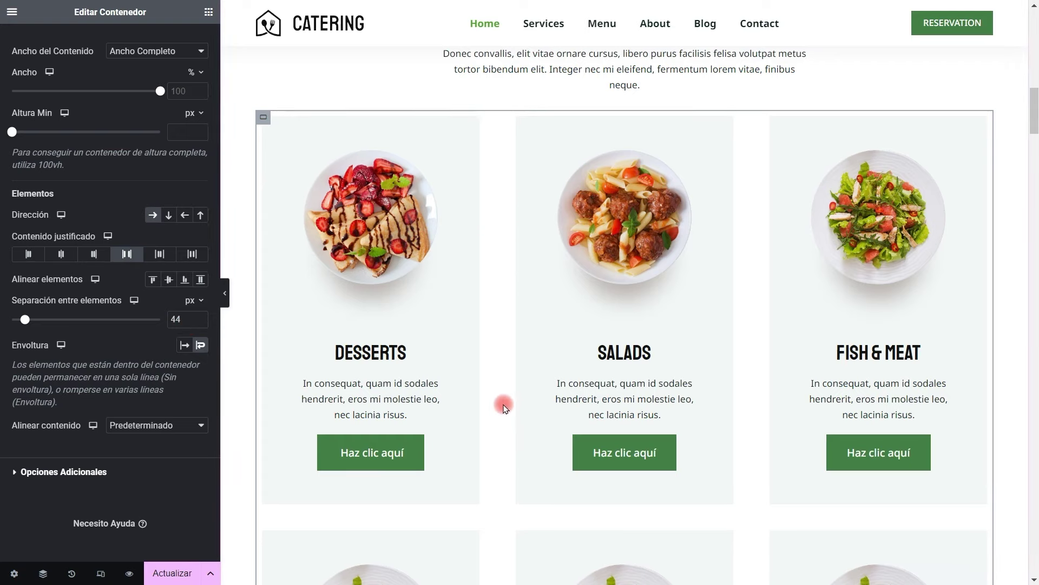
pyautogui.scroll(-2, 504, 406)
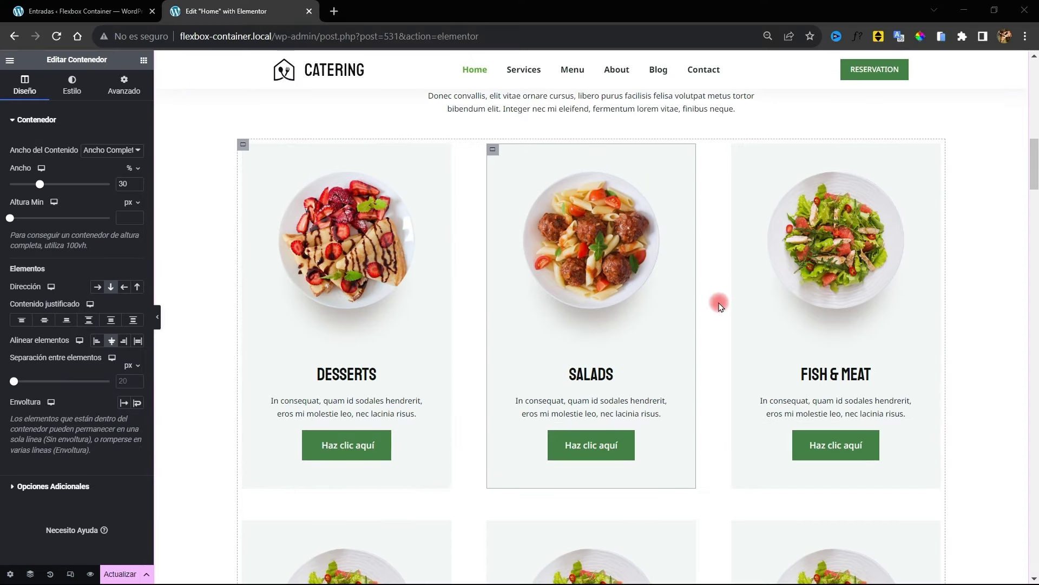
pyautogui.scroll(-5, 720, 306)
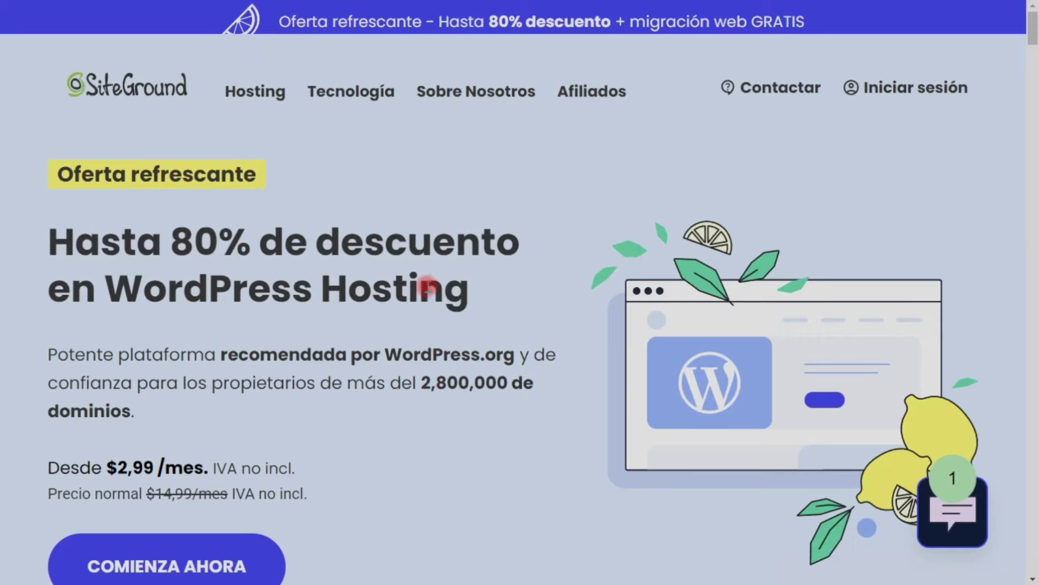
# Go from SiteGround's 80% discount headline to the WordPress hosting plans
pyautogui.moveTo(46, 225); pyautogui.dragTo(562, 302)
pyautogui.click(535, 295)
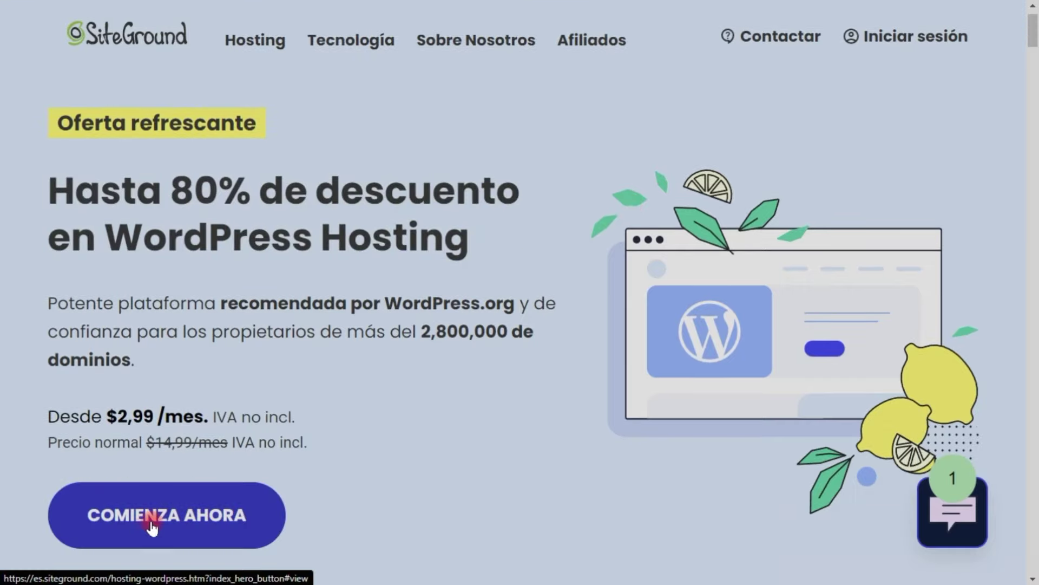
pyautogui.click(151, 523)
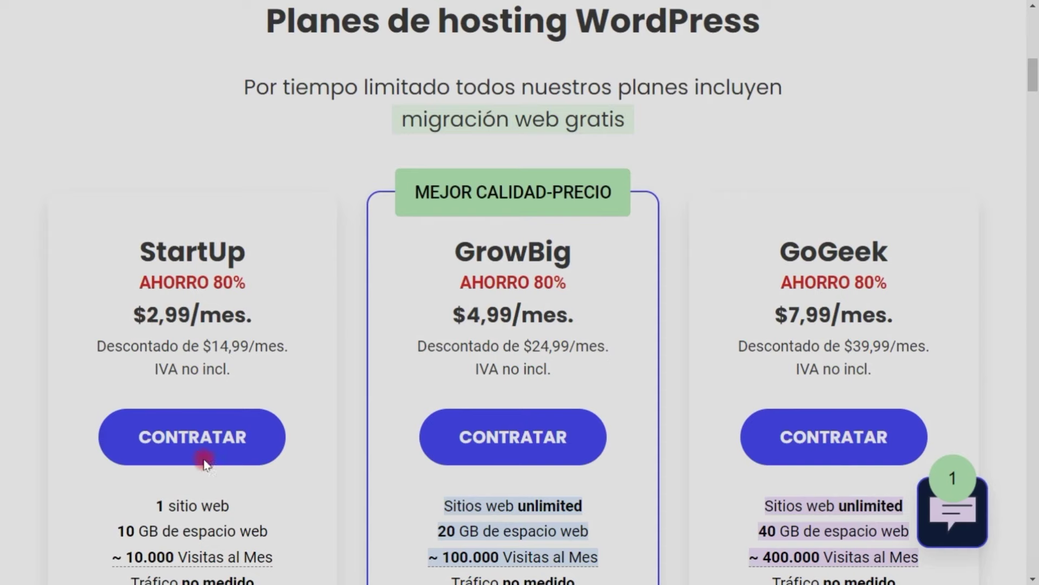
pyautogui.scroll(-3, 221, 297)
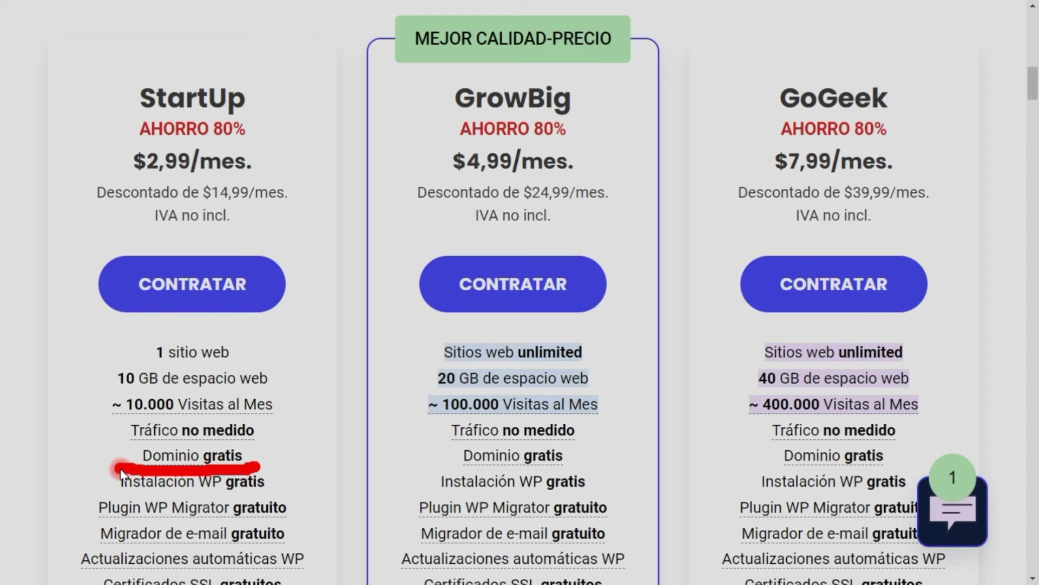
# Choose the StartUp hosting plan with a 12 meses billing period
pyautogui.click(142, 307)
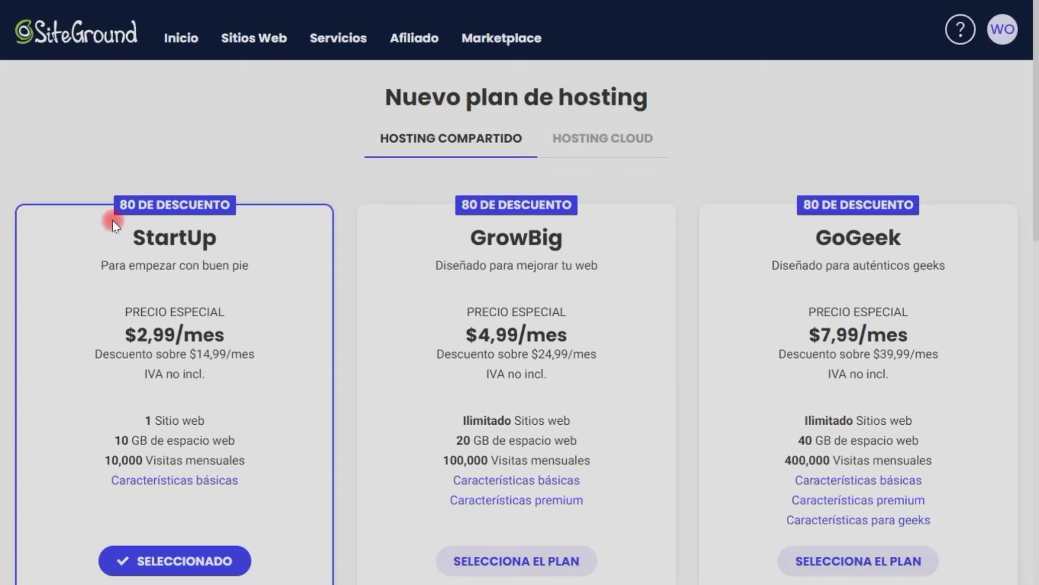
pyautogui.scroll(-7, 70, 341)
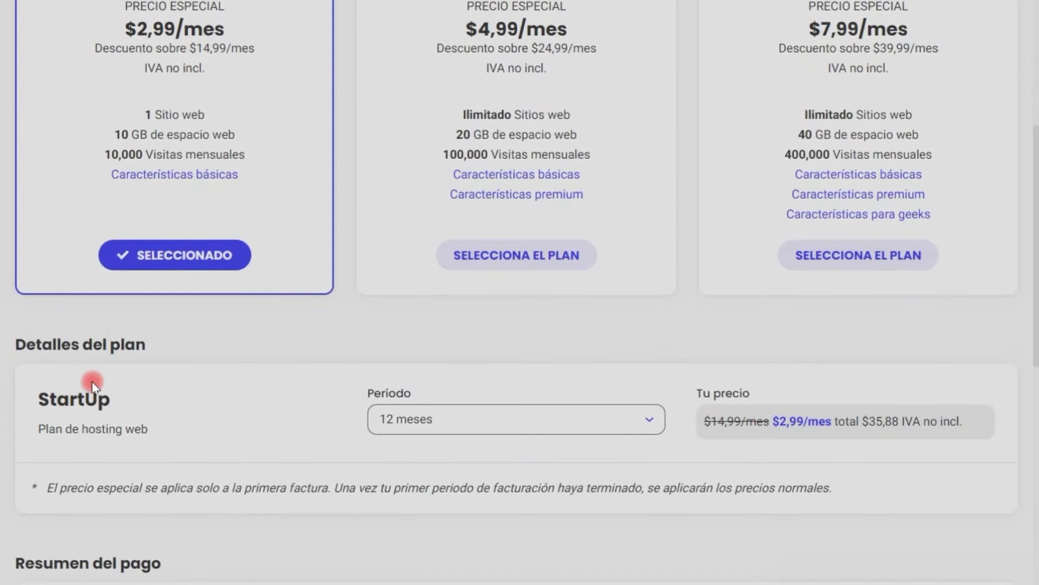
pyautogui.click(477, 322)
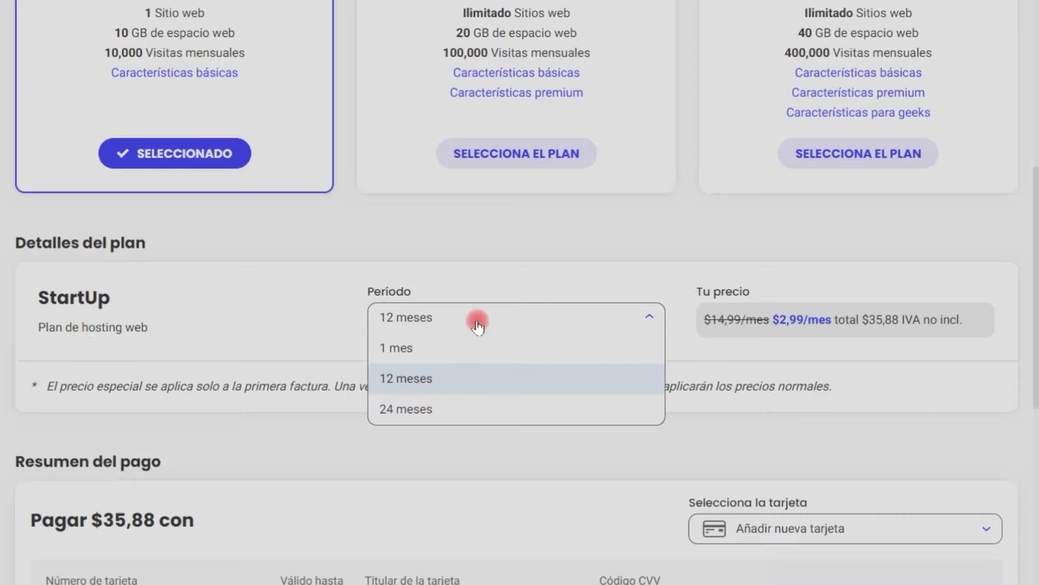
pyautogui.click(437, 377)
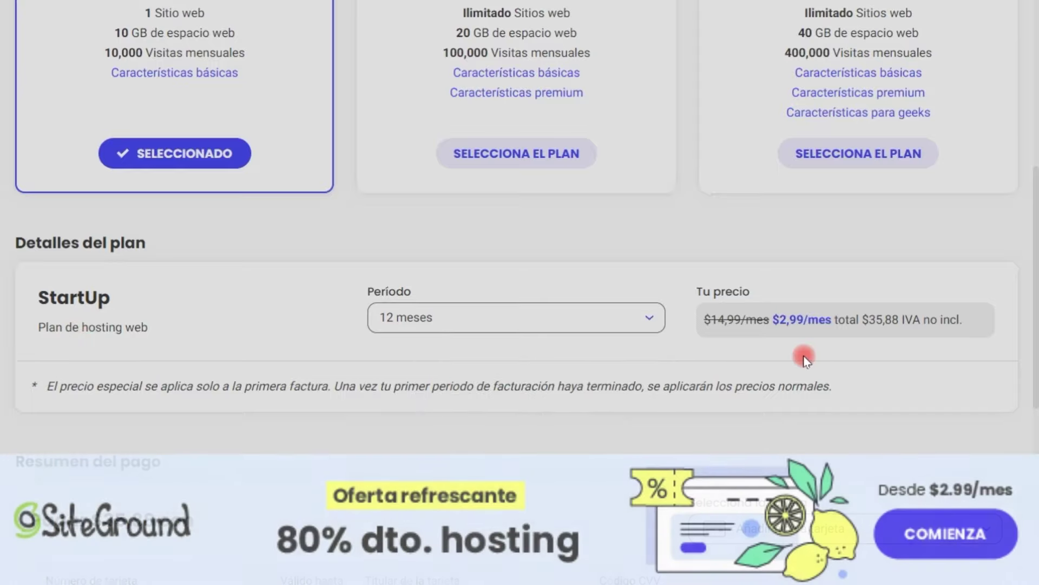
pyautogui.scroll(-4, 812, 392)
pyautogui.scroll(-3, 807, 388)
# Fill in the card number, expiry date, cardholder field and security code
pyautogui.click(197, 182)
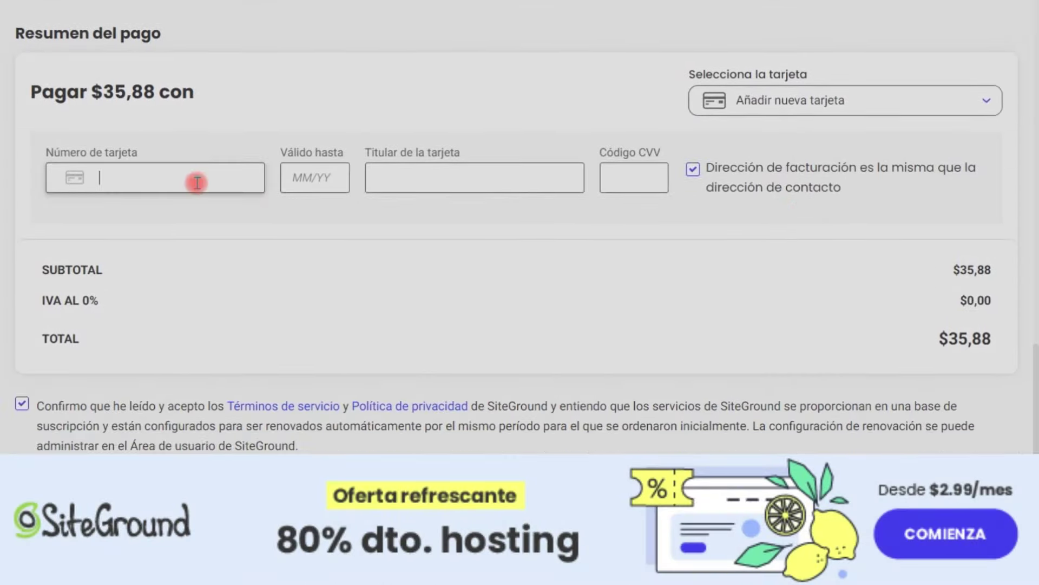
pyautogui.click(294, 173)
pyautogui.write('0234')
pyautogui.click(416, 175)
pyautogui.write('23423423423')
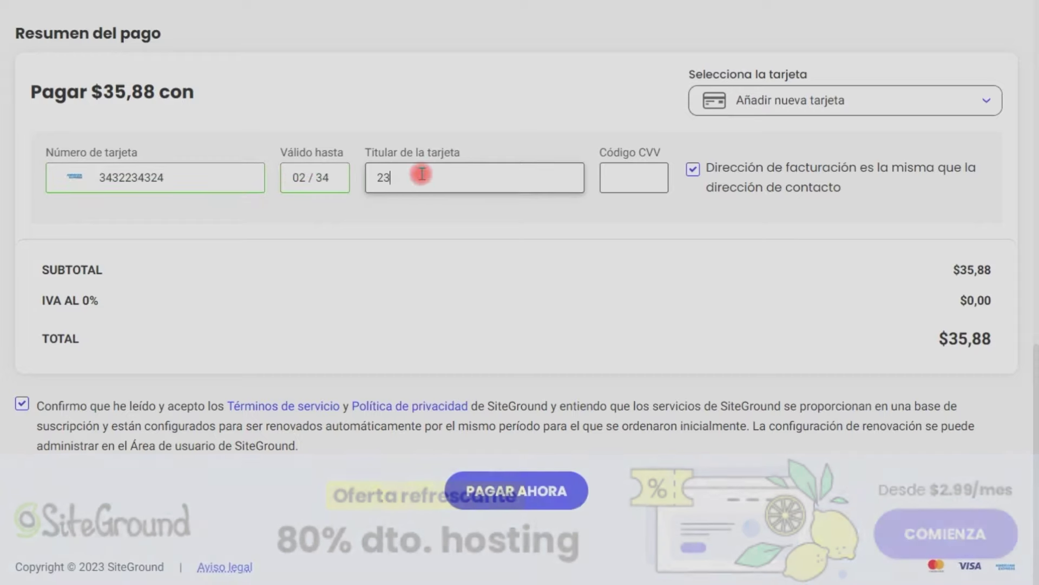
pyautogui.write('432')
pyautogui.click(607, 178)
pyautogui.write('232')
pyautogui.hotkey('ctrl', 'z')
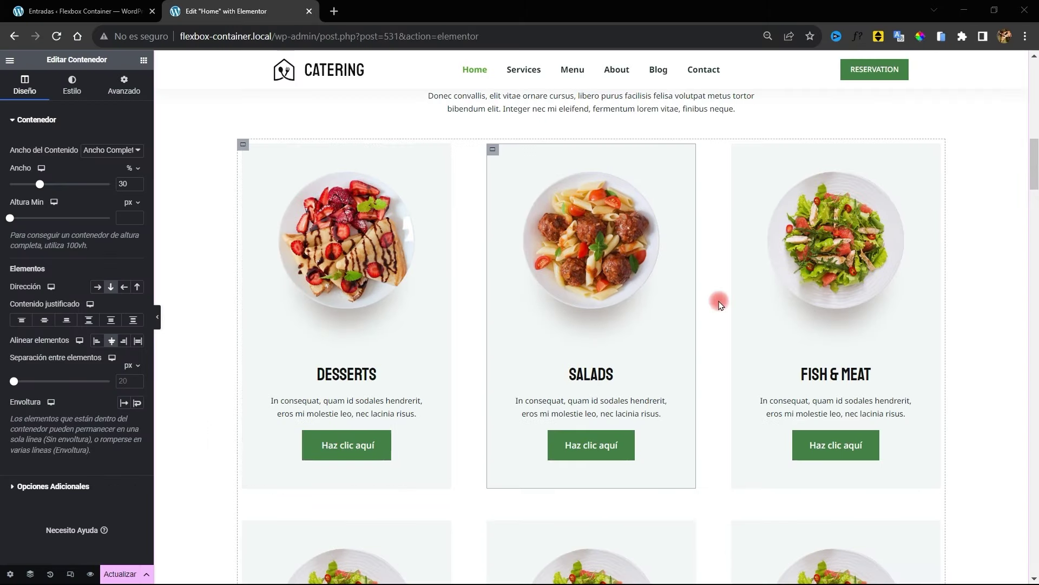
pyautogui.scroll(-4, 319, 348)
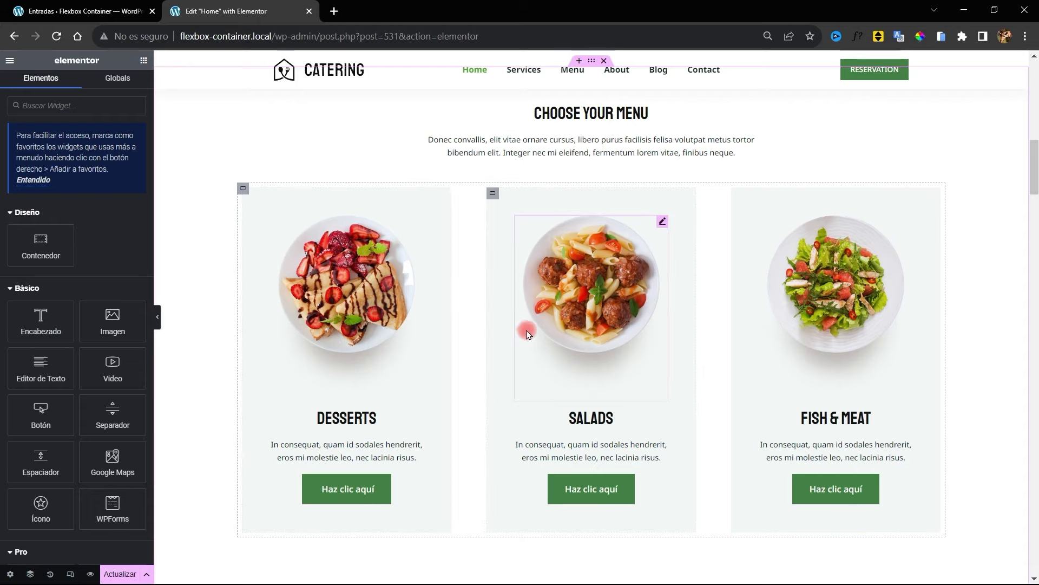
pyautogui.click(233, 194)
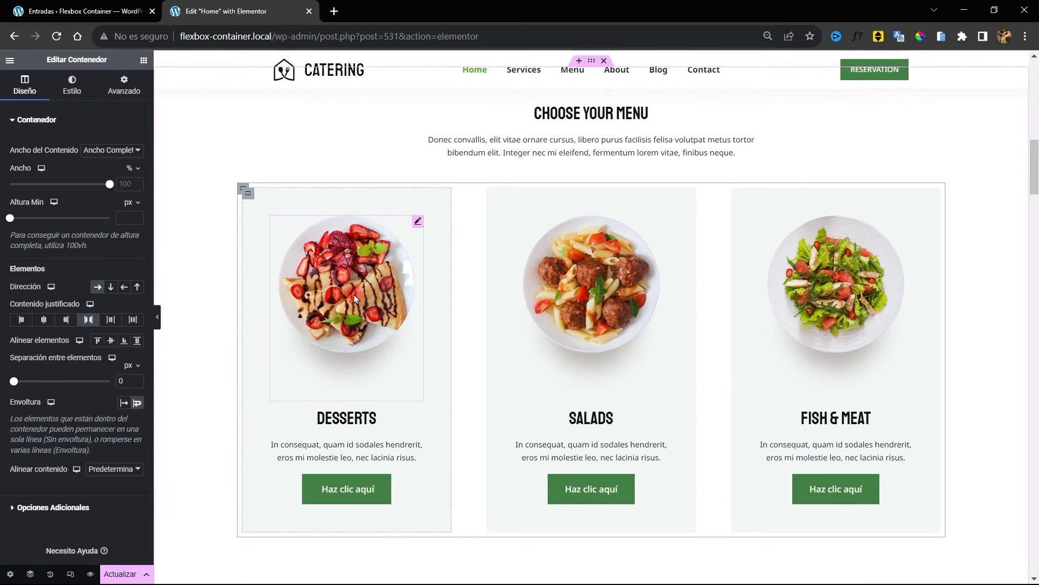
pyautogui.click(97, 288)
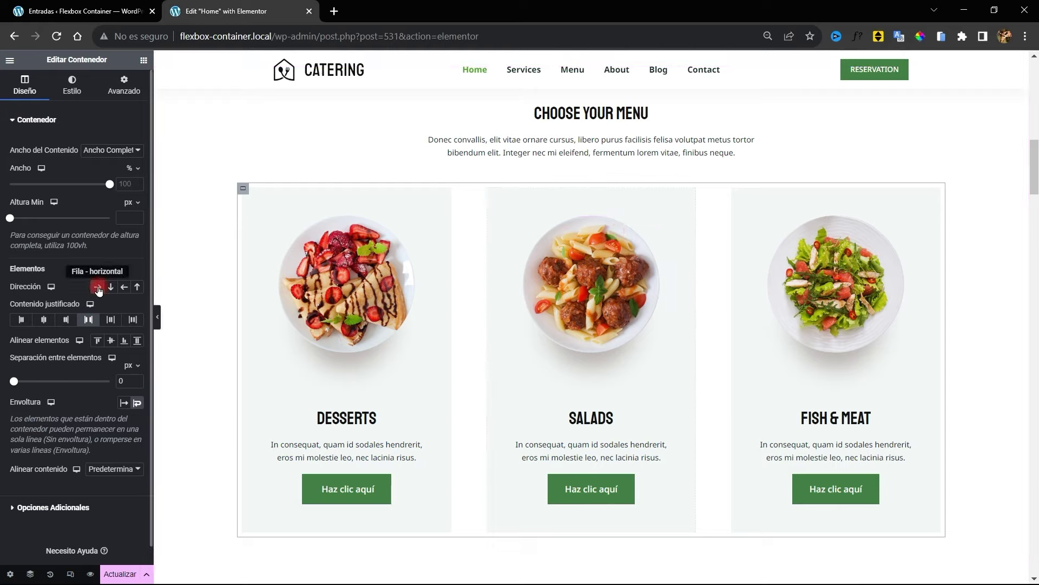